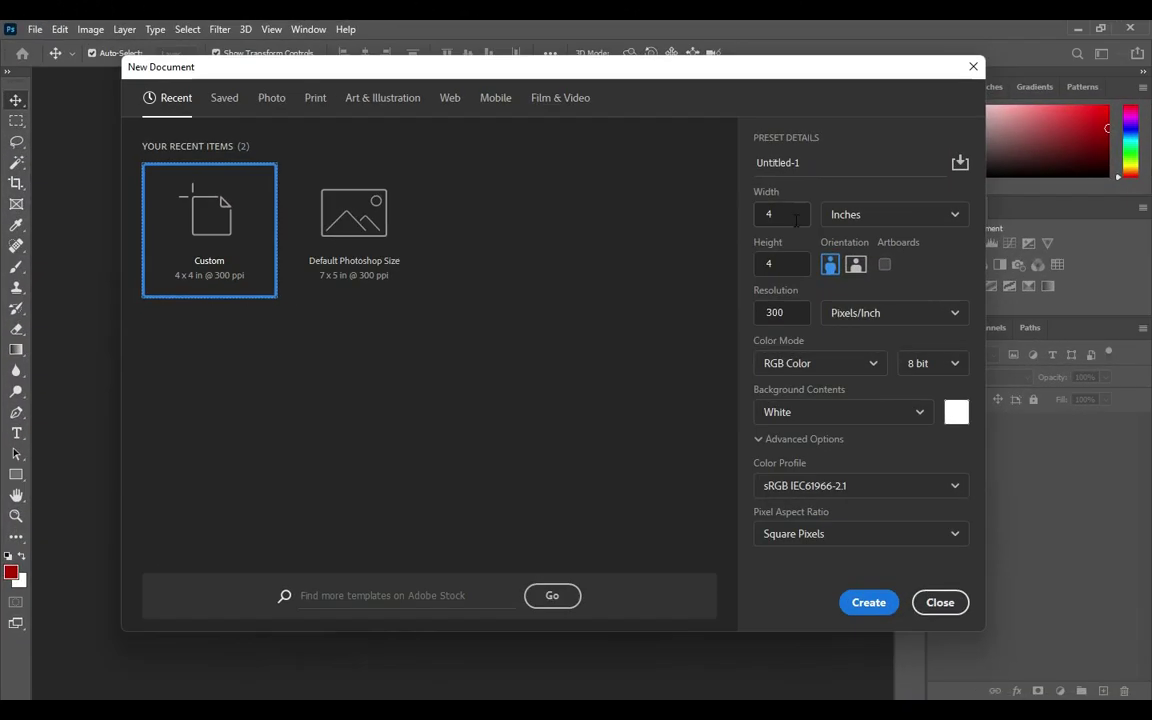
- Create a blank 4 × 4 inch document at 300 pixels/inch
{"action": "left_click", "coordinate": [788, 215]}
{"action": "key", "text": "Tab"}
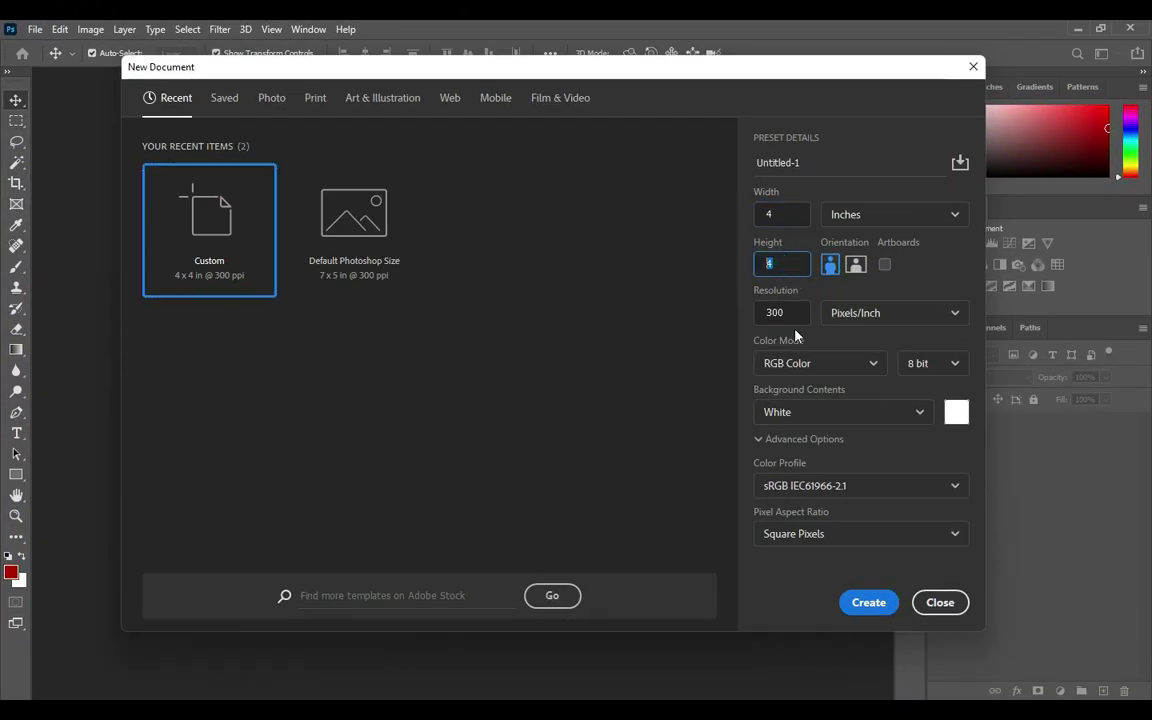
{"action": "left_click", "coordinate": [785, 312]}
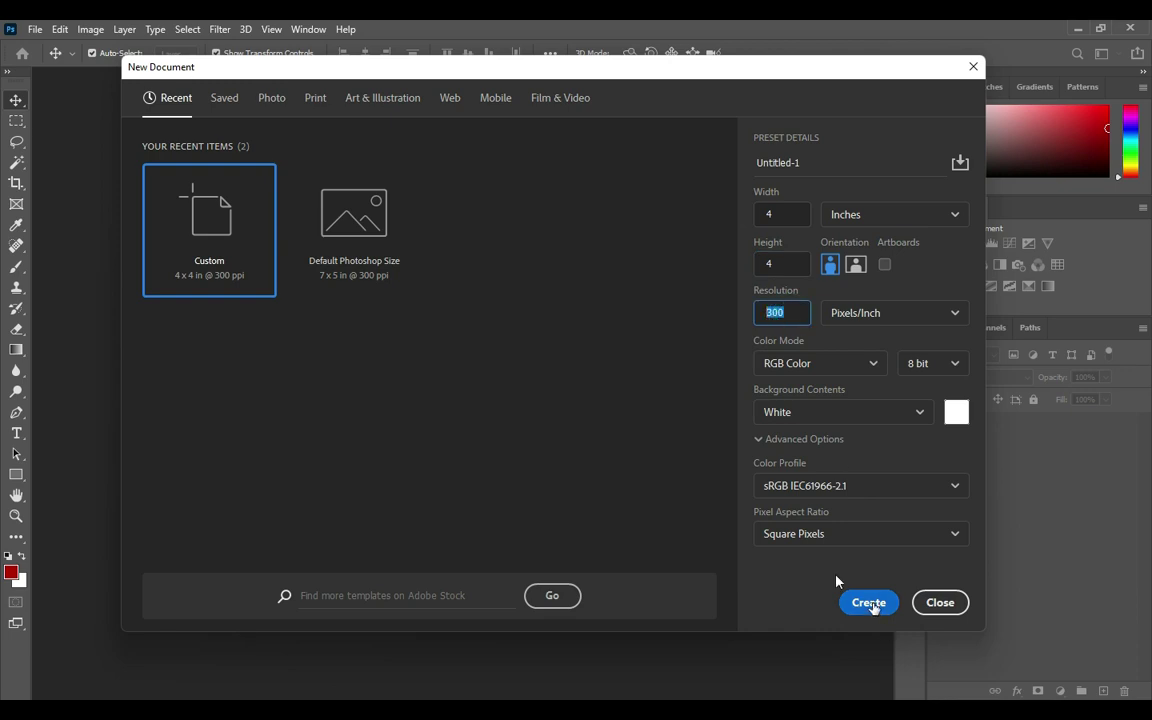
{"action": "left_click", "coordinate": [870, 603]}
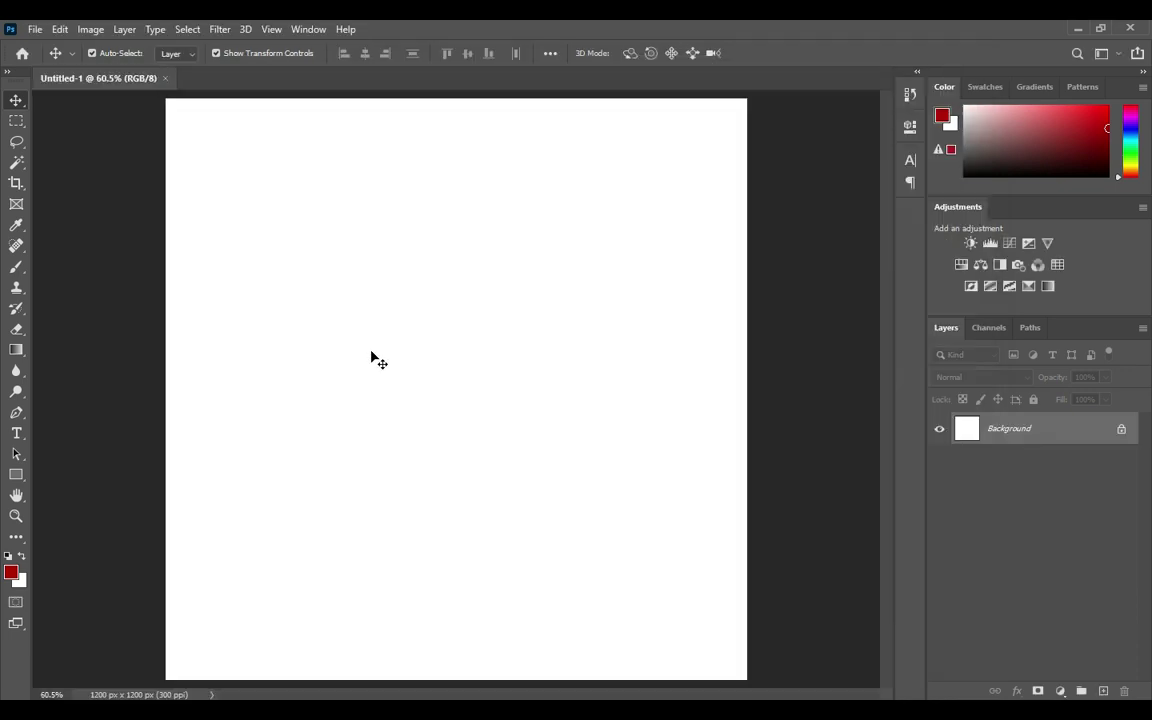
- Copy the colour code 160000 from the Notepad flyer notes and return to Photoshop
{"action": "key", "text": "alt+Tab"}
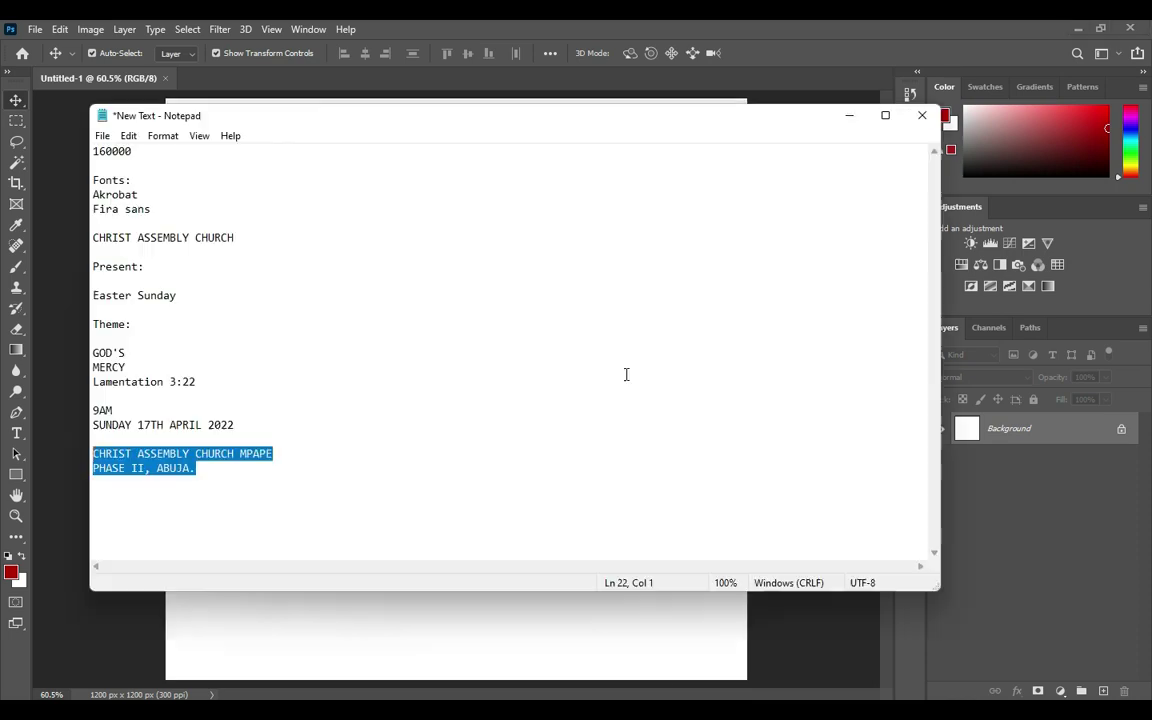
{"action": "left_click", "coordinate": [360, 352]}
{"action": "double_click", "coordinate": [118, 151]}
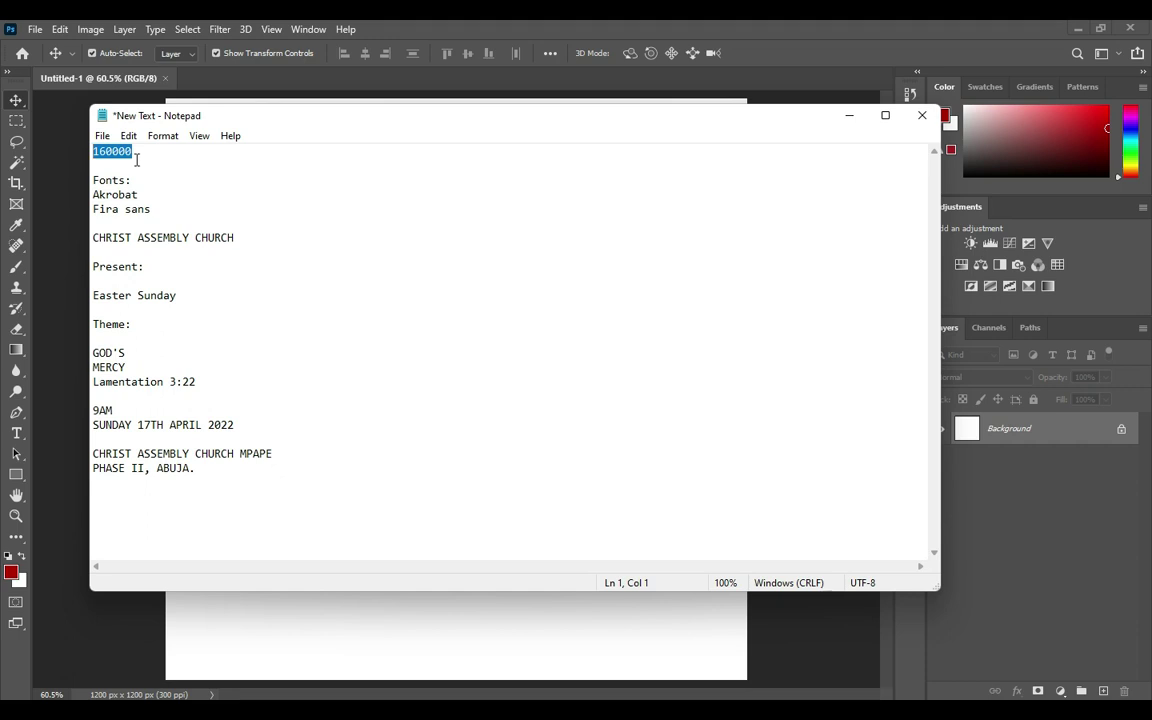
{"action": "key", "text": "ctrl+c"}
{"action": "left_click", "coordinate": [848, 115]}
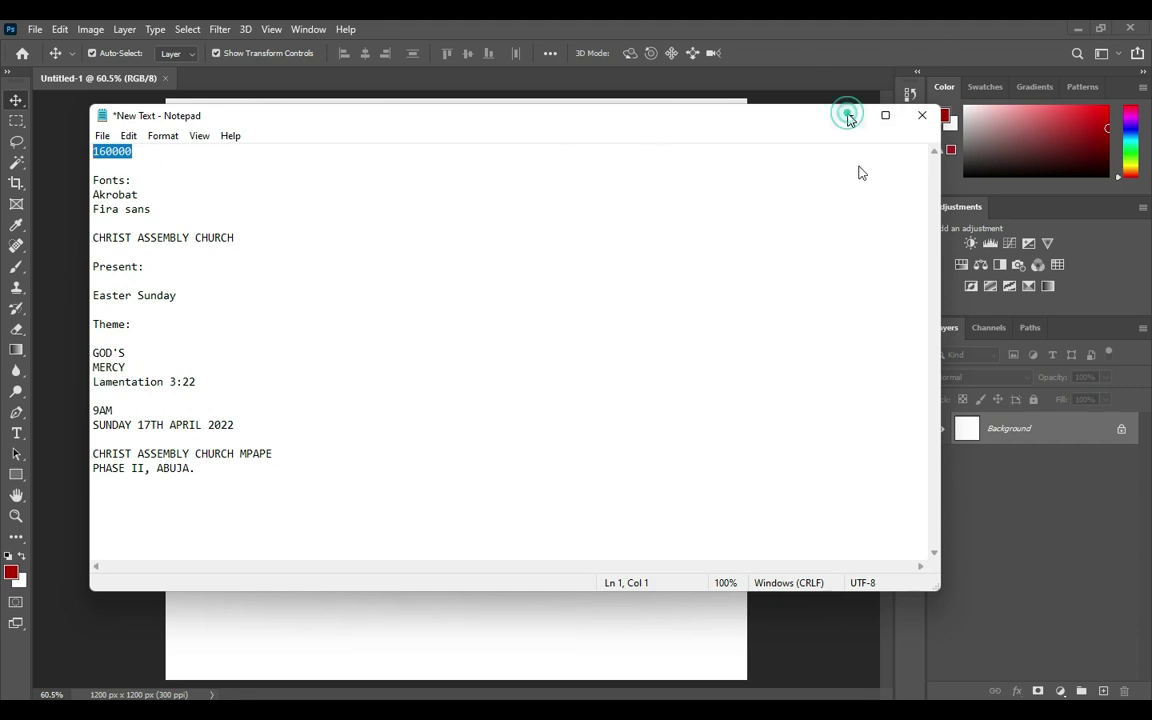
{"action": "left_click", "coordinate": [1060, 691]}
- Add a Solid Color fill layer in near-black 160000
{"action": "left_click", "coordinate": [1050, 408]}
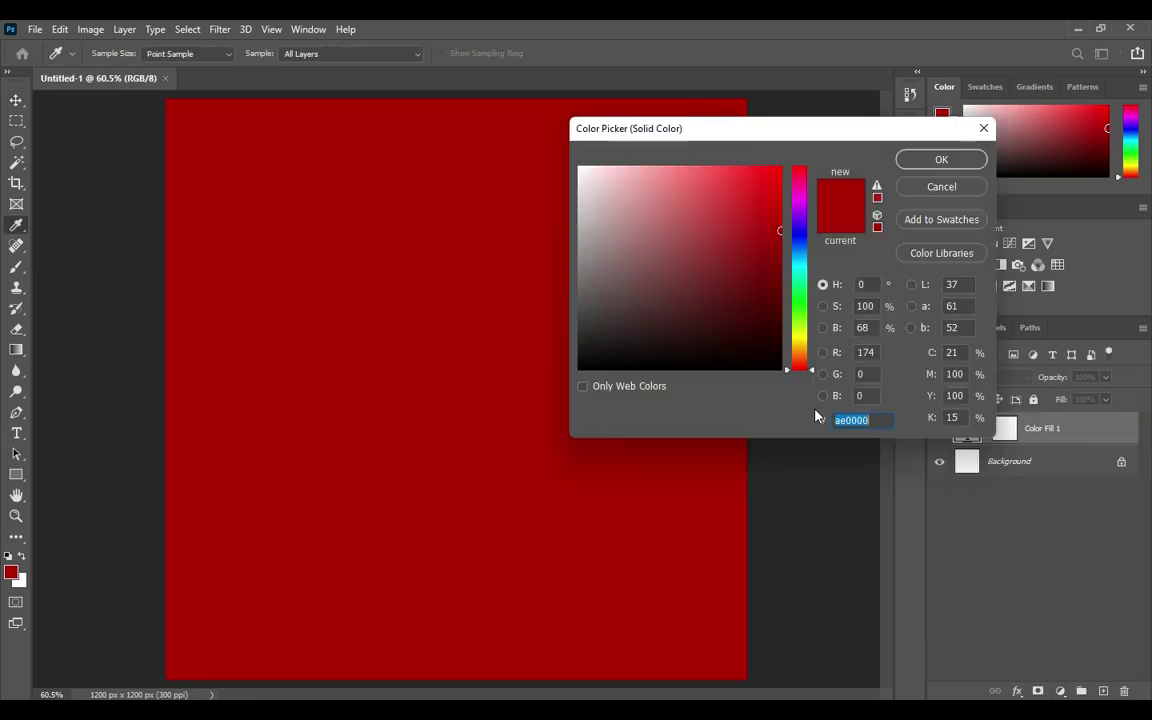
{"action": "key", "text": "ctrl+v"}
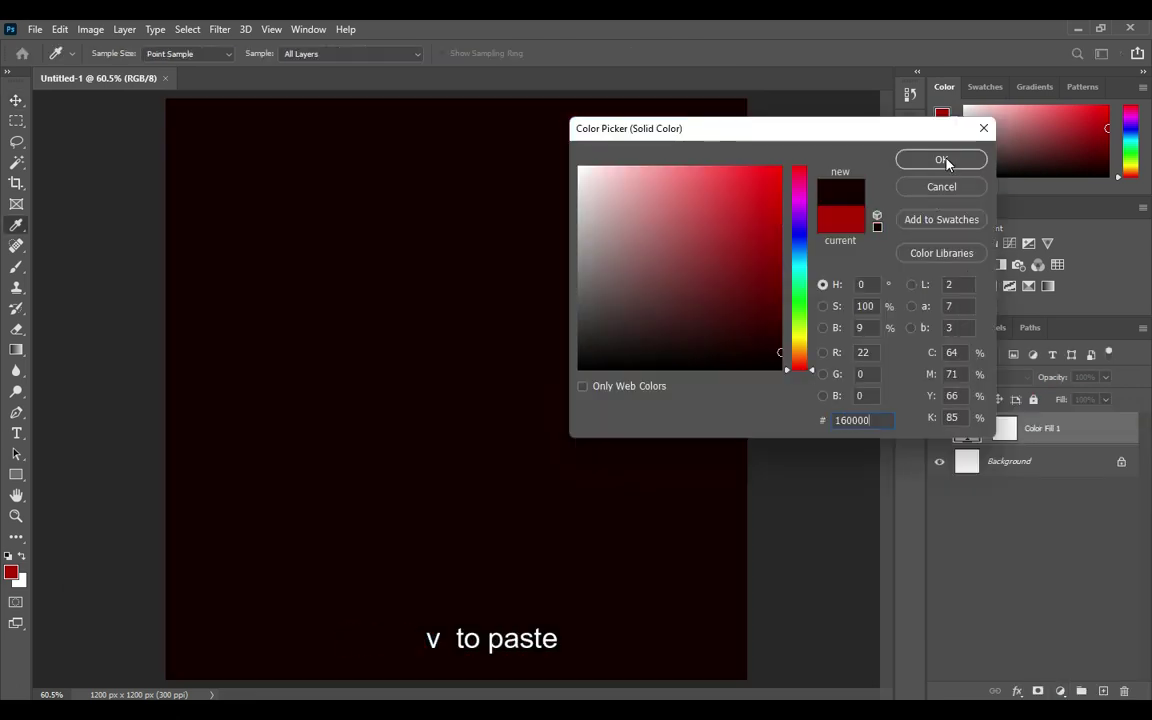
{"action": "left_click", "coordinate": [941, 159]}
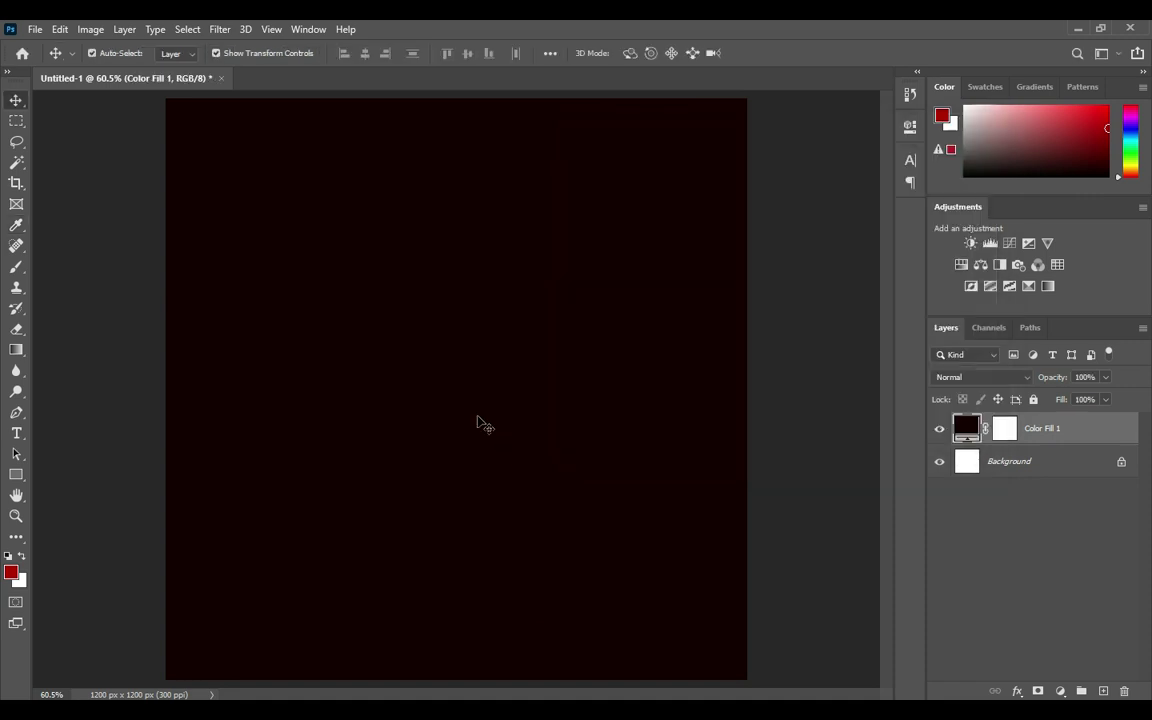
- On a new layer, paint an 1100 px soft red brush dab at the canvas centre
{"action": "left_click", "coordinate": [1103, 691]}
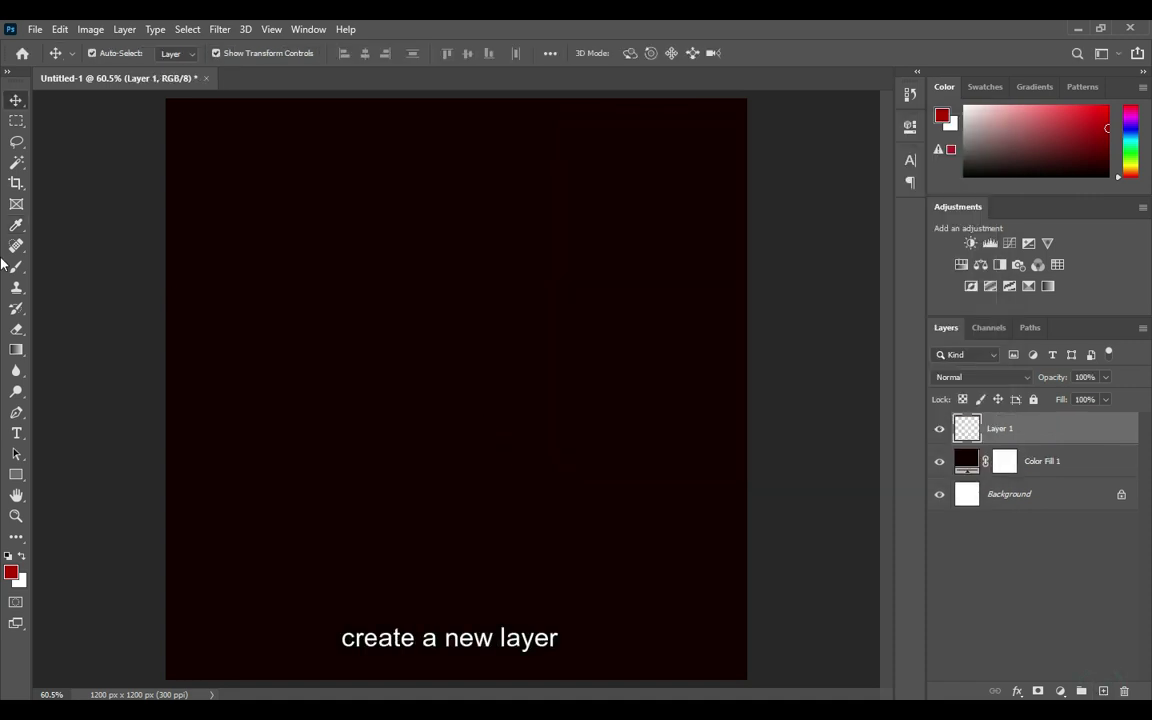
{"action": "left_click", "coordinate": [16, 266]}
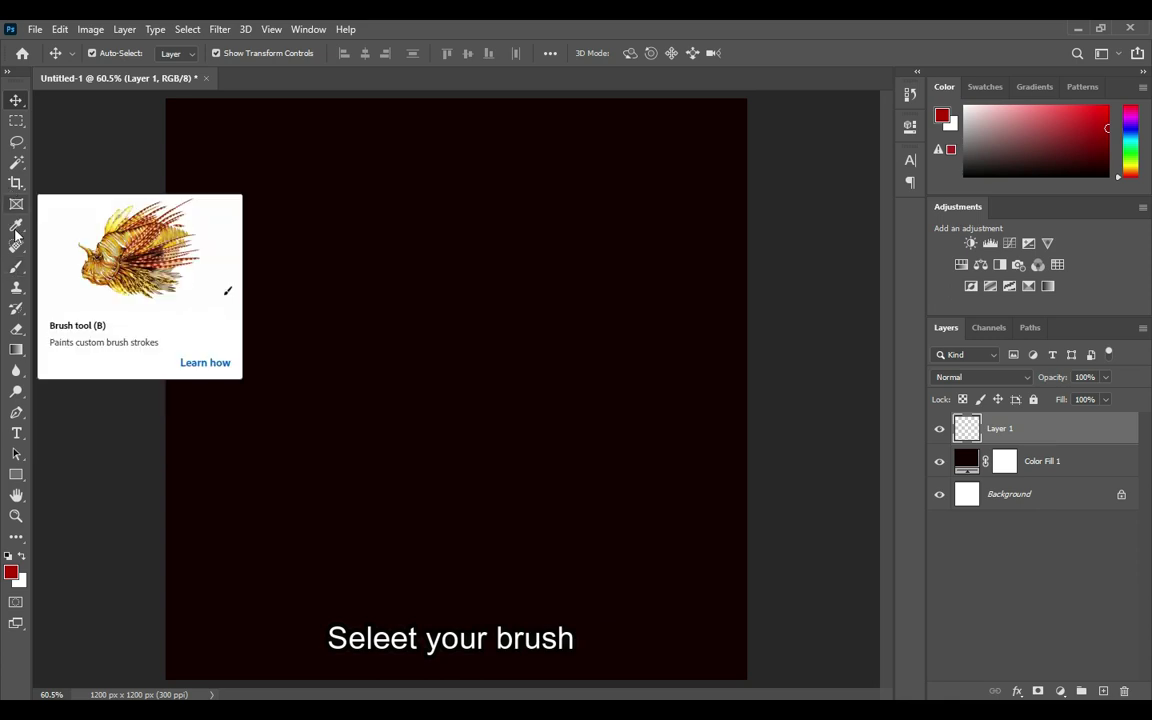
{"action": "left_click", "coordinate": [16, 266]}
{"action": "key", "text": "bracketleft"}
{"action": "key", "text": "bracketright"}
{"action": "key", "text": "bracketright"}
{"action": "key", "text": "bracketright"}
{"action": "key", "text": "bracketright"}
{"action": "key", "text": "bracketright"}
{"action": "key", "text": "bracketright"}
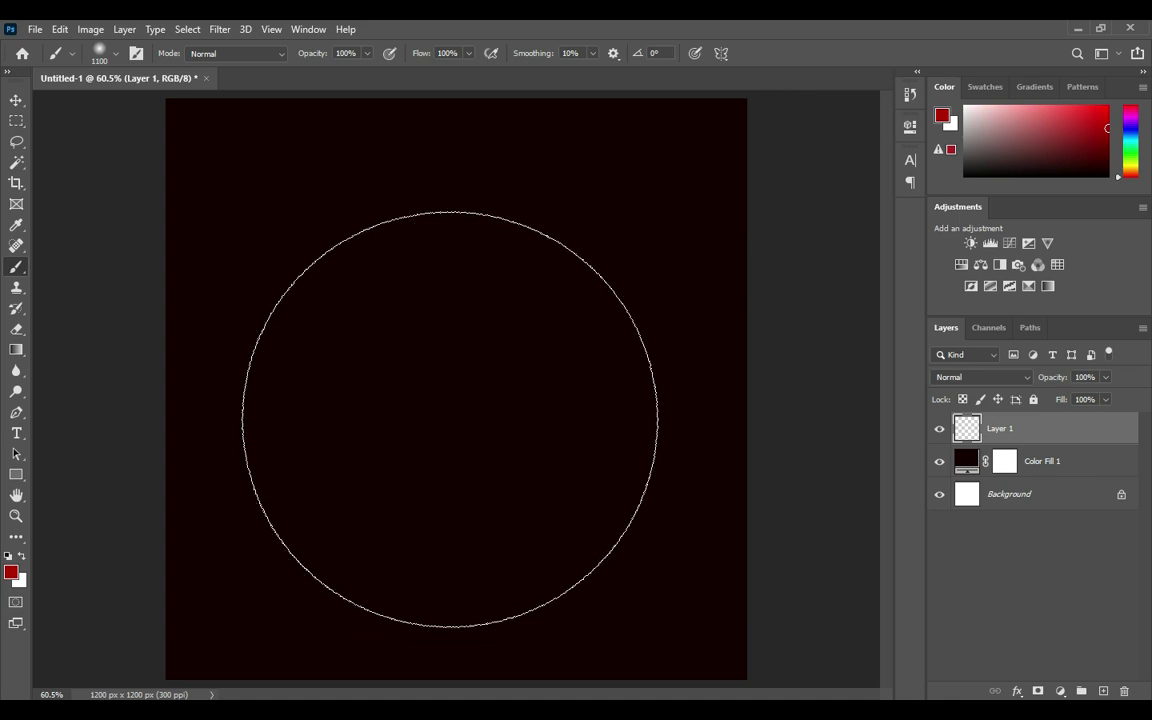
{"action": "left_click", "coordinate": [449, 419]}
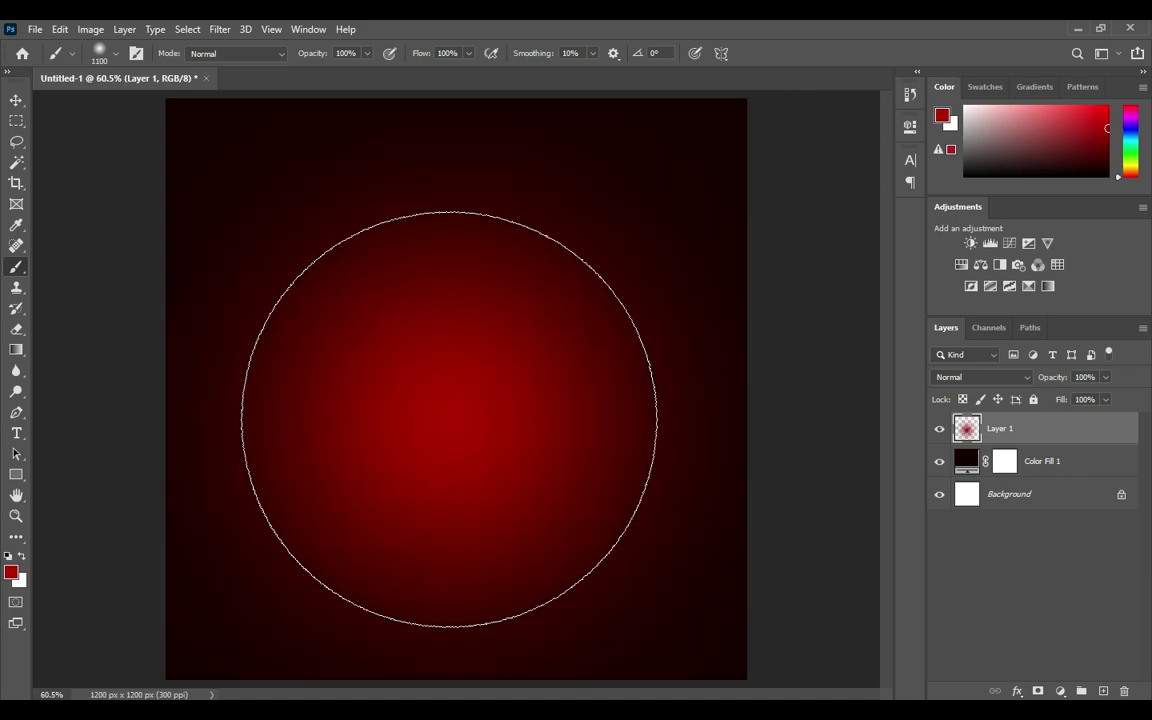
{"action": "key", "text": "ctrl+d"}
- Lower the glow layer's opacity to 80% and deselect it
{"action": "left_click", "coordinate": [16, 100]}
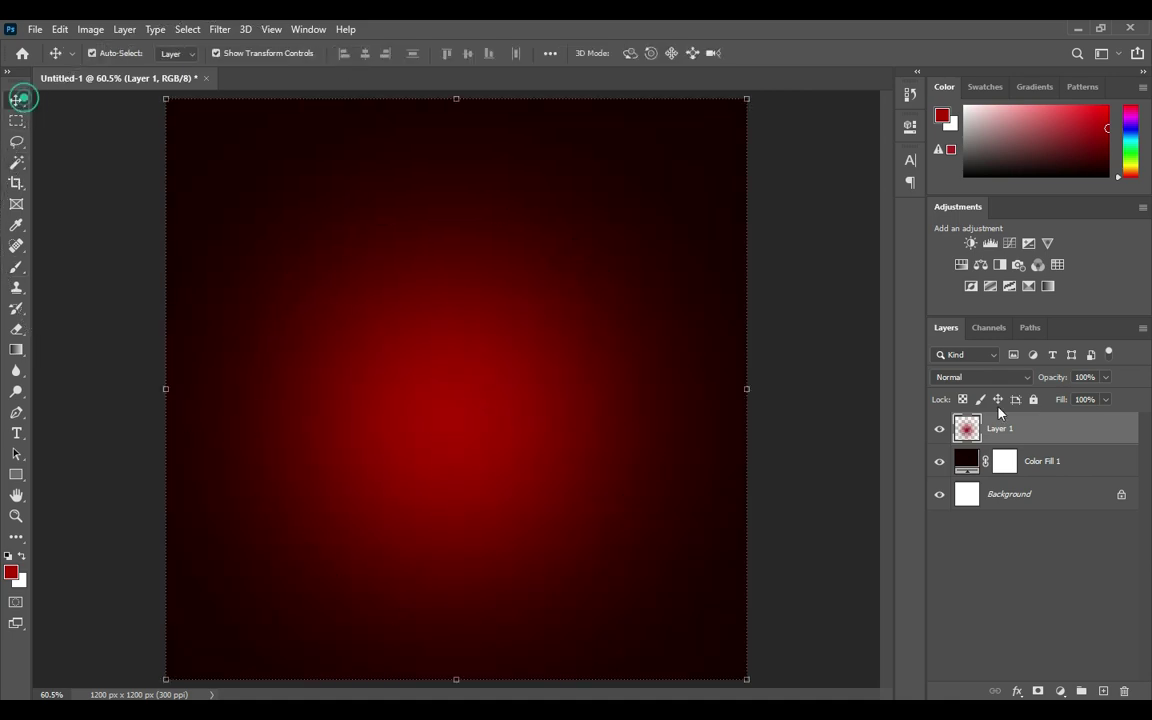
{"action": "left_click", "coordinate": [1085, 377]}
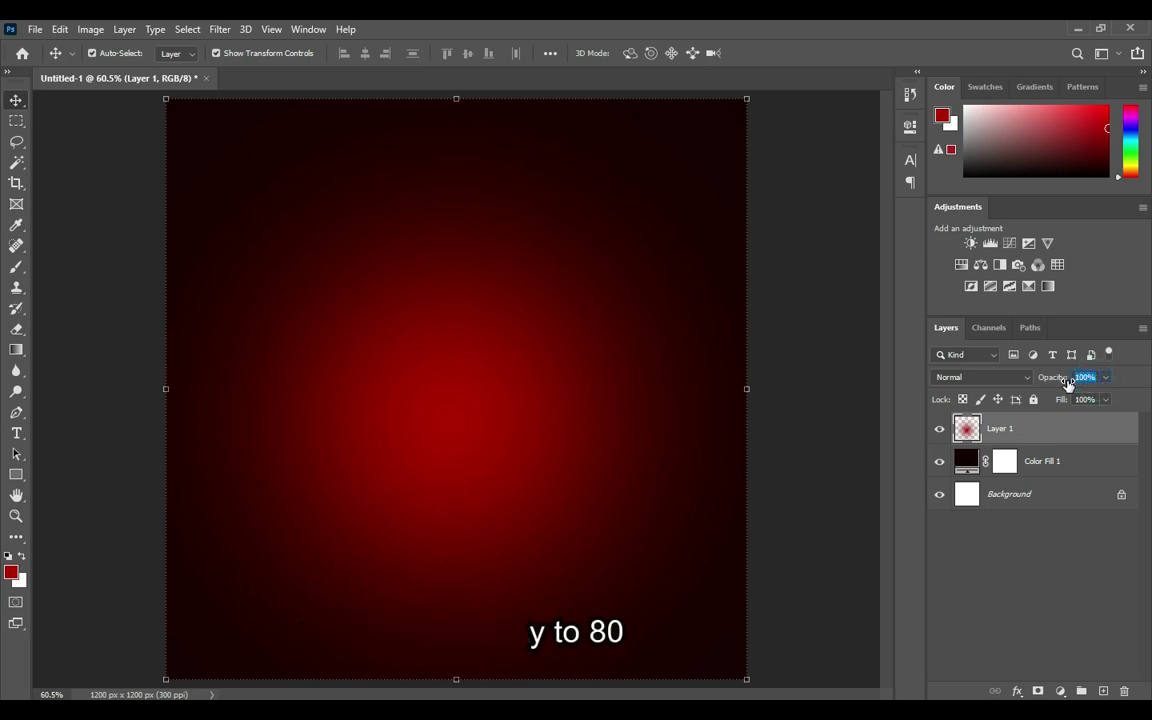
{"action": "type", "text": "80"}
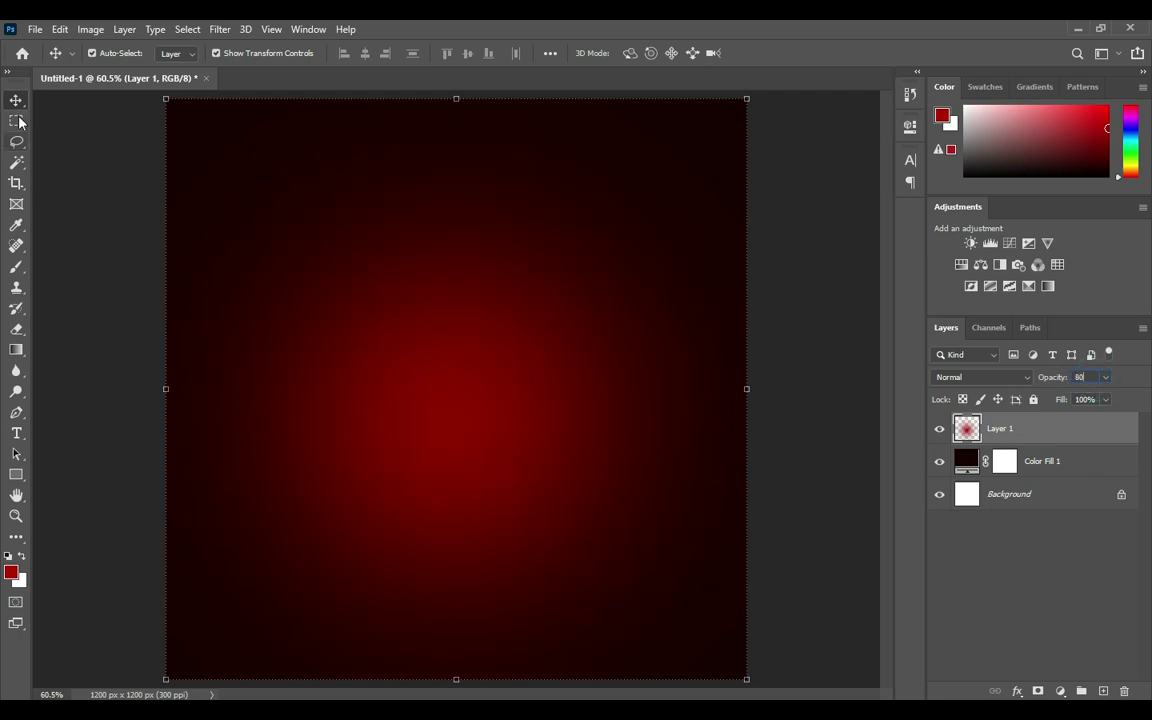
{"action": "left_click", "coordinate": [16, 100]}
{"action": "left_click", "coordinate": [98, 186]}
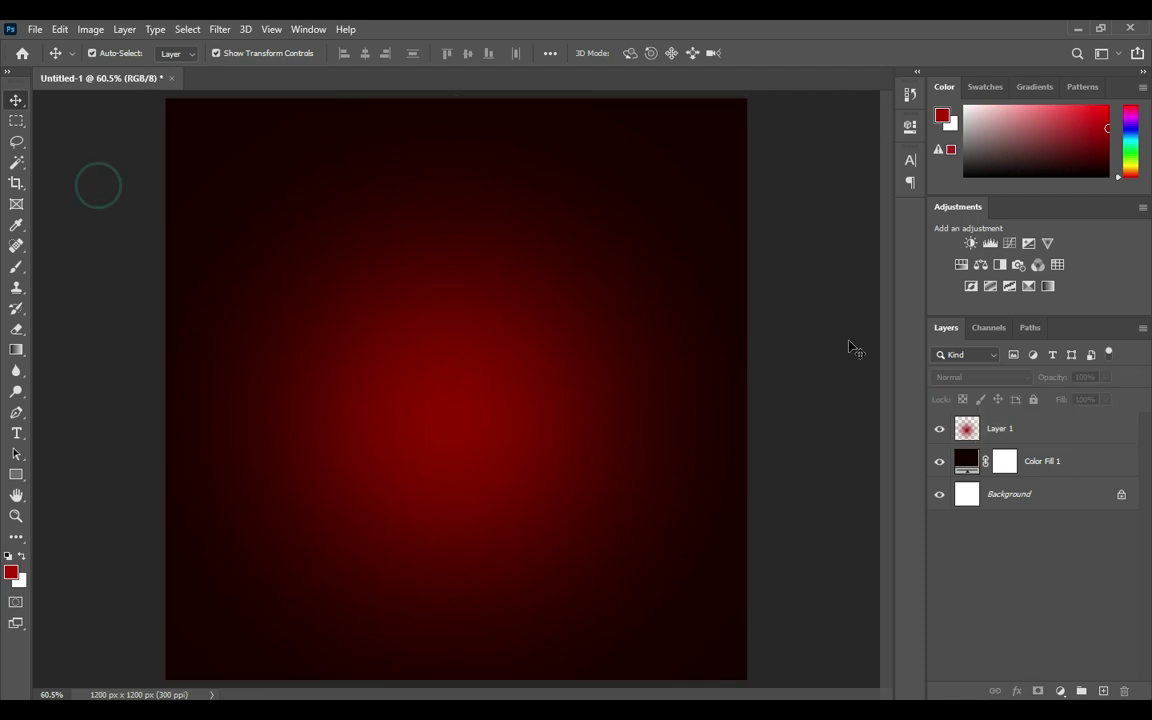
- Copy the line CHRIST ASSEMBLY CHURCH from the Notepad notes, then minimize them
{"action": "scroll", "coordinate": [500, 423], "scroll_direction": "down", "scroll_amount": 1}
{"action": "scroll", "coordinate": [490, 412], "scroll_direction": "up", "scroll_amount": 1}
{"action": "key", "text": "alt+Tab"}
{"action": "left_click_drag", "start_coordinate": [255, 238], "coordinate": [93, 238]}
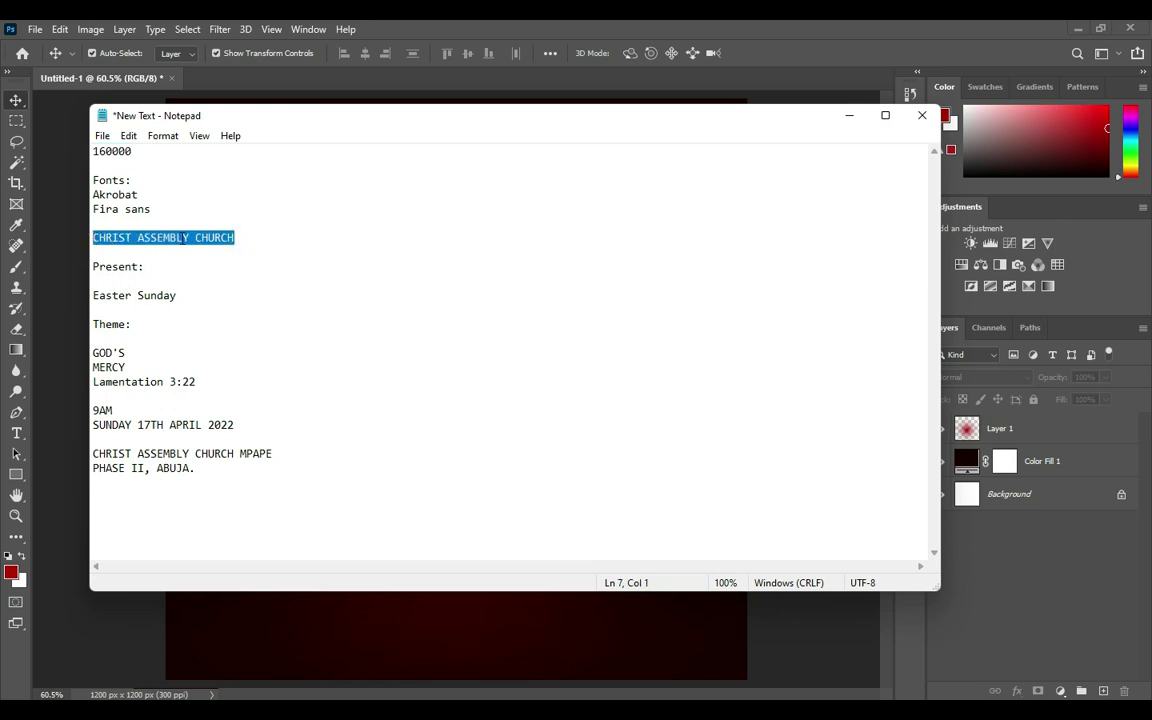
{"action": "left_click", "coordinate": [849, 115]}
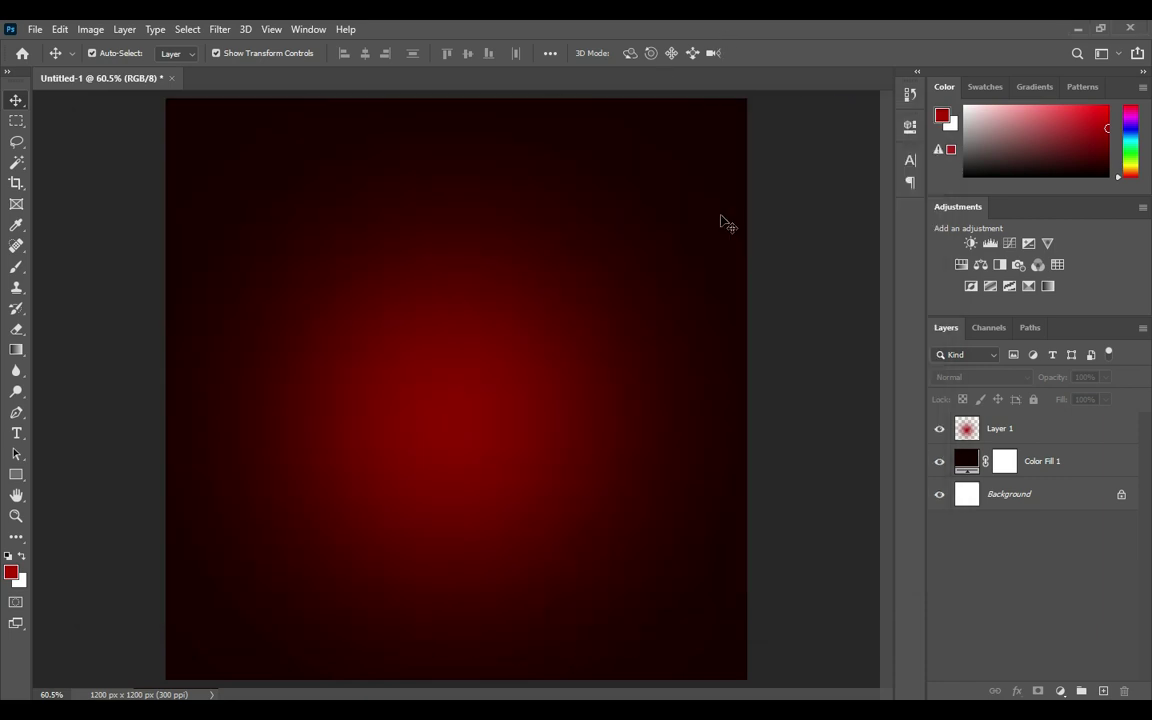
- Paste CHRIST ASSEMBLY CHURCH as white Fira Sans text near the canvas top
{"action": "key", "text": "t"}
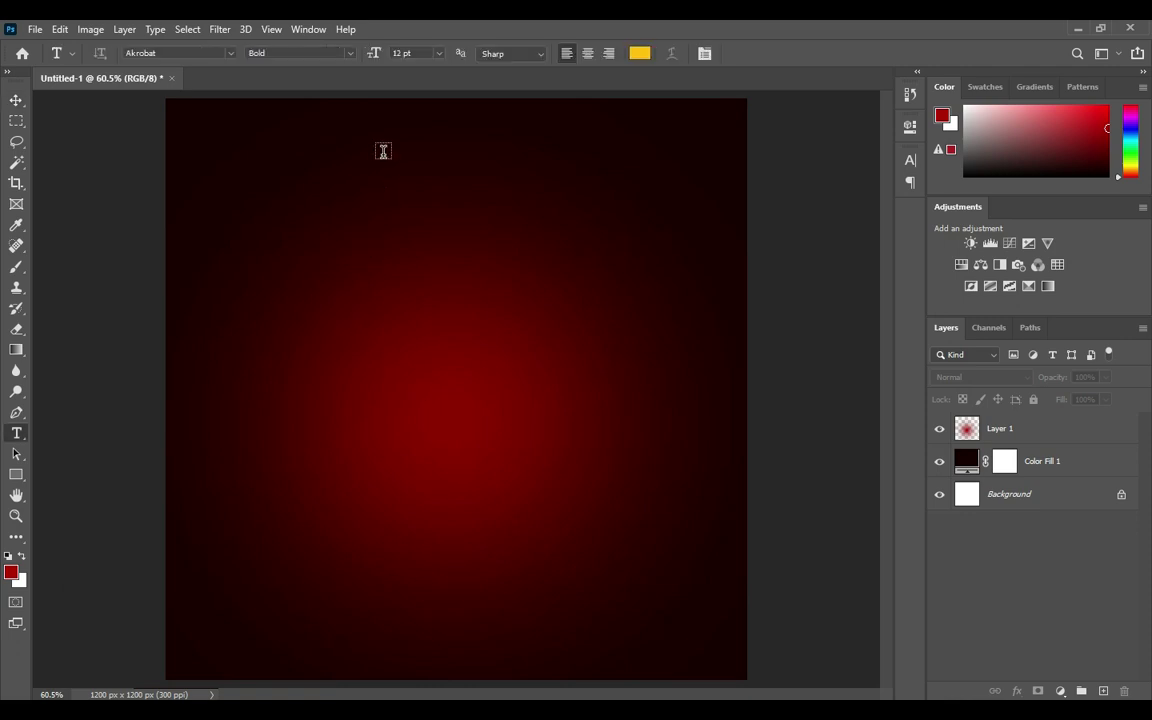
{"action": "left_click", "coordinate": [382, 147]}
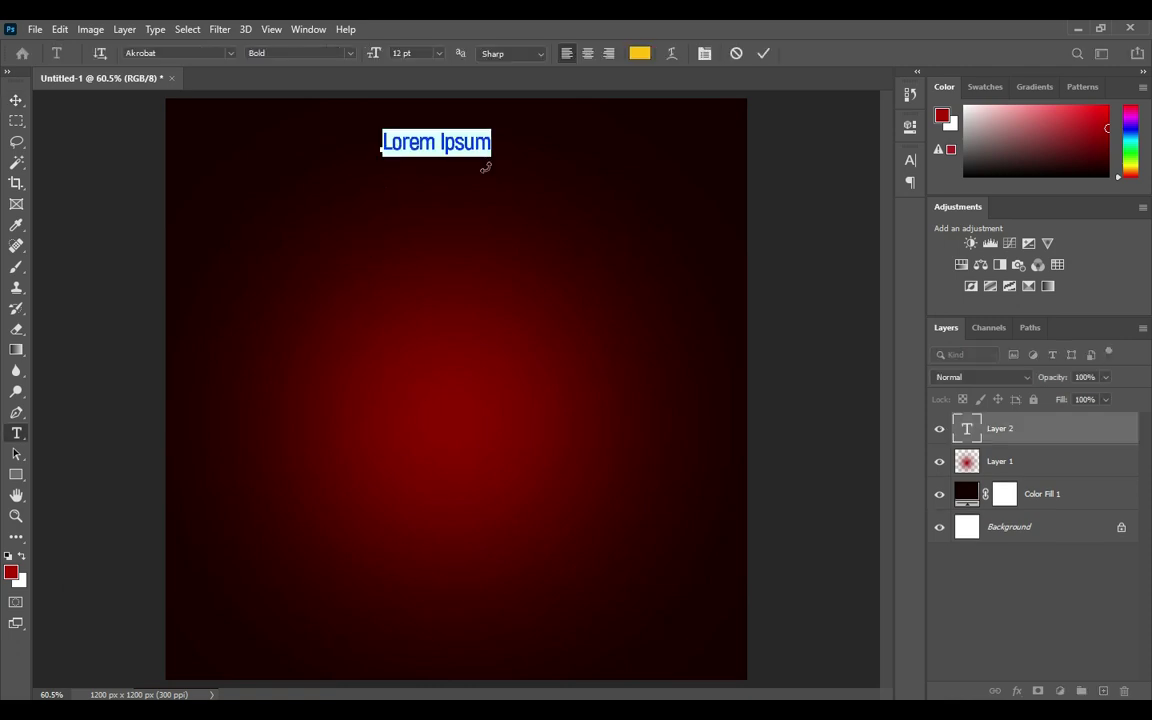
{"action": "key", "text": "ctrl+v"}
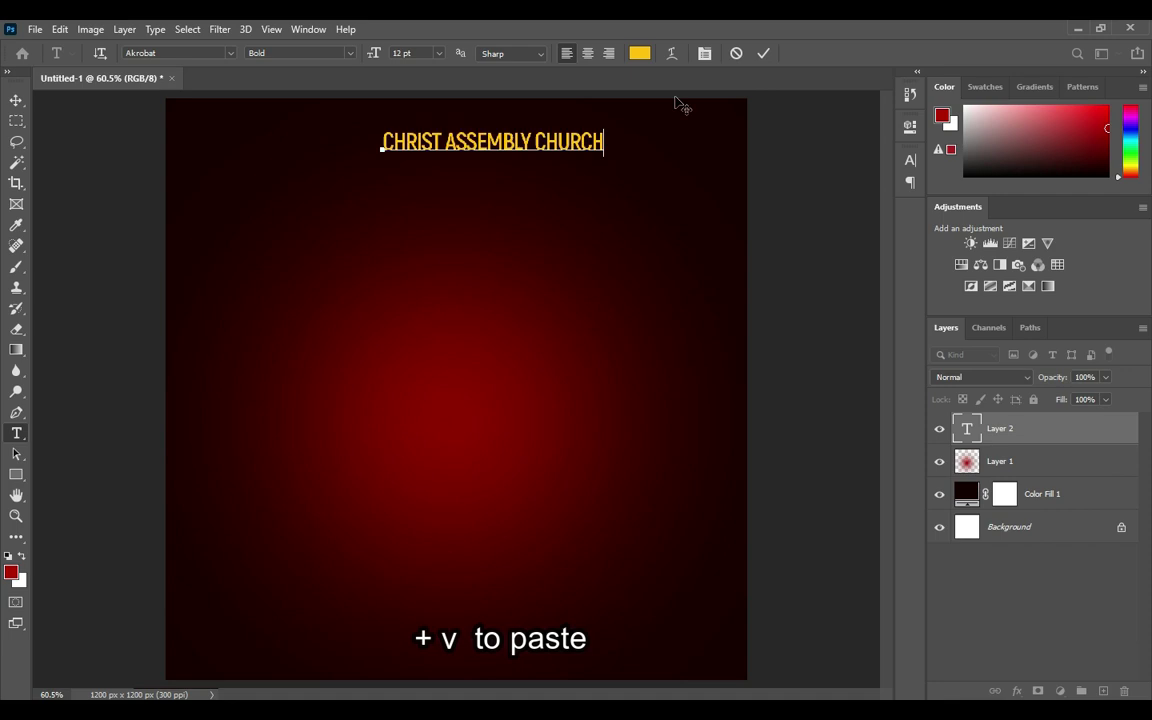
{"action": "left_click", "coordinate": [763, 53]}
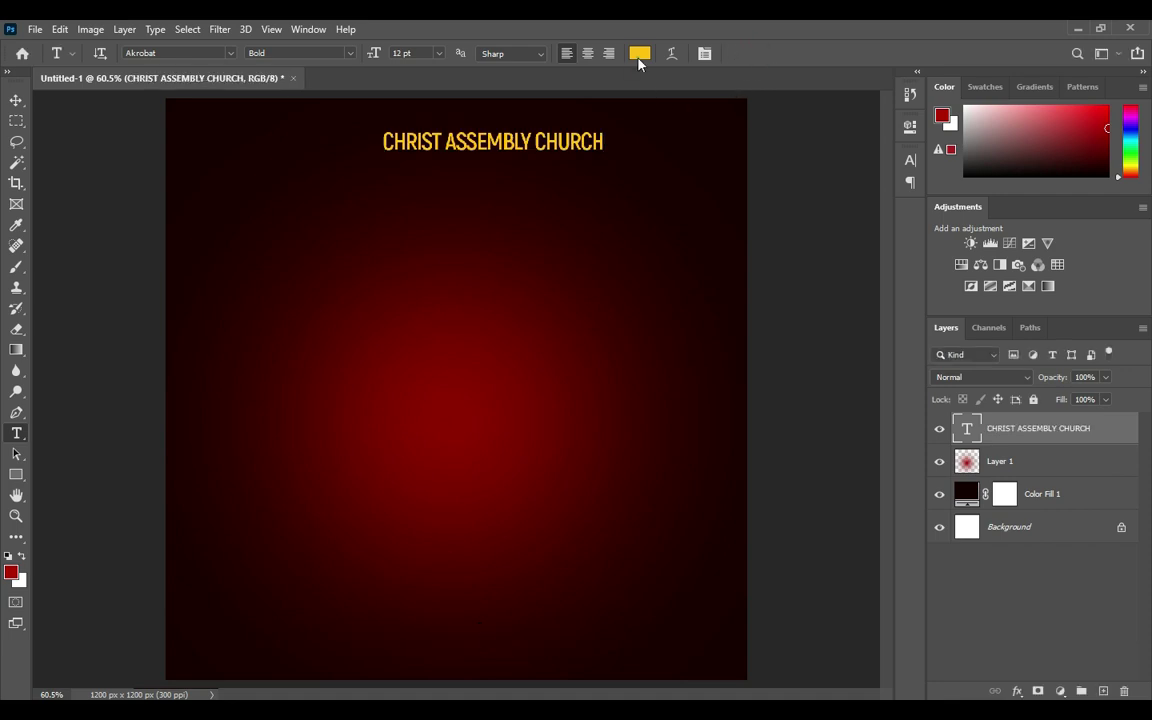
{"action": "left_click", "coordinate": [639, 53]}
{"action": "left_click", "coordinate": [615, 197]}
{"action": "left_click_drag", "start_coordinate": [615, 197], "coordinate": [578, 166]}
{"action": "left_click", "coordinate": [921, 160]}
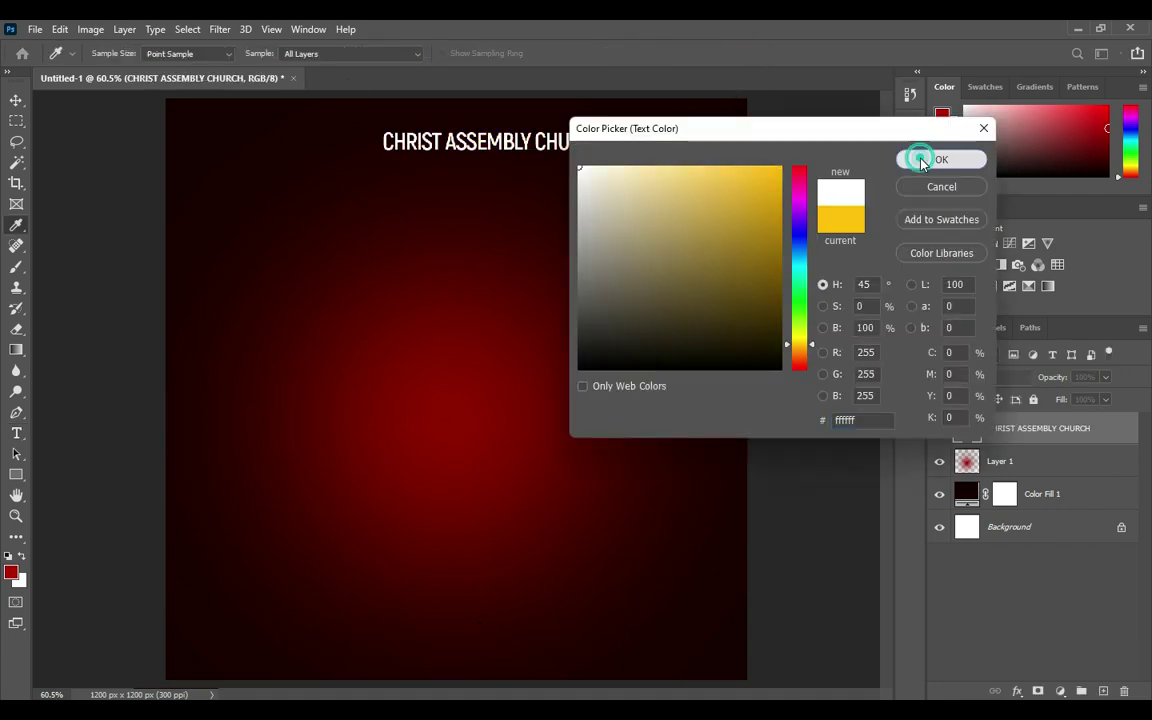
{"action": "left_click", "coordinate": [230, 53]}
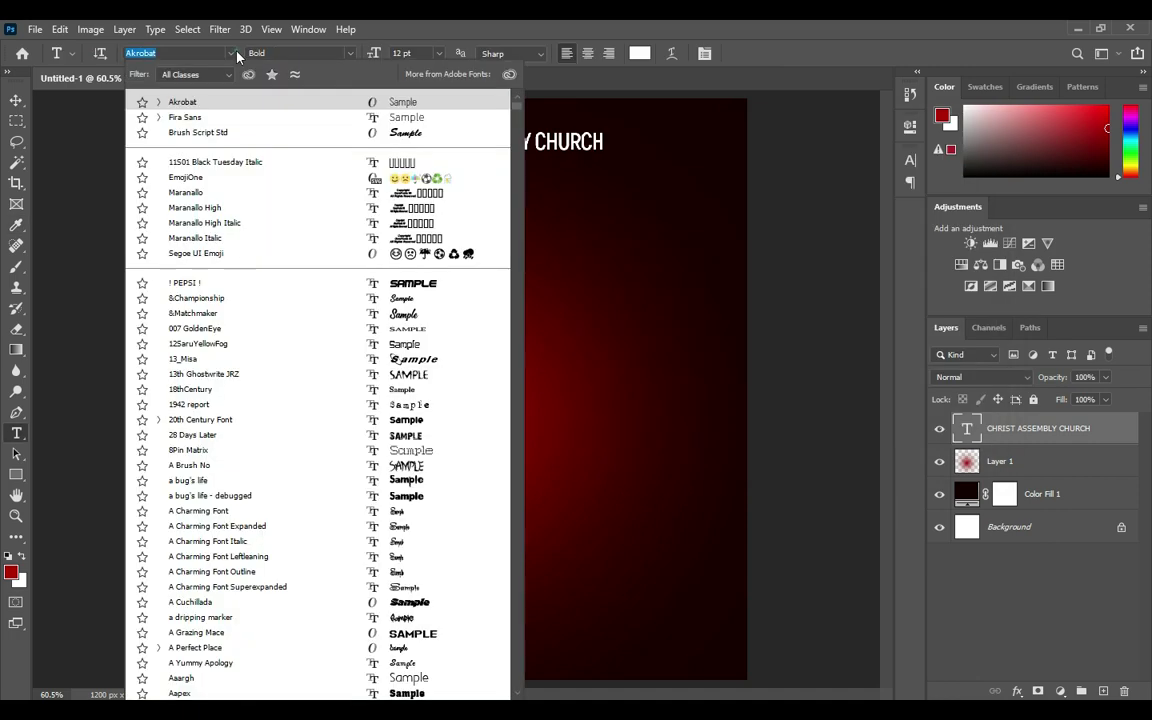
{"action": "left_click", "coordinate": [190, 117]}
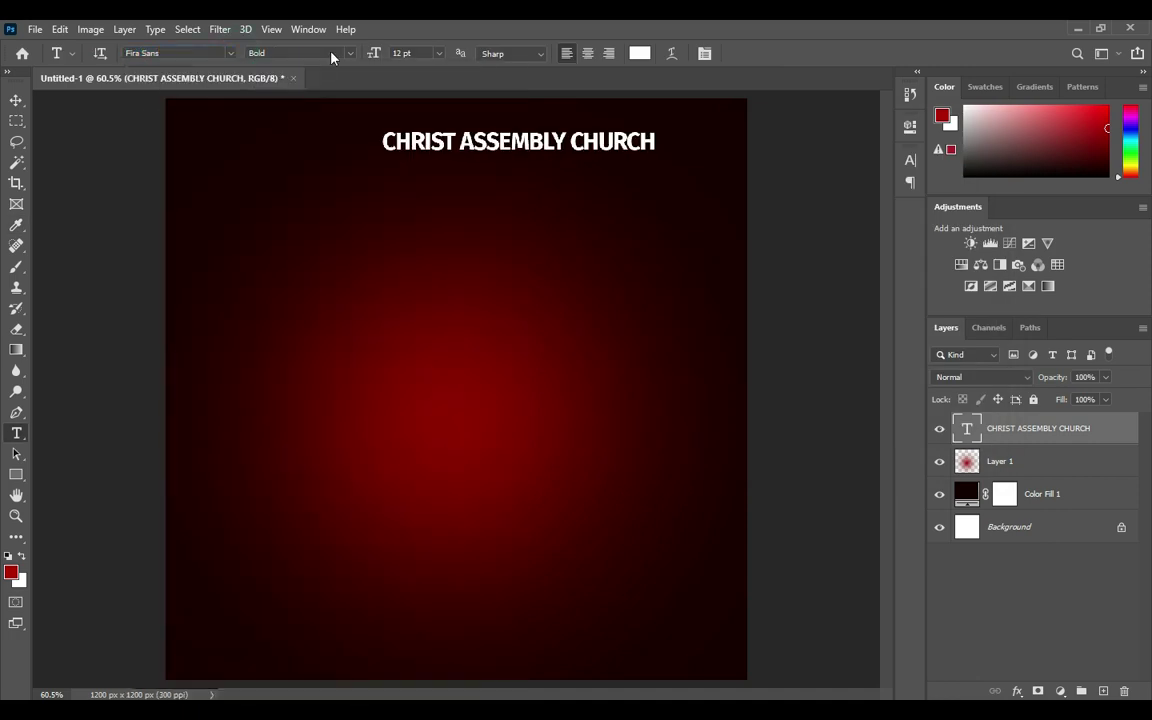
- Centre the title, scale it to about 72% and nudge it slightly lower
{"action": "left_click", "coordinate": [16, 100]}
{"action": "left_click_drag", "start_coordinate": [515, 145], "coordinate": [444, 149]}
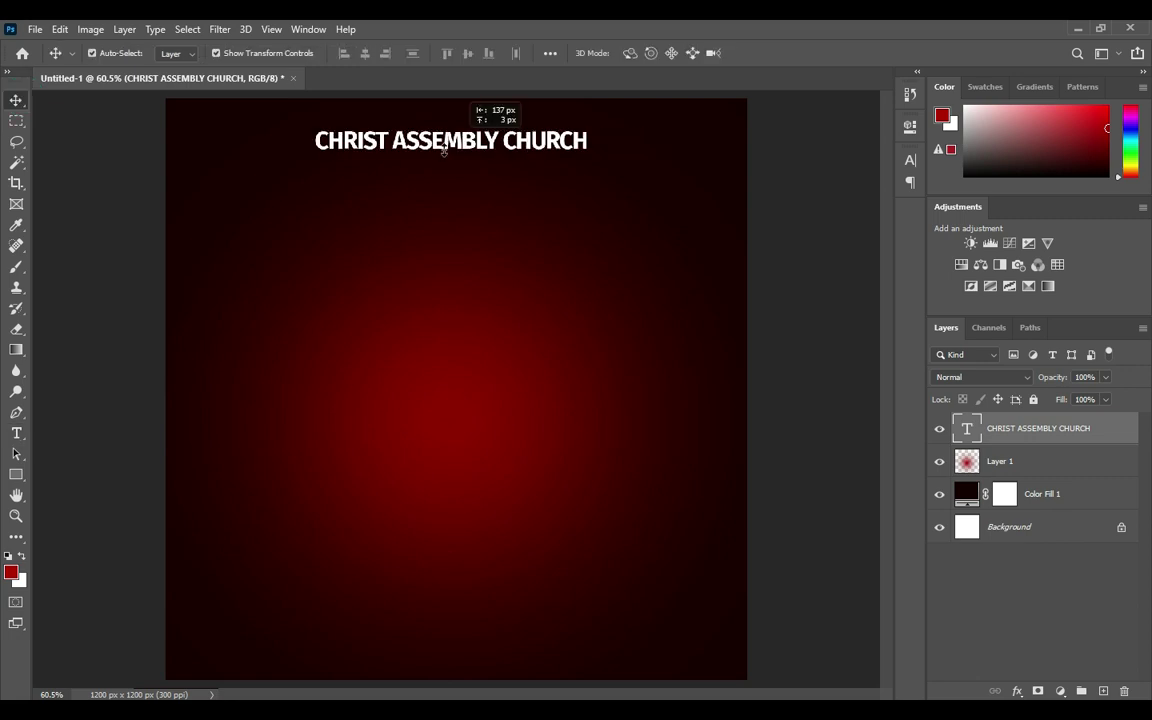
{"action": "scroll", "coordinate": [444, 149], "scroll_direction": "up", "scroll_amount": 1, "text": "alt"}
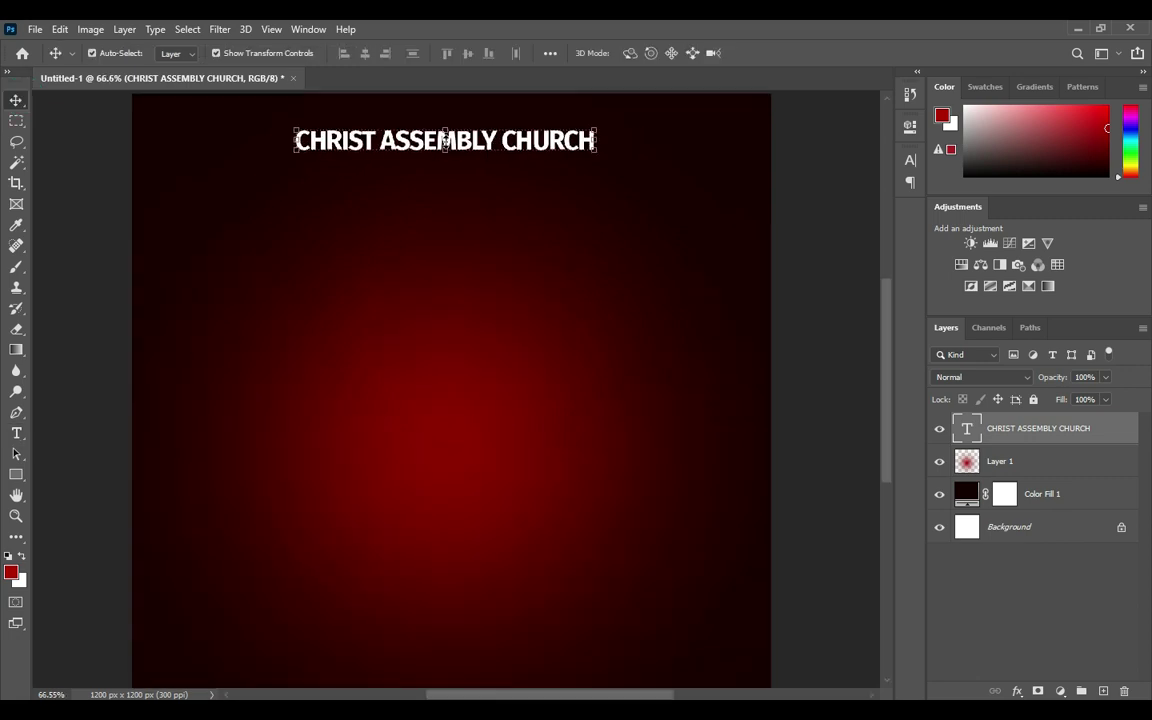
{"action": "left_click_drag", "start_coordinate": [447, 150], "coordinate": [446, 146]}
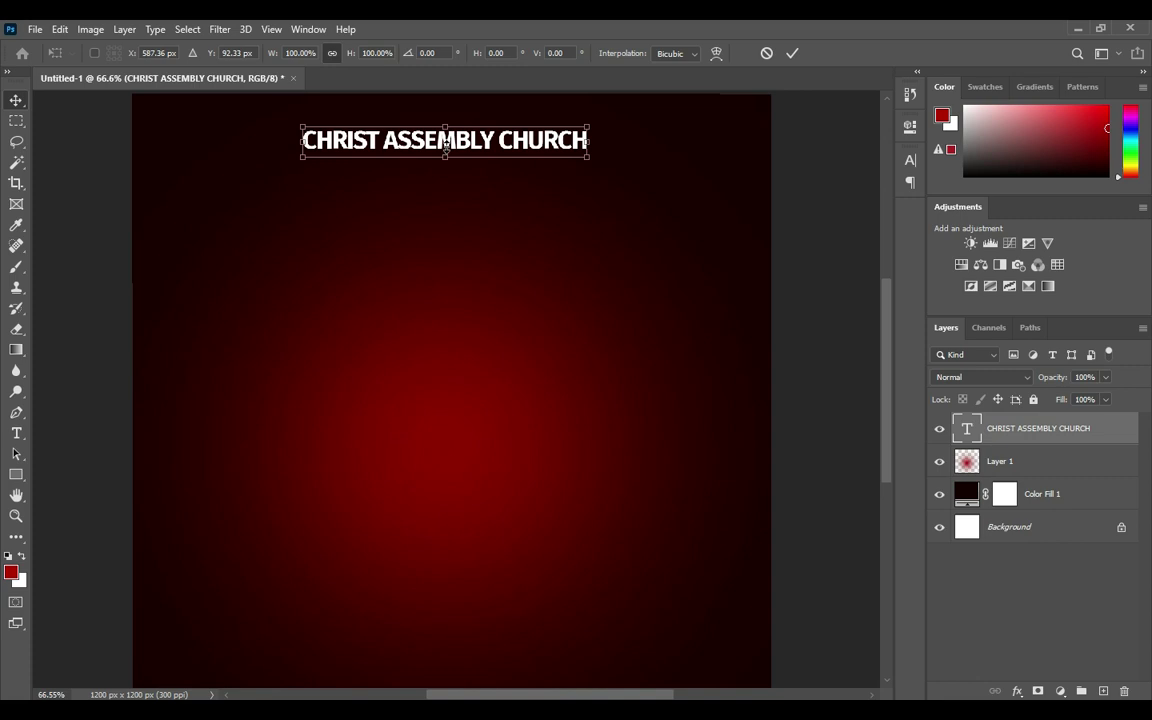
{"action": "left_click", "coordinate": [792, 53]}
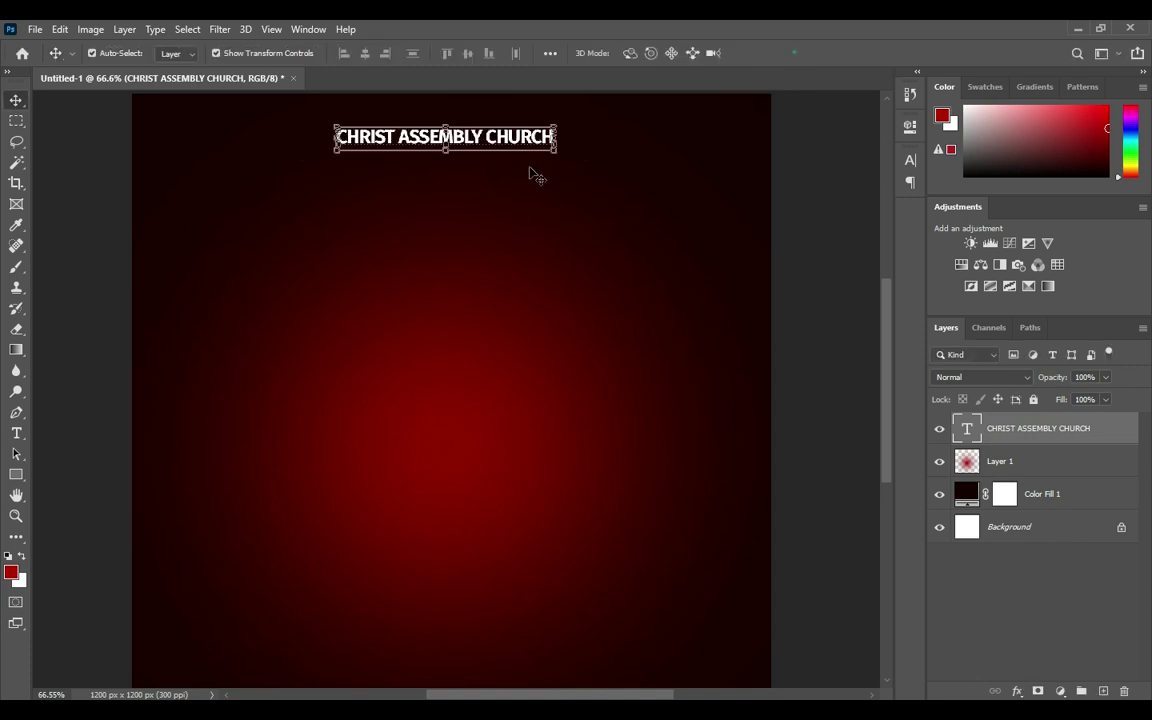
{"action": "scroll", "coordinate": [522, 172], "scroll_direction": "down", "scroll_amount": 2, "text": "alt"}
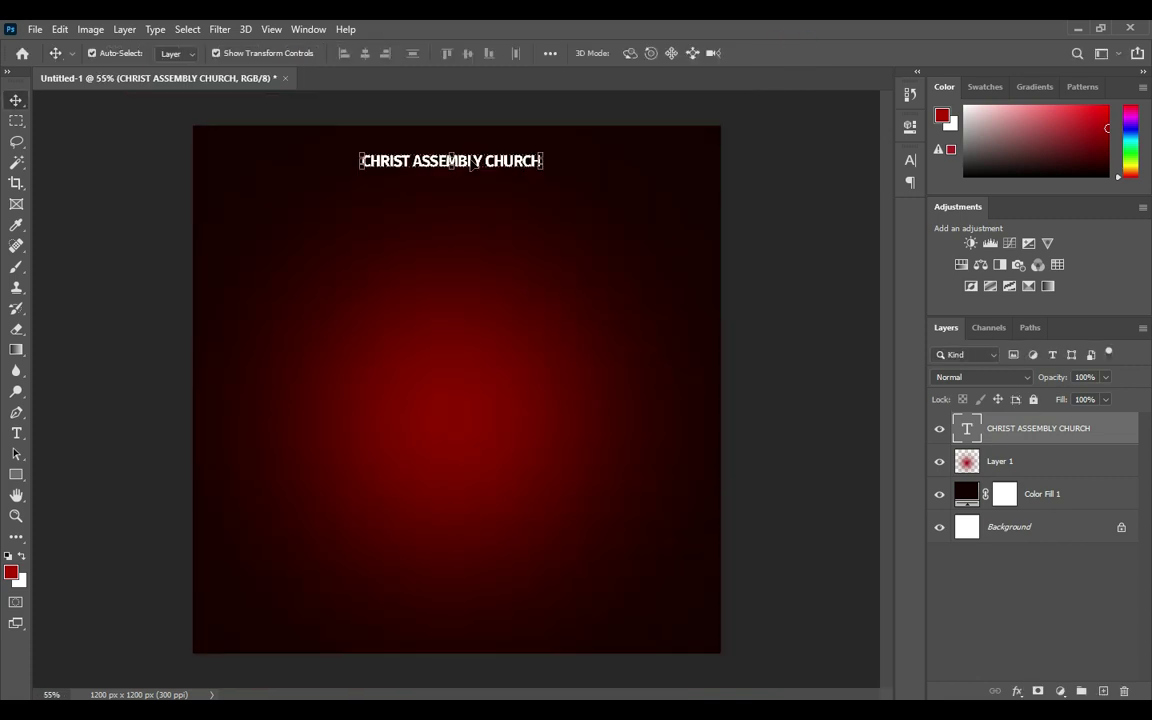
{"action": "left_click_drag", "start_coordinate": [474, 163], "coordinate": [474, 169]}
{"action": "left_click", "coordinate": [735, 200]}
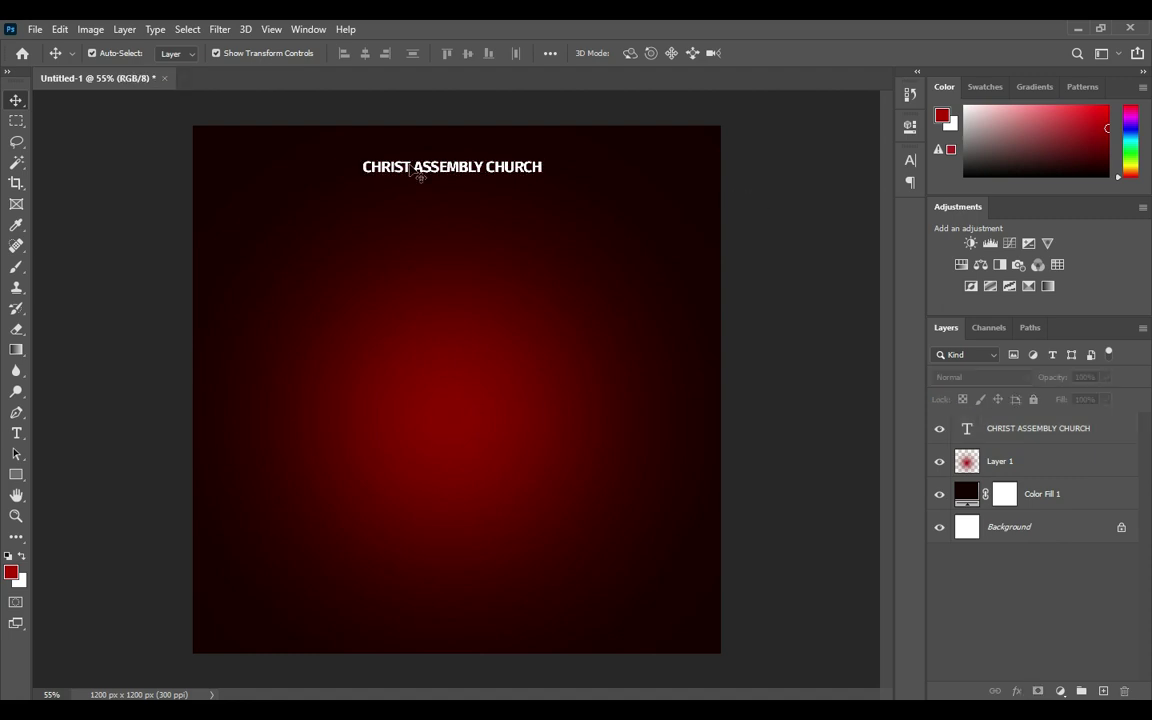
{"action": "scroll", "coordinate": [419, 175], "scroll_direction": "up", "scroll_amount": 1, "text": "alt"}
- Draw a roughly 219 × 52 px yellow-filled rectangle just below the title
{"action": "left_click", "coordinate": [20, 476]}
{"action": "left_click_drag", "start_coordinate": [395, 188], "coordinate": [494, 212]}
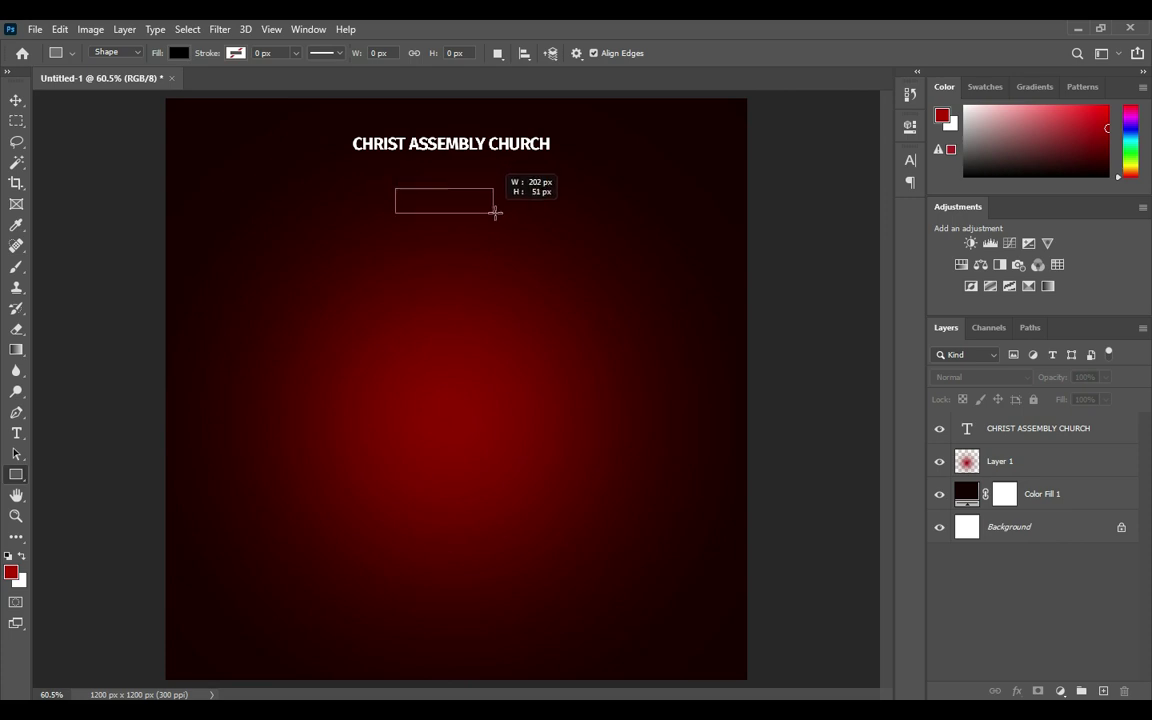
{"action": "left_click_drag", "start_coordinate": [494, 212], "coordinate": [503, 213]}
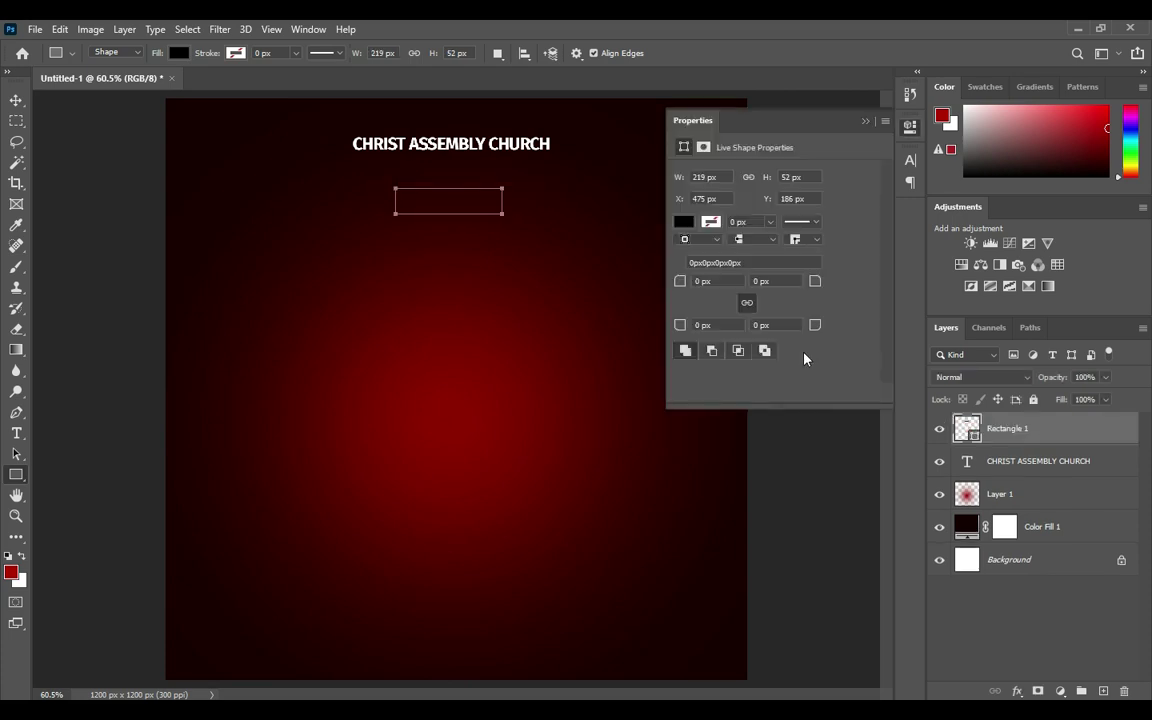
{"action": "left_click", "coordinate": [683, 221]}
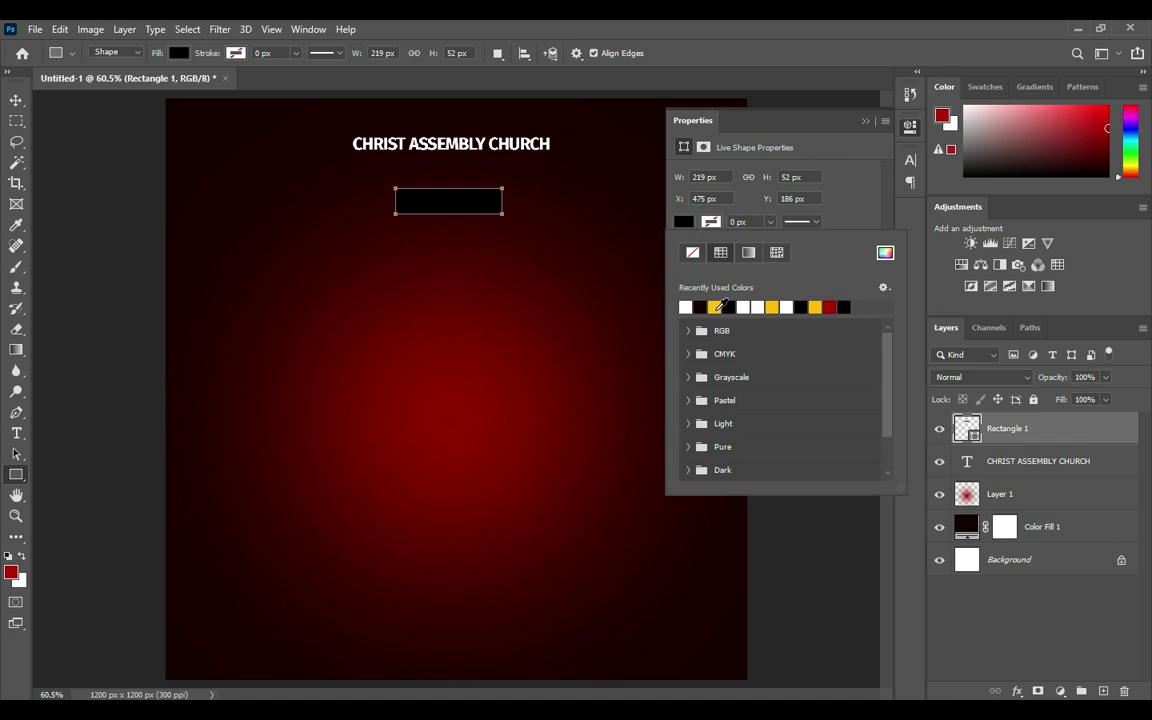
{"action": "left_click", "coordinate": [714, 307]}
{"action": "left_click", "coordinate": [773, 108]}
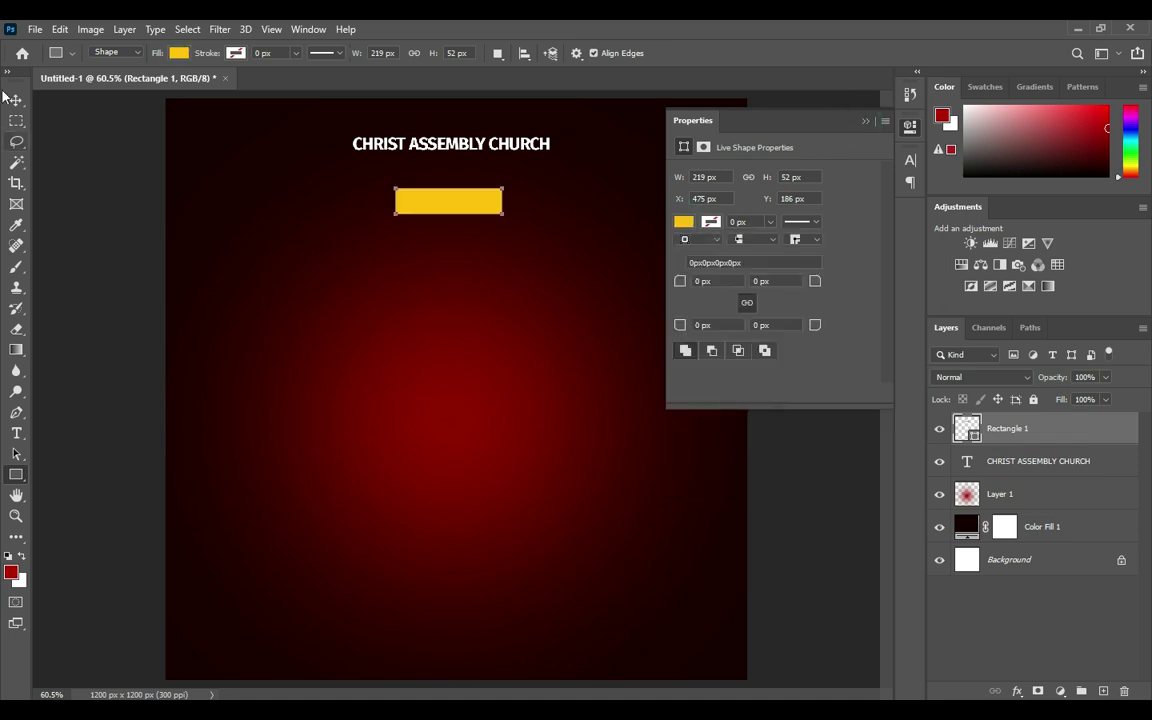
{"action": "left_click", "coordinate": [16, 99]}
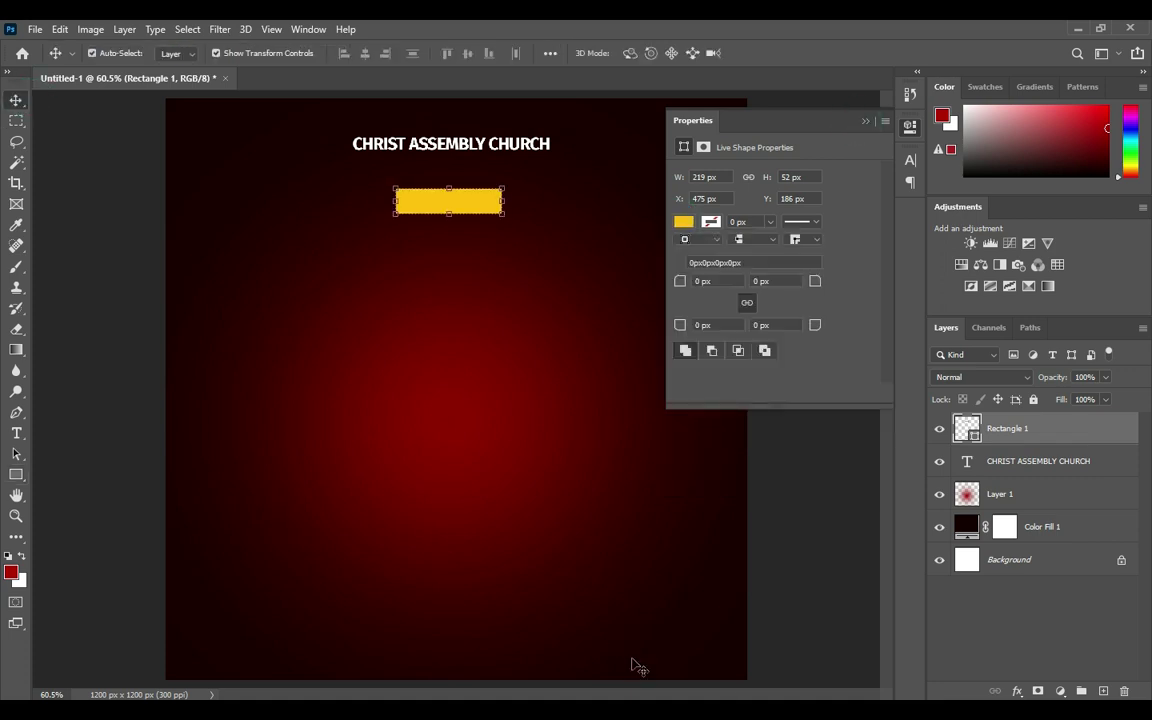
{"action": "left_click", "coordinate": [865, 120]}
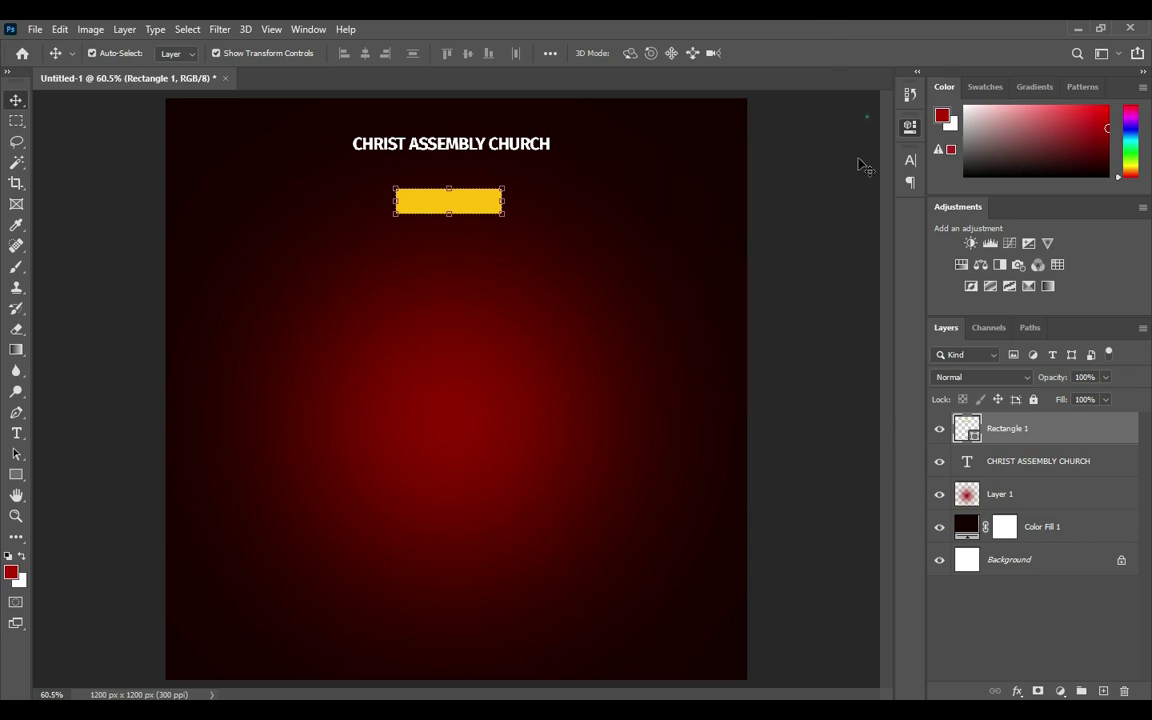
- Copy the word Present: from the Notepad notes and return to Photoshop
{"action": "key", "text": "alt+Tab"}
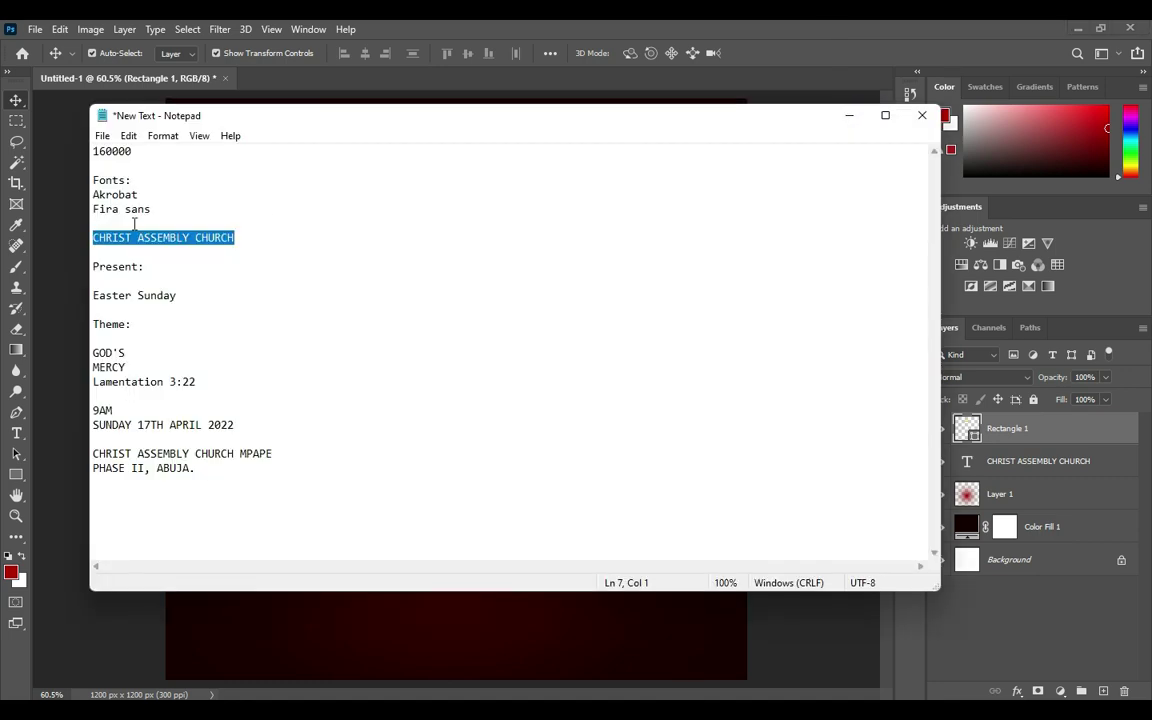
{"action": "left_click", "coordinate": [180, 278]}
{"action": "left_click_drag", "start_coordinate": [155, 267], "coordinate": [92, 267]}
{"action": "key", "text": "ctrl+c"}
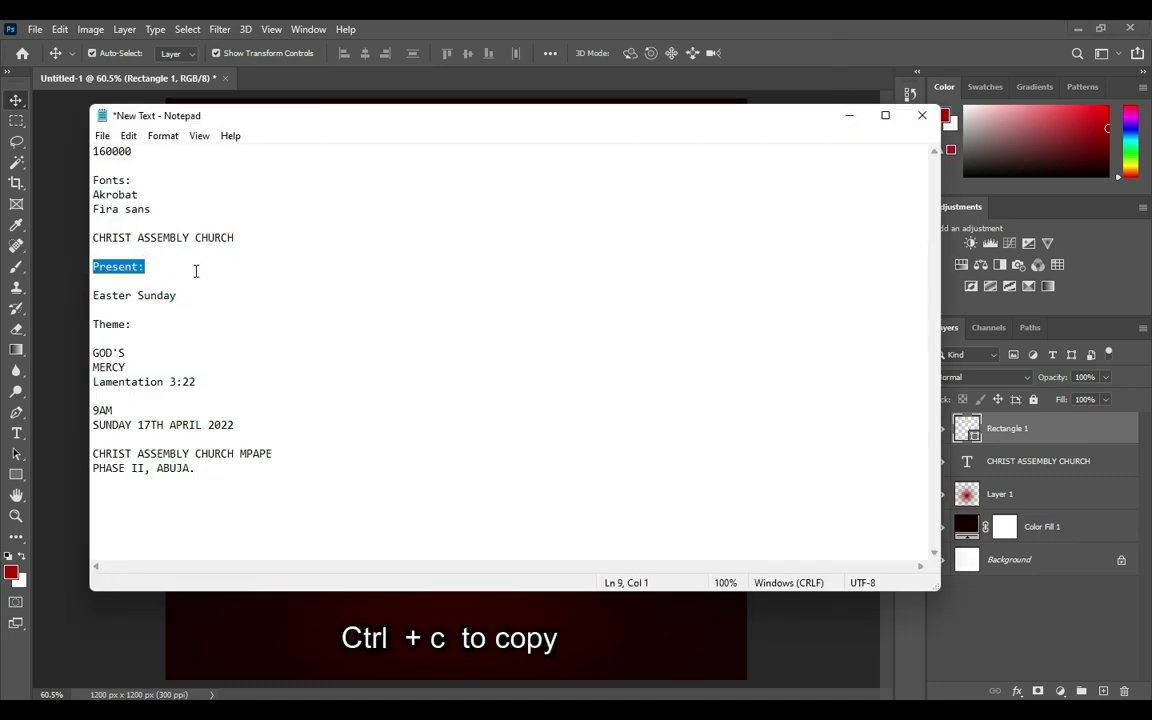
{"action": "left_click", "coordinate": [849, 116]}
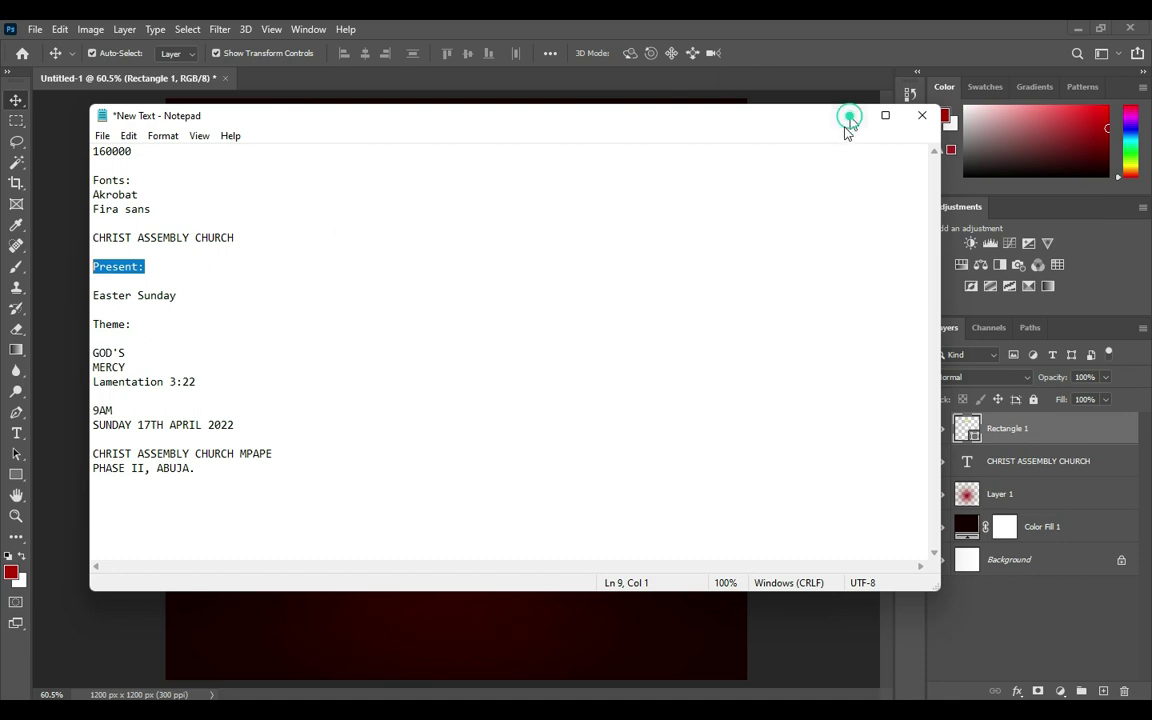
{"action": "key", "text": "t"}
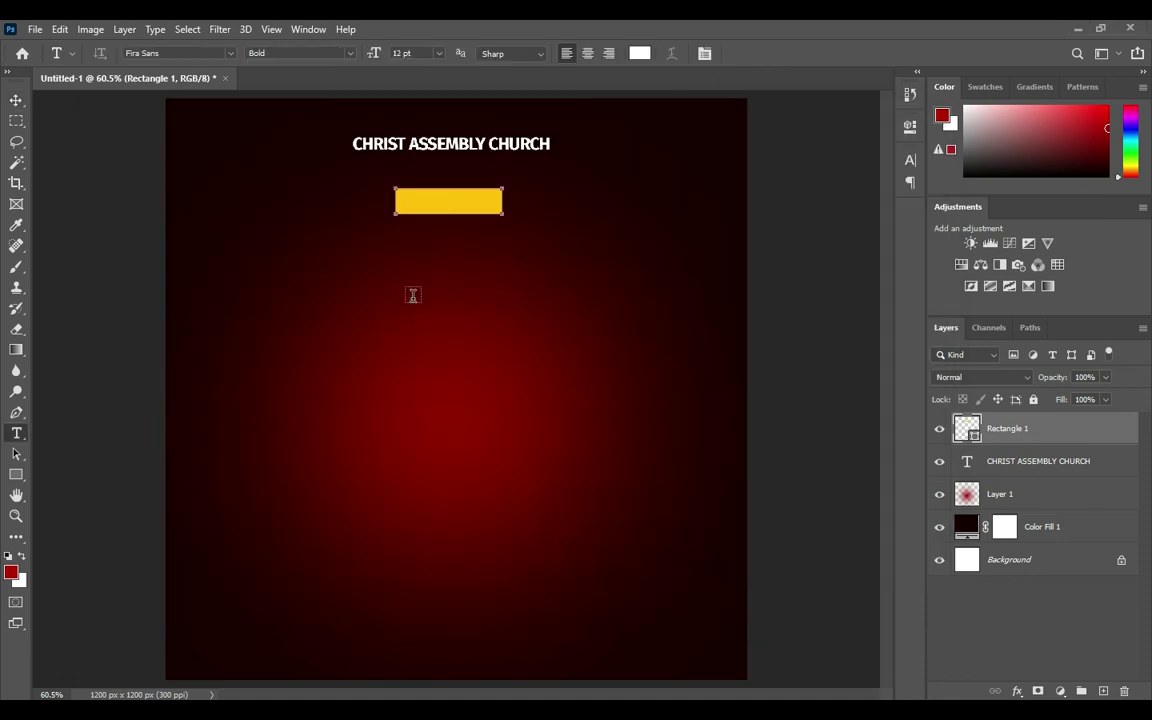
- Paste Present: as a new text layer and set its tracking to 0
{"action": "left_click", "coordinate": [415, 303]}
{"action": "key", "text": "ctrl+v"}
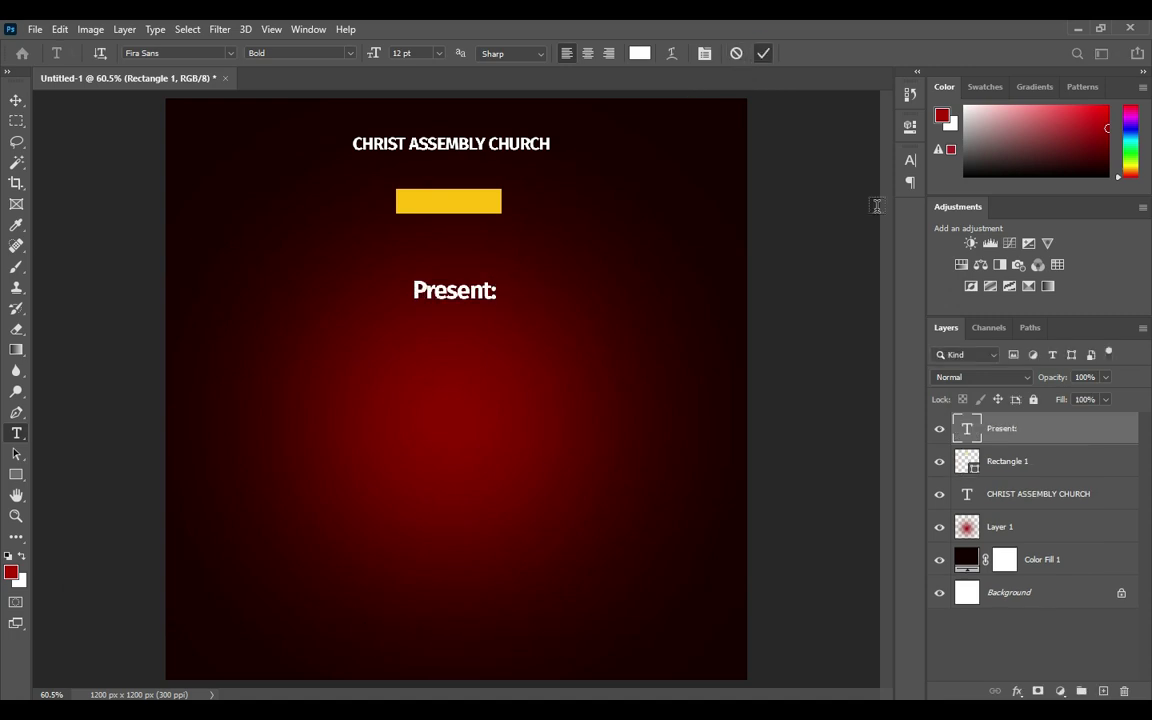
{"action": "key", "text": "ctrl+Return"}
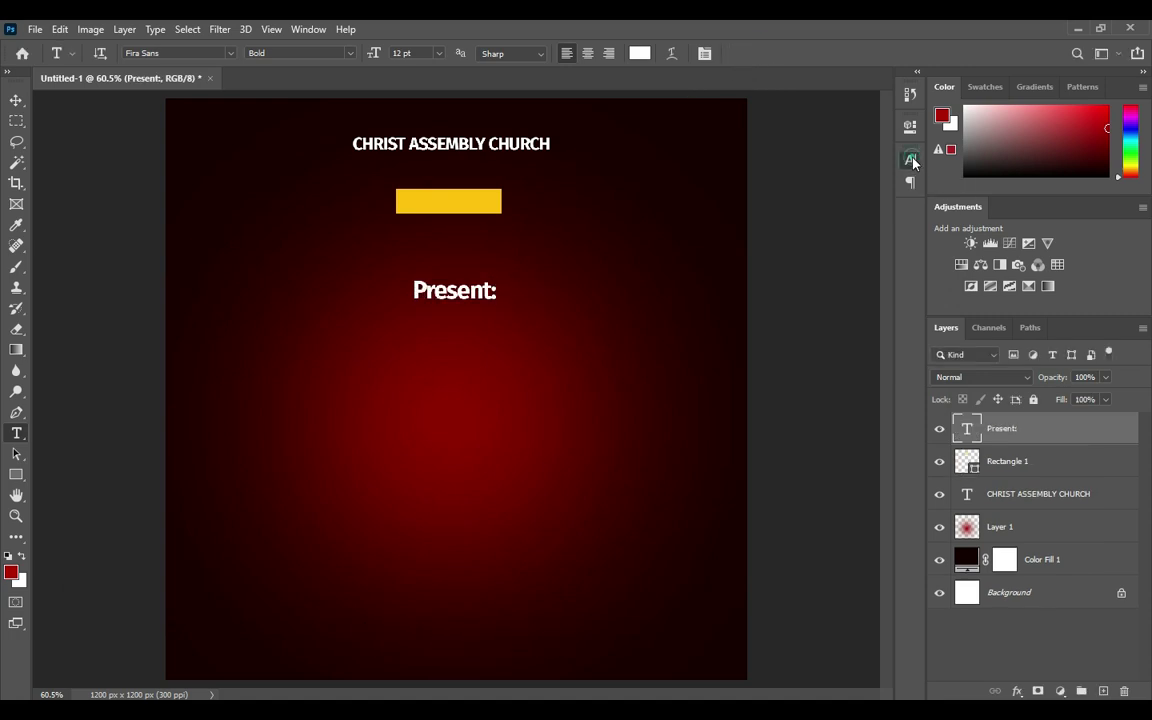
{"action": "left_click", "coordinate": [910, 160]}
{"action": "type", "text": "60"}
{"action": "key", "text": "Return"}
{"action": "key", "text": "Down"}
{"action": "key", "text": "Down"}
{"action": "type", "text": "0"}
{"action": "key", "text": "BackSpace"}
{"action": "type", "text": "0"}
{"action": "left_click", "coordinate": [866, 155]}
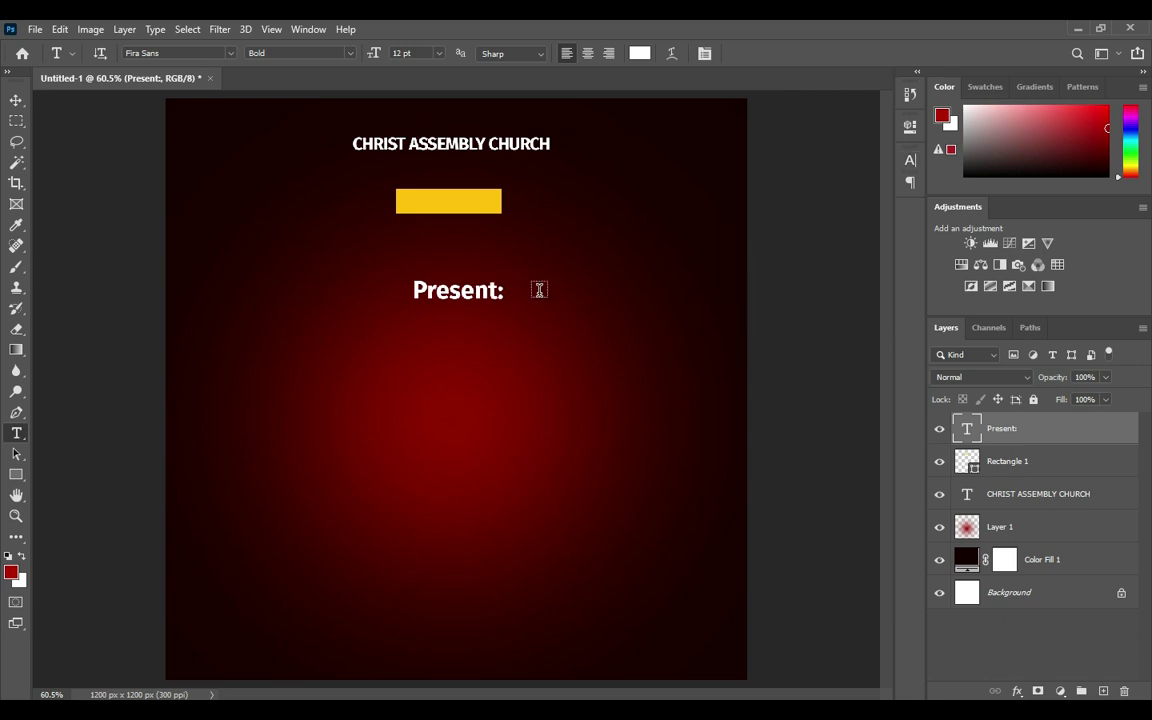
- Make Present: black (000000) in the Brush Script Std font
{"action": "left_click", "coordinate": [16, 100]}
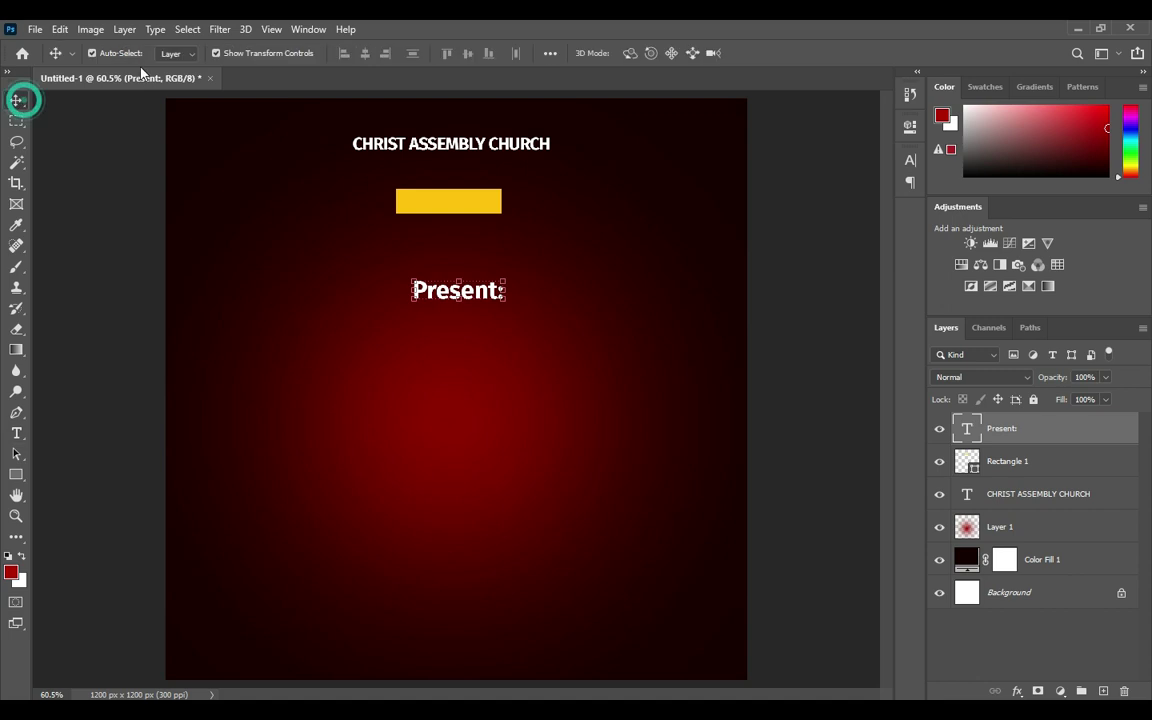
{"action": "key", "text": "t"}
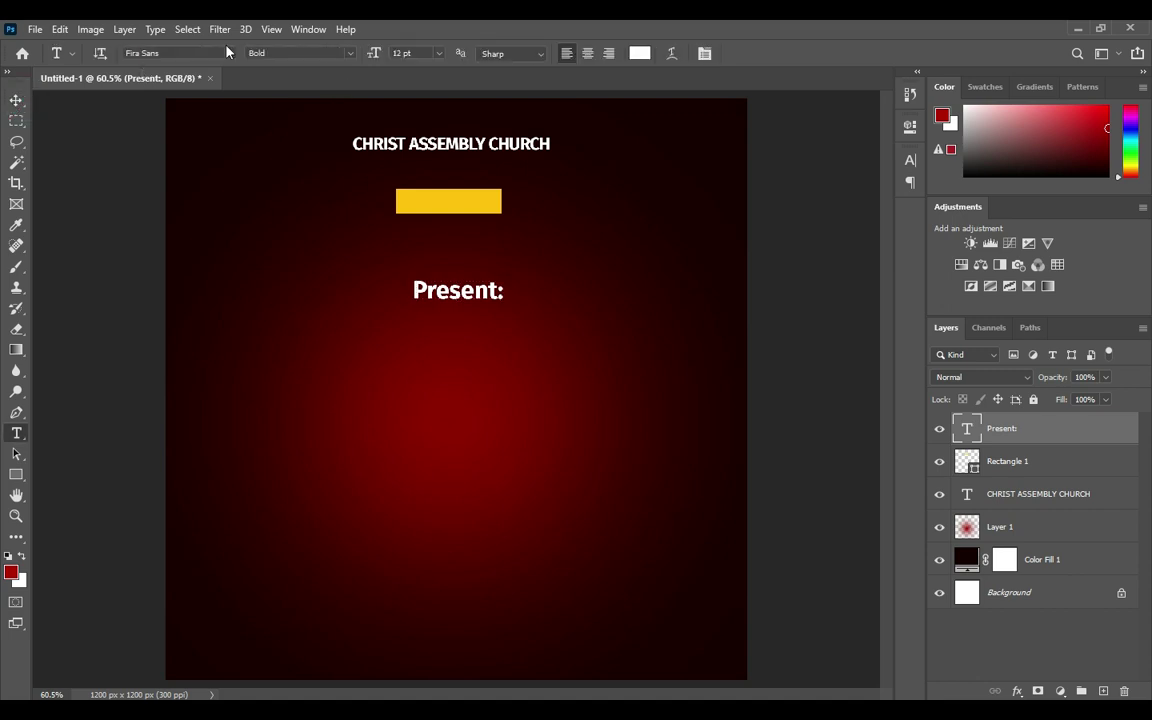
{"action": "left_click", "coordinate": [231, 53]}
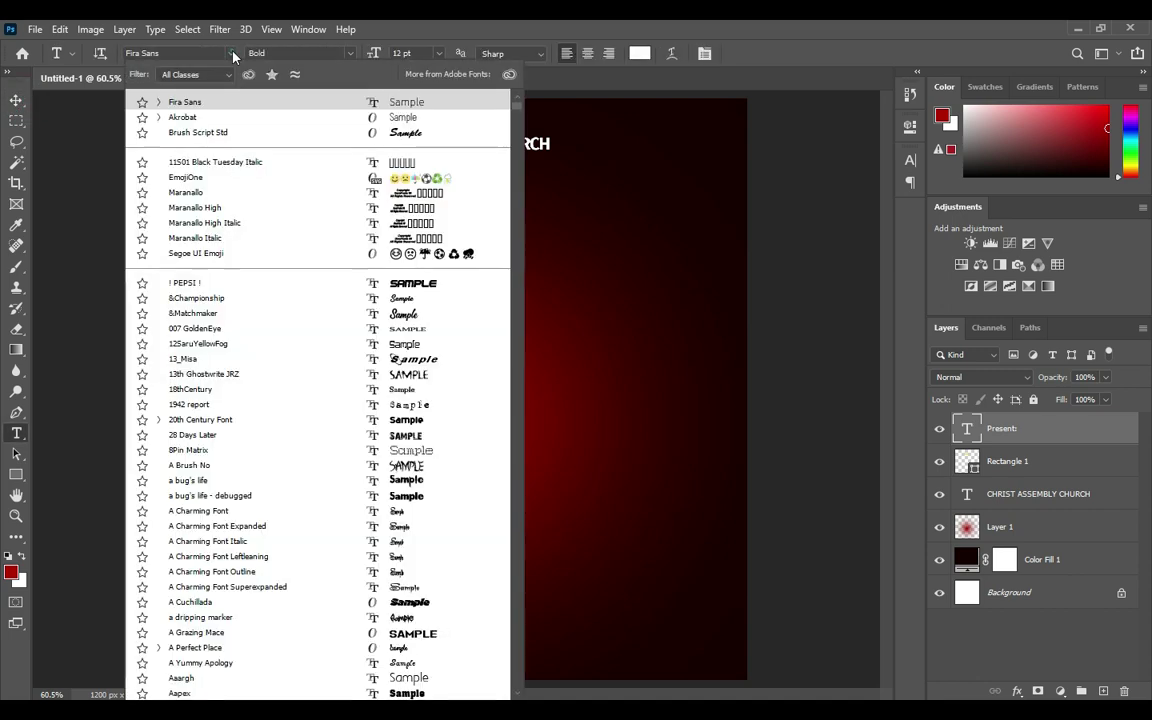
{"action": "left_click", "coordinate": [238, 133]}
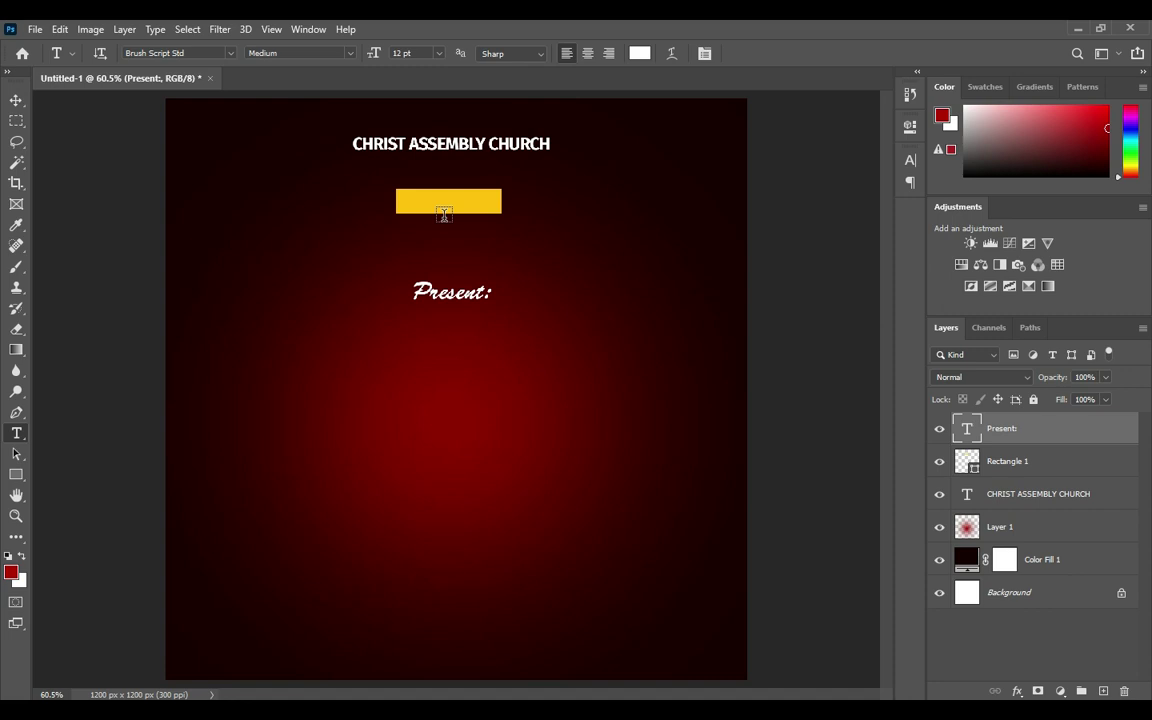
{"action": "left_click", "coordinate": [17, 102]}
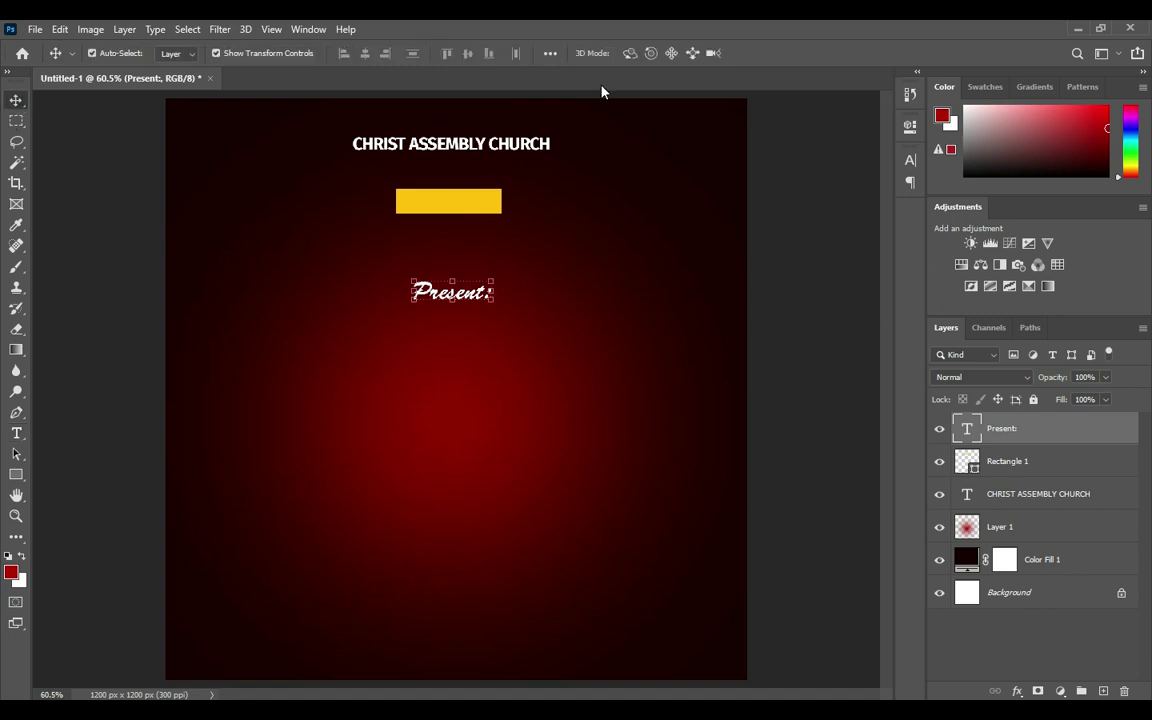
{"action": "key", "text": "t"}
{"action": "left_click", "coordinate": [640, 53]}
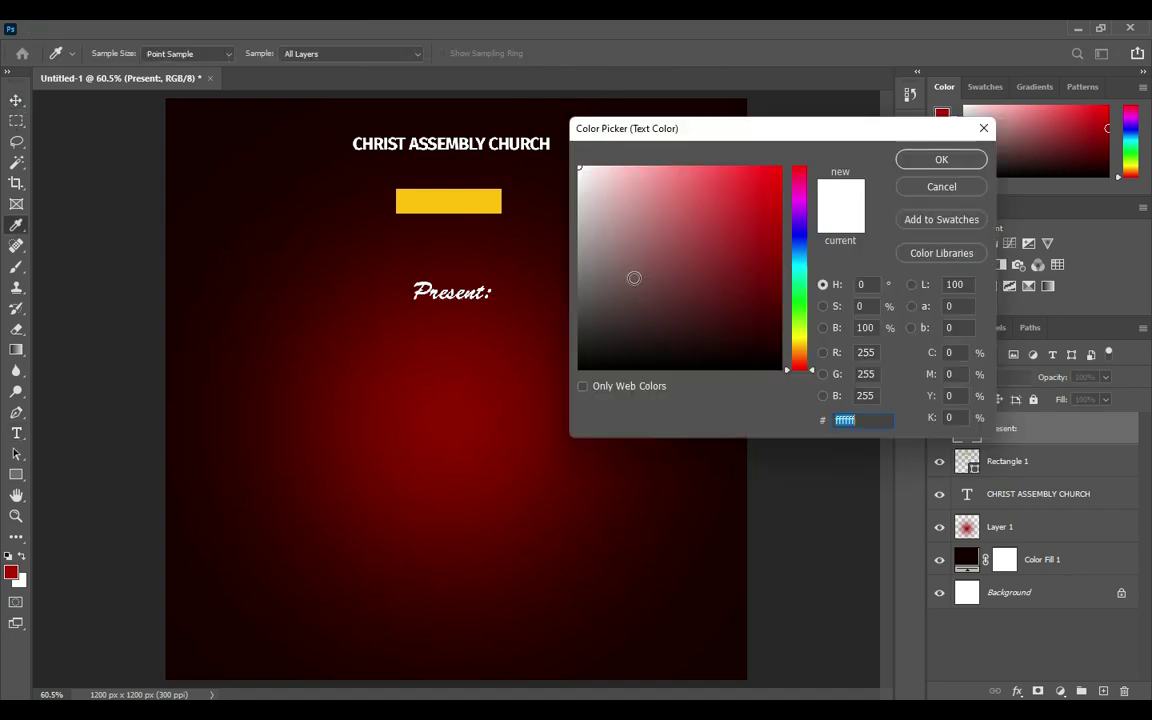
{"action": "type", "text": "000000"}
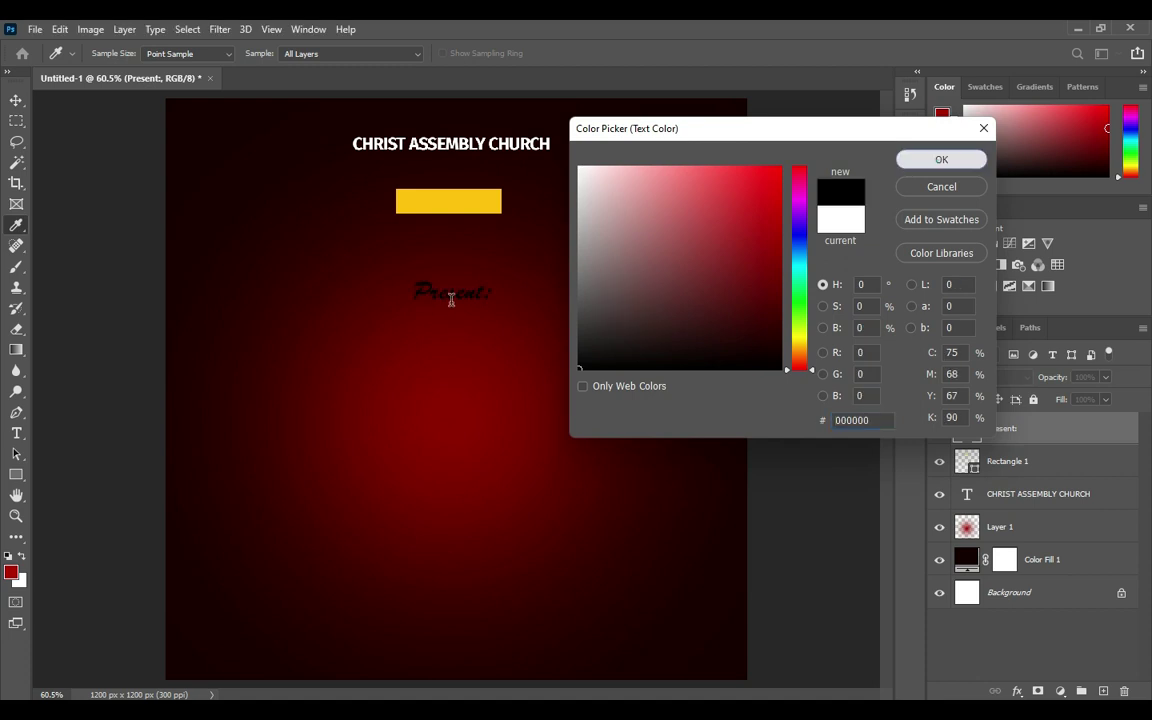
{"action": "key", "text": "Return"}
- Move Present: onto the yellow bar, enlarge it slightly, and select the rectangle too
{"action": "key", "text": "v"}
{"action": "left_click_drag", "start_coordinate": [445, 292], "coordinate": [433, 205]}
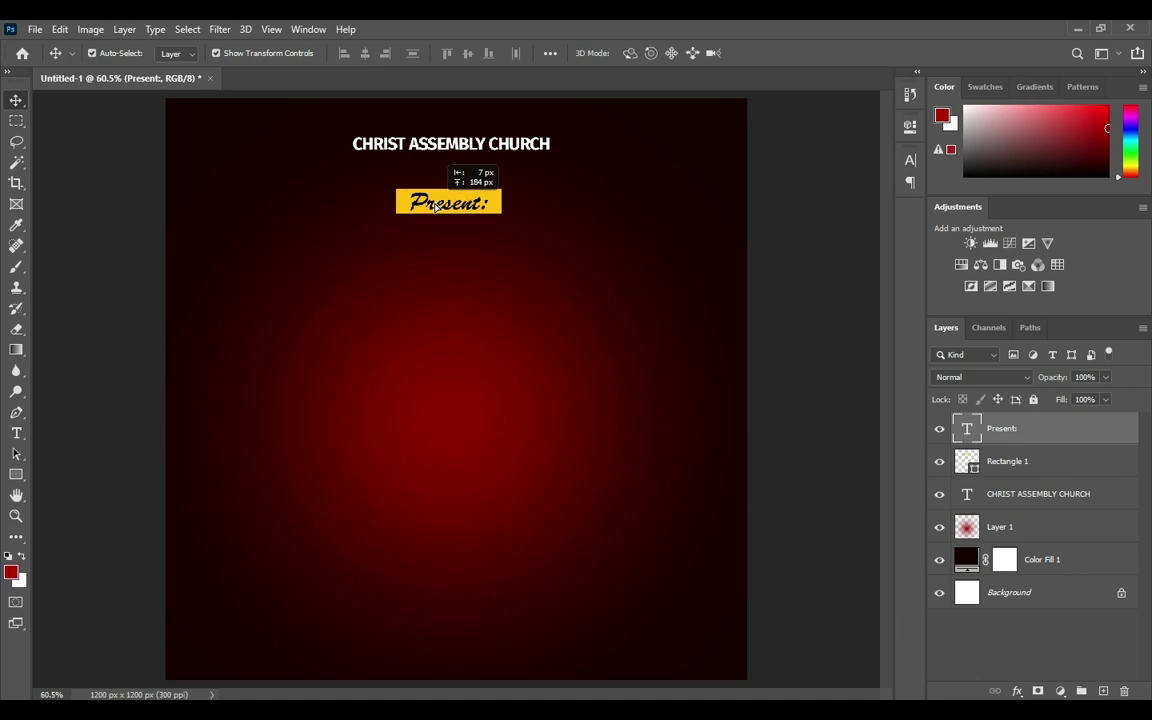
{"action": "scroll", "coordinate": [440, 206], "scroll_direction": "up", "scroll_amount": 1}
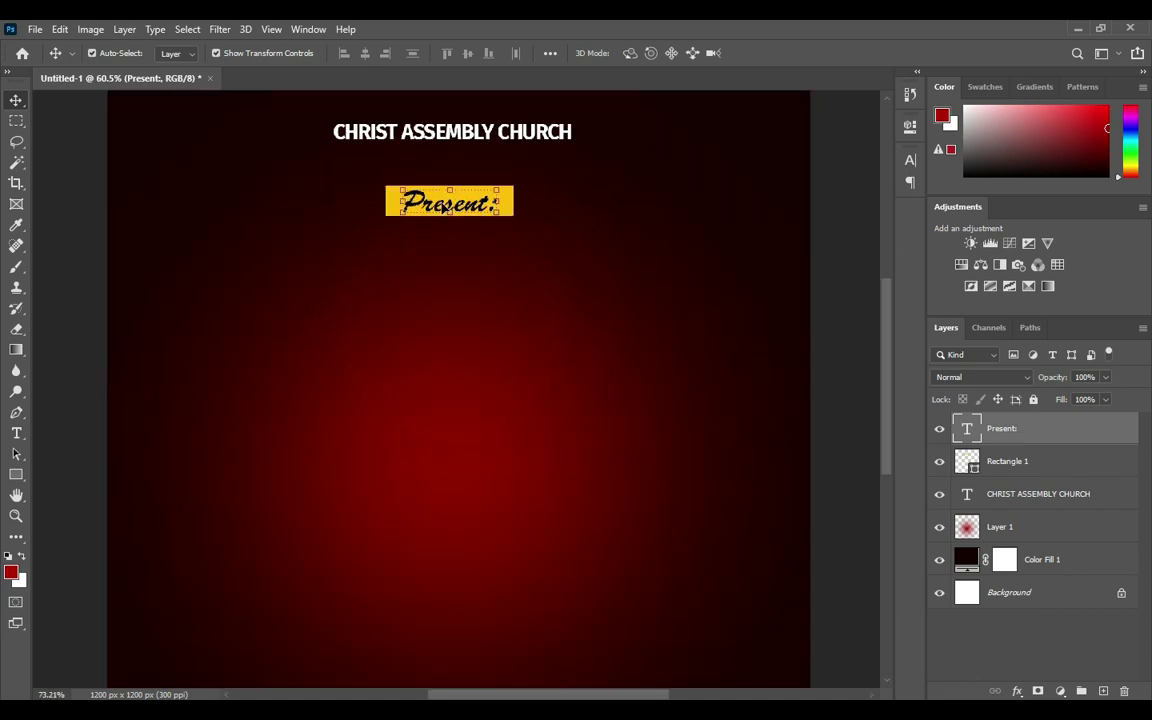
{"action": "scroll", "coordinate": [440, 206], "scroll_direction": "up", "scroll_amount": 2}
{"action": "left_click_drag", "start_coordinate": [452, 186], "coordinate": [452, 183]}
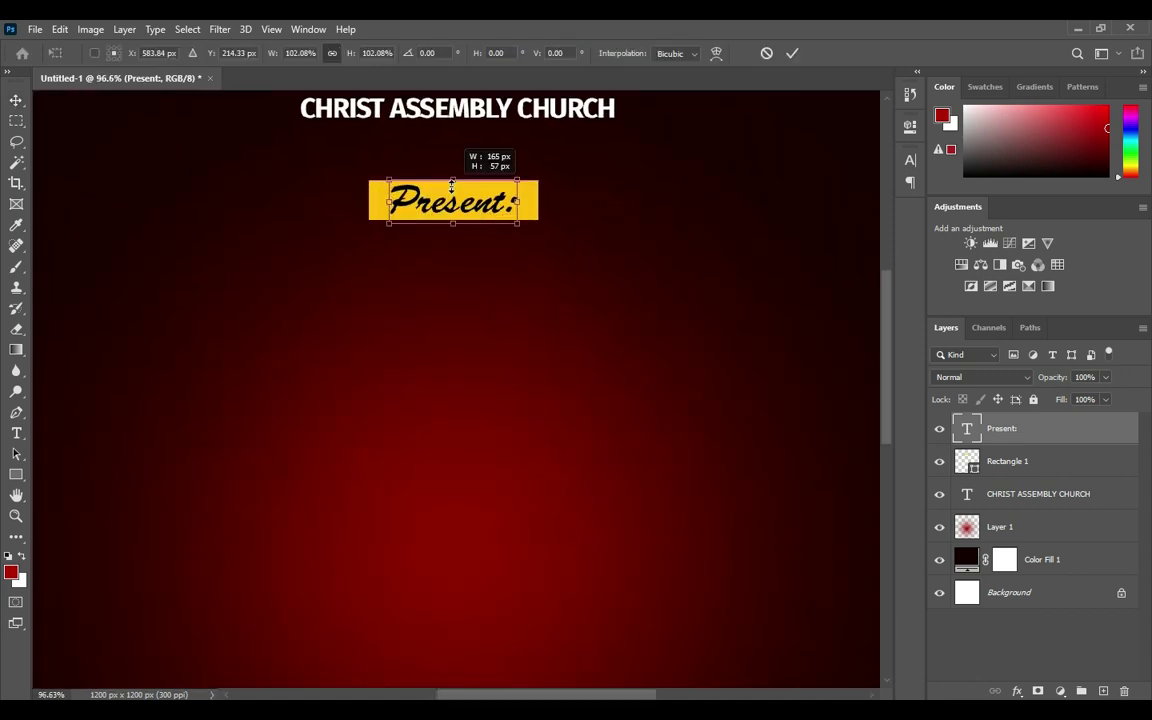
{"action": "left_click", "coordinate": [792, 53]}
{"action": "scroll", "coordinate": [590, 185], "scroll_direction": "down", "scroll_amount": 2}
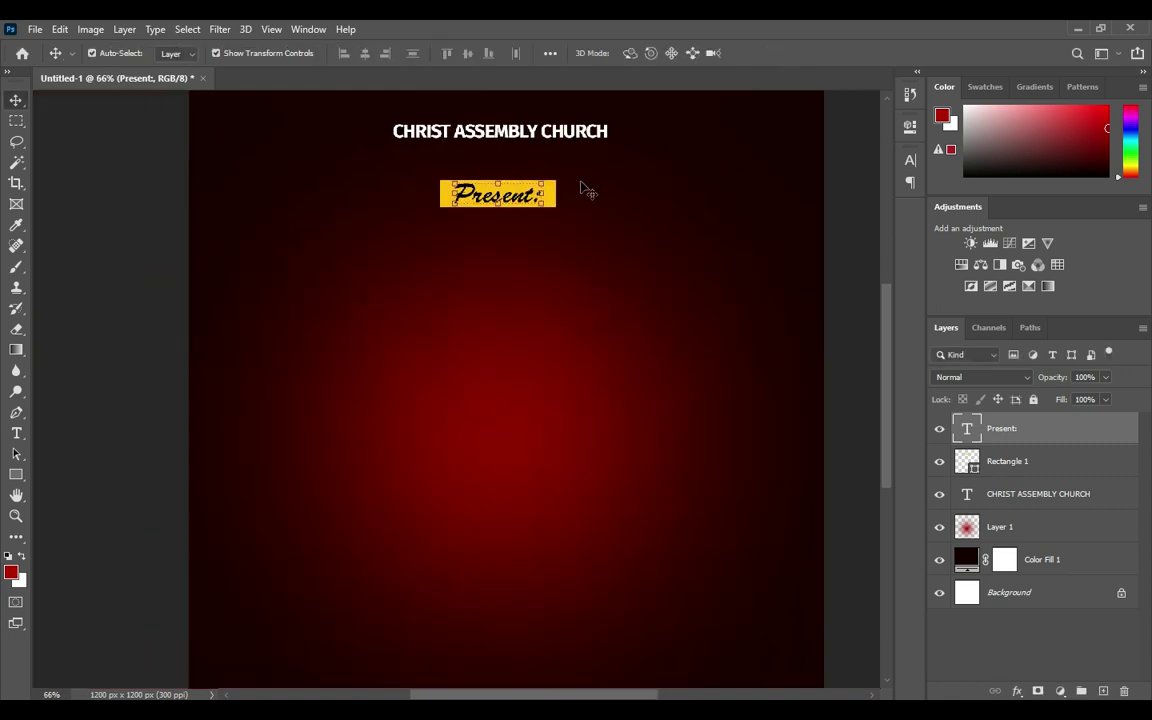
{"action": "scroll", "coordinate": [590, 190], "scroll_direction": "down", "scroll_amount": 1}
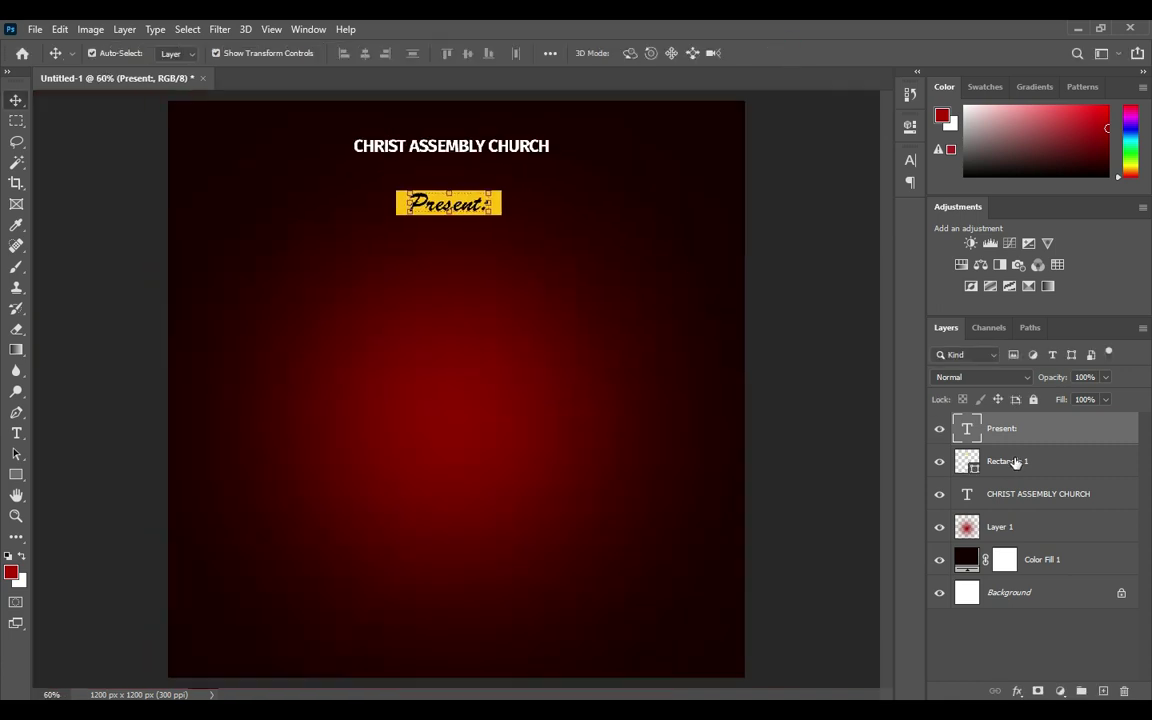
{"action": "left_click", "coordinate": [1015, 462], "text": "shift"}
- Group the Present: text and yellow rectangle and name the group present
{"action": "key", "text": "ctrl+g"}
{"action": "double_click", "coordinate": [1001, 422]}
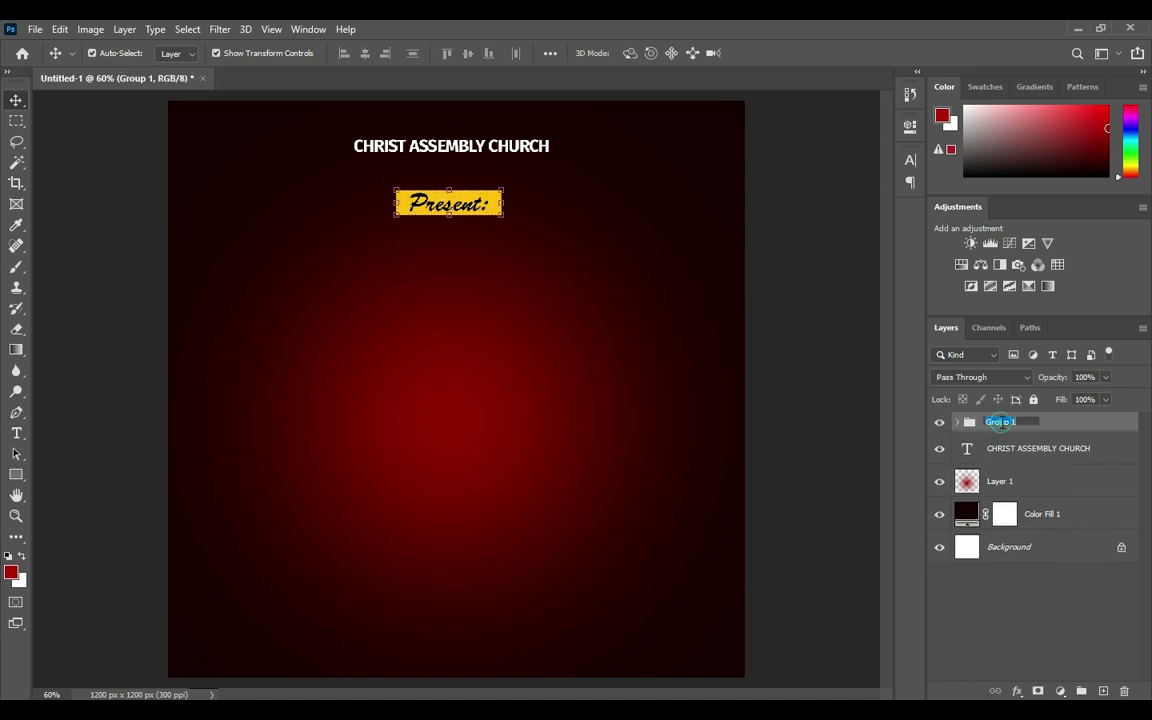
{"action": "type", "text": "present"}
{"action": "key", "text": "Return"}
- Centre both the present group and the church title horizontally on the canvas
{"action": "key", "text": "ctrl+a"}
{"action": "left_click", "coordinate": [365, 53]}
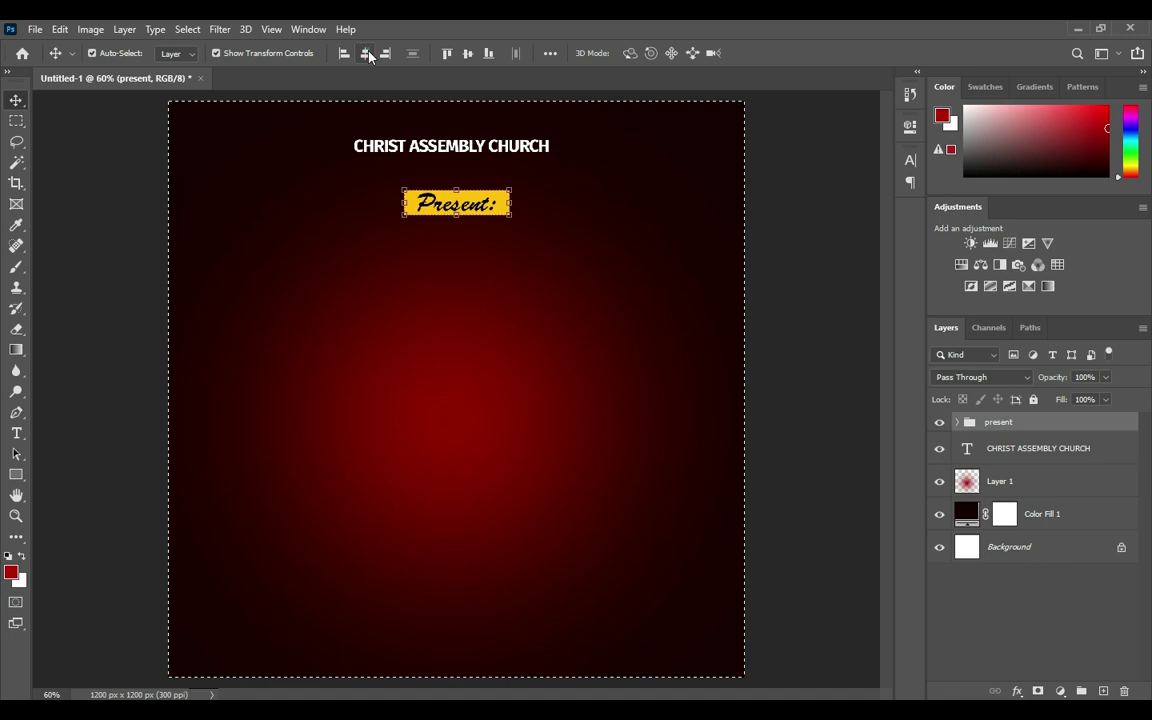
{"action": "key", "text": "ctrl+d"}
{"action": "left_click", "coordinate": [784, 268]}
{"action": "left_click", "coordinate": [497, 151]}
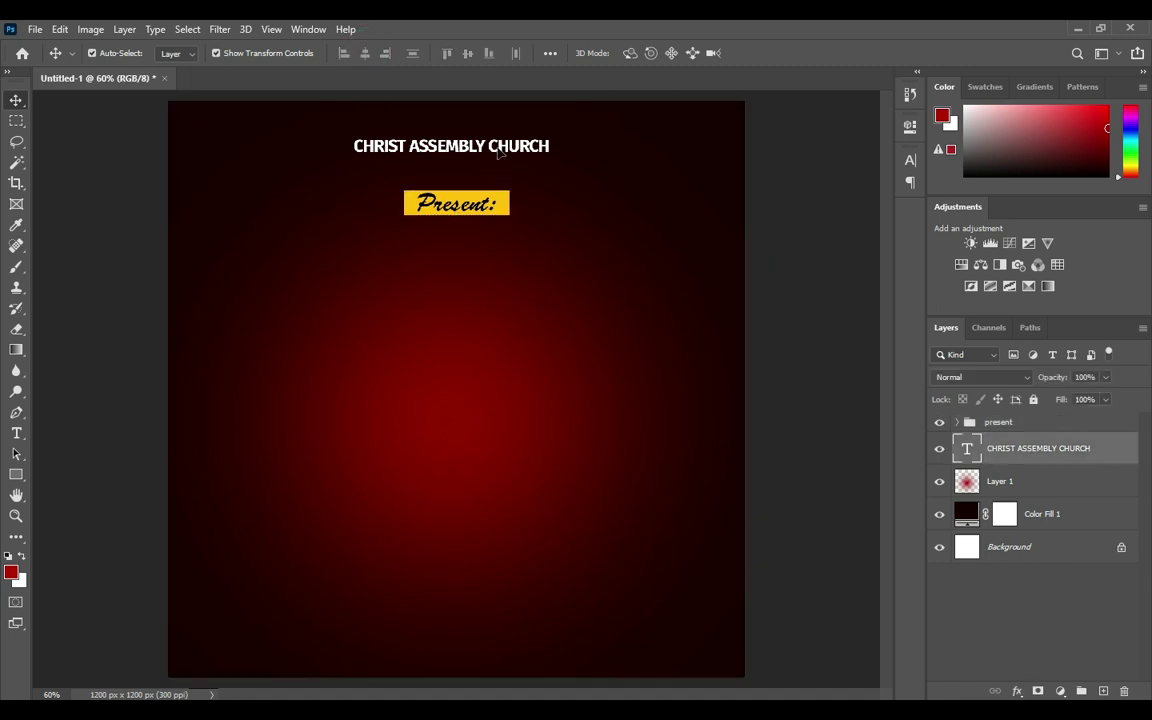
{"action": "key", "text": "ctrl+a"}
{"action": "left_click", "coordinate": [364, 53]}
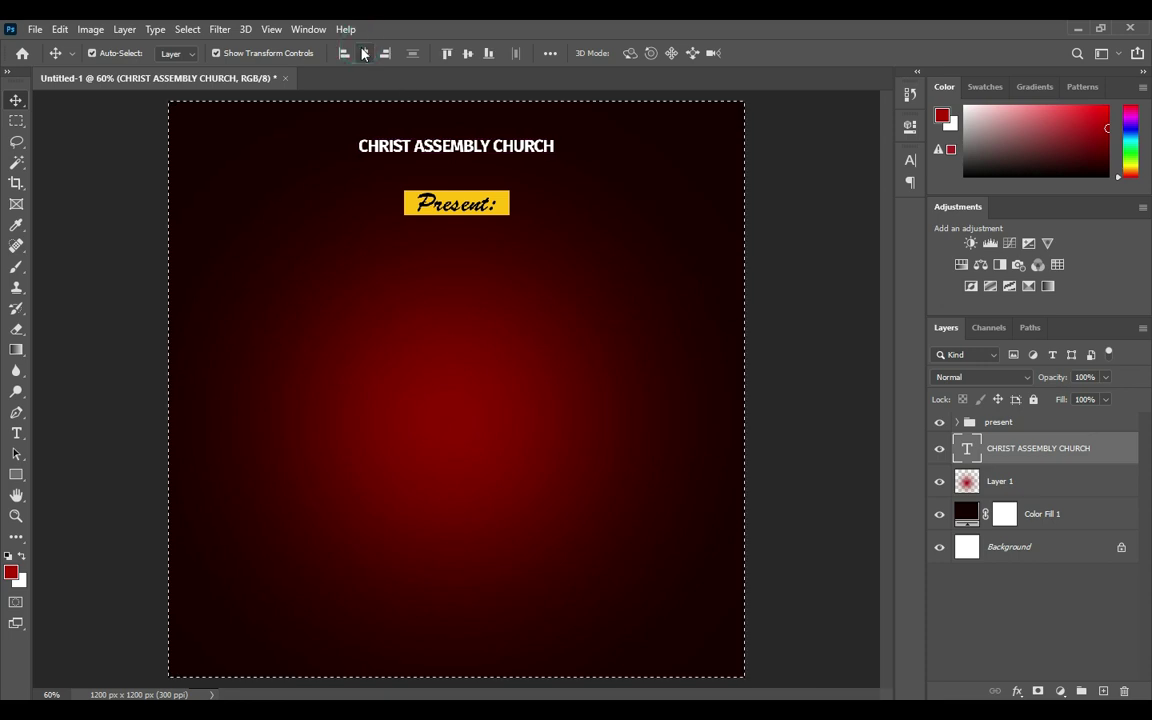
{"action": "key", "text": "ctrl+d"}
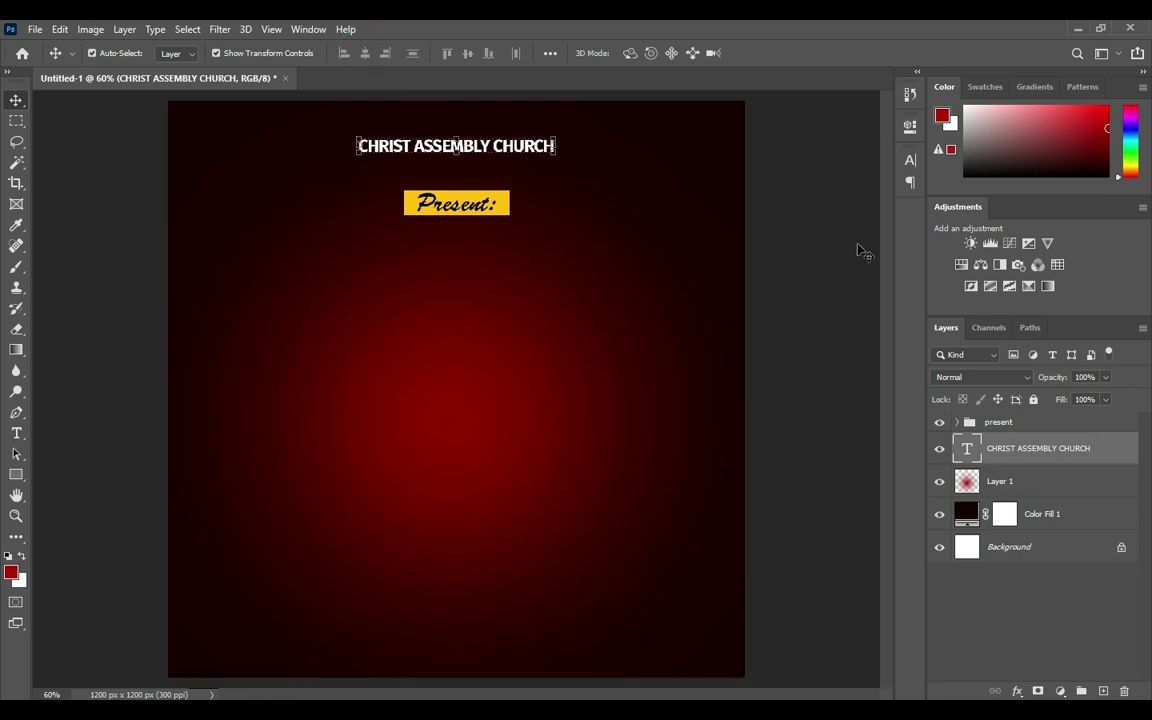
- Nudge the present group up slightly, deselect it, and bring up the Notepad notes
{"action": "left_click", "coordinate": [1027, 425]}
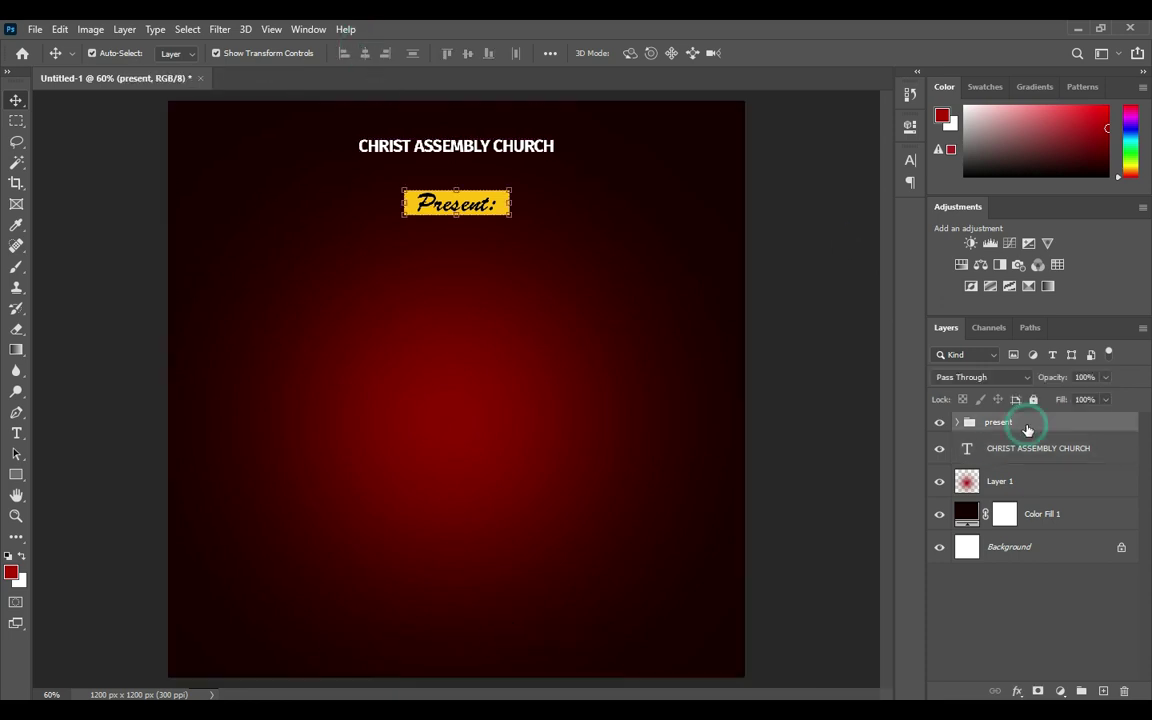
{"action": "key", "text": "Up"}
{"action": "key", "text": "Up"}
{"action": "key", "text": "Up"}
{"action": "key", "text": "Up"}
{"action": "key", "text": "Up"}
{"action": "key", "text": "Up"}
{"action": "key", "text": "Up"}
{"action": "key", "text": "Up"}
{"action": "key", "text": "Up"}
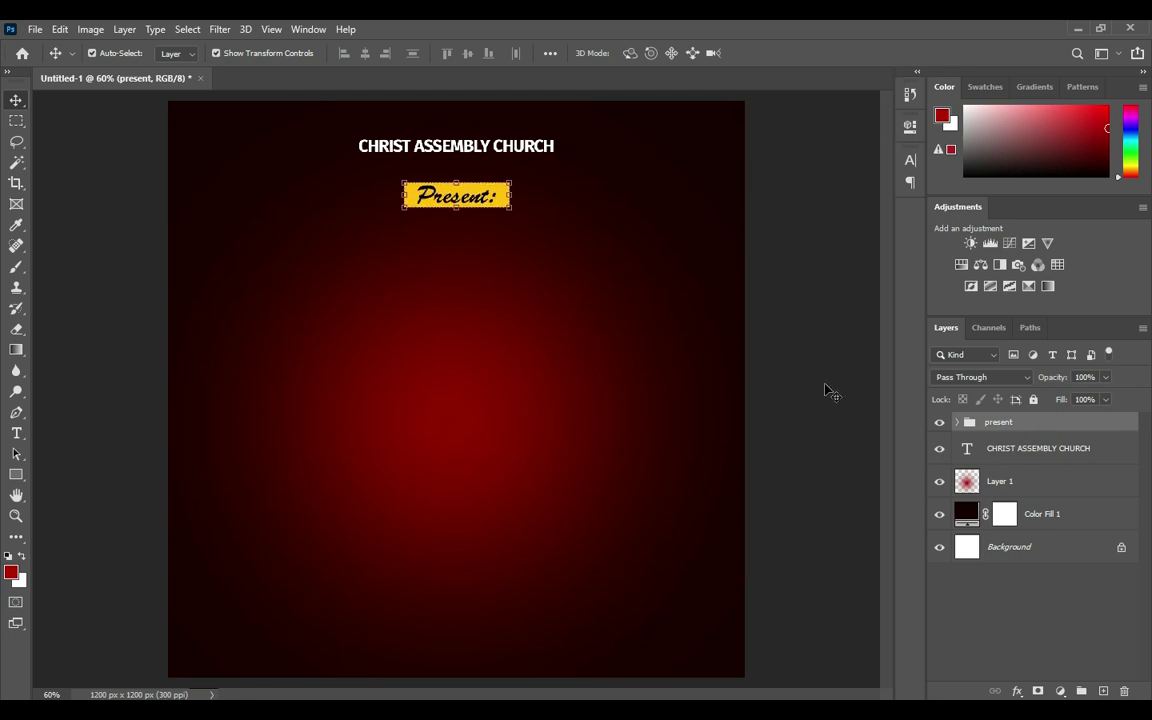
{"action": "left_click", "coordinate": [836, 378]}
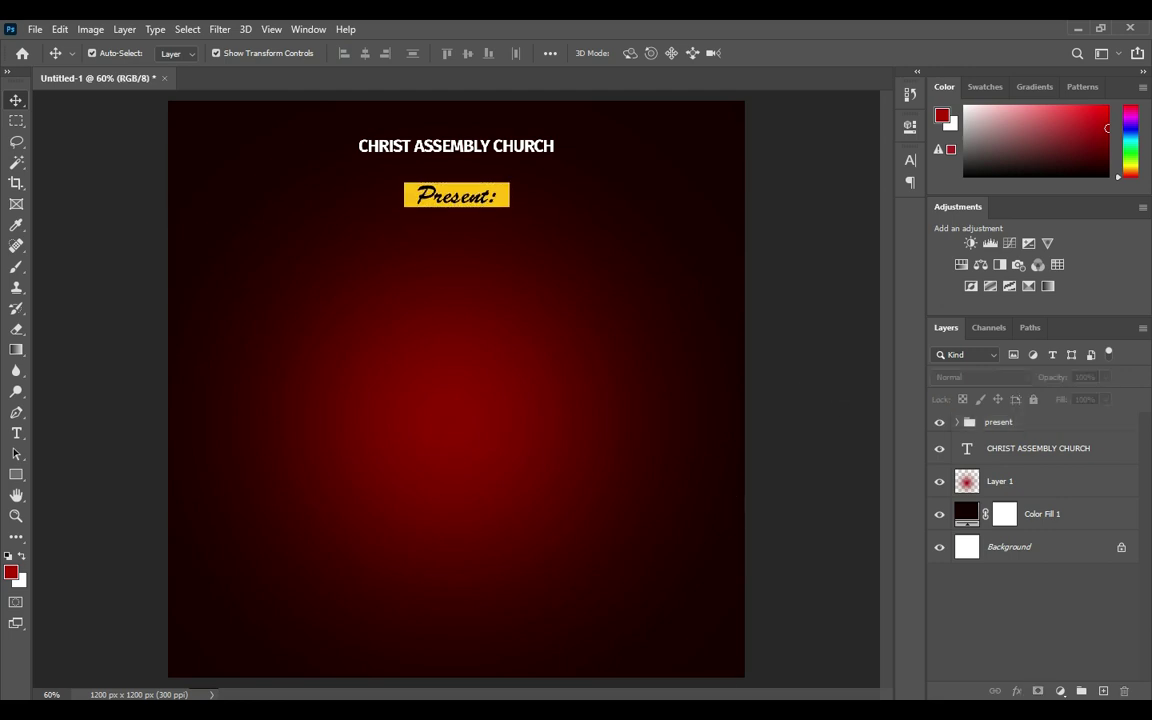
{"action": "key", "text": "alt+Tab"}
{"action": "left_click", "coordinate": [178, 296]}
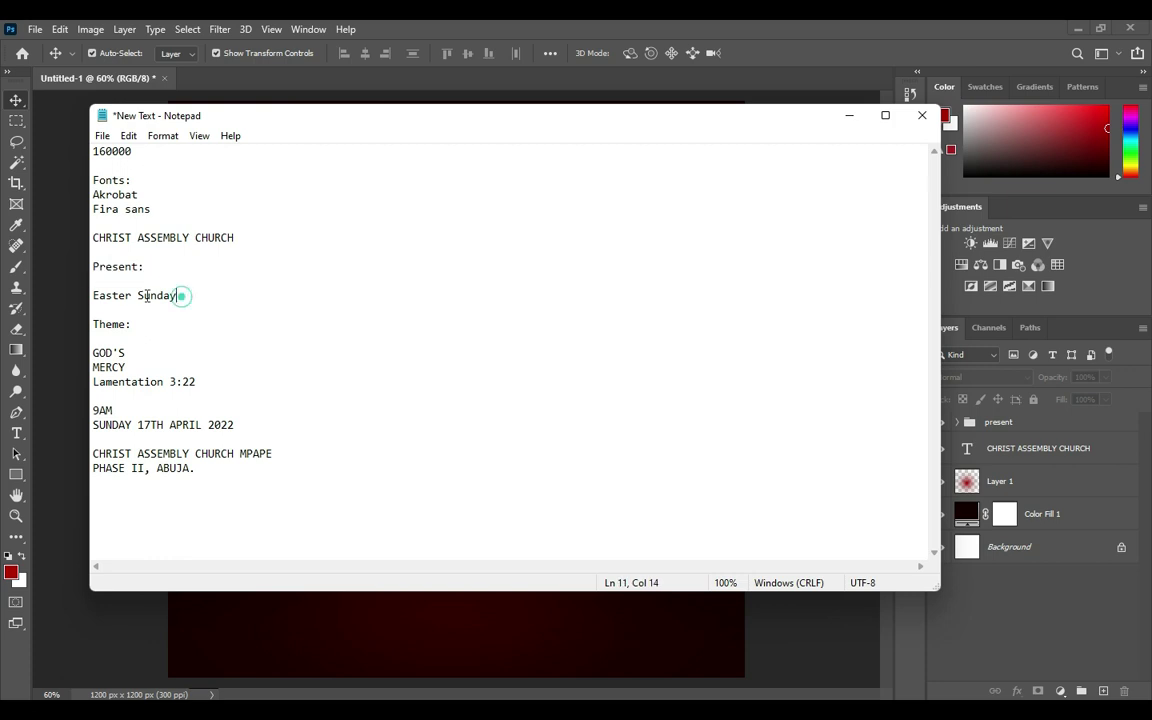
- Copy Easter Sunday from the notes and paste it as new text below Present:
{"action": "left_click_drag", "start_coordinate": [178, 296], "coordinate": [93, 296]}
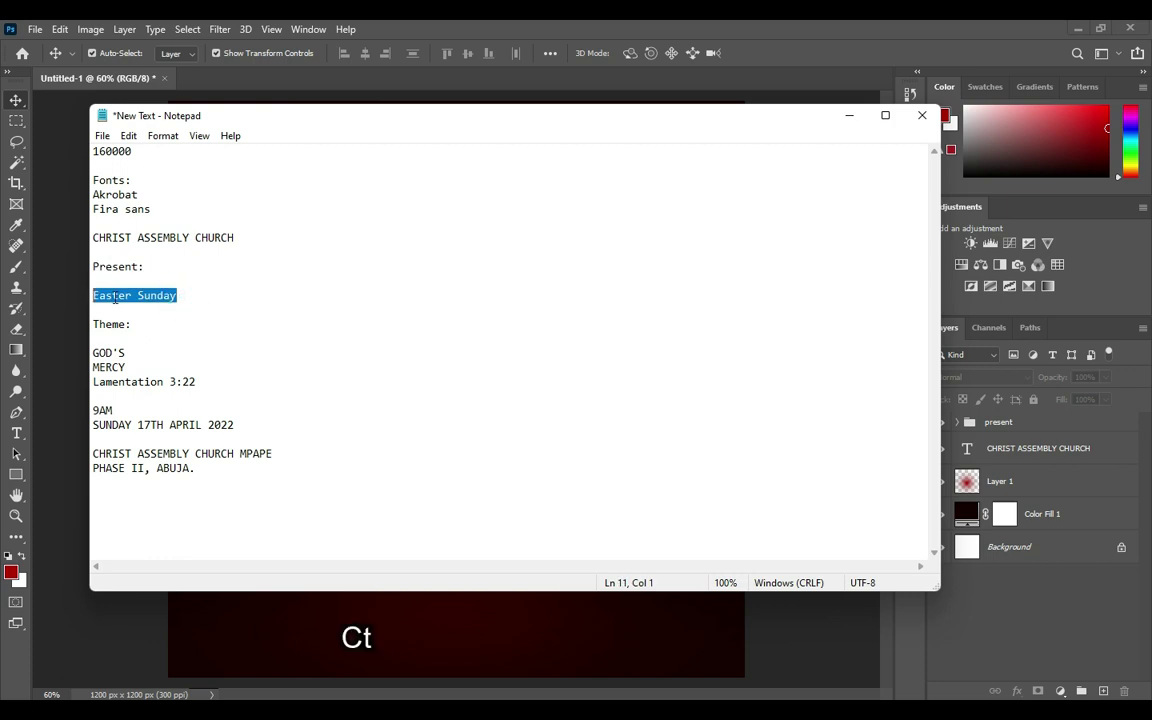
{"action": "left_click", "coordinate": [849, 115]}
{"action": "key", "text": "t"}
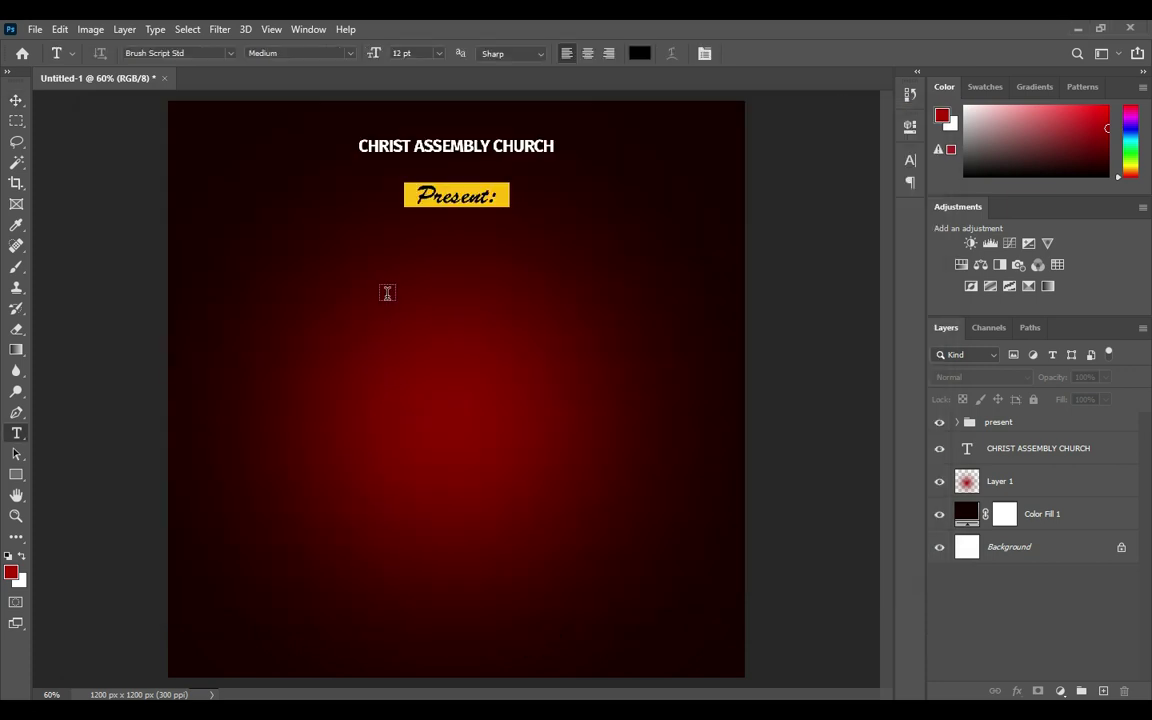
{"action": "left_click", "coordinate": [388, 292]}
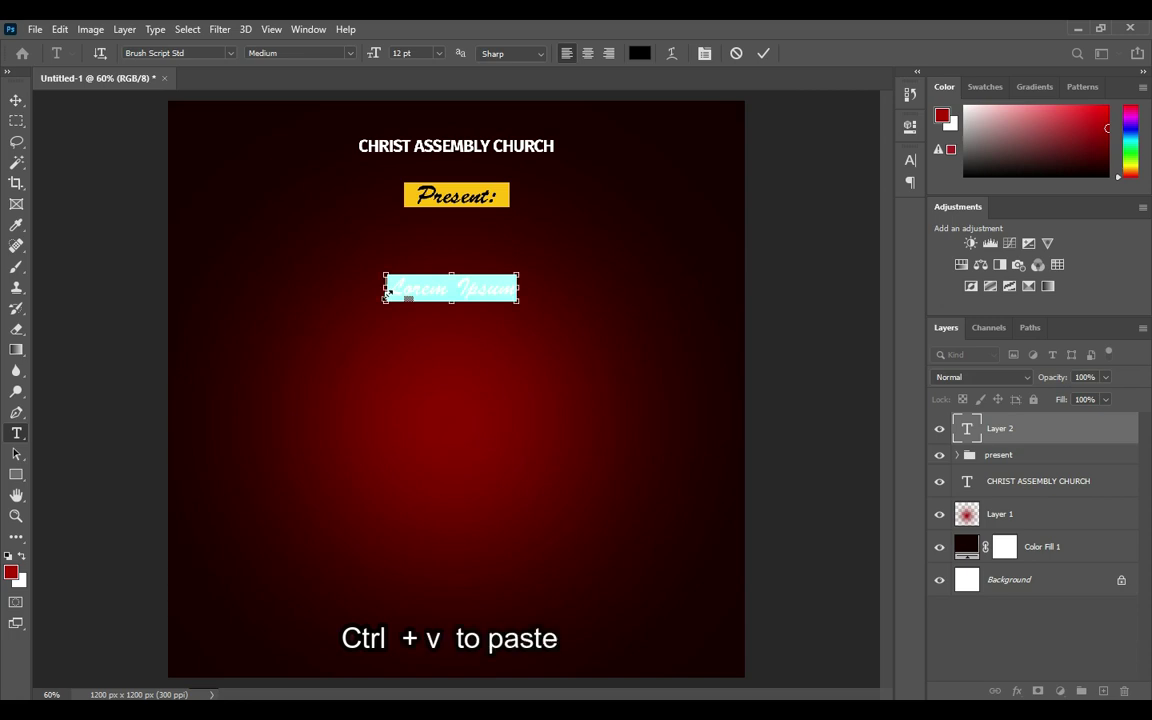
{"action": "key", "text": "ctrl+v"}
{"action": "left_click", "coordinate": [760, 55]}
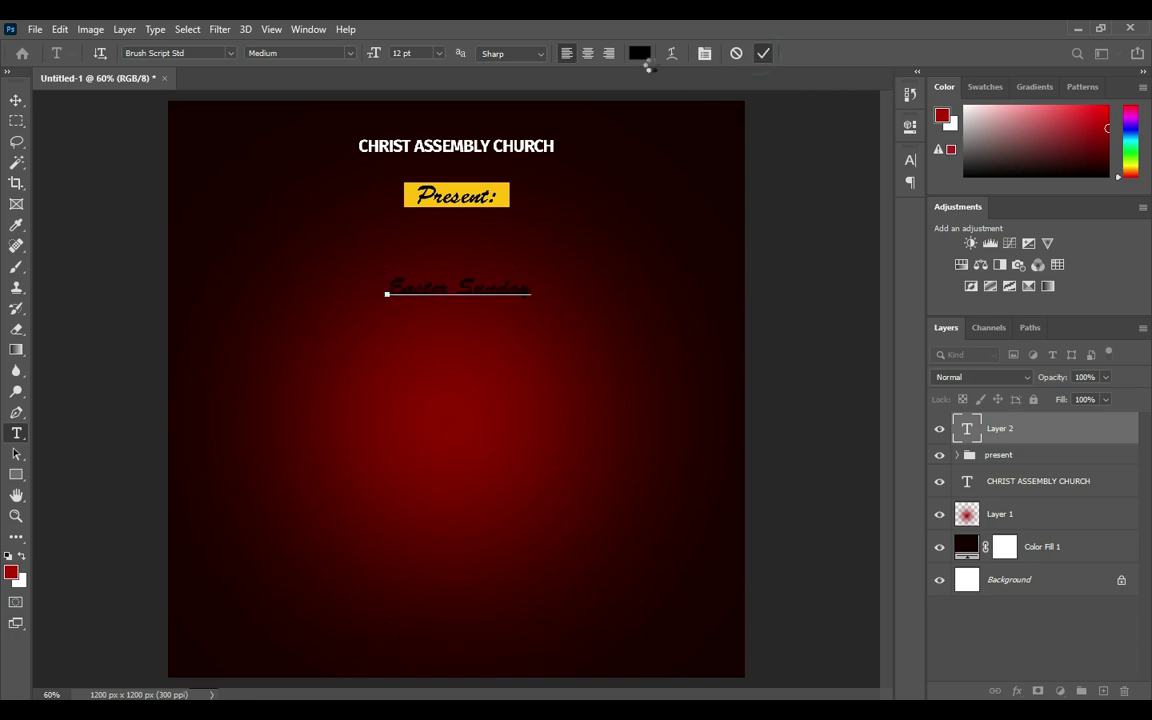
- Make Easter Sunday white (ffffff) in Akrobat ExtraBold
{"action": "left_click", "coordinate": [638, 63]}
{"action": "type", "text": "ffffff"}
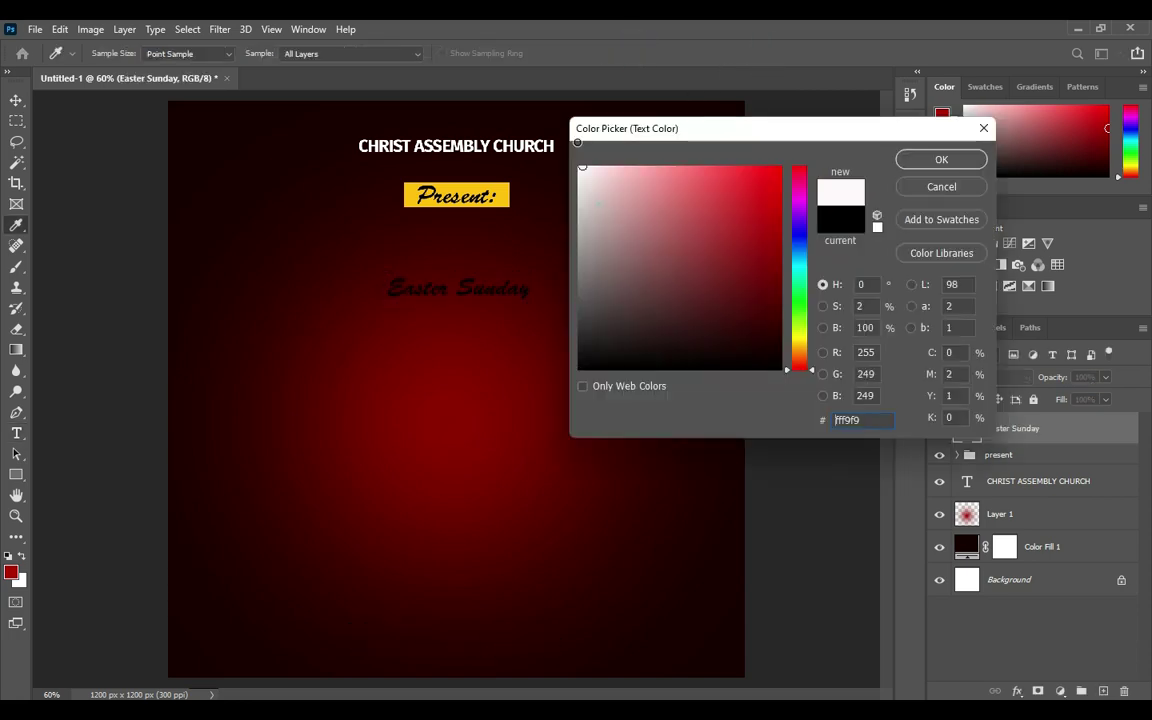
{"action": "key", "text": "Return"}
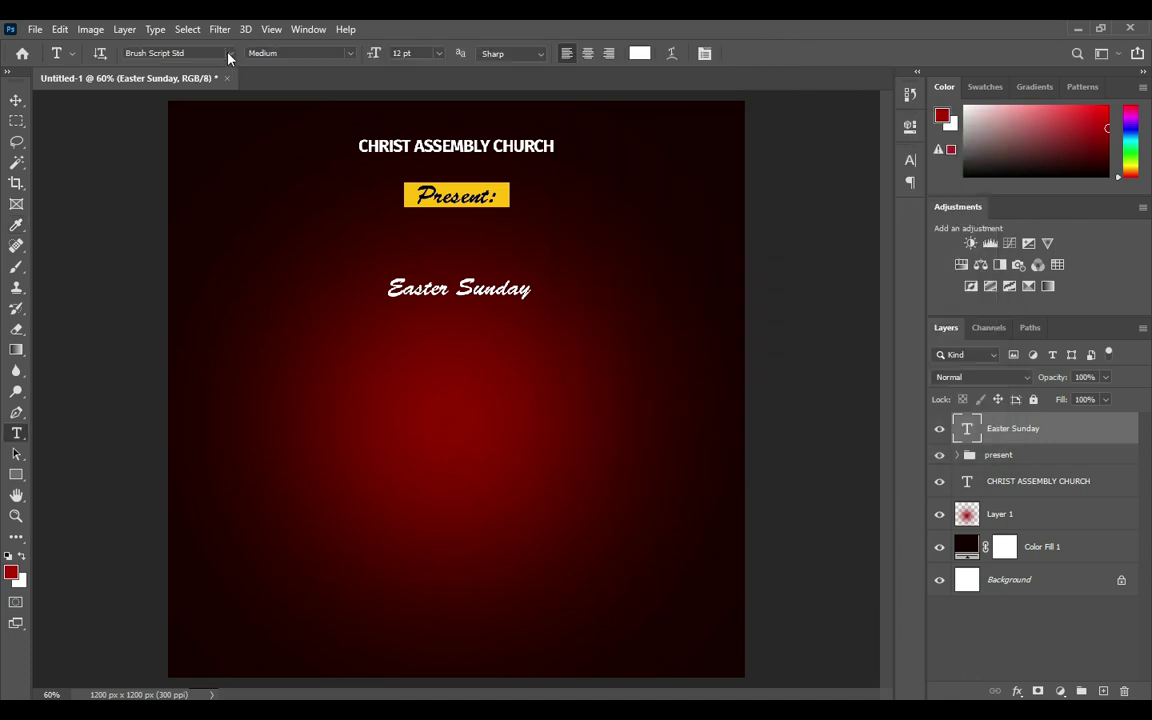
{"action": "left_click", "coordinate": [229, 53]}
{"action": "left_click", "coordinate": [175, 130]}
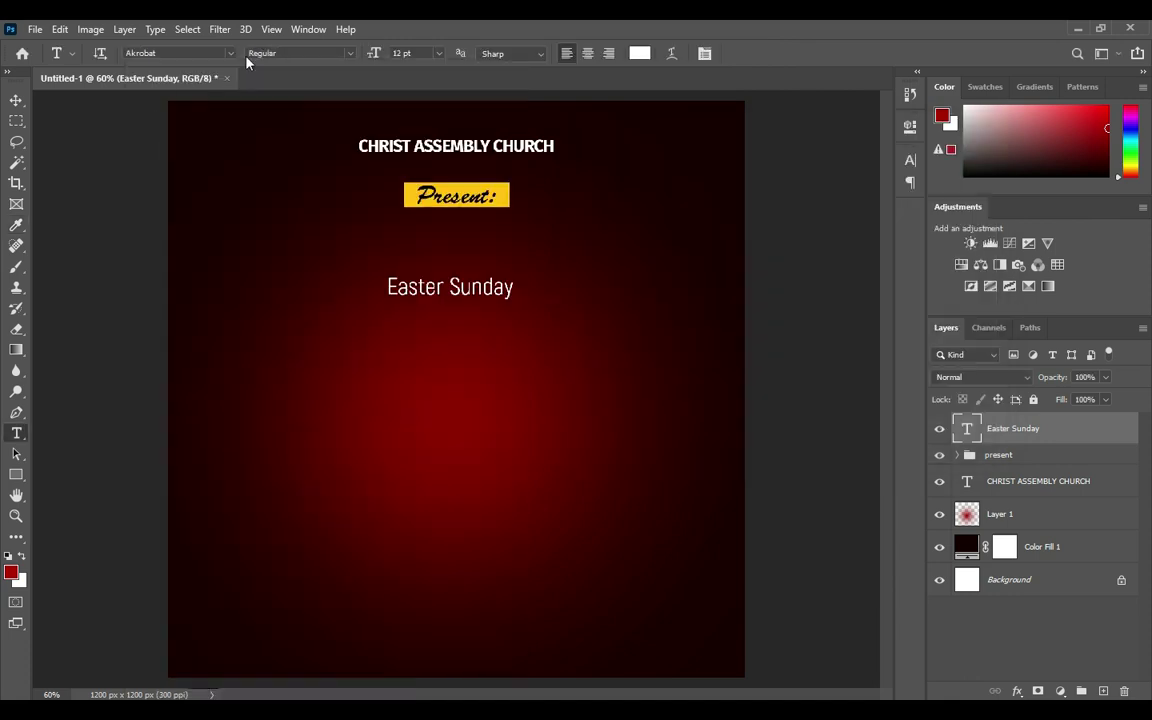
{"action": "left_click", "coordinate": [350, 53]}
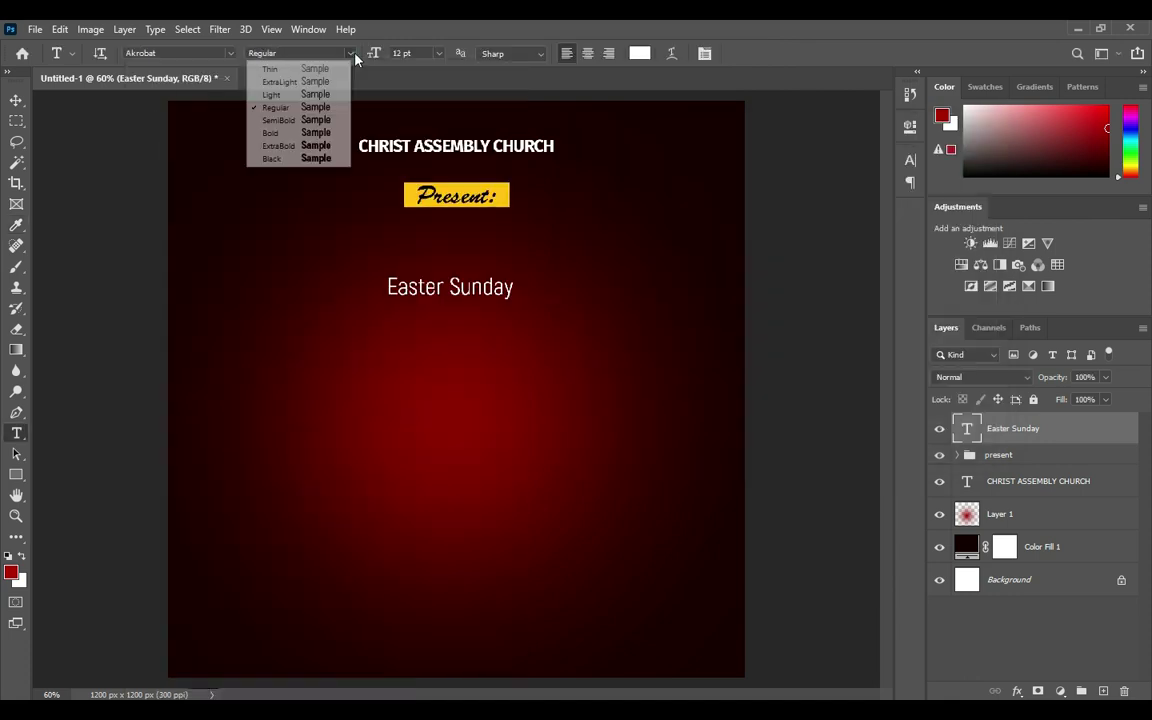
{"action": "left_click", "coordinate": [316, 145]}
- Scale Easter Sunday to about 281% and place it under the Present: bar
{"action": "left_click", "coordinate": [16, 100]}
{"action": "left_click", "coordinate": [453, 300]}
{"action": "mouse_move", "coordinate": [453, 300]}
{"action": "left_mouse_down"}
{"action": "mouse_move", "coordinate": [457, 360]}
{"action": "mouse_move", "coordinate": [487, 290]}
{"action": "mouse_move", "coordinate": [457, 307]}
{"action": "mouse_move", "coordinate": [508, 287]}
{"action": "left_mouse_up"}
{"action": "left_click", "coordinate": [792, 54]}
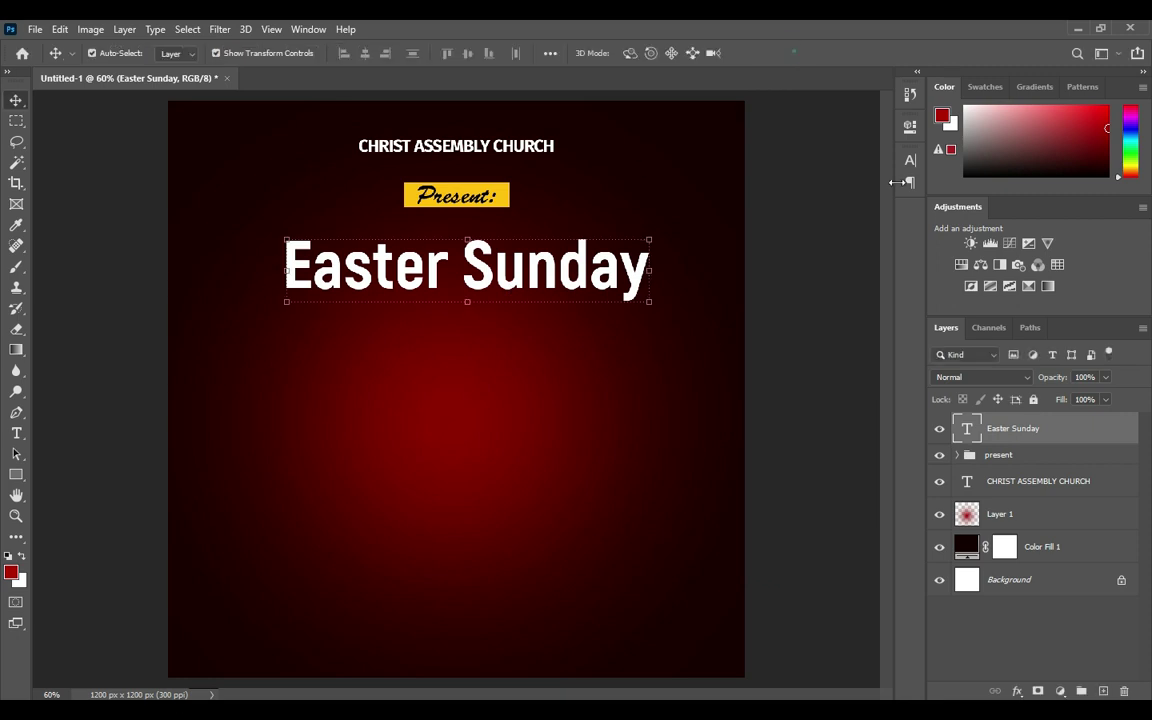
- Set Easter Sunday's tracking to -40
{"action": "left_click", "coordinate": [910, 160]}
{"action": "type", "text": "-40"}
{"action": "key", "text": "Return"}
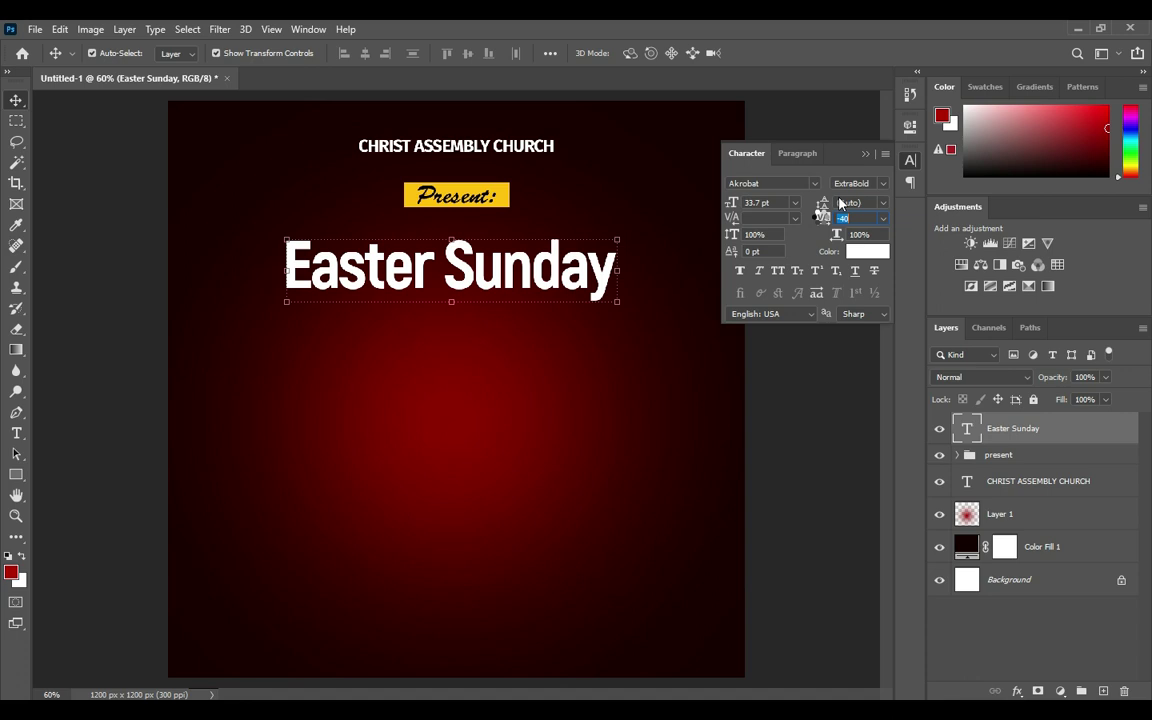
{"action": "left_click", "coordinate": [865, 154]}
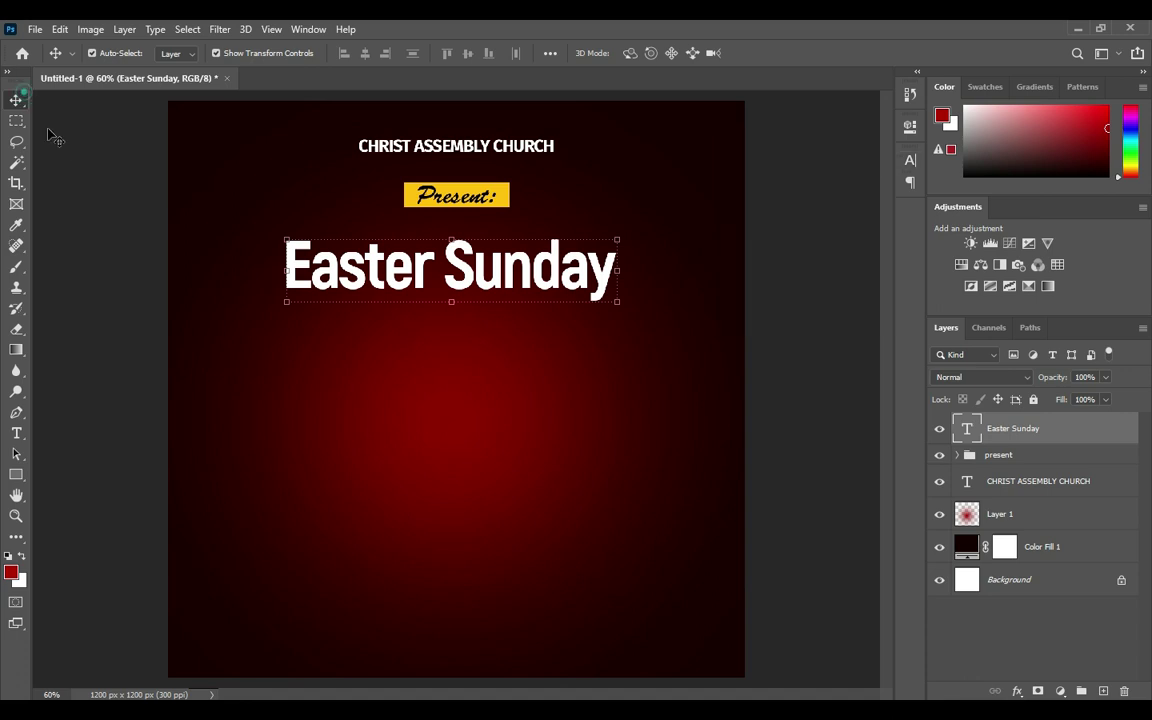
- Centre Easter Sunday horizontally and enlarge it to about 106%
{"action": "key", "text": "ctrl+a"}
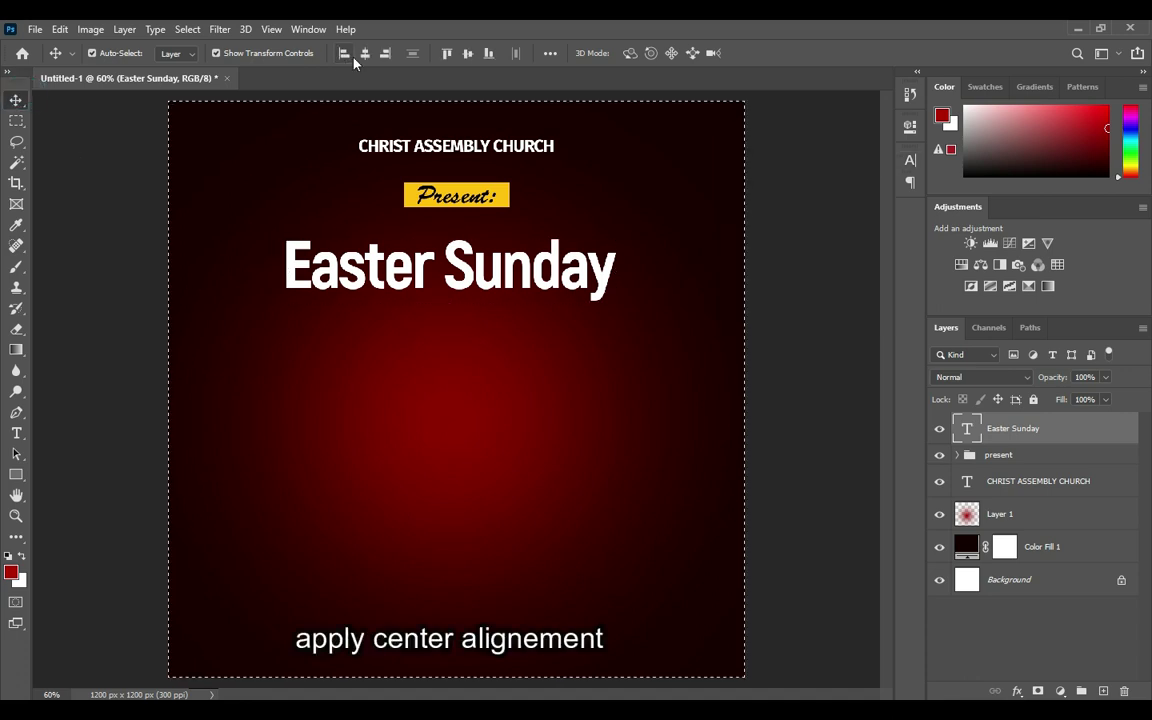
{"action": "left_click", "coordinate": [365, 53]}
{"action": "key", "text": "ctrl+d"}
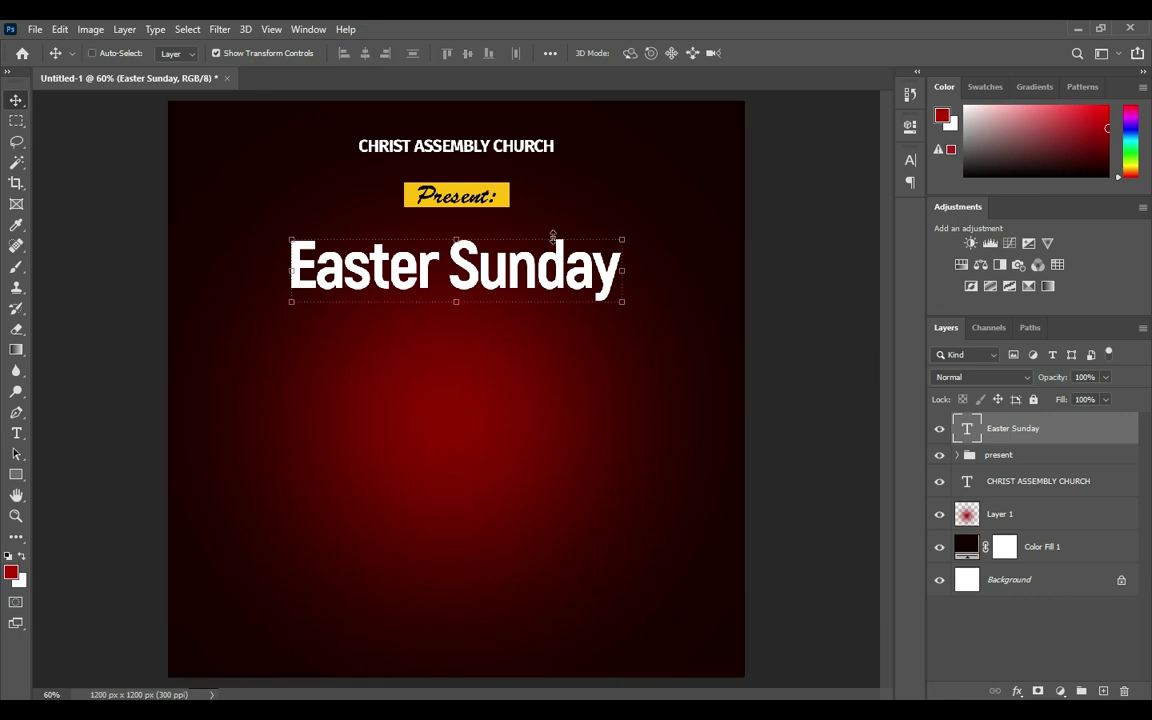
{"action": "left_click_drag", "start_coordinate": [457, 302], "coordinate": [457, 311]}
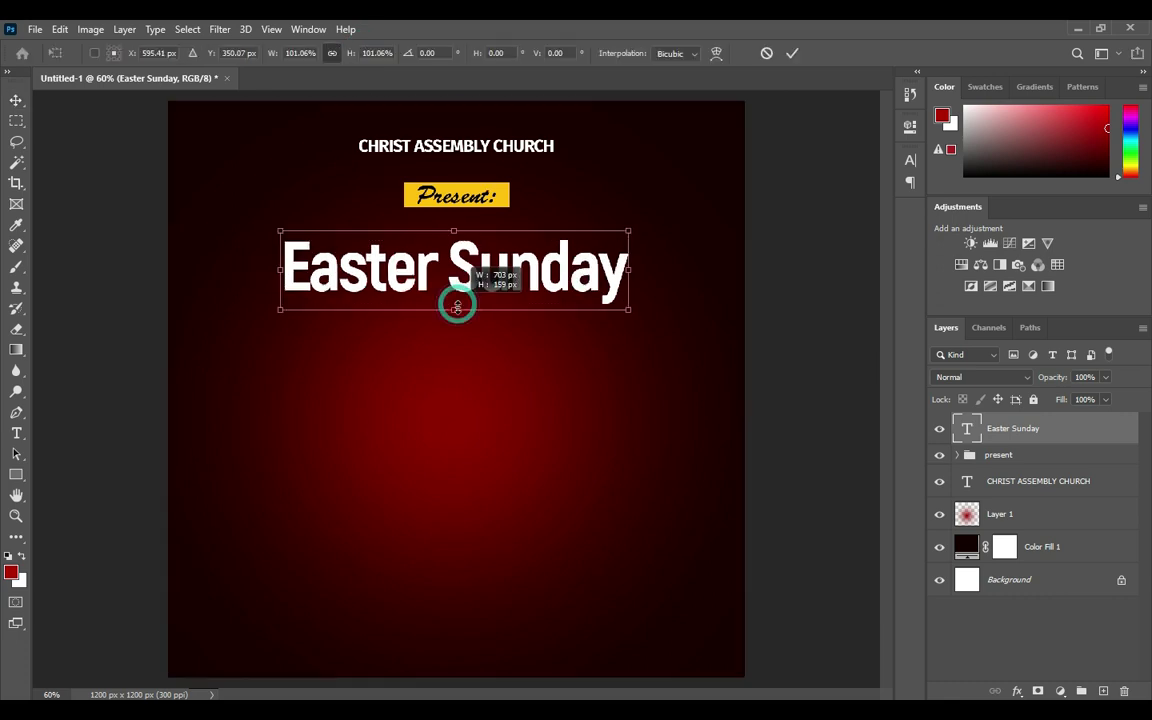
{"action": "left_click", "coordinate": [793, 53]}
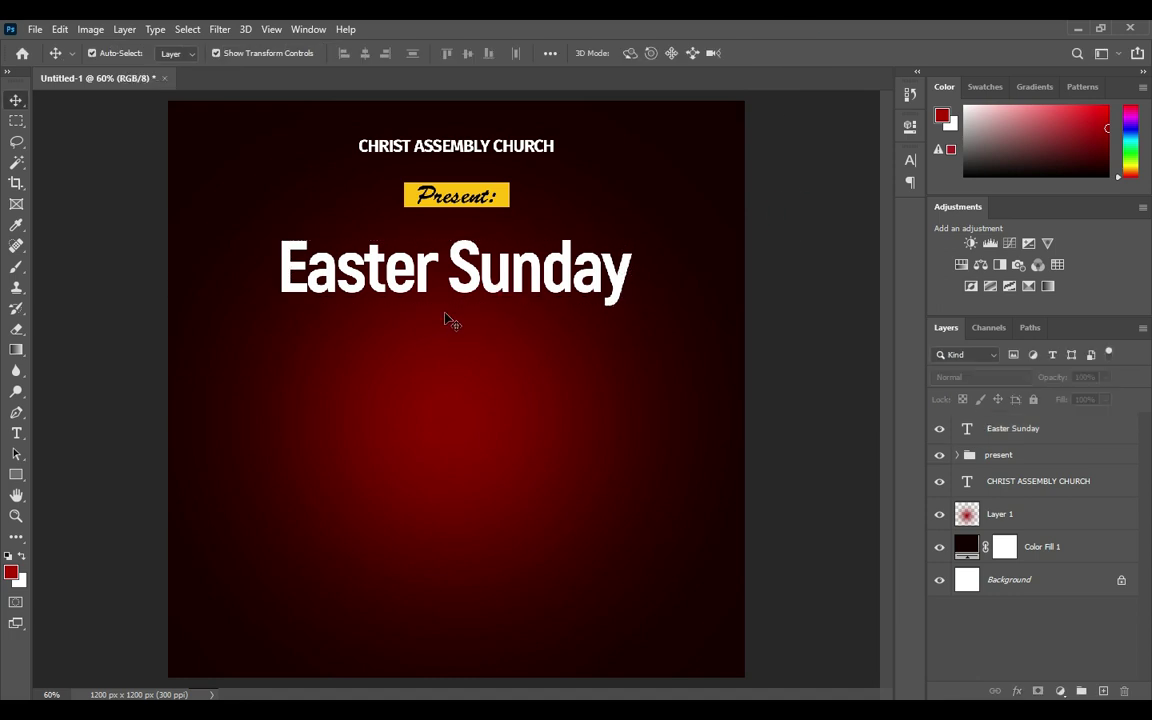
- Select the word Theme: in the Notepad flyer notes
{"action": "key", "text": "t"}
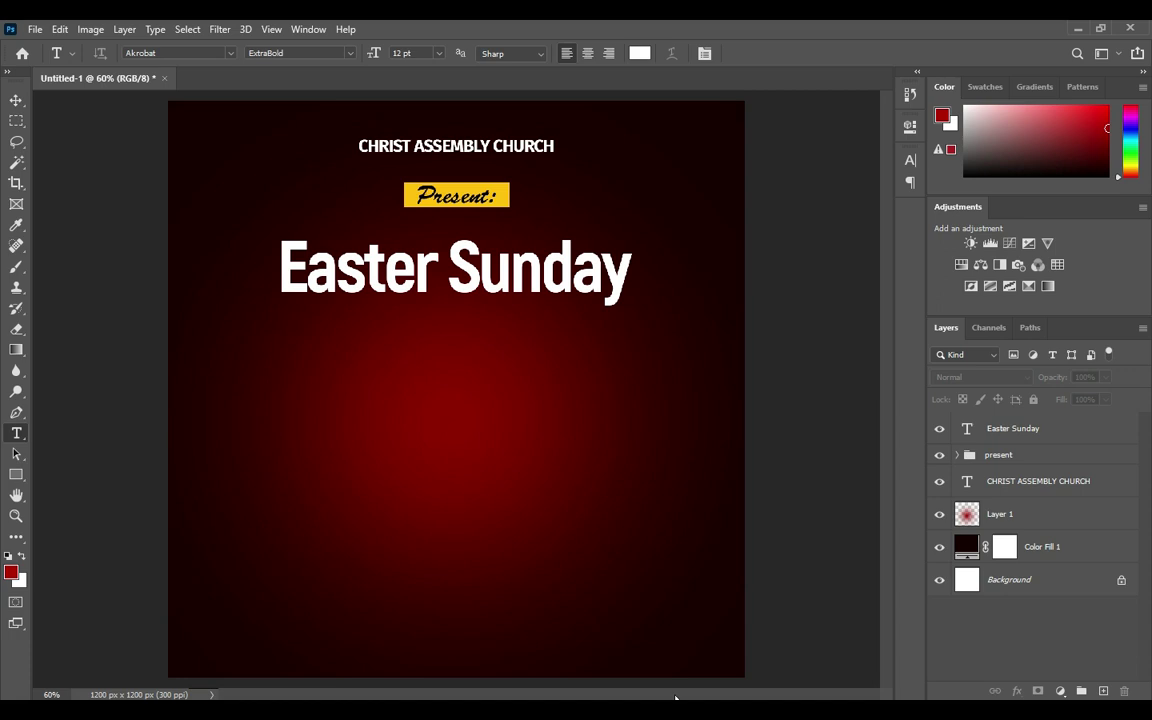
{"action": "key", "text": "alt+Tab"}
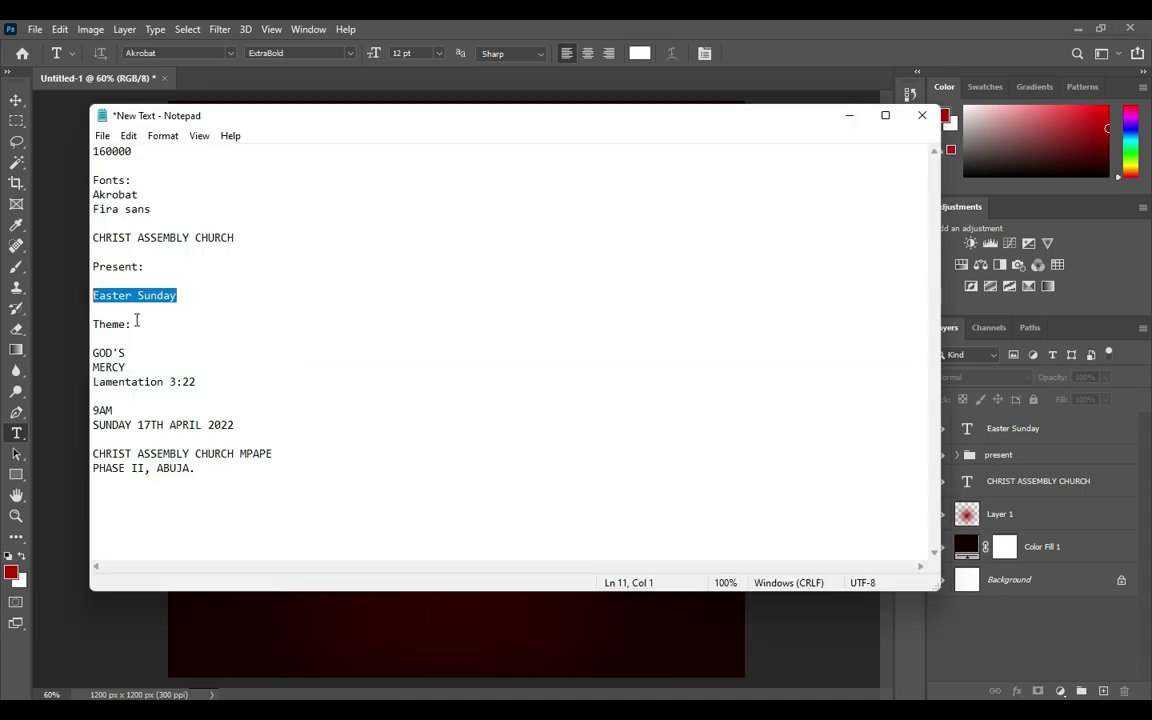
{"action": "double_click", "coordinate": [134, 322]}
- Paste a Theme: text layer coloured with the Present box's yellow (ffbf03)
{"action": "left_click", "coordinate": [849, 115]}
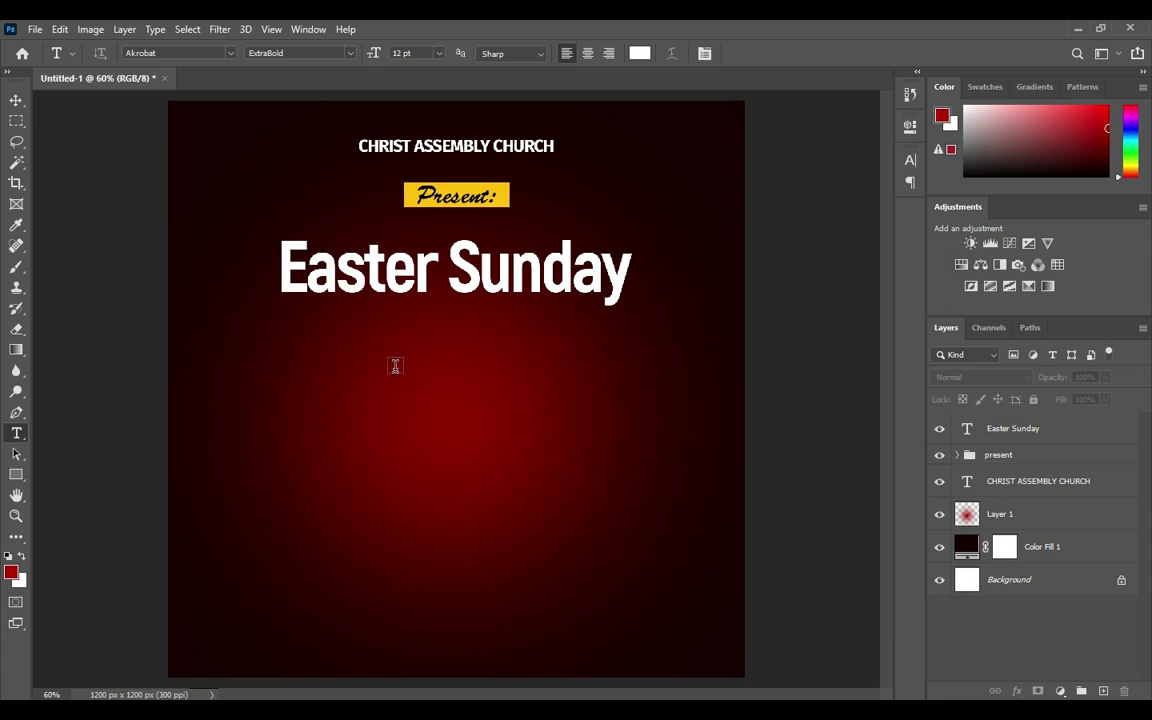
{"action": "left_click", "coordinate": [395, 366]}
{"action": "key", "text": "ctrl+v"}
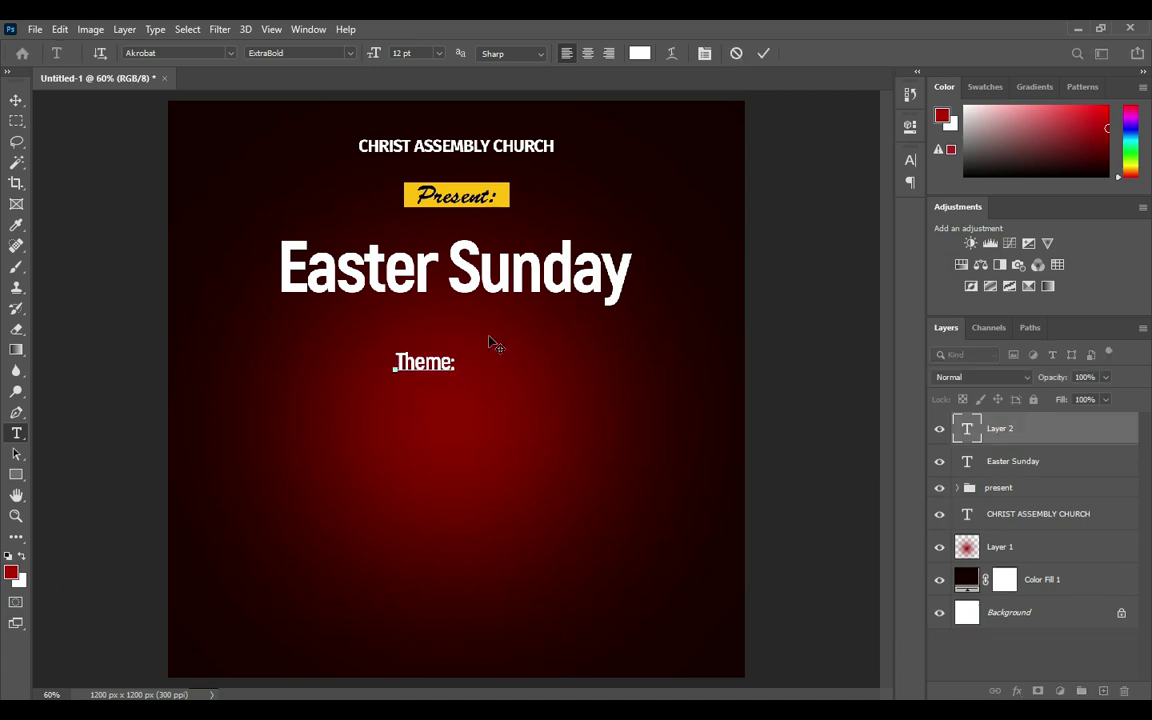
{"action": "left_click", "coordinate": [764, 53]}
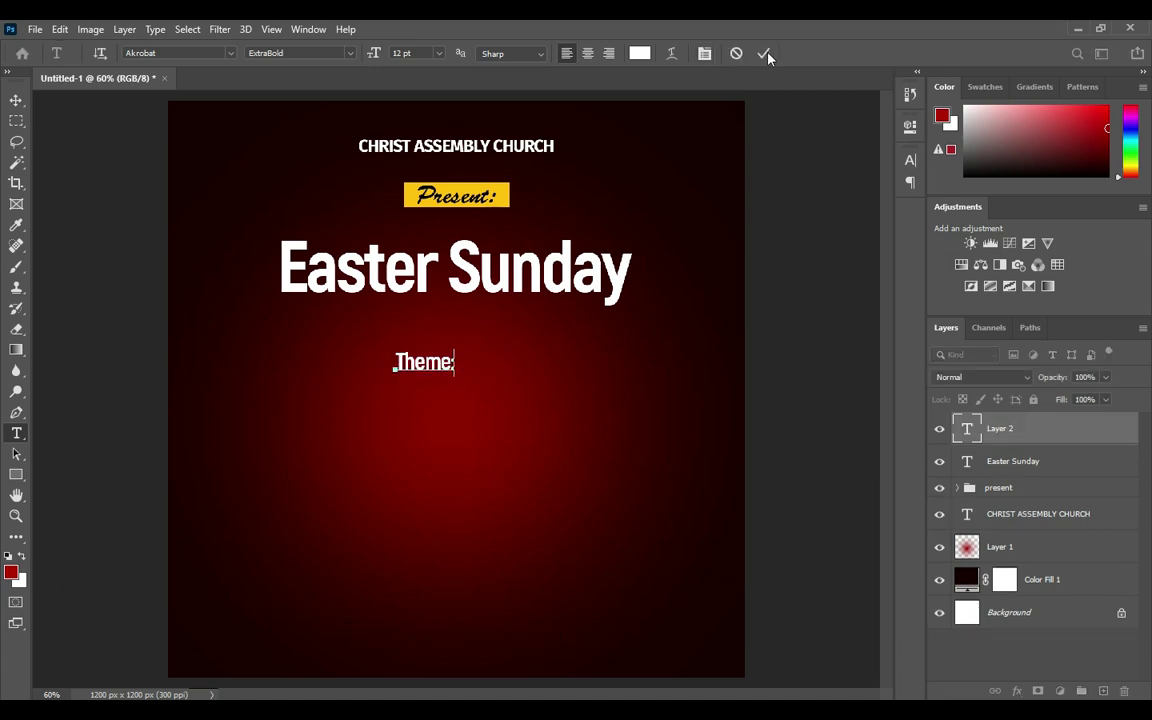
{"action": "left_click", "coordinate": [638, 53]}
{"action": "left_click", "coordinate": [505, 192]}
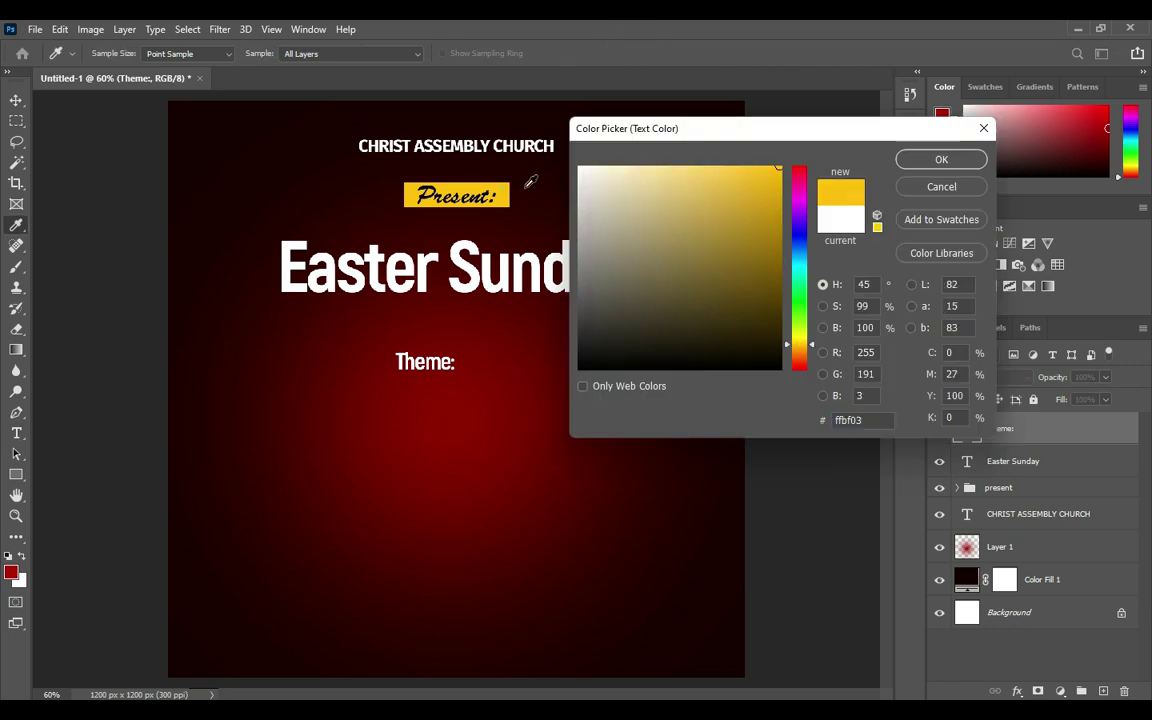
{"action": "left_click", "coordinate": [940, 162]}
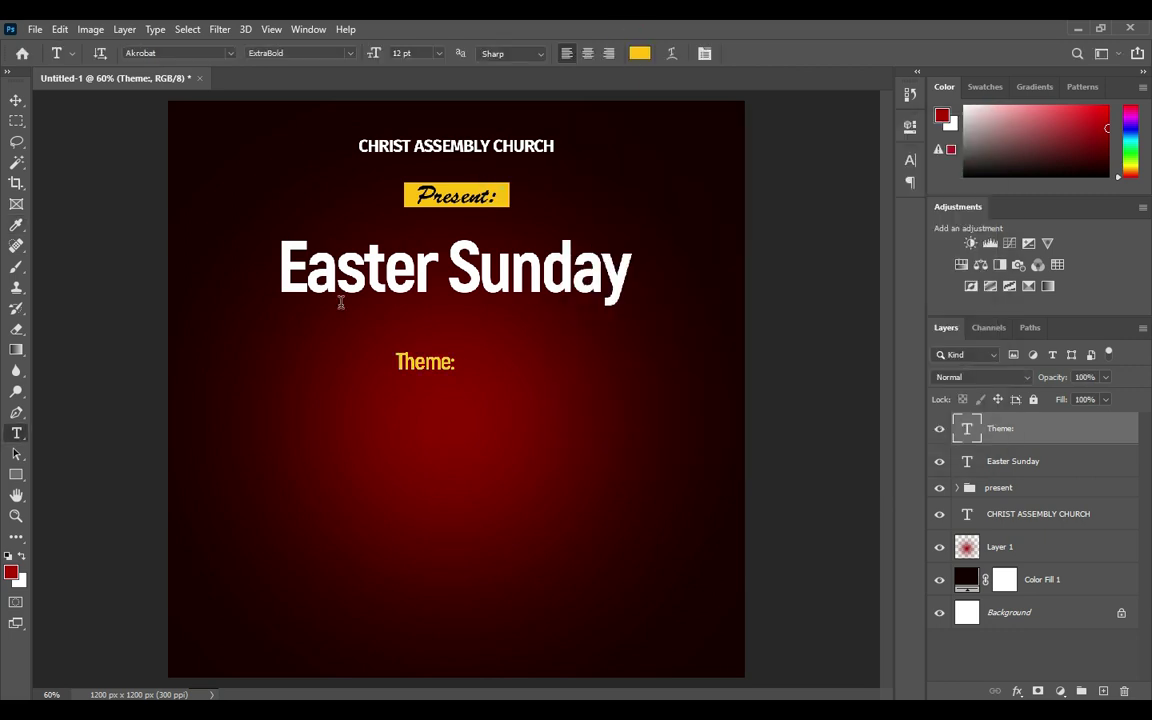
- Centre the Theme: label just beneath the Easter Sunday title
{"action": "left_click", "coordinate": [5, 100]}
{"action": "scroll", "coordinate": [420, 360], "scroll_direction": "up", "scroll_amount": 1}
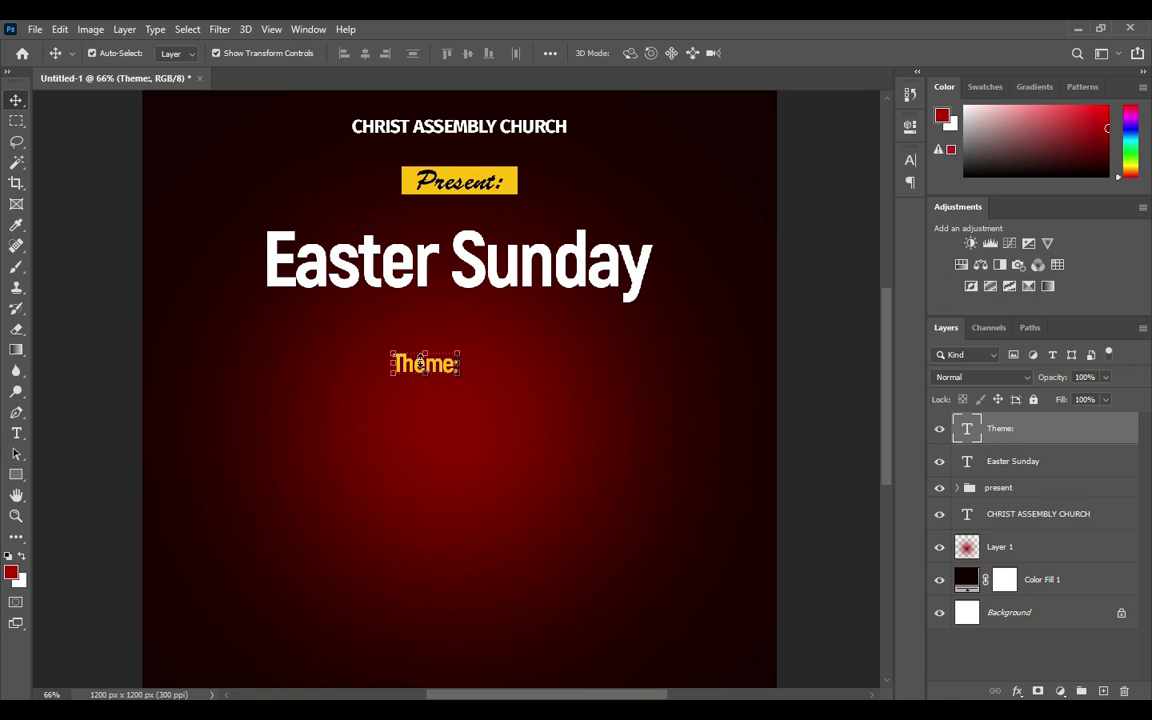
{"action": "scroll", "coordinate": [422, 372], "scroll_direction": "up", "scroll_amount": 2}
{"action": "left_click_drag", "start_coordinate": [425, 370], "coordinate": [466, 331]}
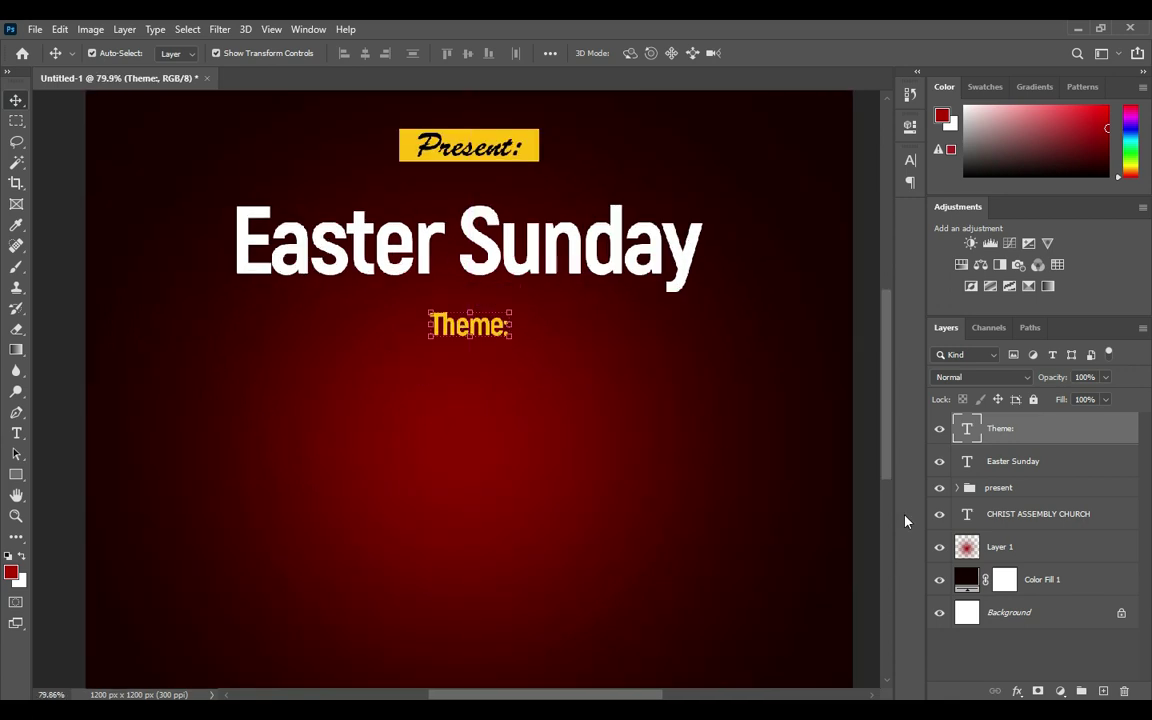
{"action": "left_click", "coordinate": [1017, 691]}
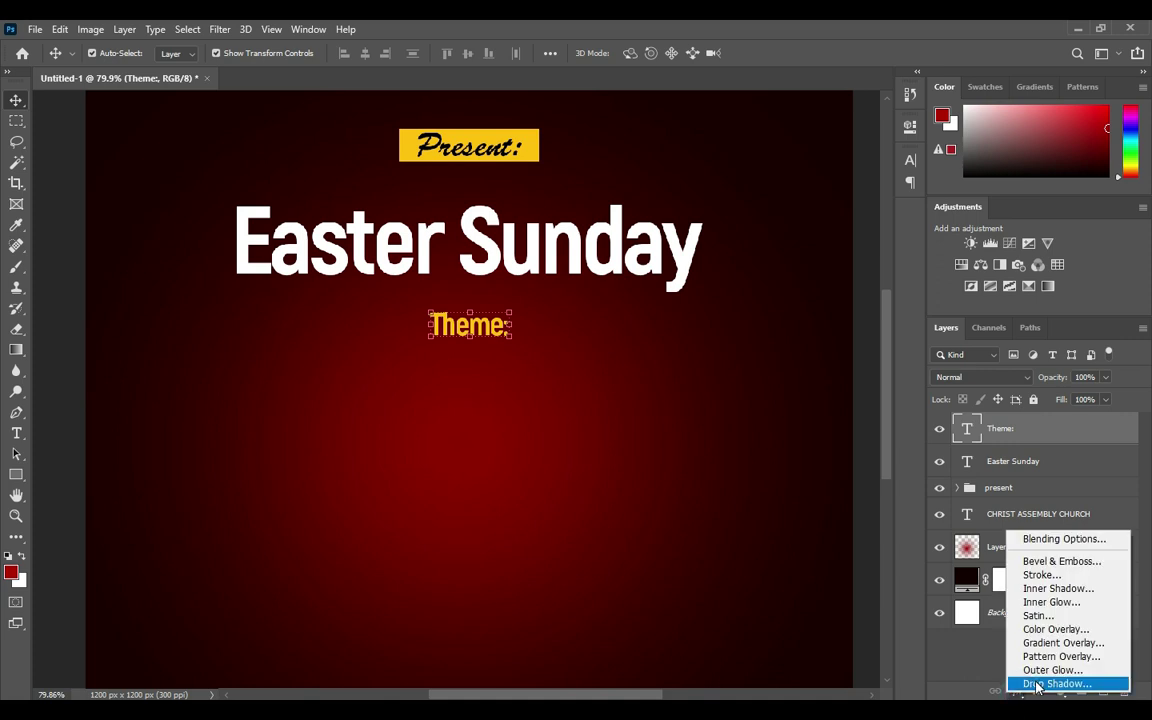
- Give the Theme: label a drop shadow with distance 5, spread 5 and size 10
{"action": "left_click", "coordinate": [1037, 684]}
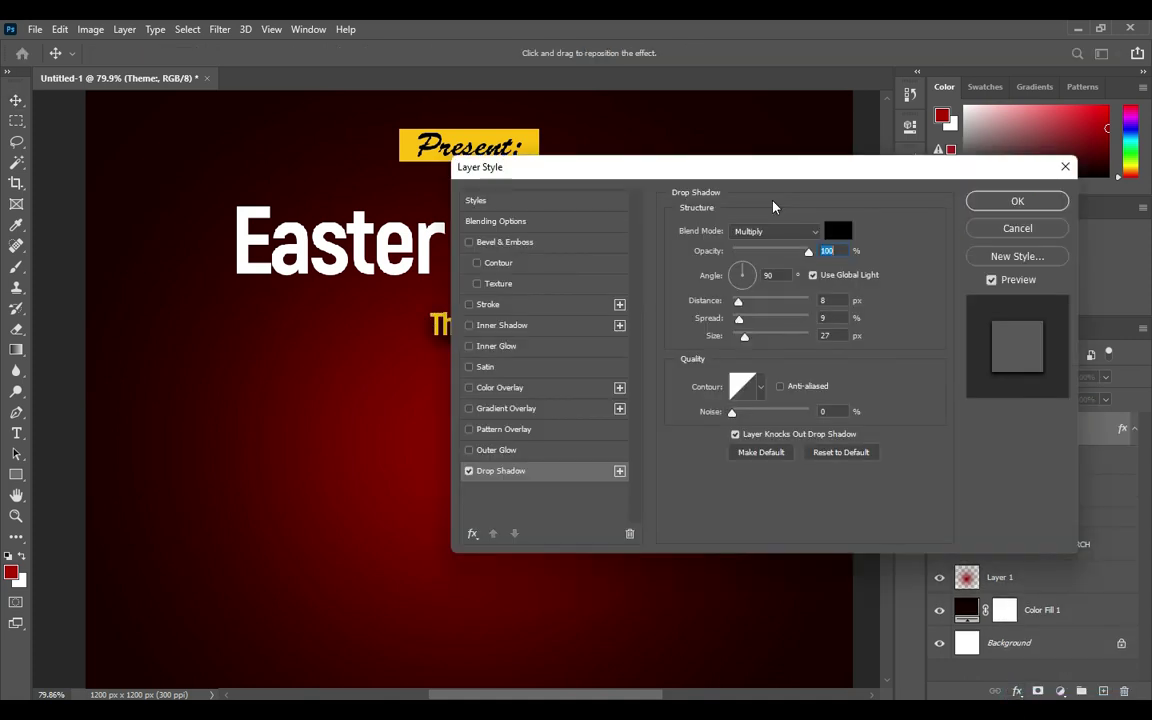
{"action": "left_click_drag", "start_coordinate": [790, 166], "coordinate": [925, 185]}
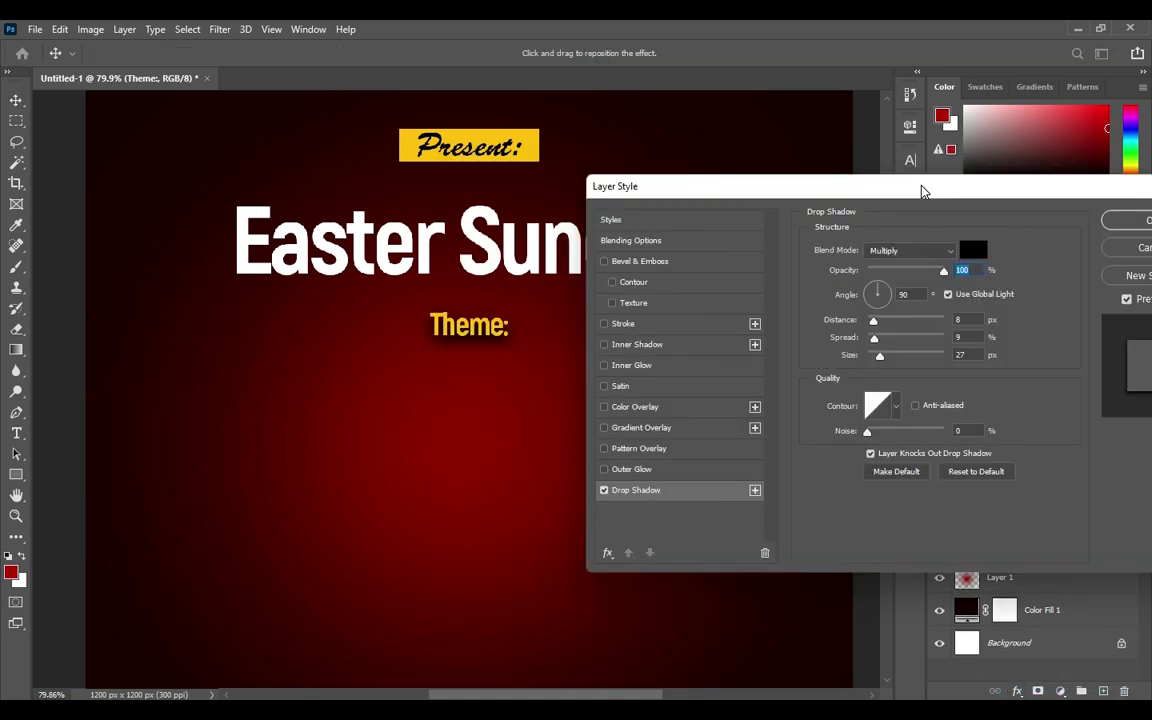
{"action": "left_click", "coordinate": [874, 357]}
{"action": "left_click_drag", "start_coordinate": [875, 357], "coordinate": [870, 357]}
{"action": "left_click", "coordinate": [869, 337]}
{"action": "left_click", "coordinate": [873, 357]}
{"action": "left_click_drag", "start_coordinate": [877, 360], "coordinate": [875, 358]}
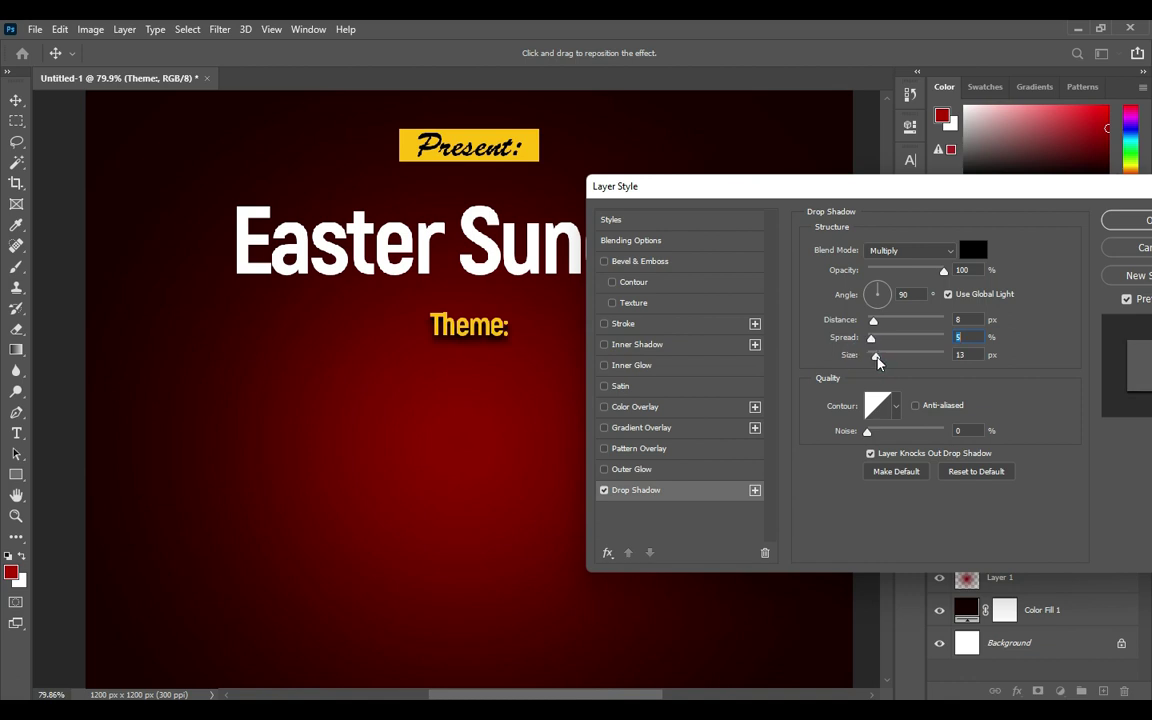
{"action": "left_click", "coordinate": [1005, 186]}
{"action": "left_click_drag", "start_coordinate": [979, 192], "coordinate": [934, 191]}
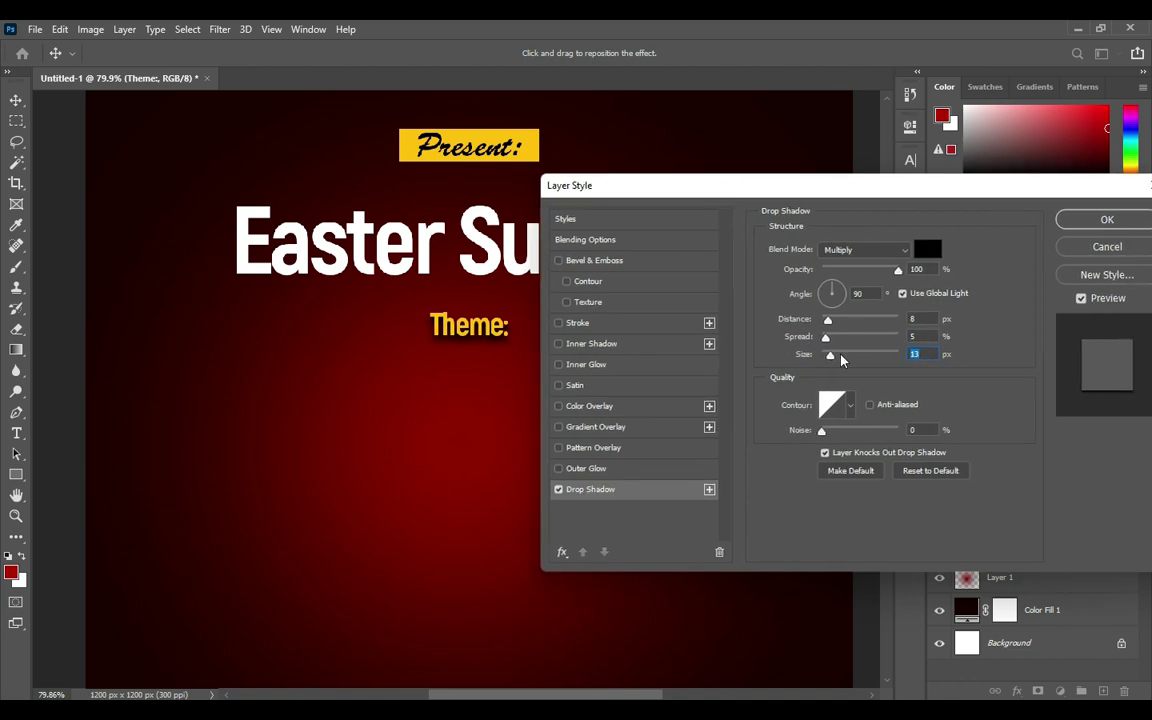
{"action": "mouse_move", "coordinate": [833, 358]}
{"action": "left_mouse_down"}
{"action": "mouse_move", "coordinate": [825, 321]}
{"action": "mouse_move", "coordinate": [830, 360]}
{"action": "left_mouse_up"}
{"action": "left_click", "coordinate": [1106, 219]}
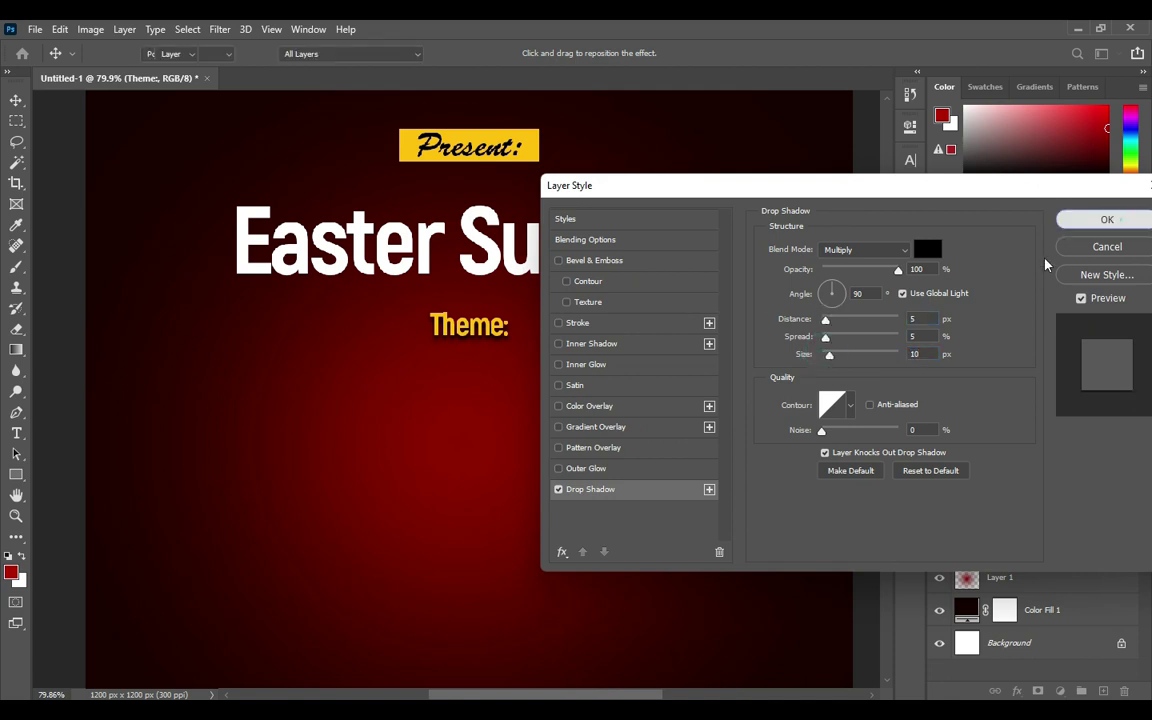
- Scale the Theme: label down to about 82% with Free Transform
{"action": "scroll", "coordinate": [488, 329], "scroll_direction": "down", "scroll_amount": 2}
{"action": "scroll", "coordinate": [503, 333], "scroll_direction": "up", "scroll_amount": 2}
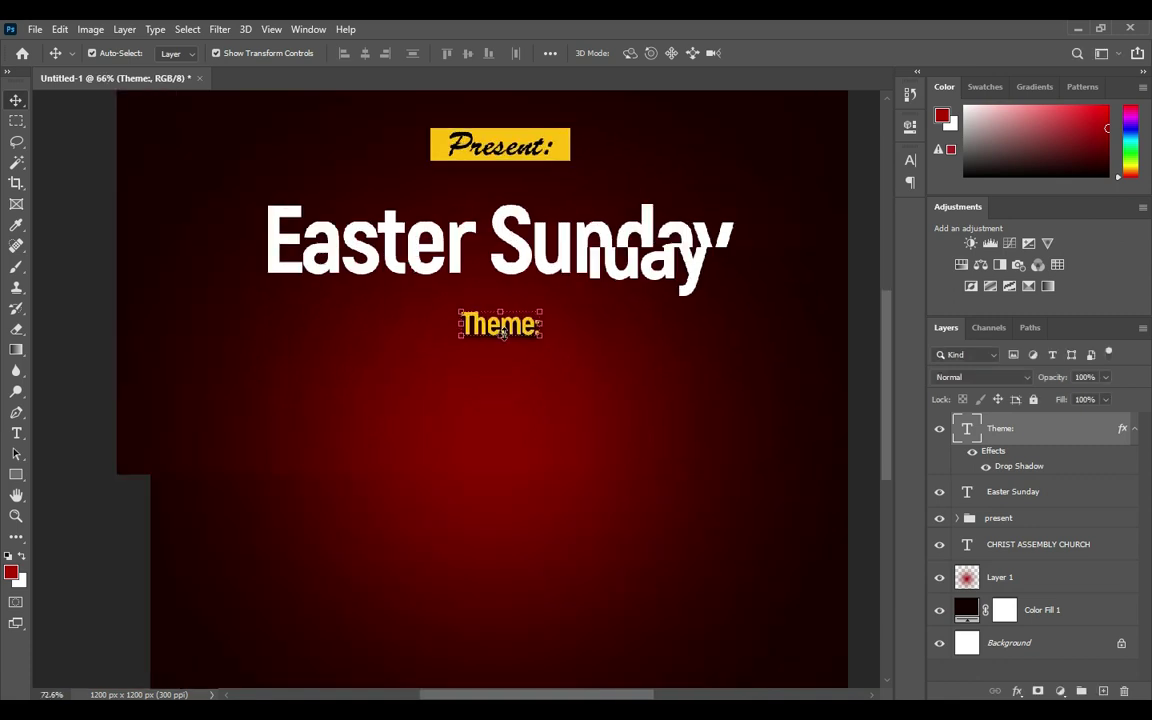
{"action": "key", "text": "ctrl+t"}
{"action": "left_click_drag", "start_coordinate": [501, 336], "coordinate": [502, 306]}
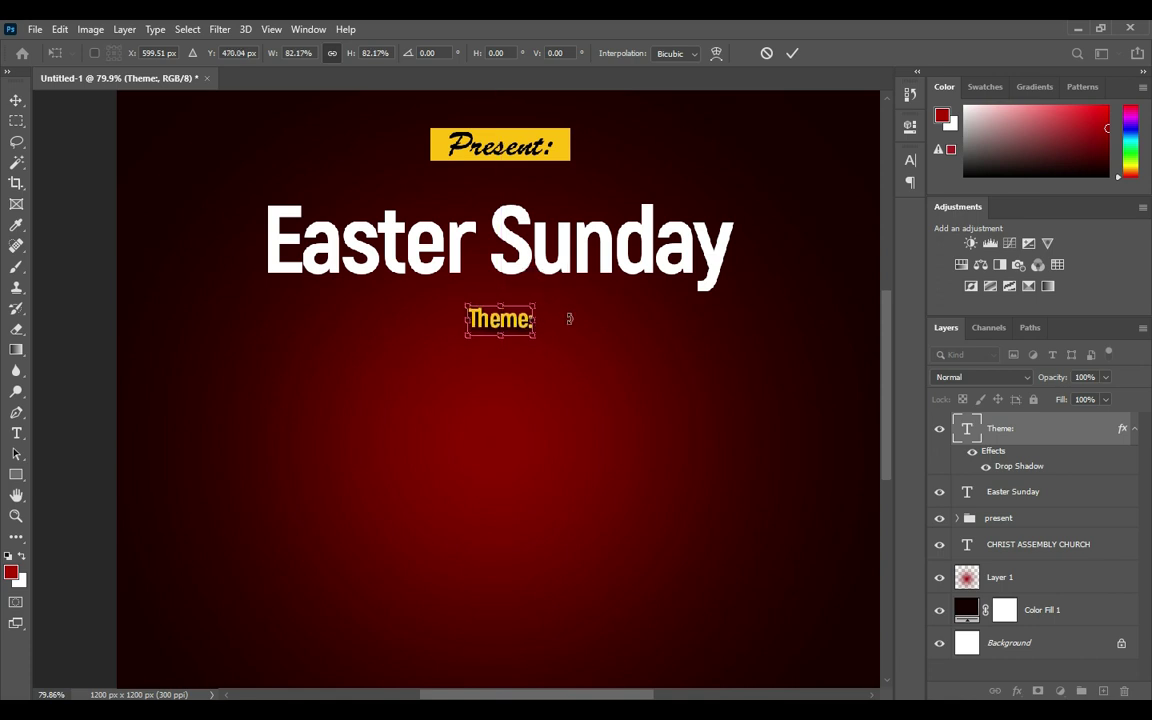
{"action": "left_click", "coordinate": [792, 53]}
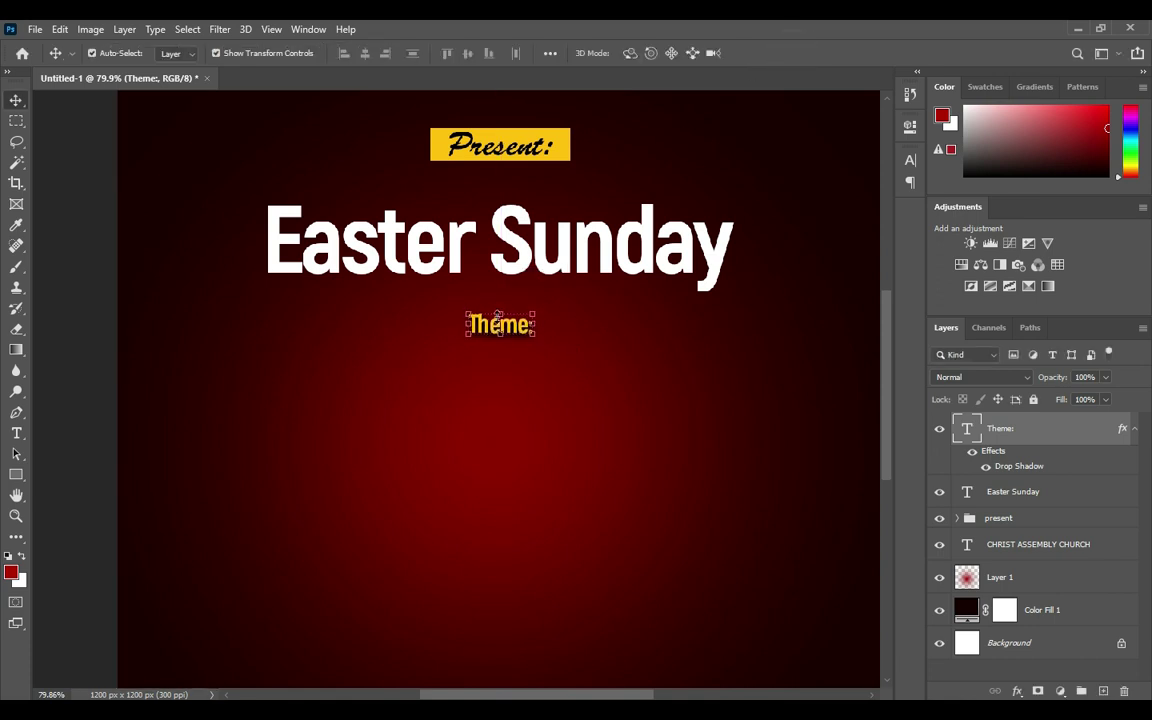
- Copy GOD'S from the notes and paste it as new text below Theme:
{"action": "scroll", "coordinate": [571, 343], "scroll_direction": "down", "scroll_amount": 1}
{"action": "scroll", "coordinate": [437, 314], "scroll_direction": "down", "scroll_amount": 1}
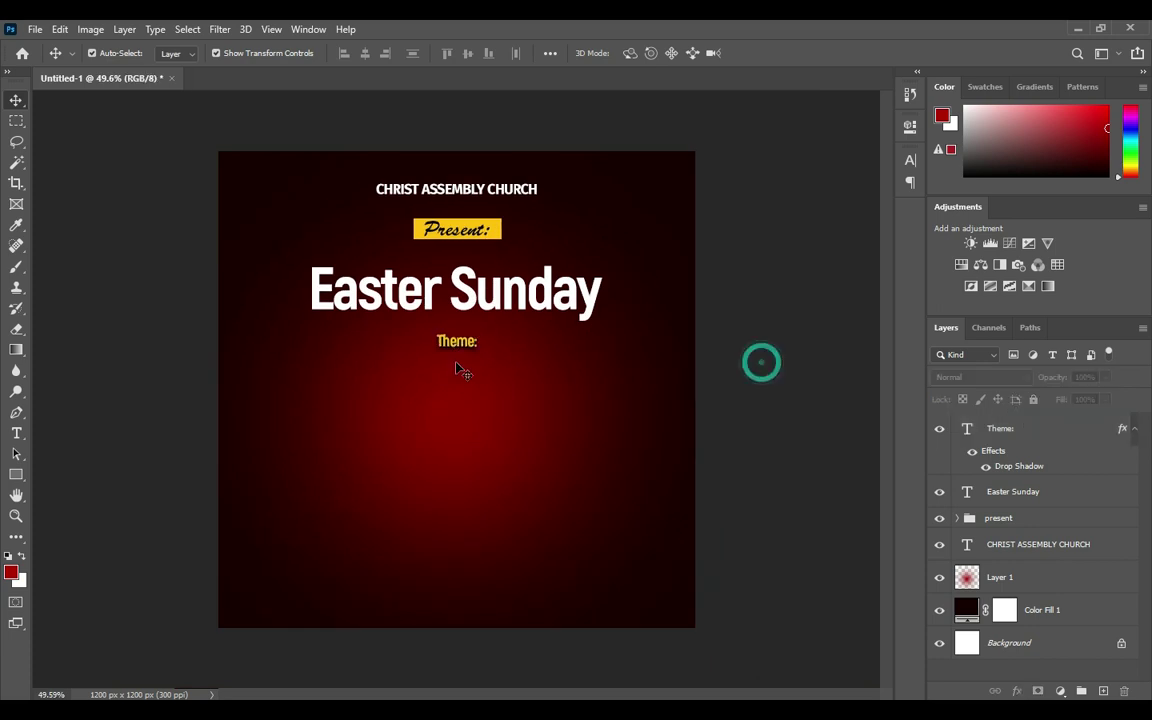
{"action": "scroll", "coordinate": [457, 362], "scroll_direction": "up", "scroll_amount": 2}
{"action": "key", "text": "alt+Tab"}
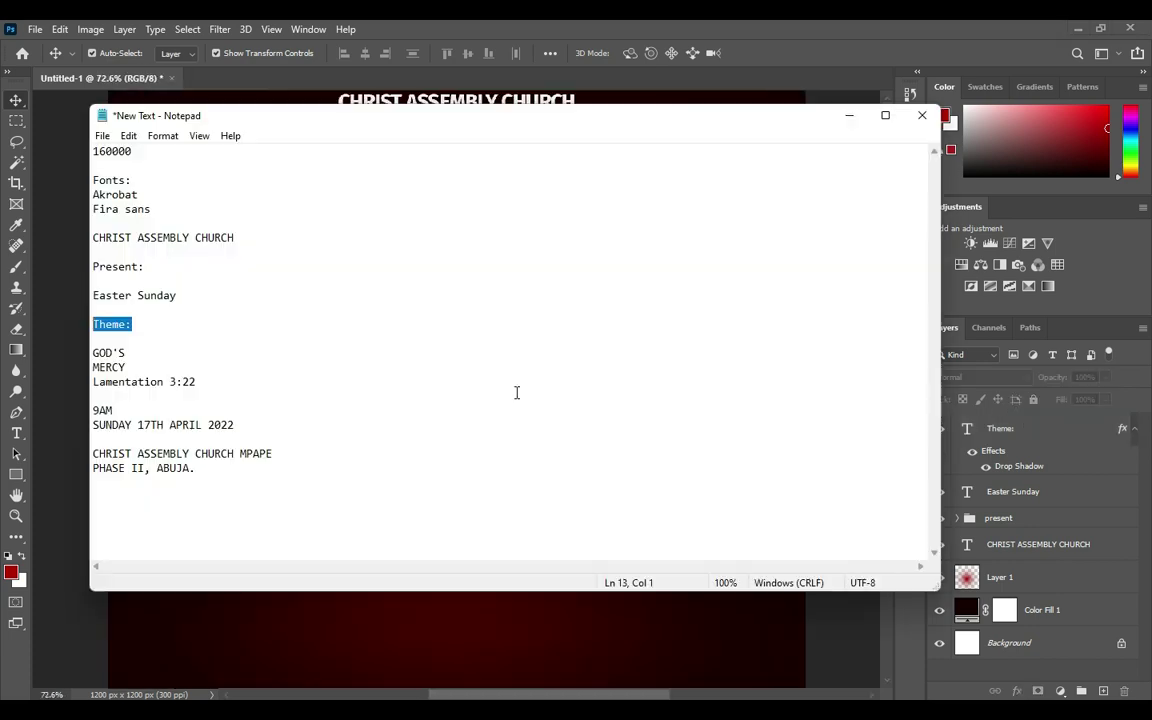
{"action": "left_click_drag", "start_coordinate": [126, 352], "coordinate": [93, 352]}
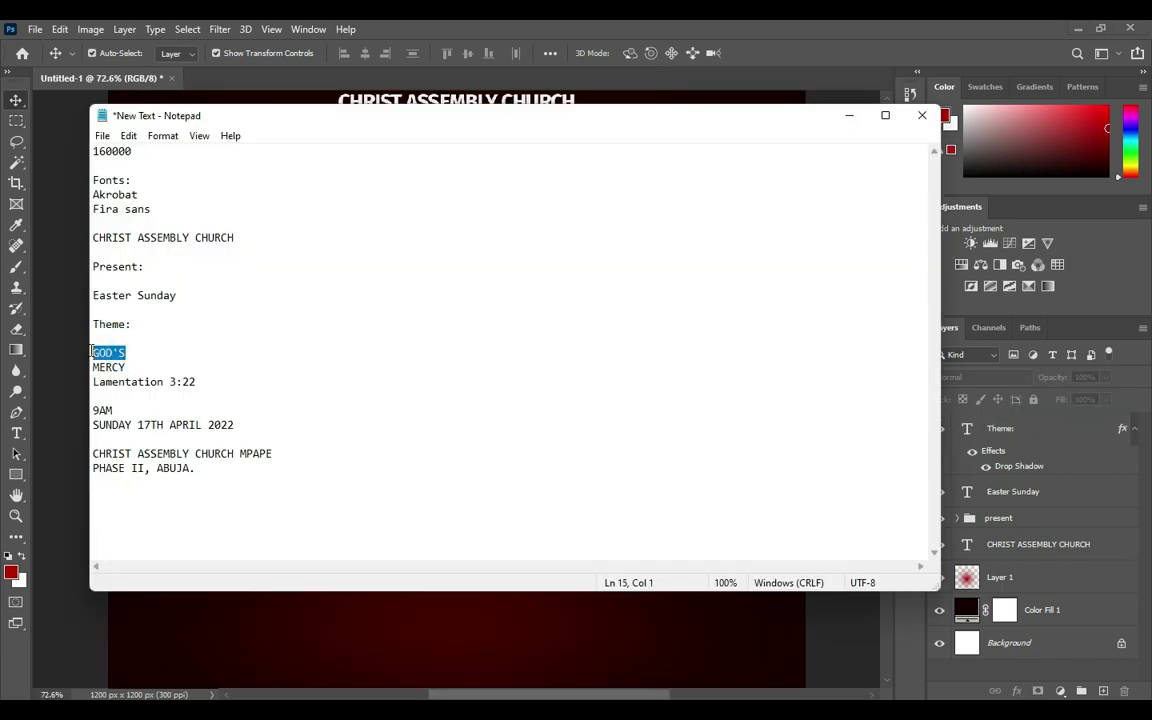
{"action": "left_click", "coordinate": [851, 119]}
{"action": "key", "text": "t"}
{"action": "left_click", "coordinate": [323, 466]}
{"action": "type", "text": "GOD'S"}
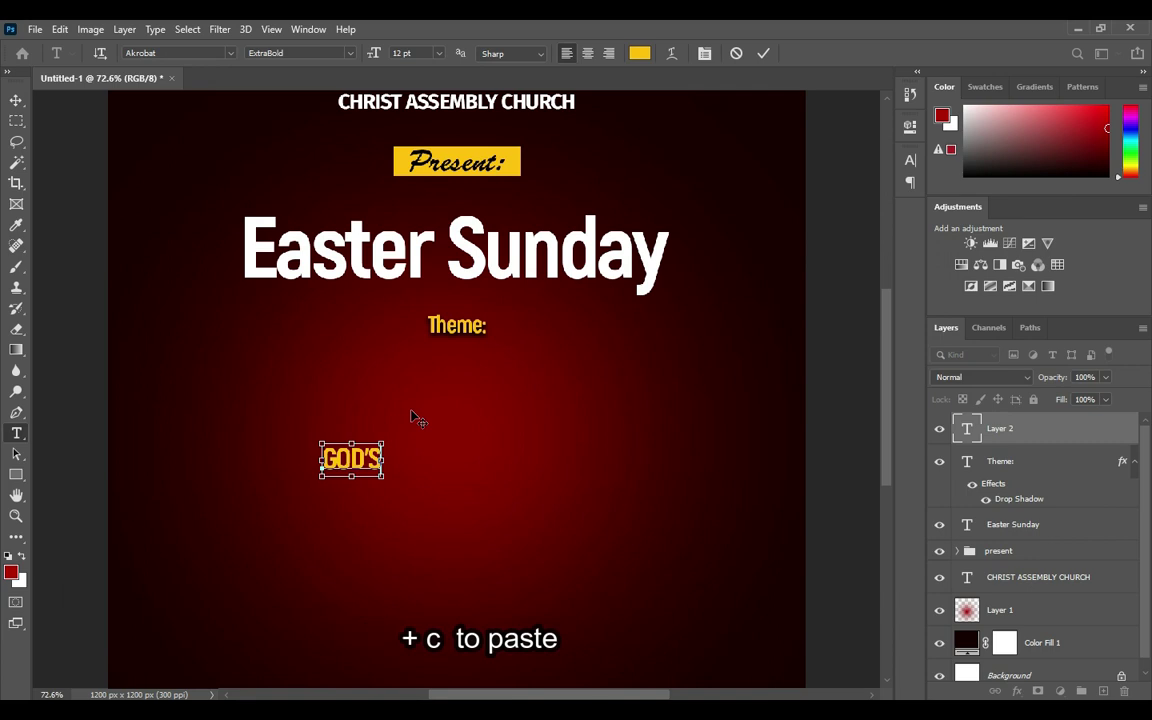
- Make the GOD'S text white in Fira Sans Black Italic
{"action": "left_click", "coordinate": [639, 53]}
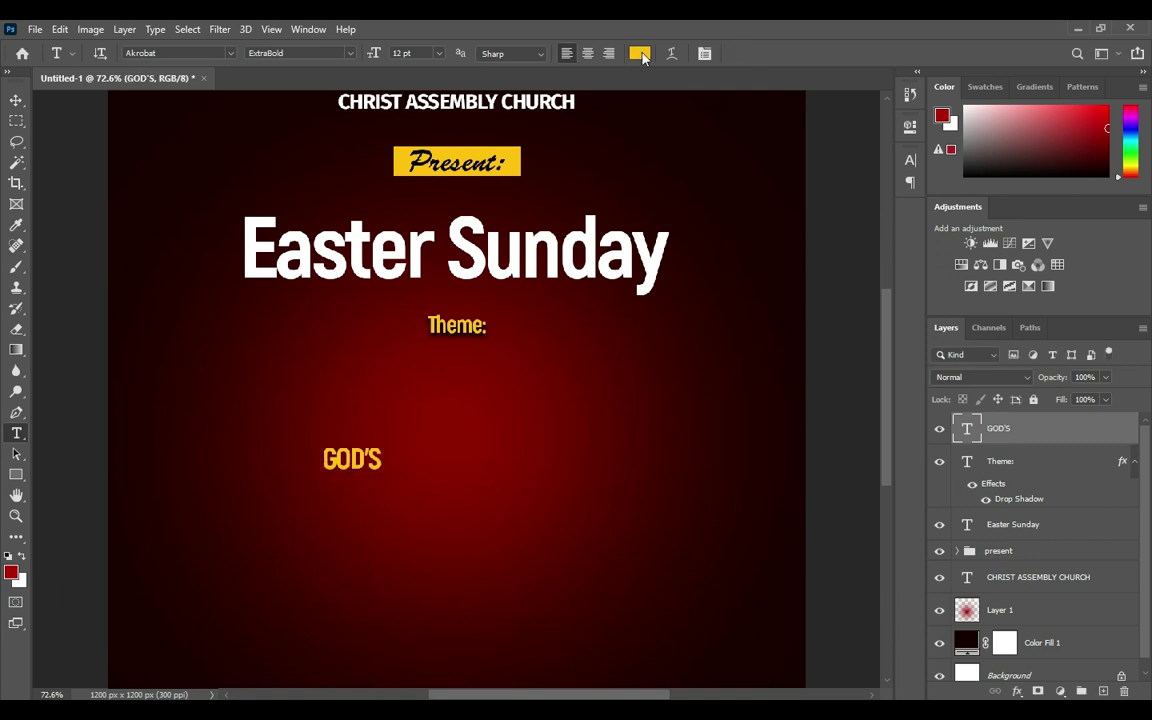
{"action": "left_click_drag", "start_coordinate": [613, 209], "coordinate": [579, 166]}
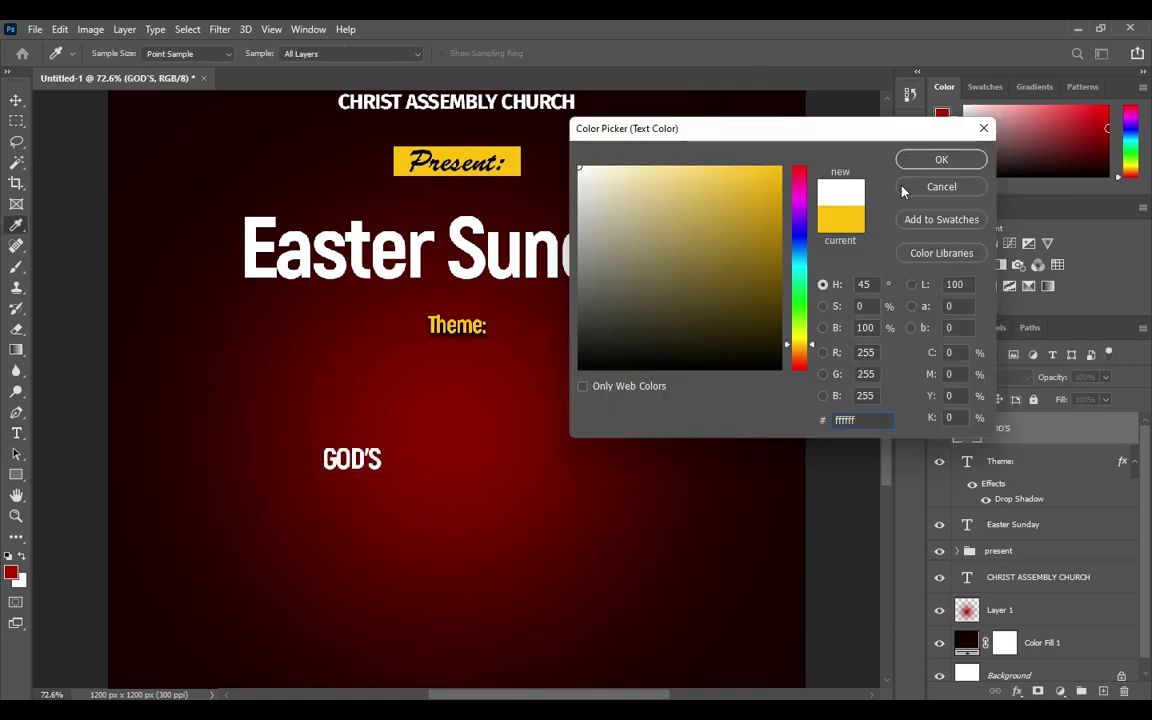
{"action": "left_click", "coordinate": [941, 159]}
{"action": "left_click", "coordinate": [229, 53]}
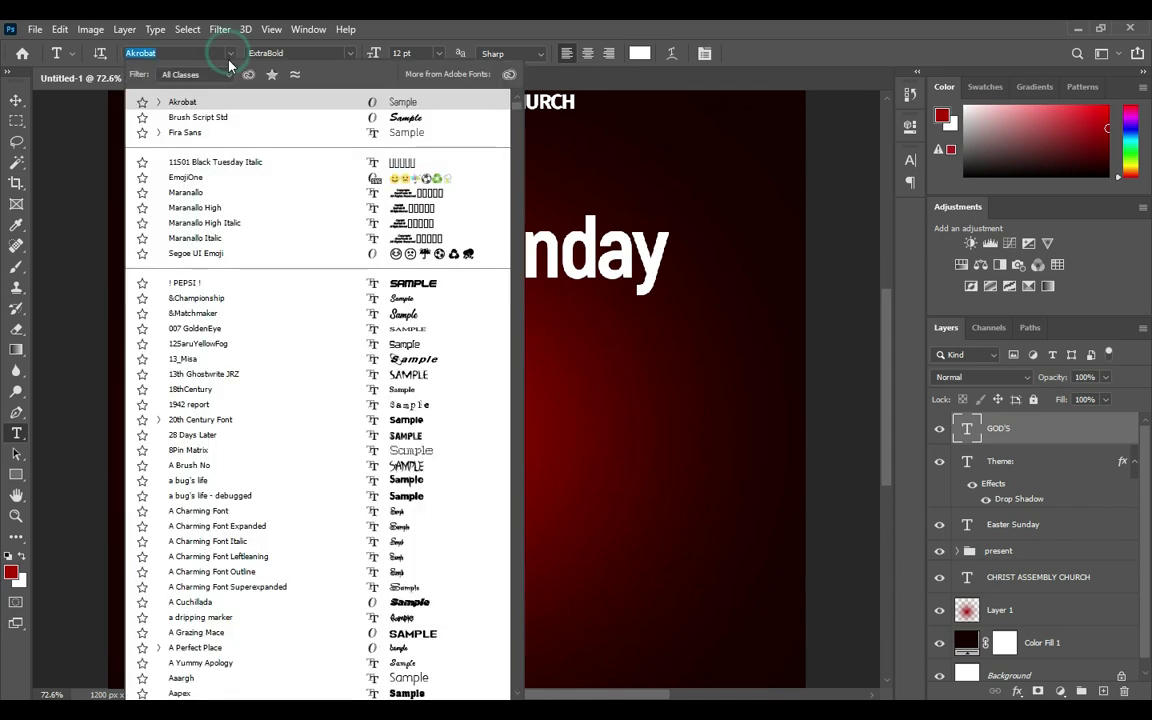
{"action": "left_click", "coordinate": [180, 133]}
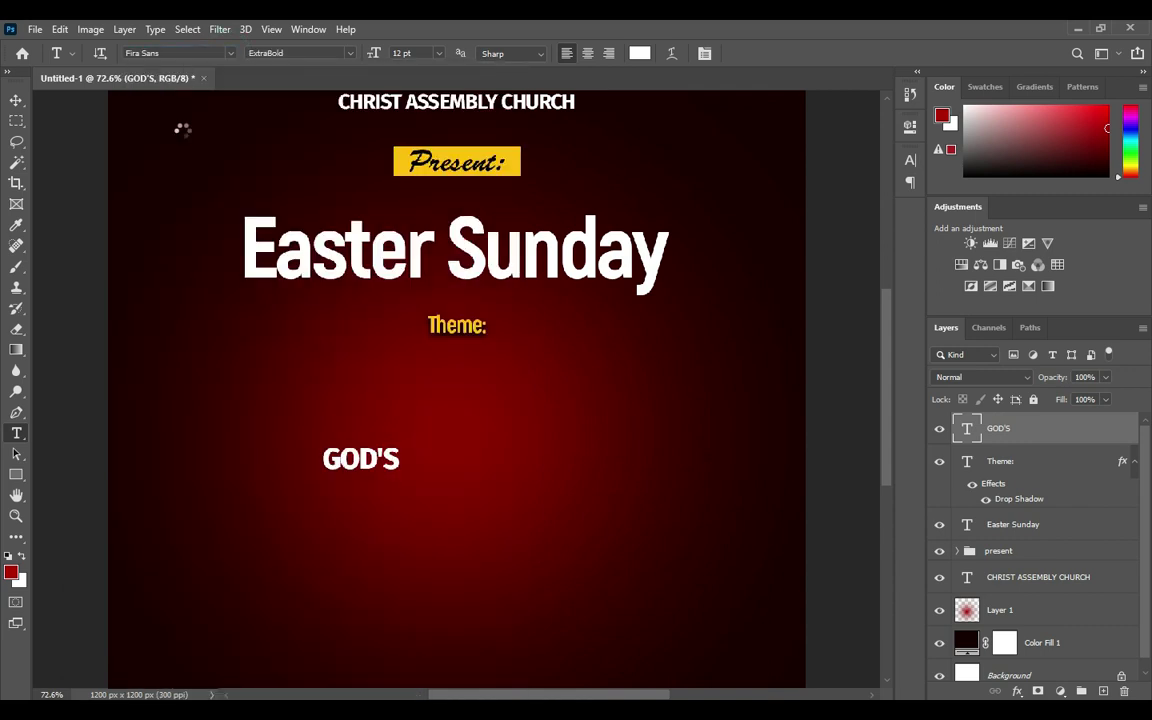
{"action": "left_click", "coordinate": [345, 53]}
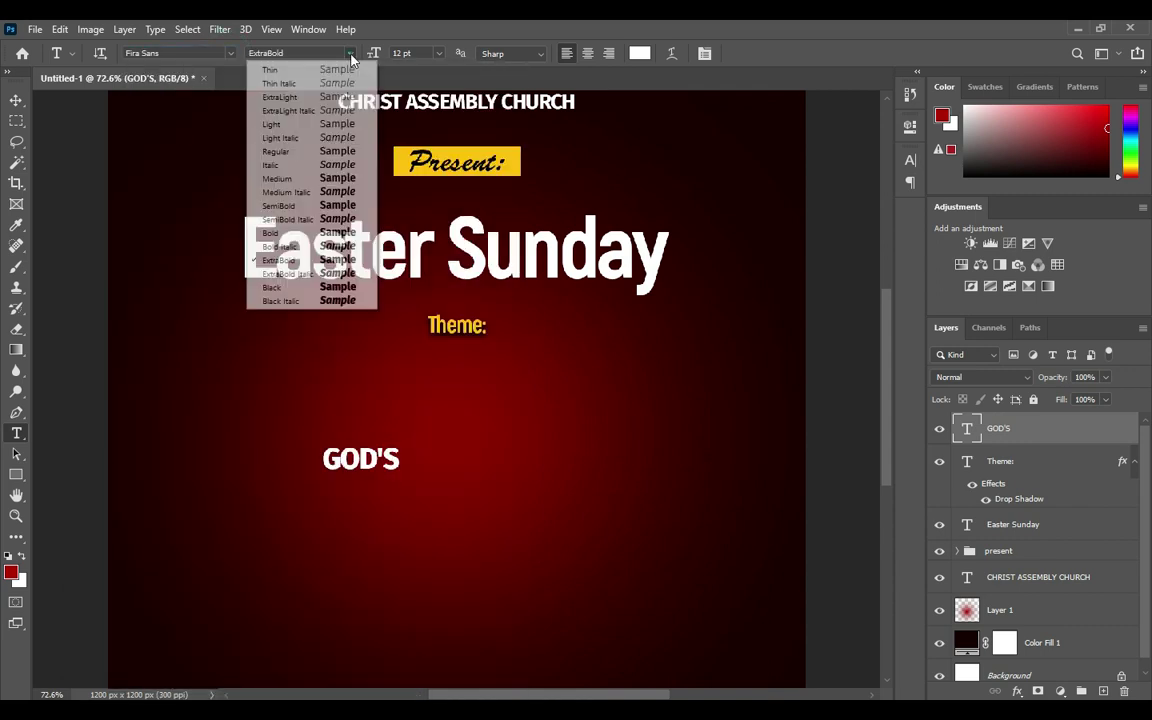
{"action": "left_click", "coordinate": [305, 301]}
- Enlarge GOD'S several times and centre it under the Theme: label
{"action": "left_click", "coordinate": [16, 101]}
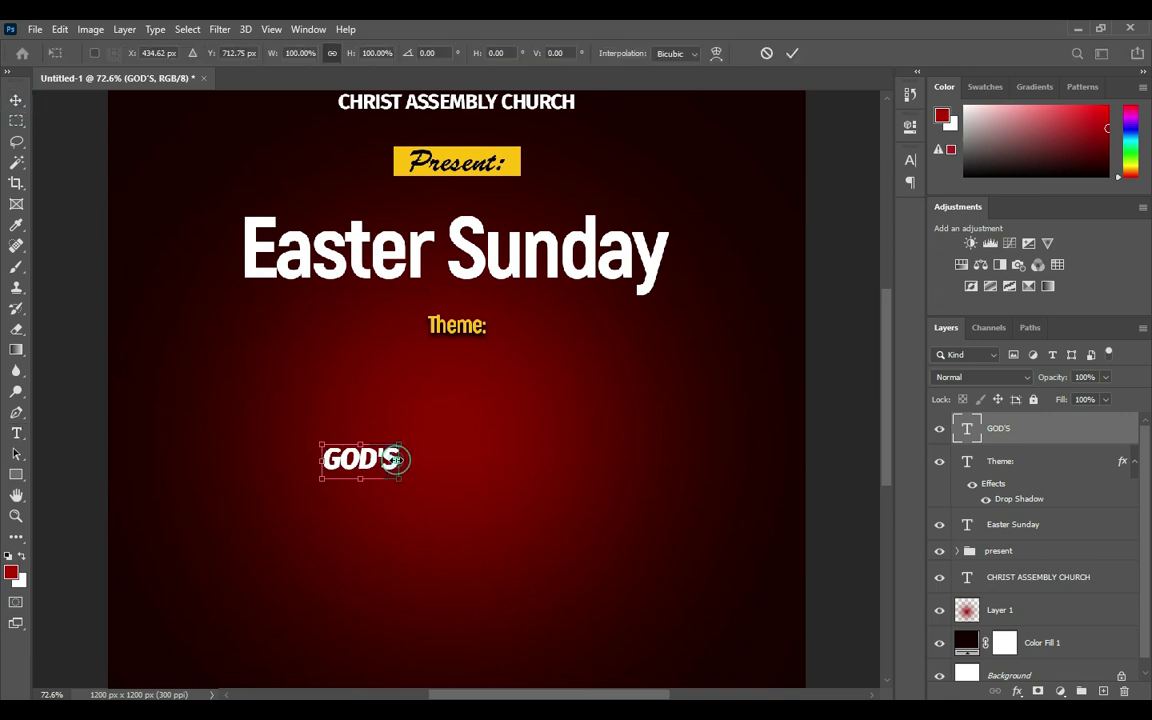
{"action": "left_click_drag", "start_coordinate": [400, 459], "coordinate": [653, 461]}
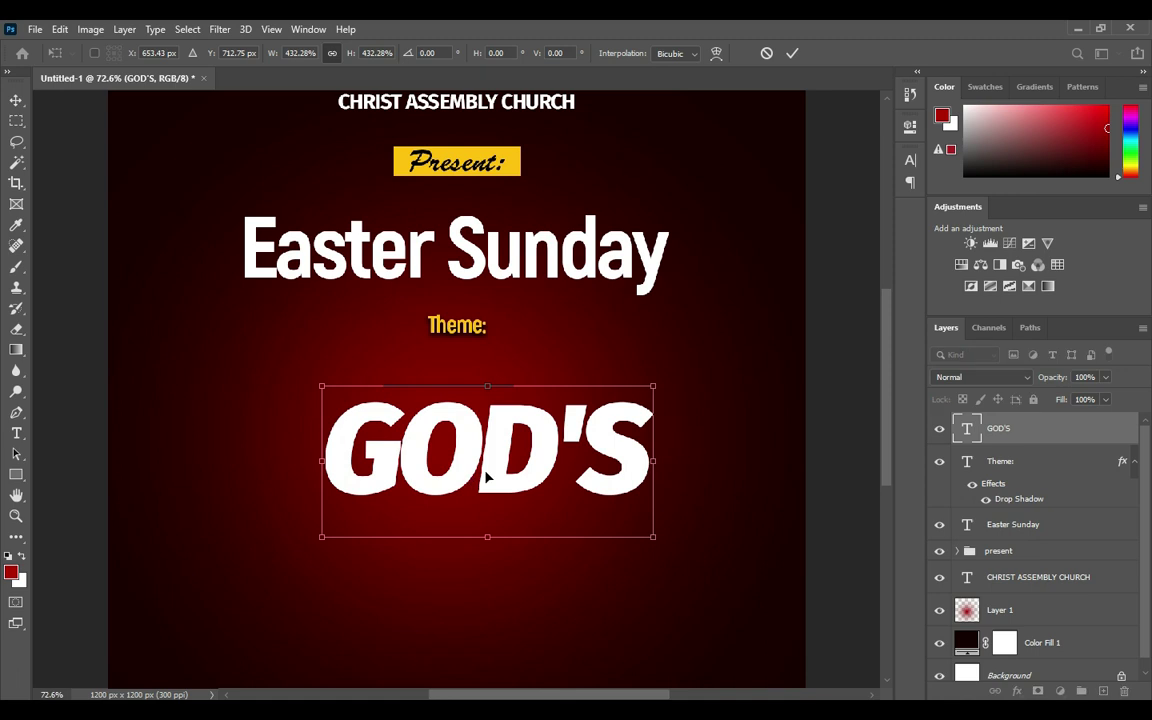
{"action": "left_click_drag", "start_coordinate": [487, 478], "coordinate": [448, 443]}
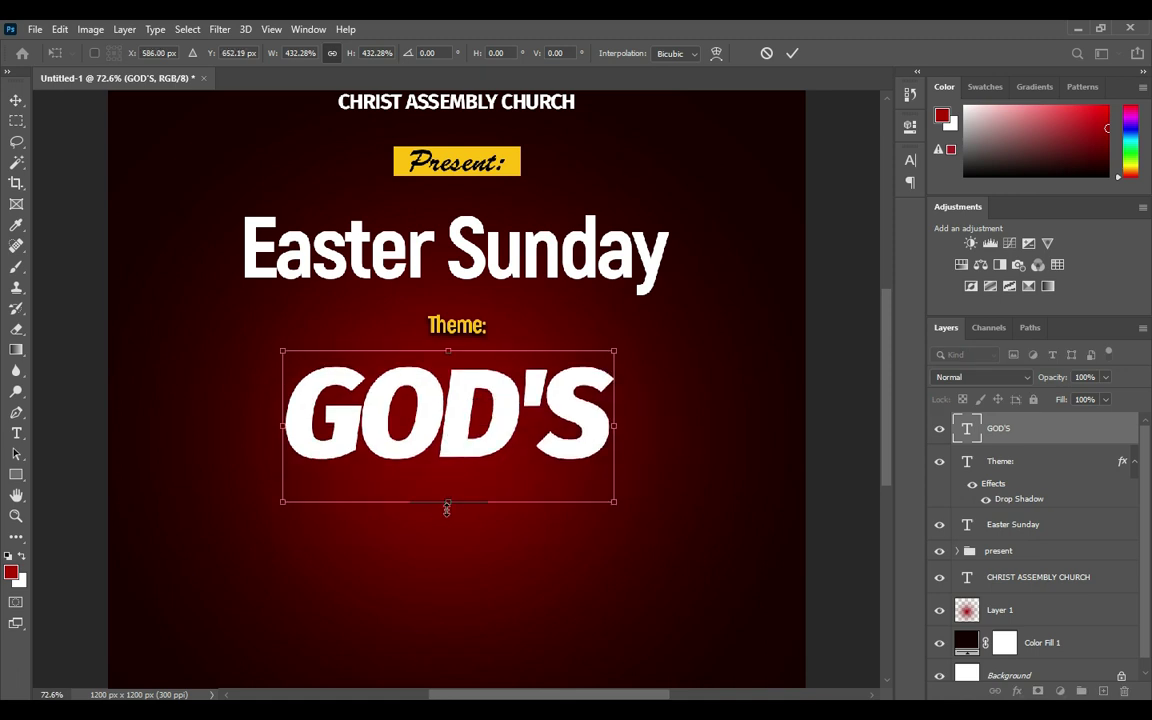
{"action": "left_click_drag", "start_coordinate": [448, 504], "coordinate": [448, 516]}
{"action": "left_click_drag", "start_coordinate": [457, 449], "coordinate": [458, 444]}
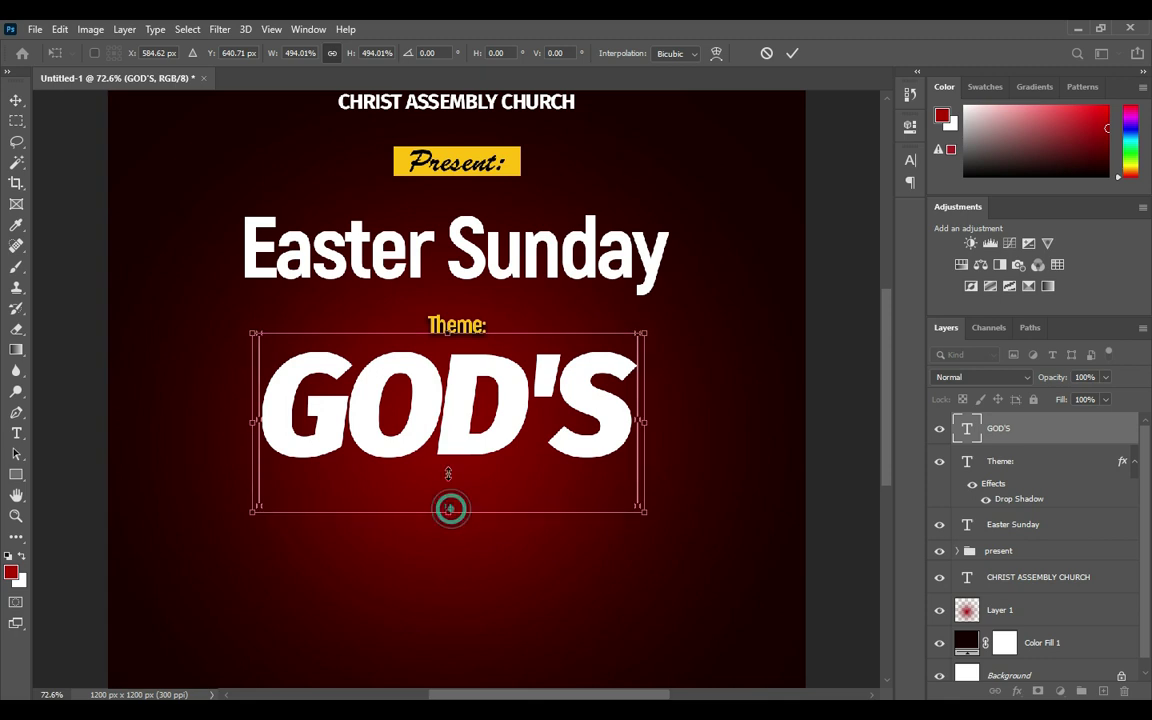
{"action": "left_click_drag", "start_coordinate": [449, 504], "coordinate": [449, 516]}
{"action": "left_click_drag", "start_coordinate": [458, 450], "coordinate": [468, 450]}
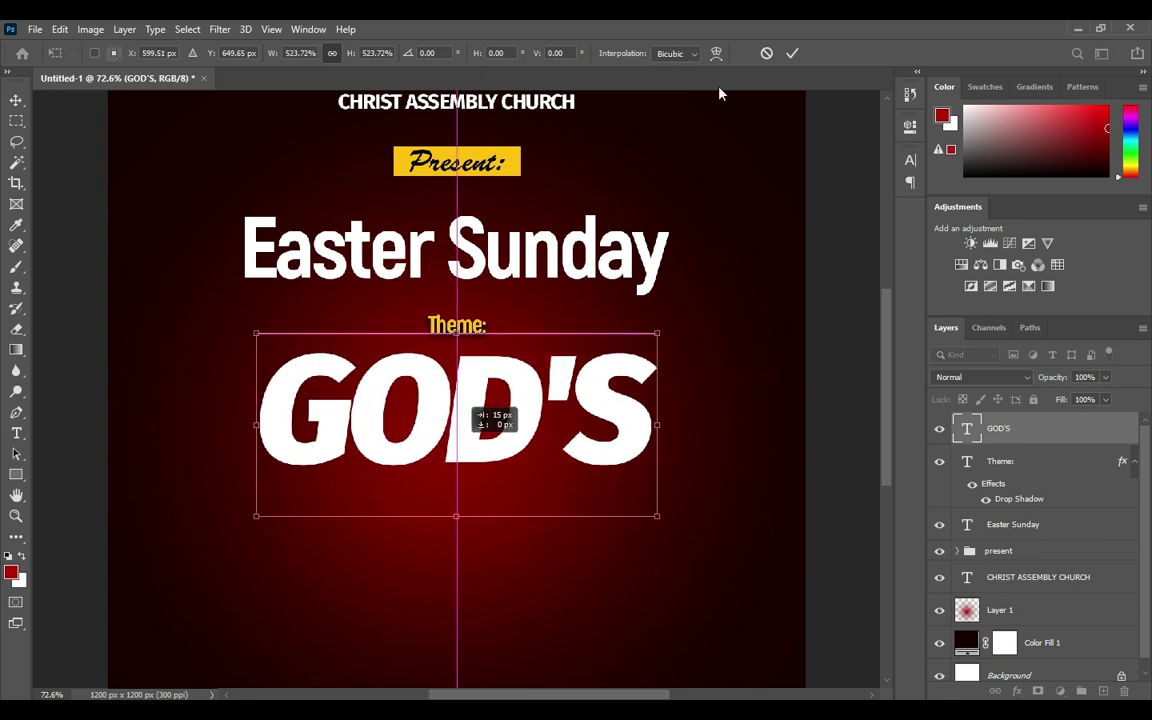
{"action": "left_click", "coordinate": [792, 53]}
- Duplicate GOD'S as GOD'S copy, placed just below the original
{"action": "scroll", "coordinate": [677, 370], "scroll_direction": "down", "scroll_amount": 1}
{"action": "scroll", "coordinate": [651, 378], "scroll_direction": "down", "scroll_amount": 1}
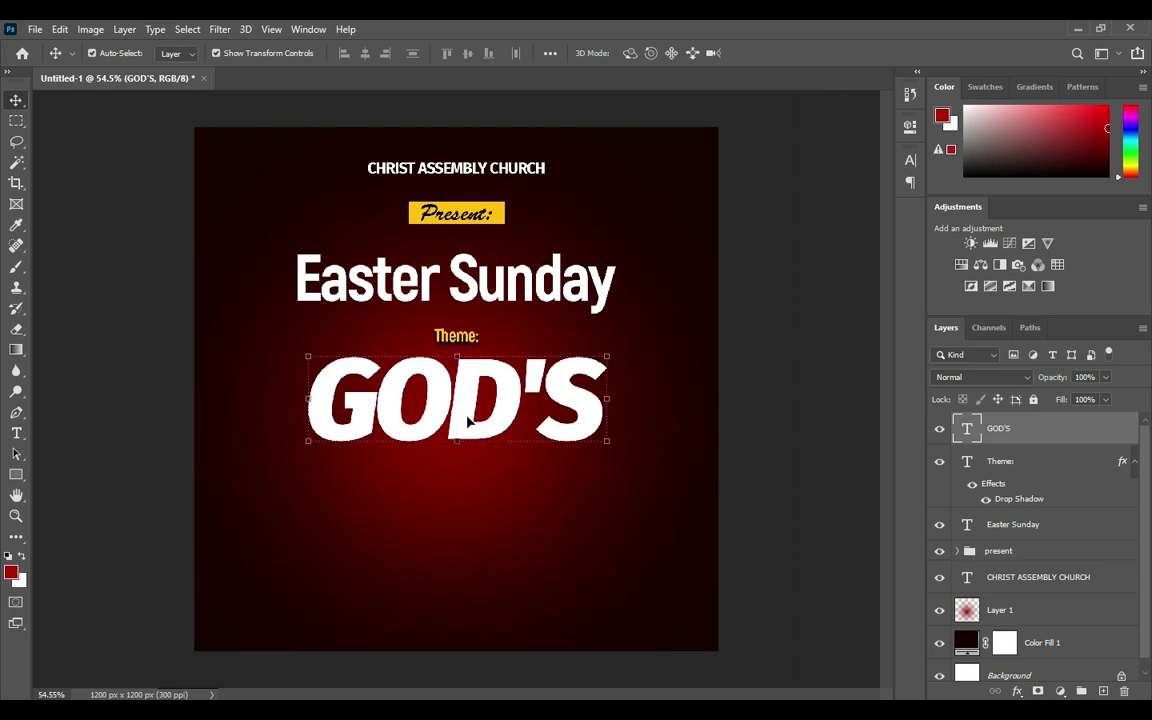
{"action": "left_click_drag", "start_coordinate": [463, 442], "coordinate": [464, 494]}
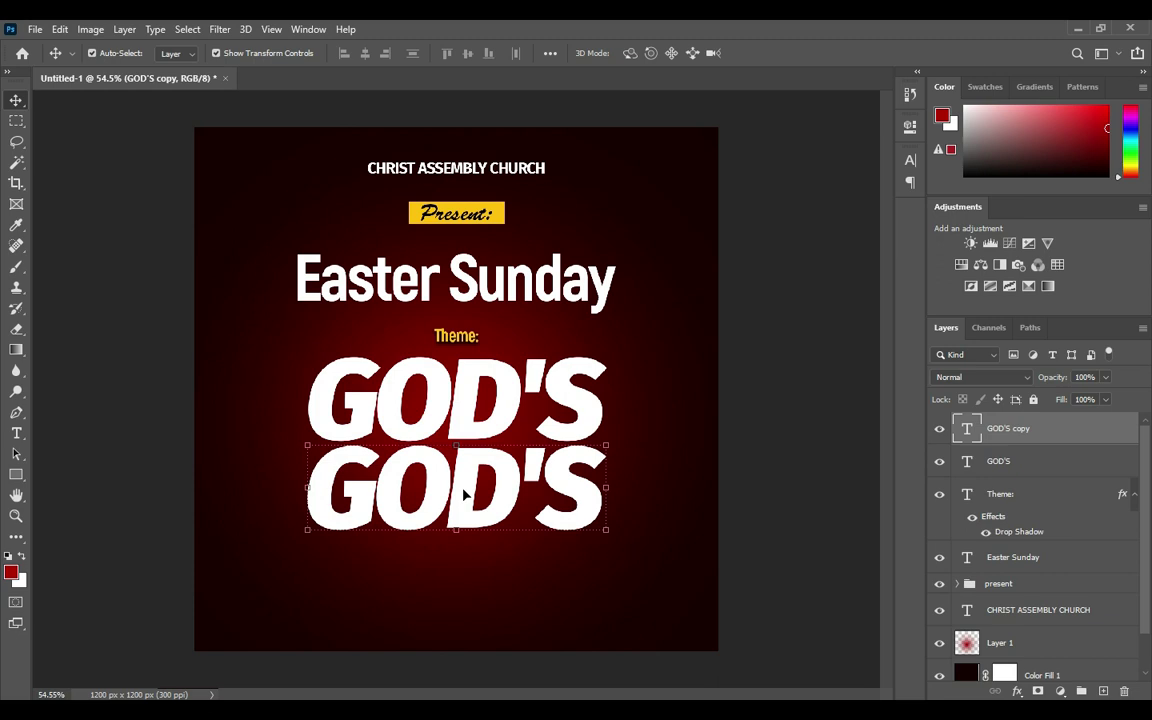
- Replace the lower GOD'S copy's text with MERCY copied from the notes
{"action": "key", "text": "t"}
{"action": "left_click", "coordinate": [452, 505]}
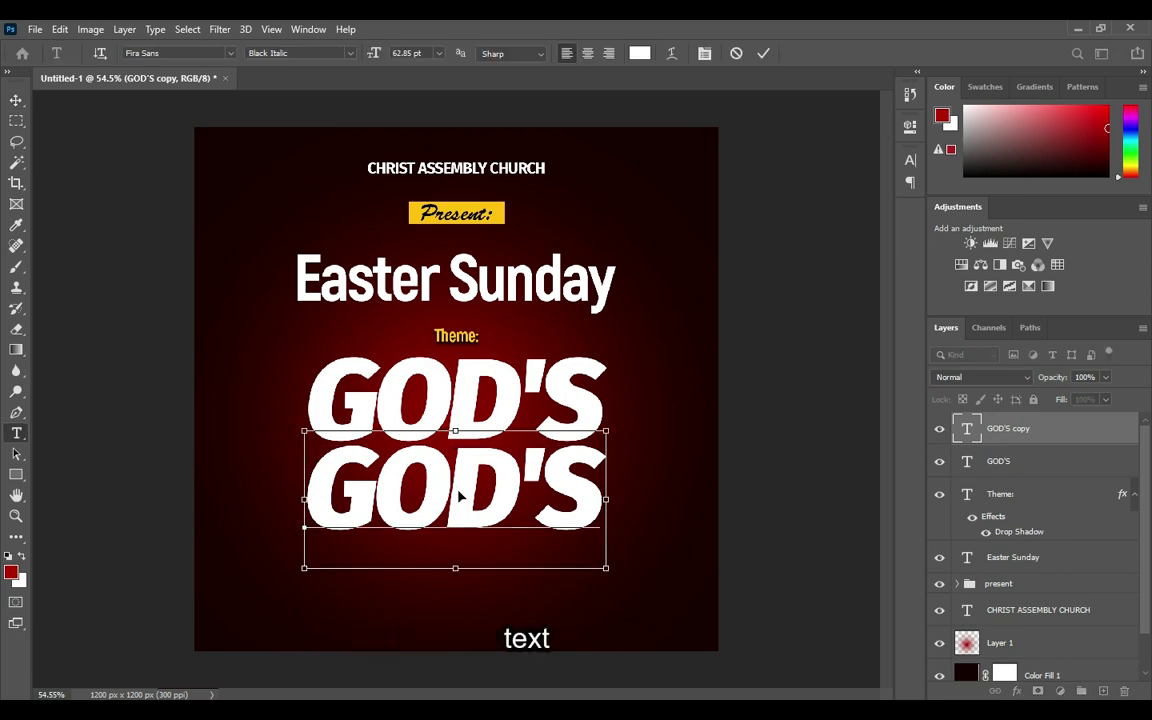
{"action": "key", "text": "ctrl+a"}
{"action": "key", "text": "alt+Tab"}
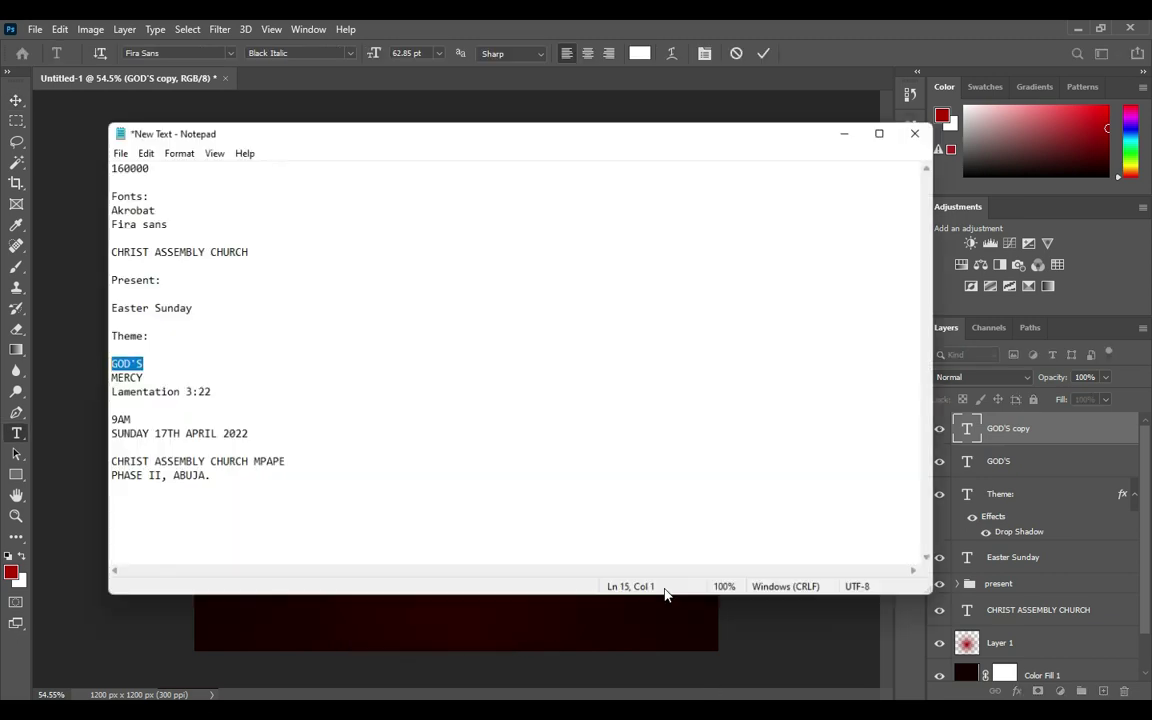
{"action": "key", "text": "ctrl+c"}
{"action": "double_click", "coordinate": [134, 365]}
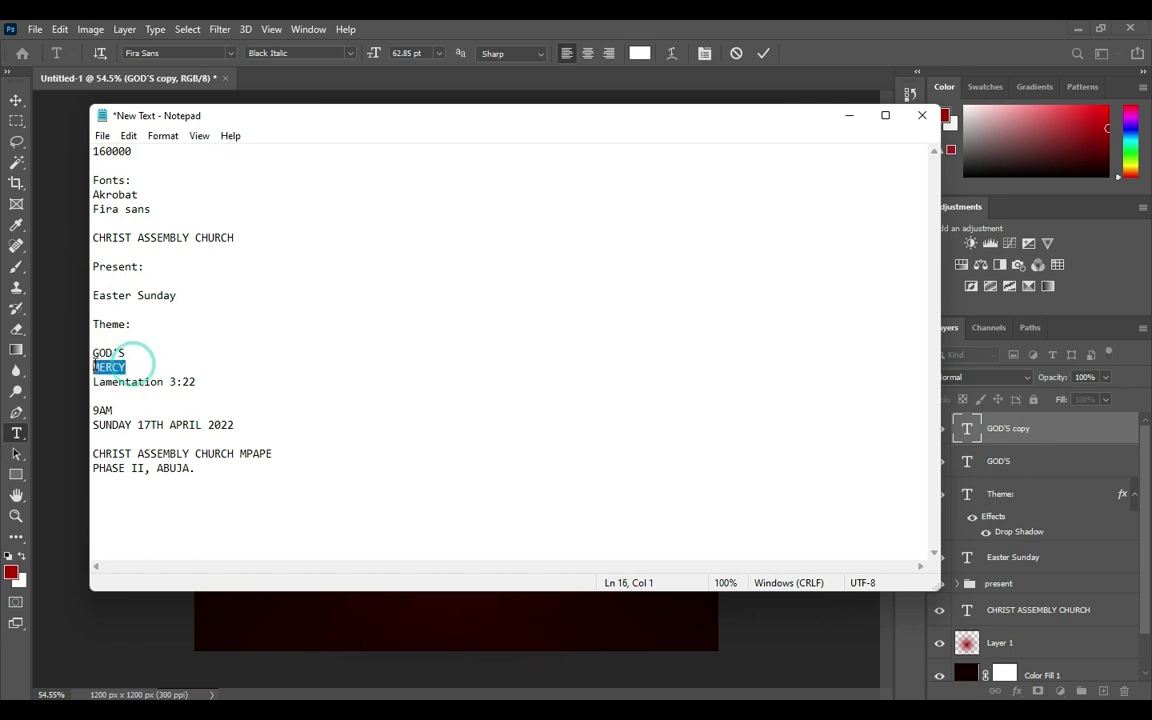
{"action": "left_click", "coordinate": [848, 121]}
{"action": "key", "text": "ctrl+v"}
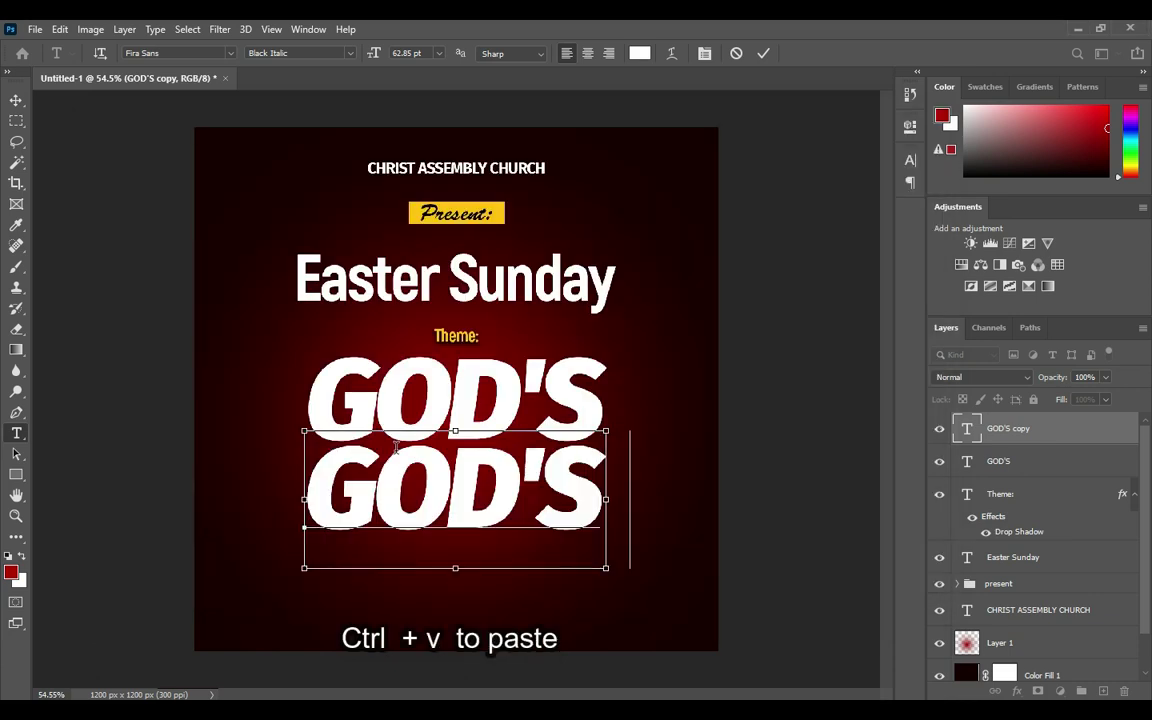
{"action": "type", "text": "MERCY"}
{"action": "left_click", "coordinate": [763, 53]}
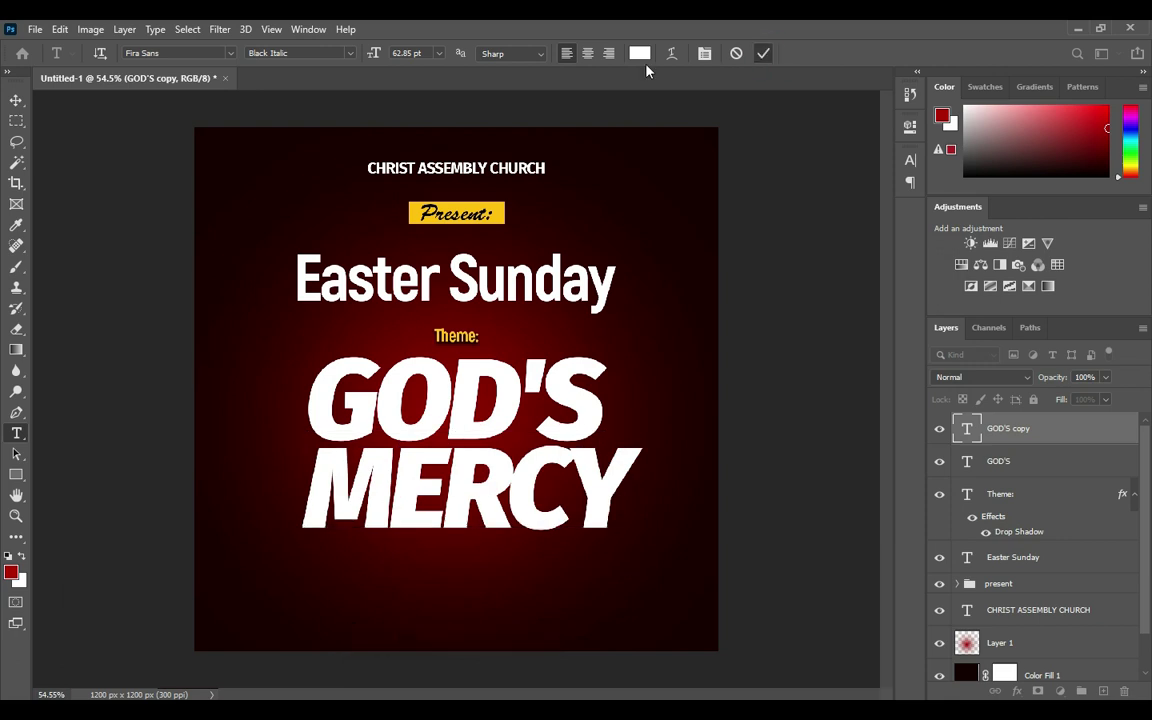
- Colour MERCY the Present box yellow (ffbf03) and centre it horizontally on the flyer
{"action": "left_click", "coordinate": [640, 53]}
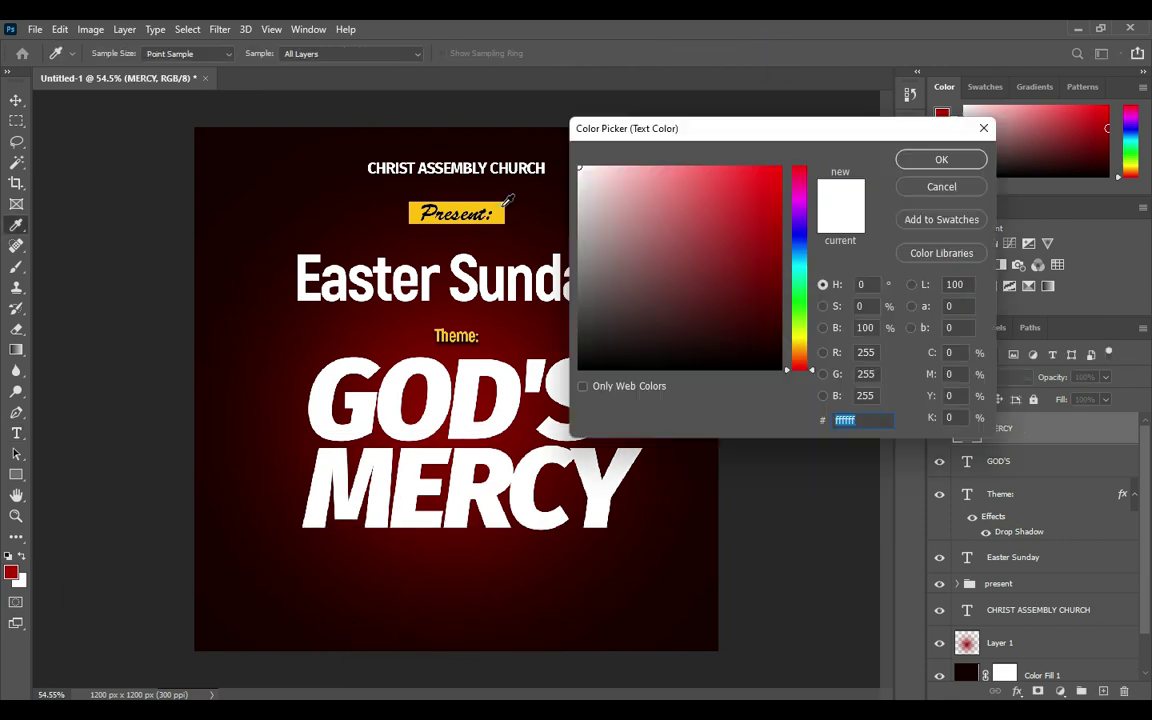
{"action": "left_click", "coordinate": [500, 206]}
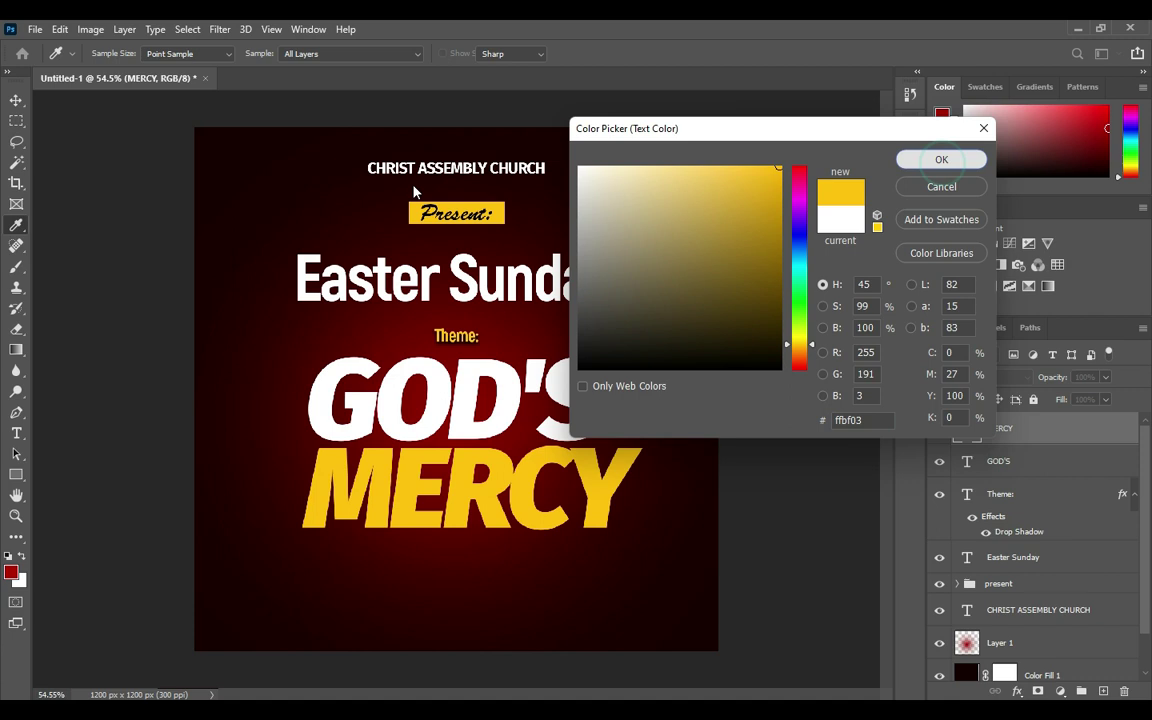
{"action": "left_click", "coordinate": [941, 162]}
{"action": "left_click", "coordinate": [20, 101]}
{"action": "key", "text": "ctrl+a"}
{"action": "left_click", "coordinate": [363, 53]}
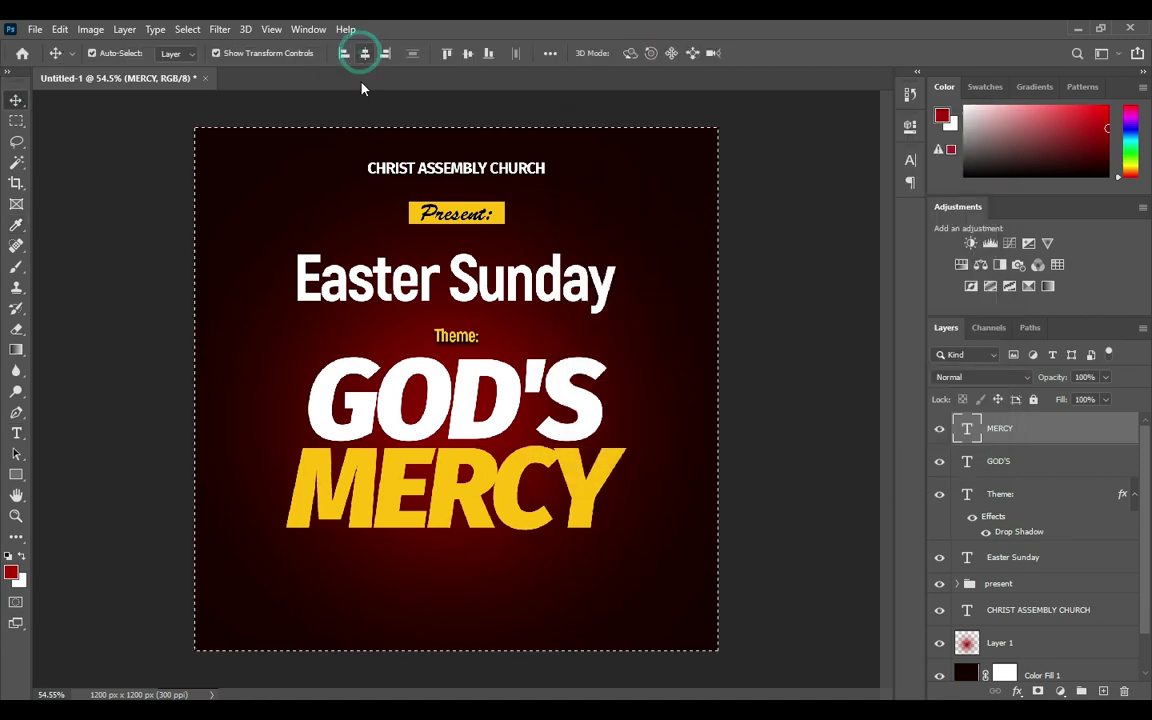
{"action": "key", "text": "ctrl+d"}
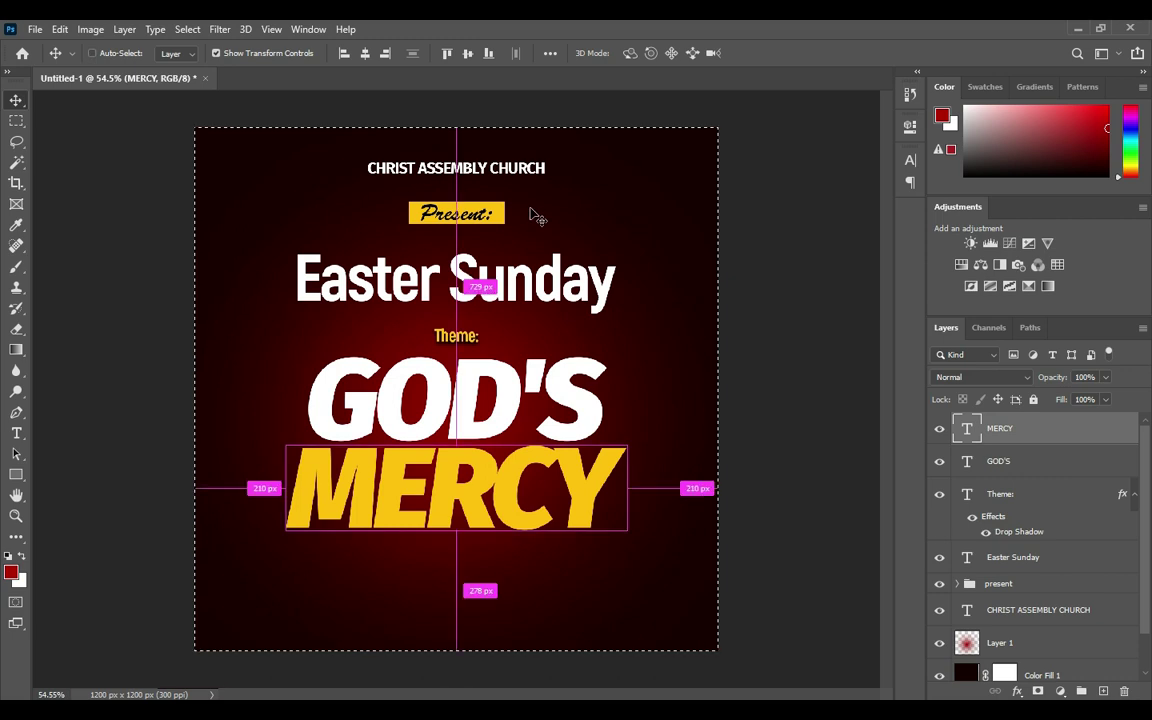
{"action": "key", "text": "ctrl+0"}
{"action": "scroll", "coordinate": [420, 573], "scroll_direction": "up", "scroll_amount": 1}
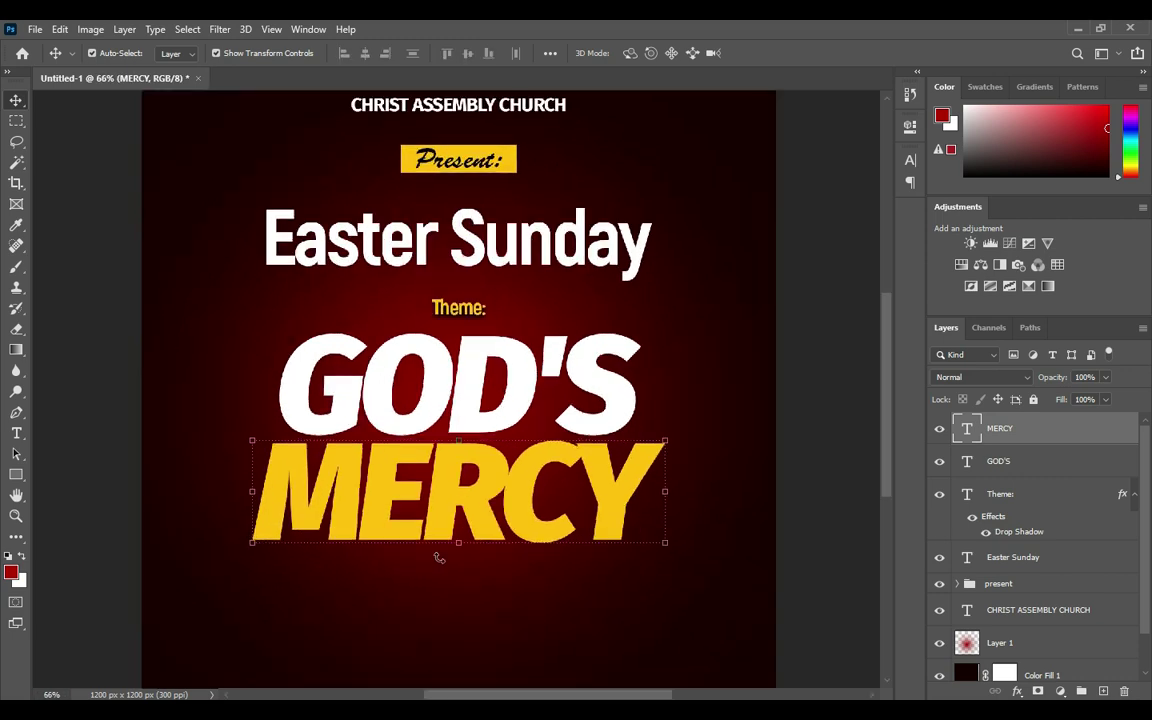
{"action": "left_click_drag", "start_coordinate": [885, 477], "coordinate": [891, 504]}
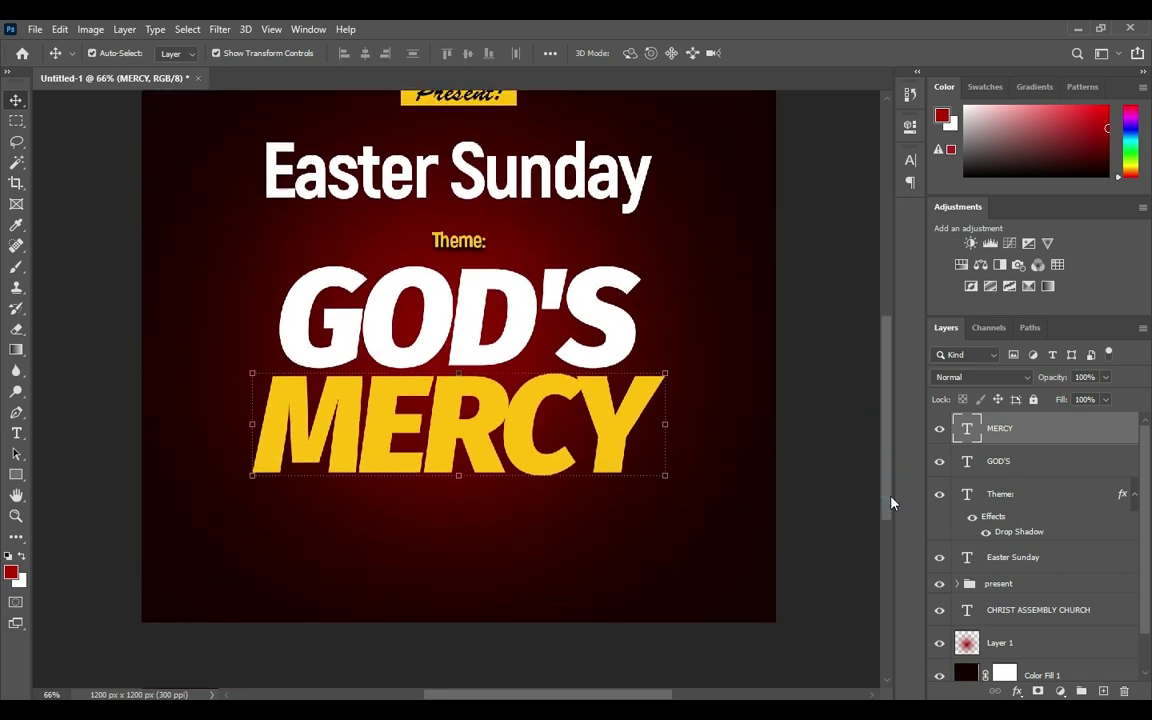
- Copy the Lamentation 3:22 line from the notes and begin text near the flyer's bottom-left
{"action": "key", "text": "alt+Tab"}
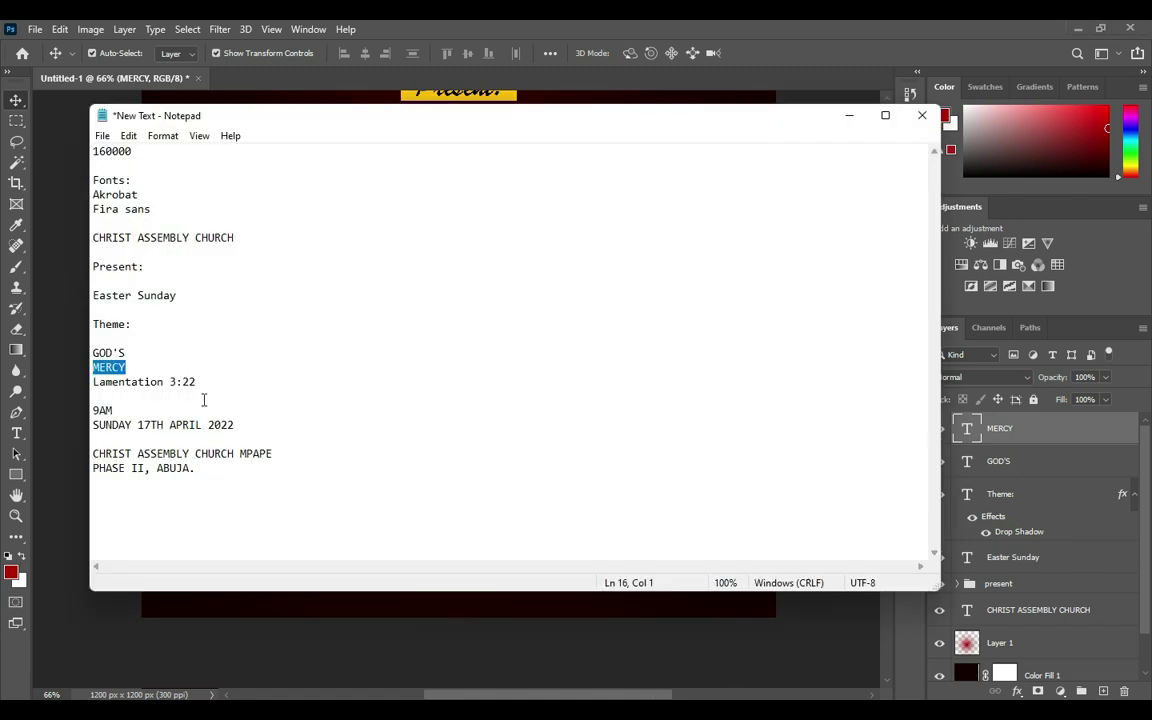
{"action": "left_click", "coordinate": [196, 383]}
{"action": "key", "text": "shift+Home"}
{"action": "key", "text": "ctrl+c"}
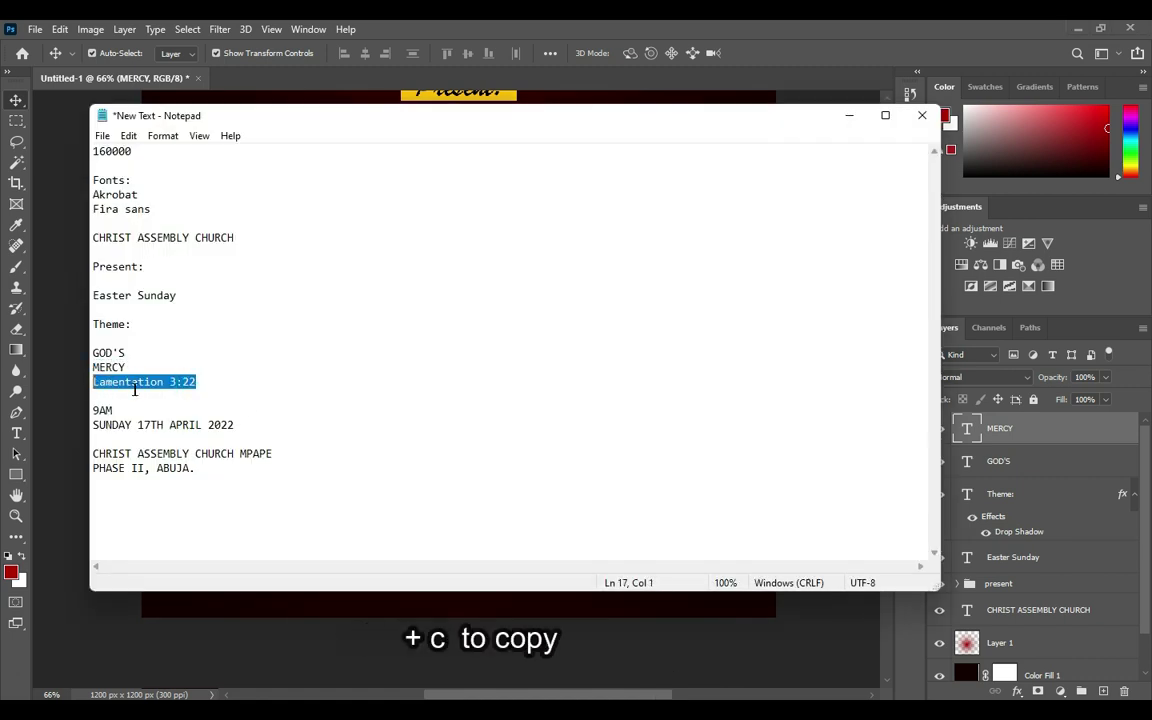
{"action": "key", "text": "alt+Tab"}
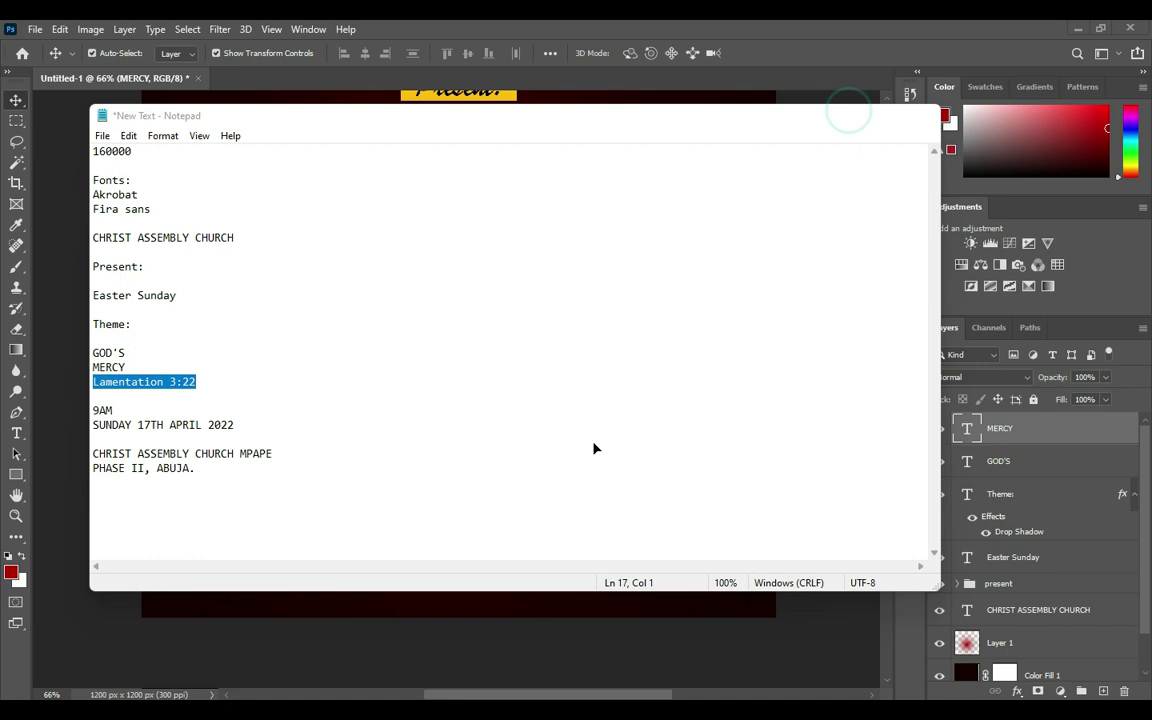
{"action": "key", "text": "t"}
{"action": "left_click", "coordinate": [260, 597]}
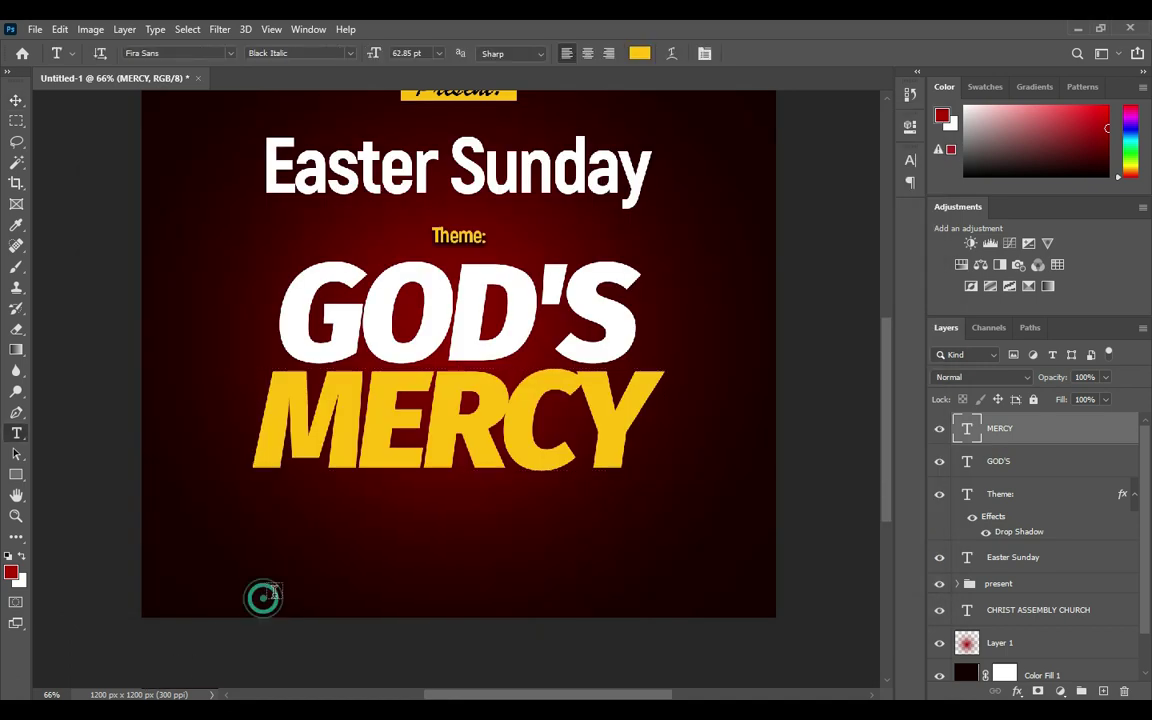
- Paste the Lamentation 3:22 line as white Akrobat Bold text
{"action": "key", "text": "ctrl+v"}
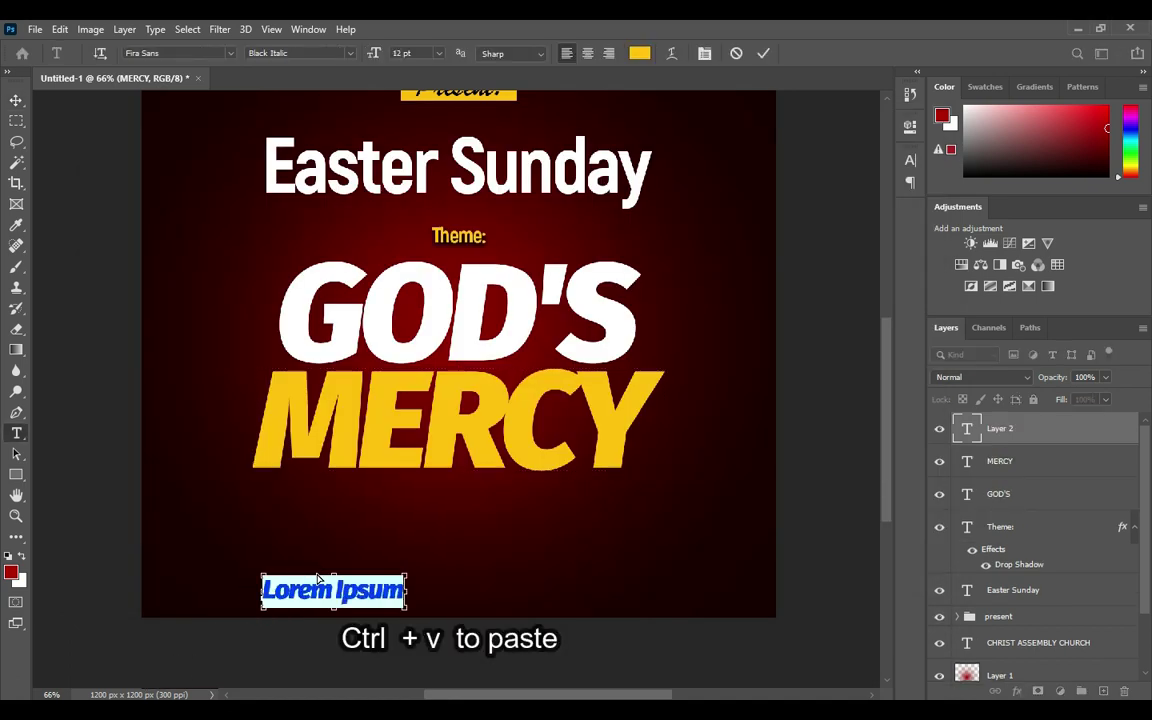
{"action": "left_click", "coordinate": [764, 53]}
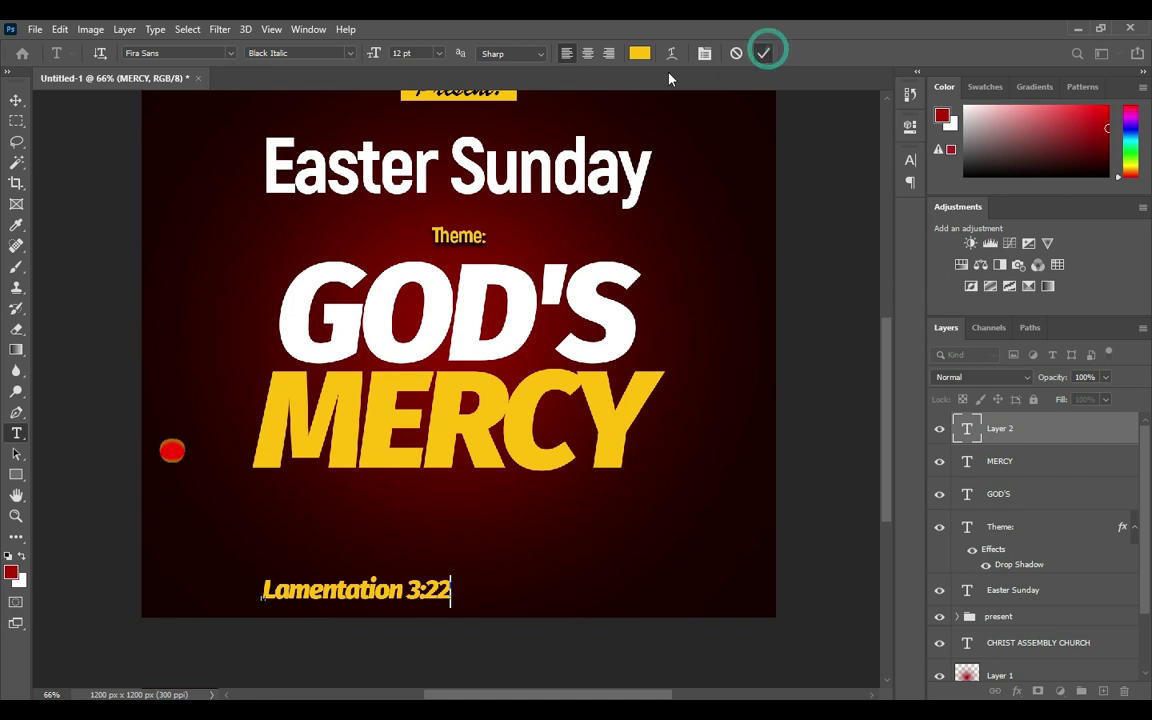
{"action": "left_click", "coordinate": [639, 53]}
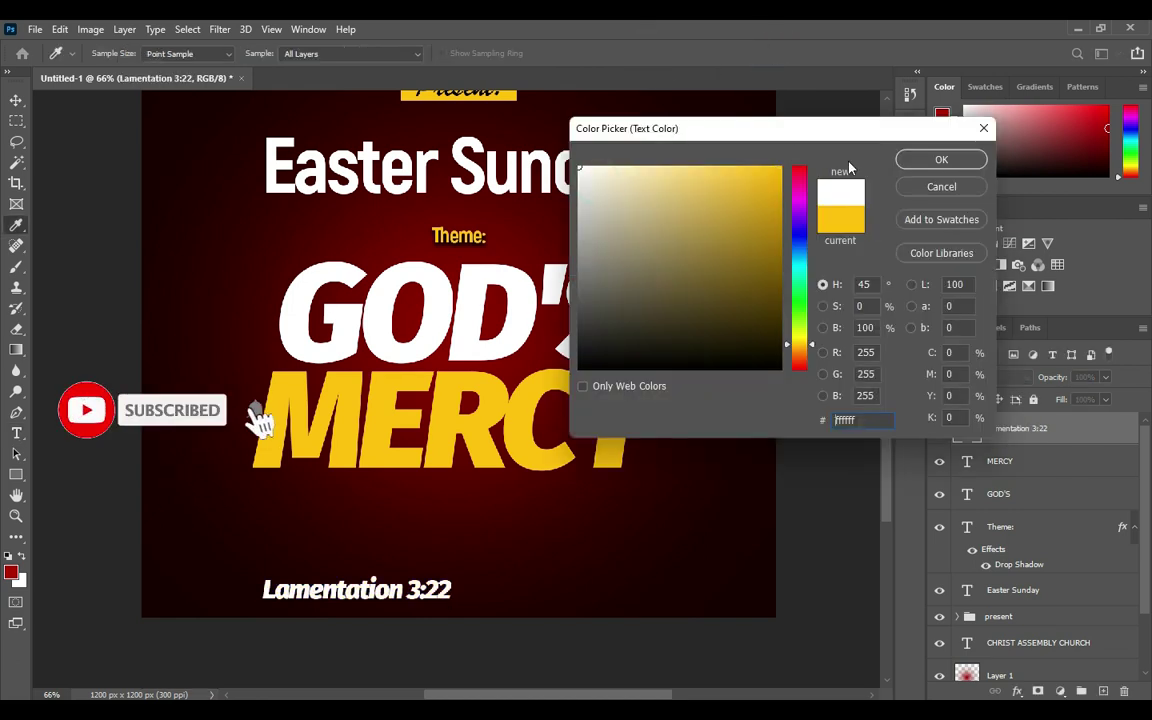
{"action": "key", "text": "Escape"}
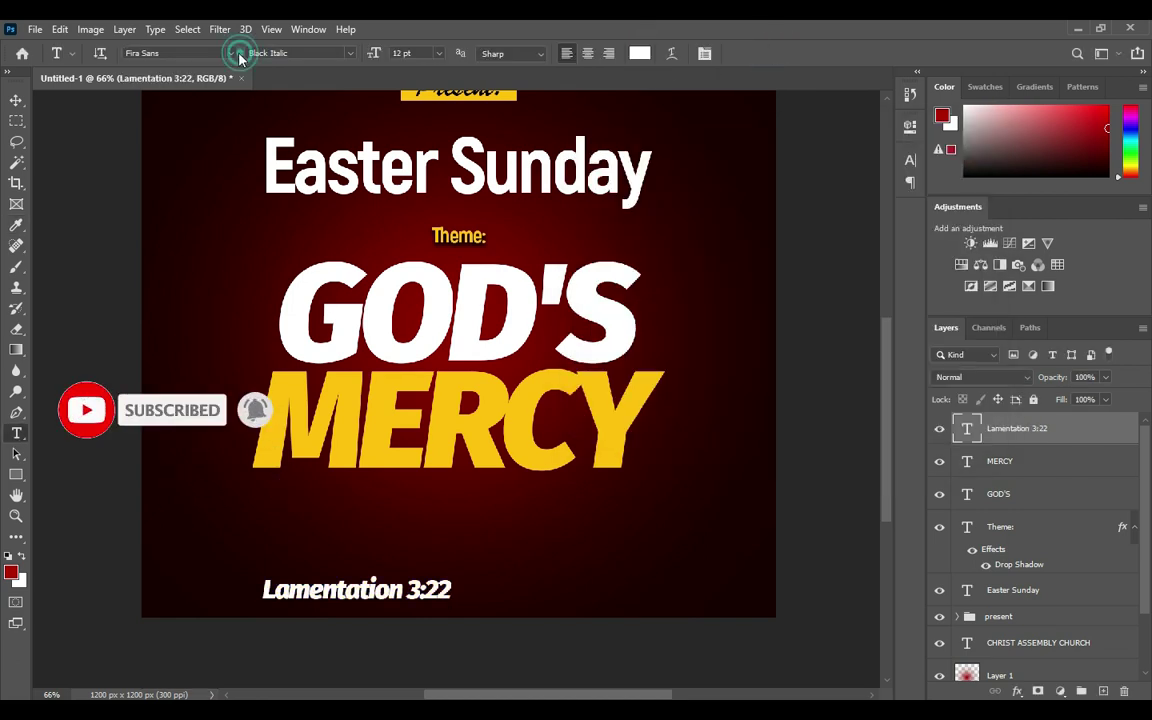
{"action": "left_click", "coordinate": [232, 53]}
{"action": "left_click", "coordinate": [190, 118]}
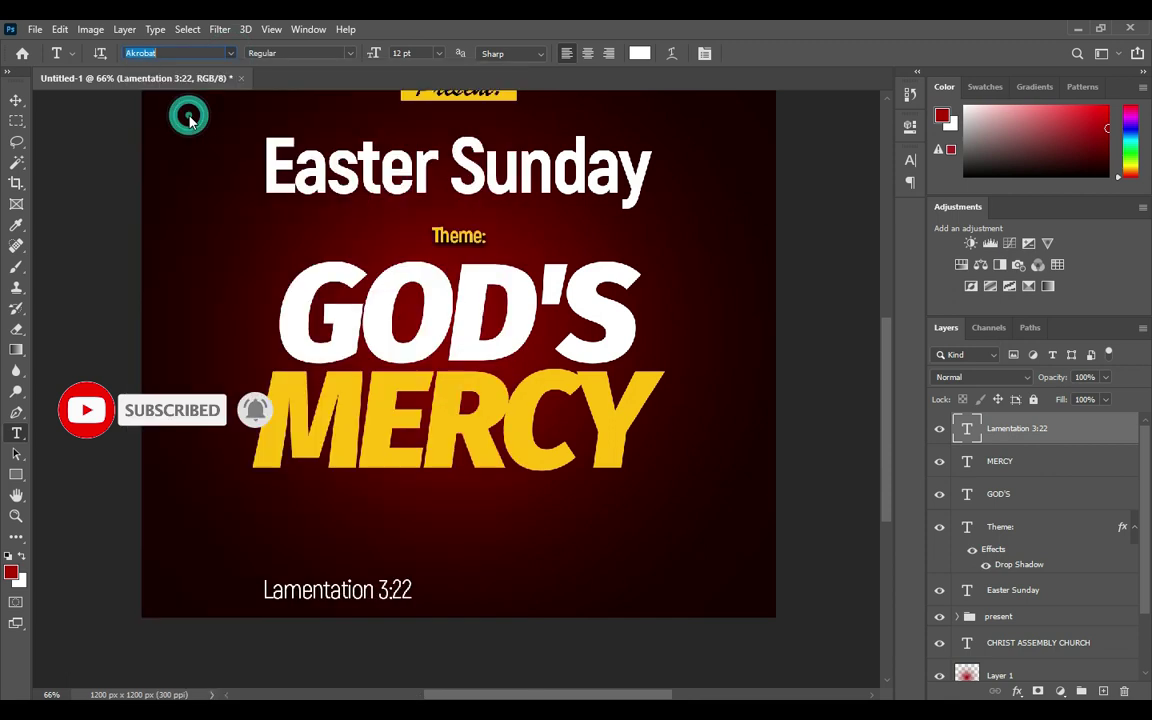
{"action": "left_click", "coordinate": [318, 50]}
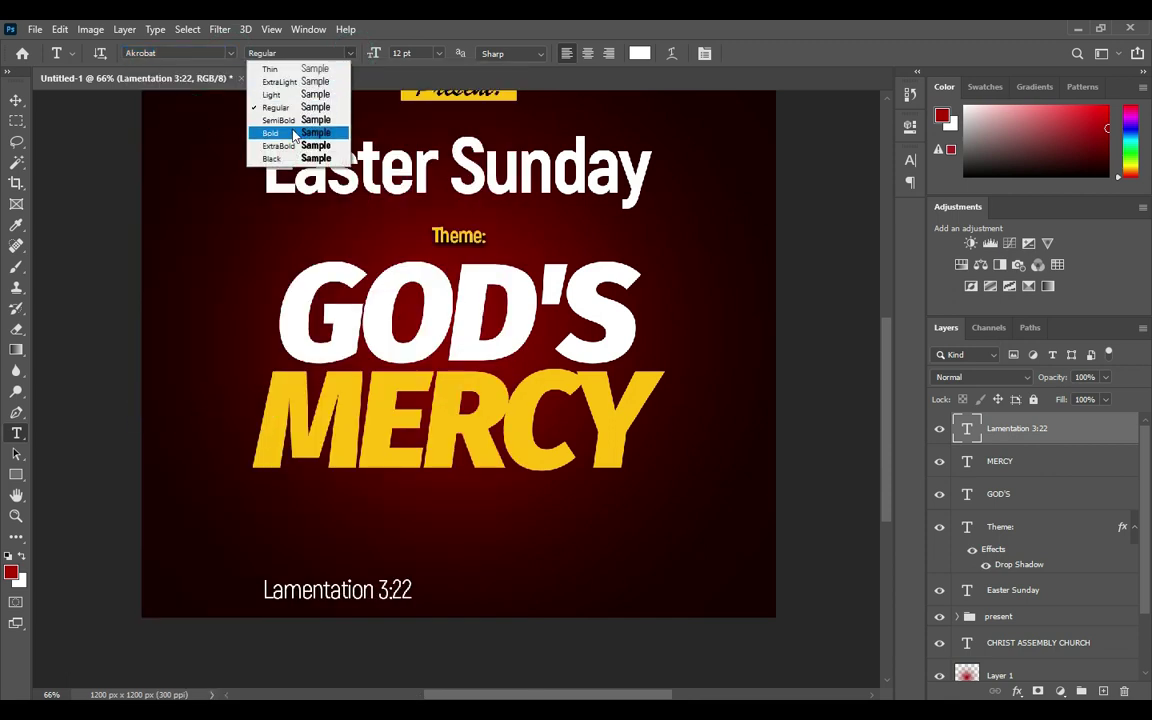
{"action": "left_click", "coordinate": [290, 132]}
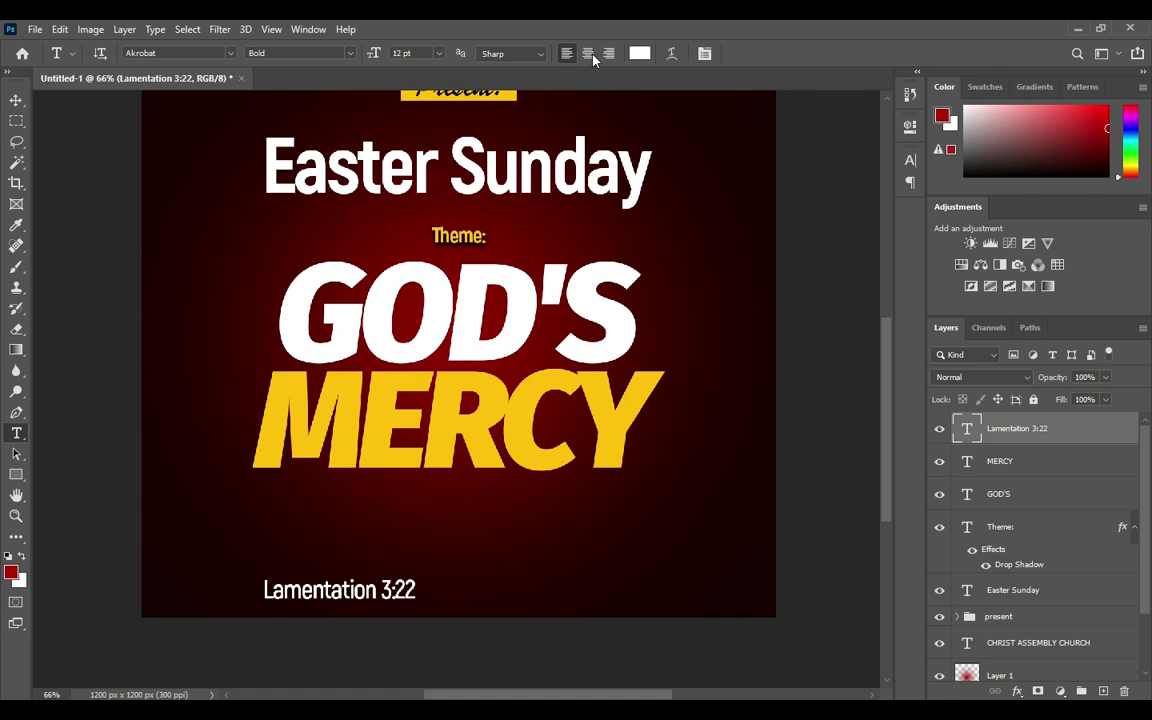
- Set the scripture line's tracking to 0 and move it up under MERCY
{"action": "left_click", "coordinate": [16, 100]}
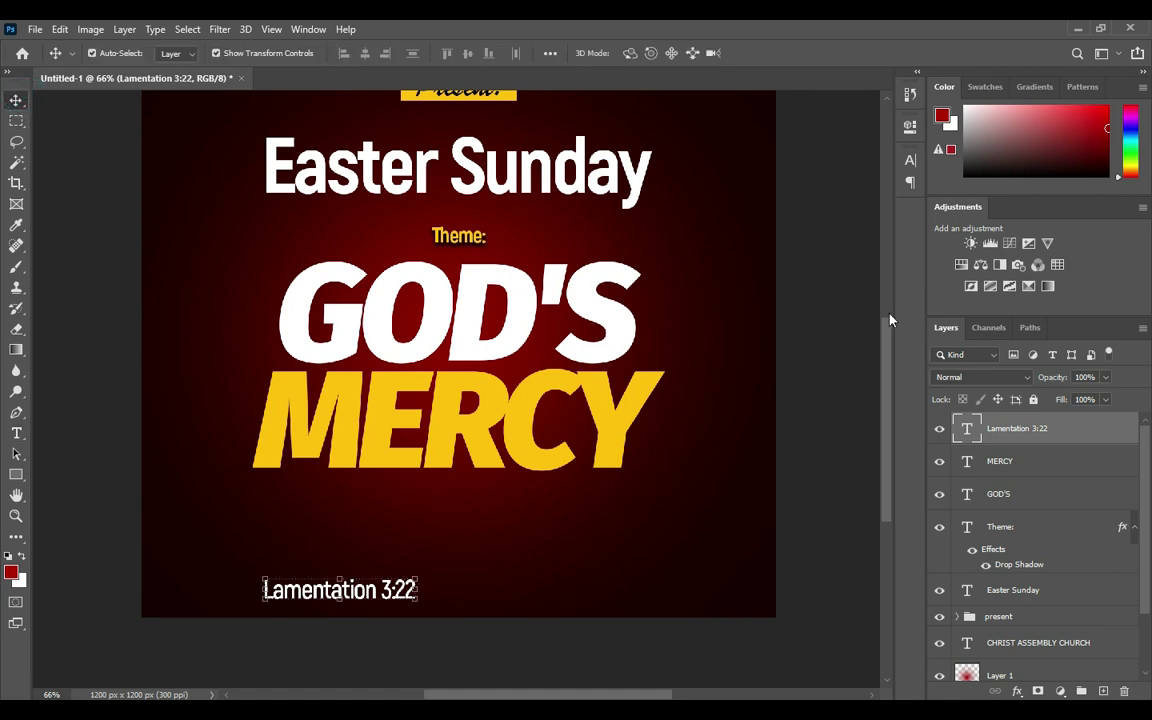
{"action": "left_click", "coordinate": [910, 160]}
{"action": "left_click", "coordinate": [820, 220]}
{"action": "type", "text": "40"}
{"action": "key", "text": "Return"}
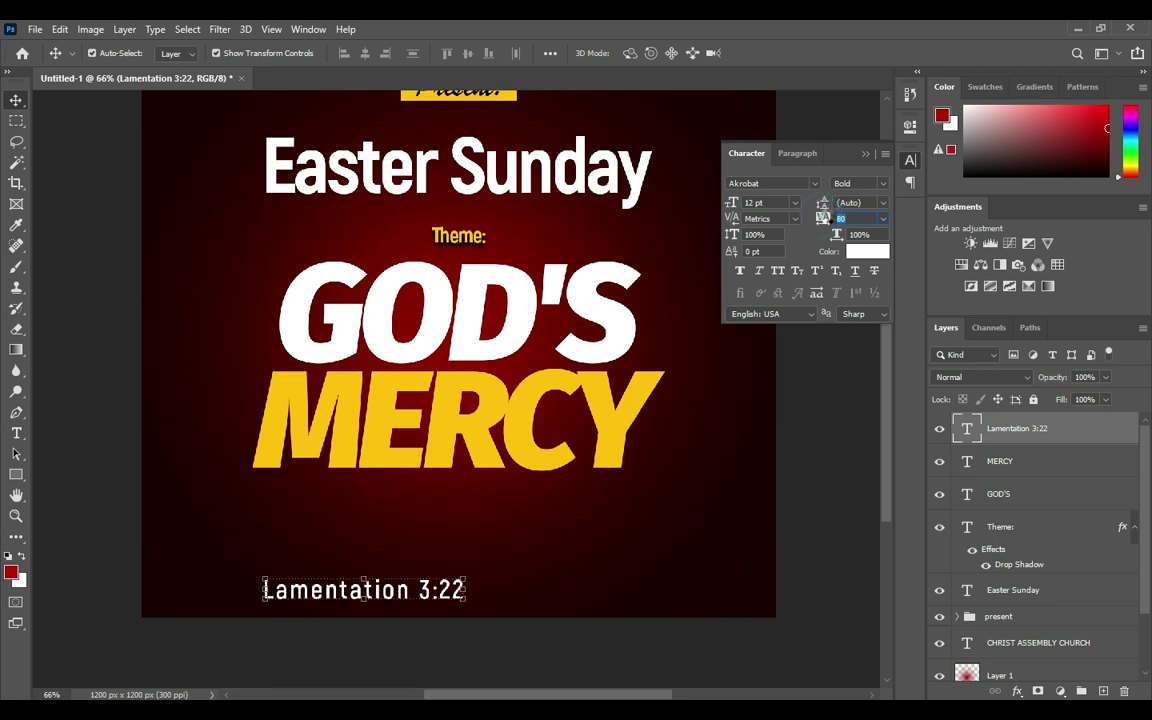
{"action": "type", "text": "0"}
{"action": "key", "text": "Return"}
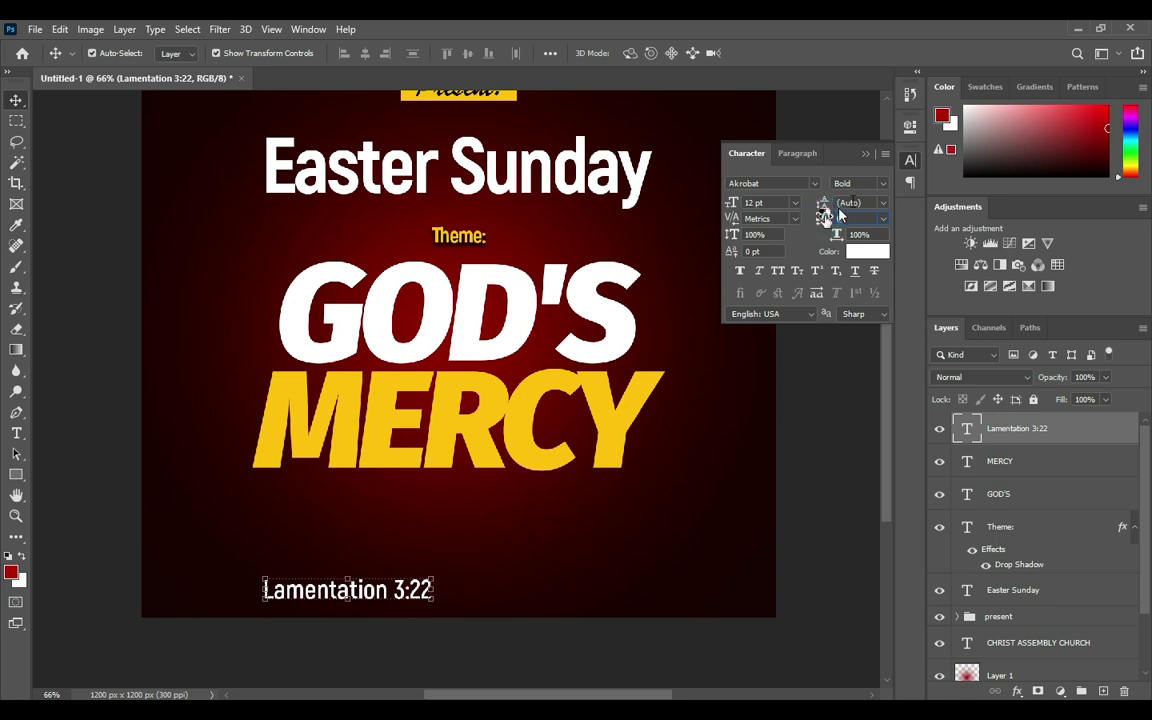
{"action": "left_click", "coordinate": [864, 156]}
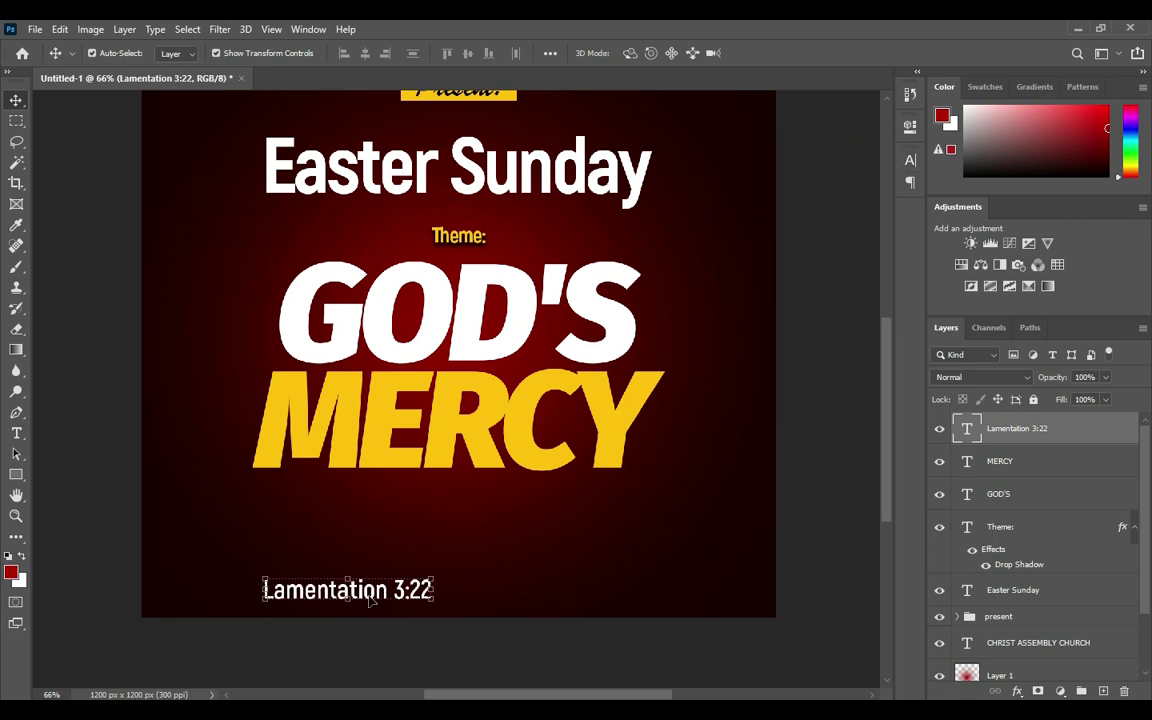
{"action": "mouse_move", "coordinate": [367, 594]}
{"action": "left_mouse_down"}
{"action": "mouse_move", "coordinate": [452, 500]}
{"action": "mouse_move", "coordinate": [432, 493]}
{"action": "left_mouse_up"}
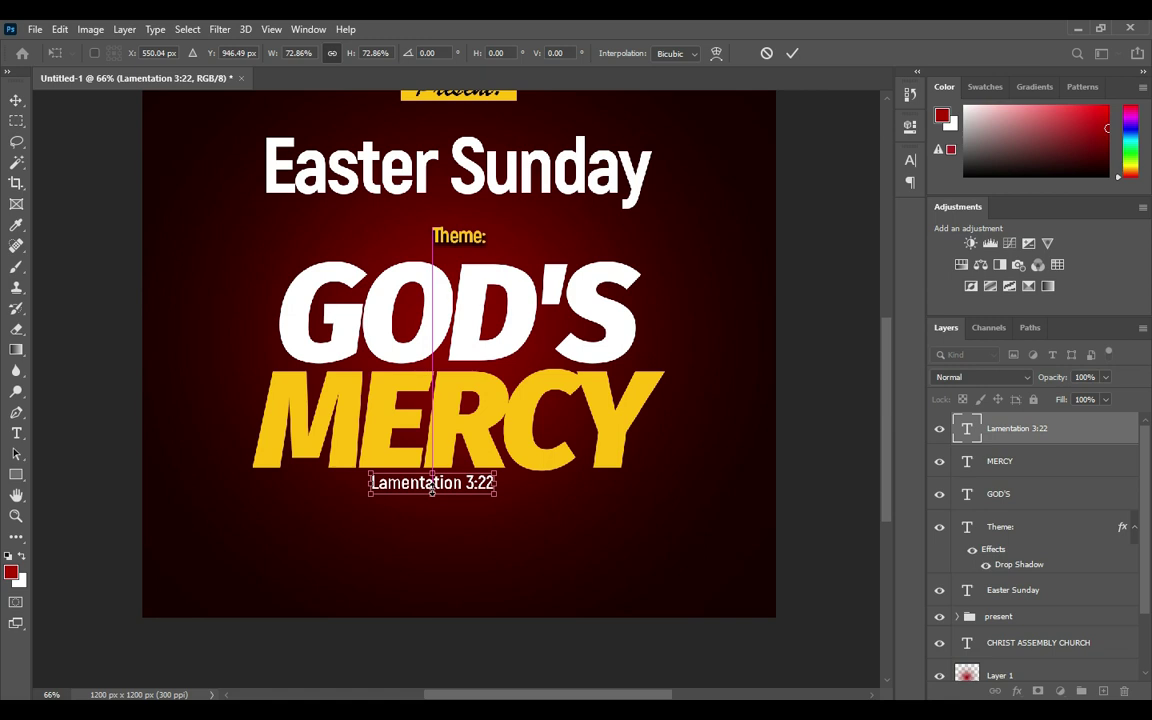
- Centre the resized Lamentation 3:22 line horizontally beneath MERCY
{"action": "left_click", "coordinate": [792, 53]}
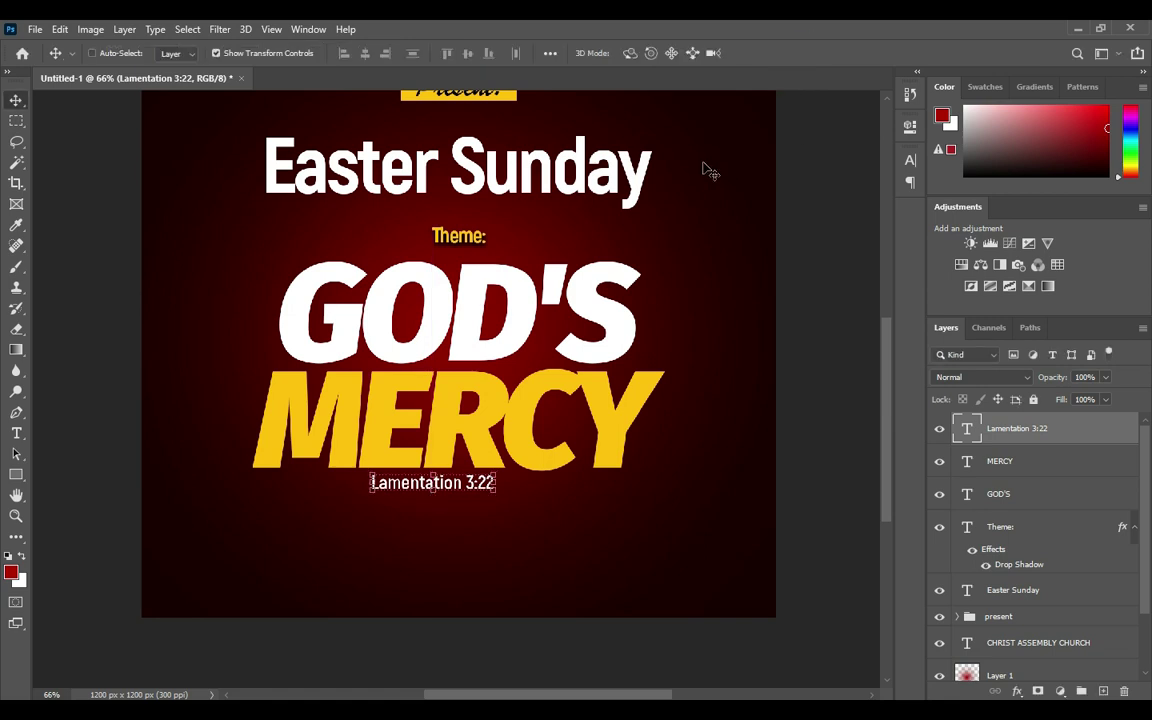
{"action": "key", "text": "ctrl+a"}
{"action": "left_click", "coordinate": [365, 55]}
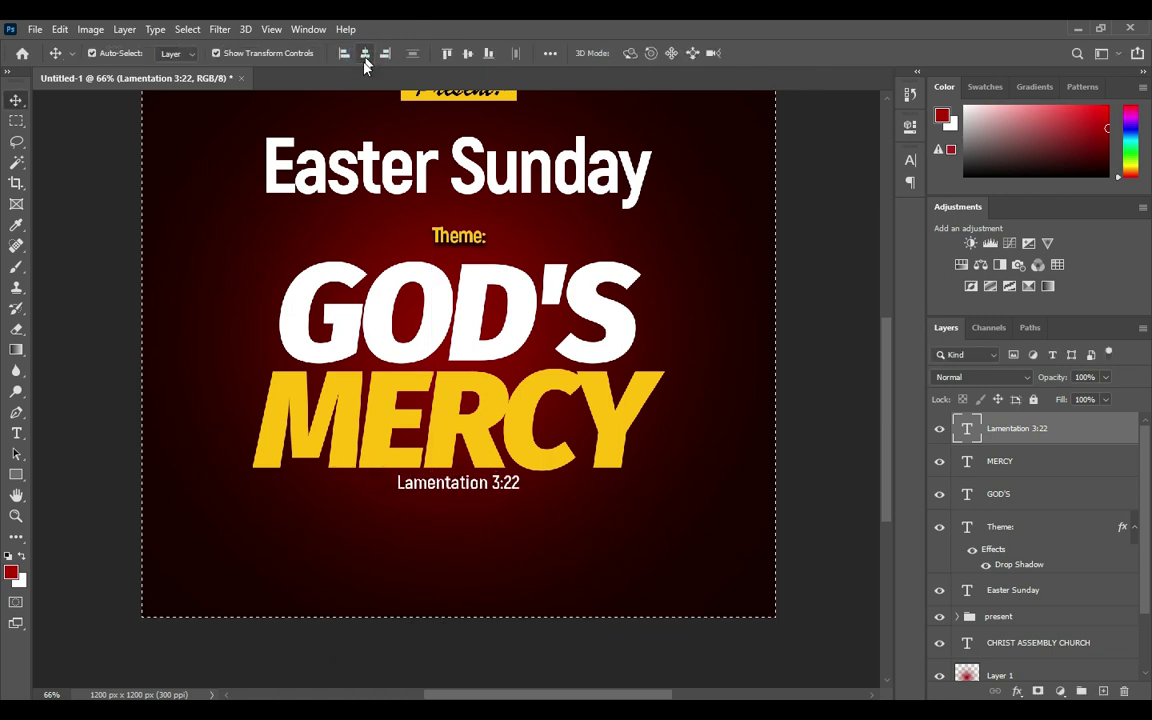
{"action": "key", "text": "ctrl+d"}
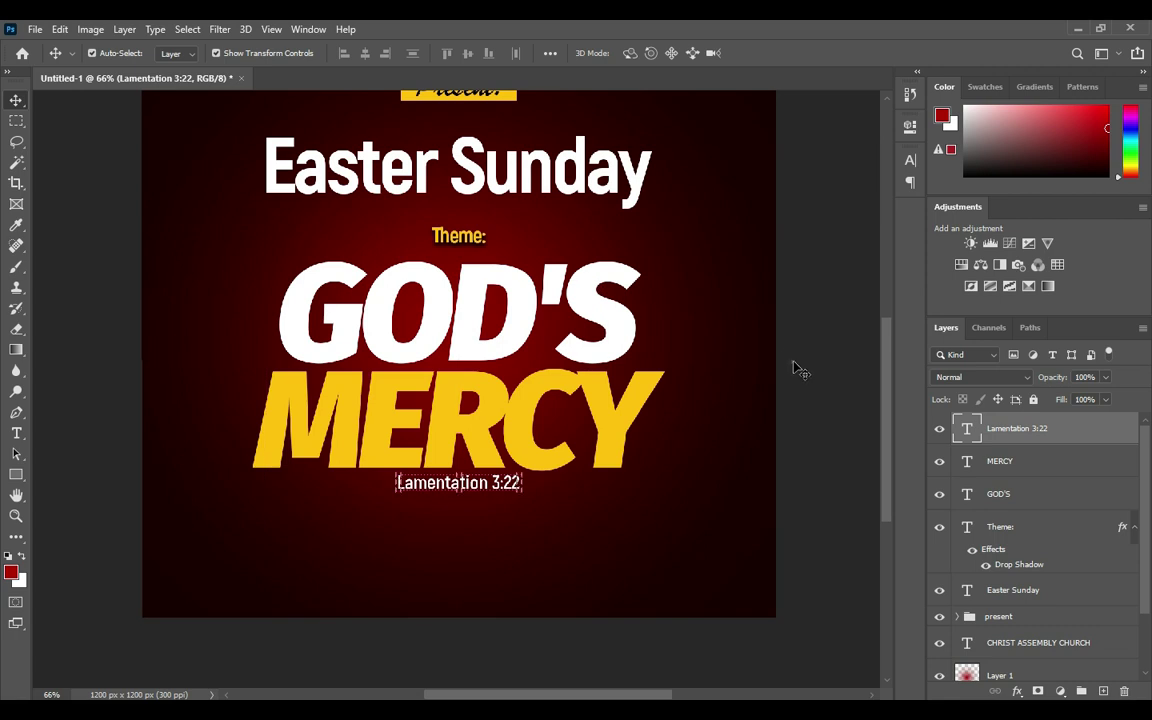
{"action": "left_click", "coordinate": [798, 370]}
{"action": "scroll", "coordinate": [798, 370], "scroll_direction": "down", "scroll_amount": 2}
{"action": "scroll", "coordinate": [450, 476], "scroll_direction": "down", "scroll_amount": 2}
{"action": "scroll", "coordinate": [452, 531], "scroll_direction": "up", "scroll_amount": 1}
{"action": "scroll", "coordinate": [455, 532], "scroll_direction": "up", "scroll_amount": 2}
{"action": "scroll", "coordinate": [460, 535], "scroll_direction": "up", "scroll_amount": 1}
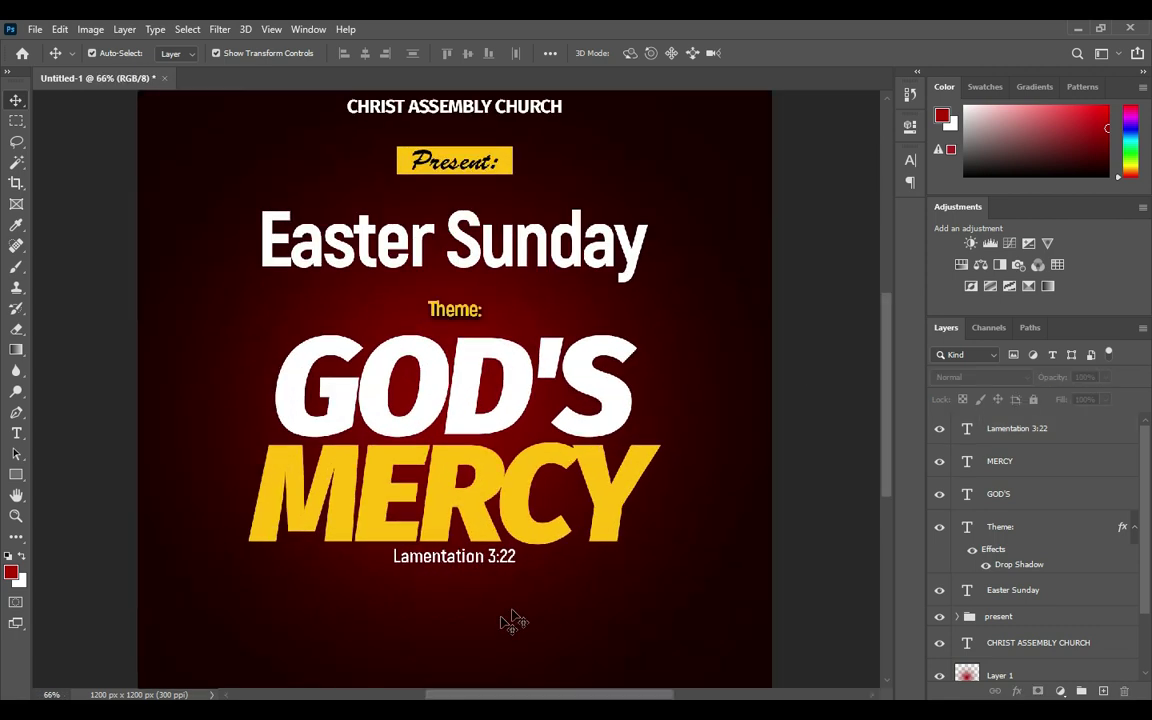
{"action": "scroll", "coordinate": [505, 620], "scroll_direction": "up", "scroll_amount": 1}
{"action": "left_click_drag", "start_coordinate": [885, 470], "coordinate": [874, 490]}
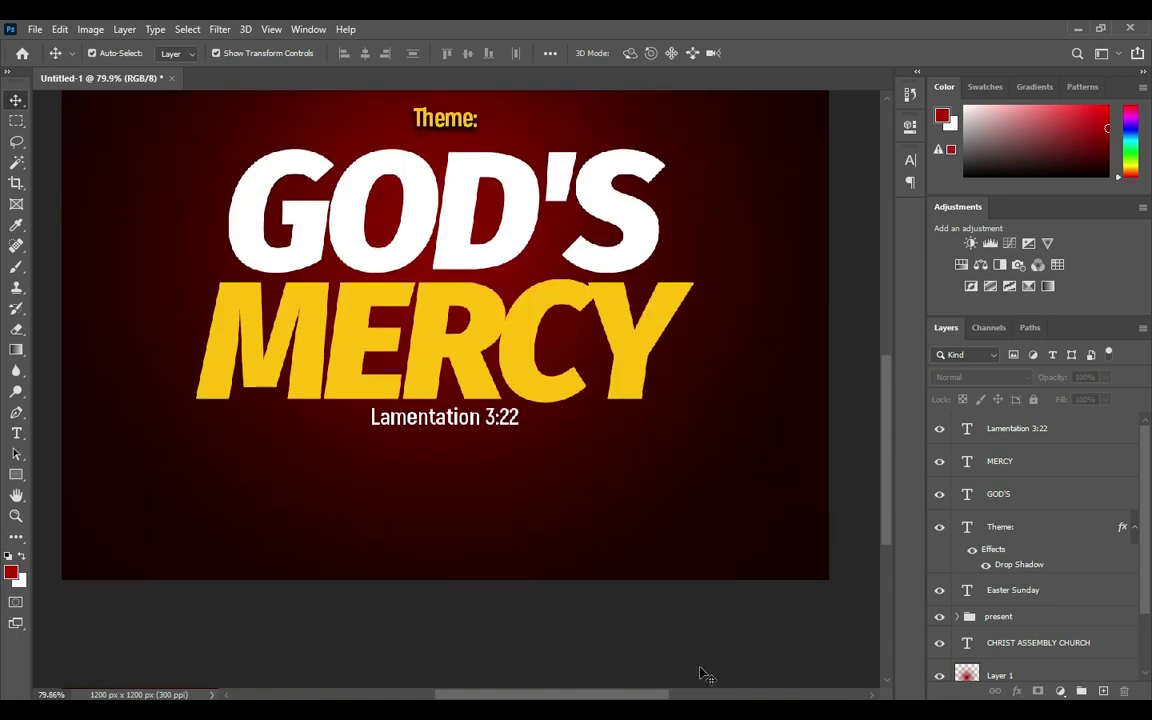
- Copy 9AM from the Notepad flyer notes and minimise them
{"action": "key", "text": "alt+Tab"}
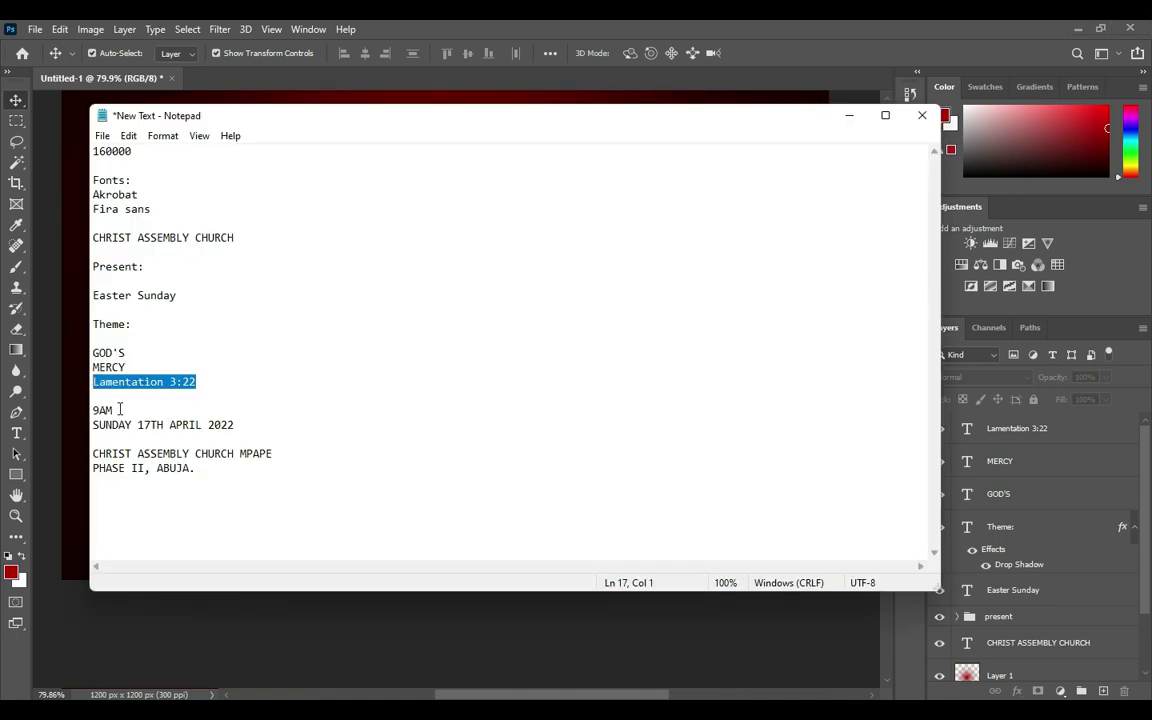
{"action": "double_click", "coordinate": [113, 409]}
{"action": "key", "text": "ctrl+c"}
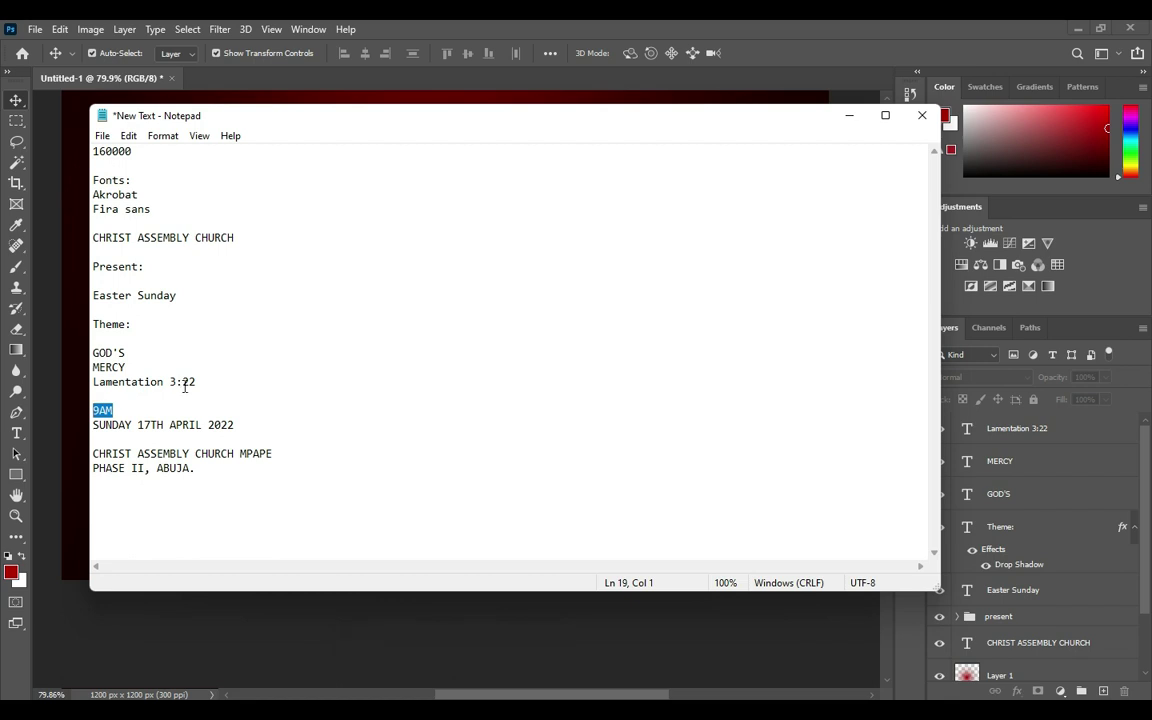
{"action": "left_click", "coordinate": [849, 116]}
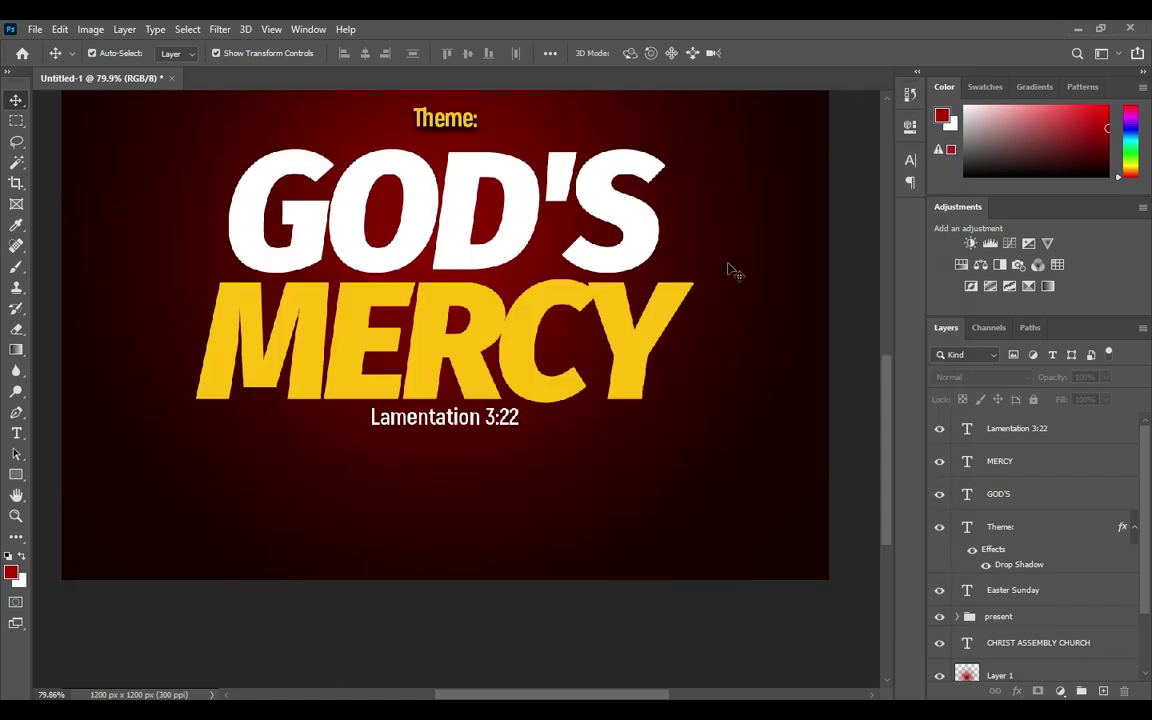
- Paste 9AM as new text and enlarge the 9 to about 30 pt
{"action": "left_click_drag", "start_coordinate": [885, 476], "coordinate": [870, 364]}
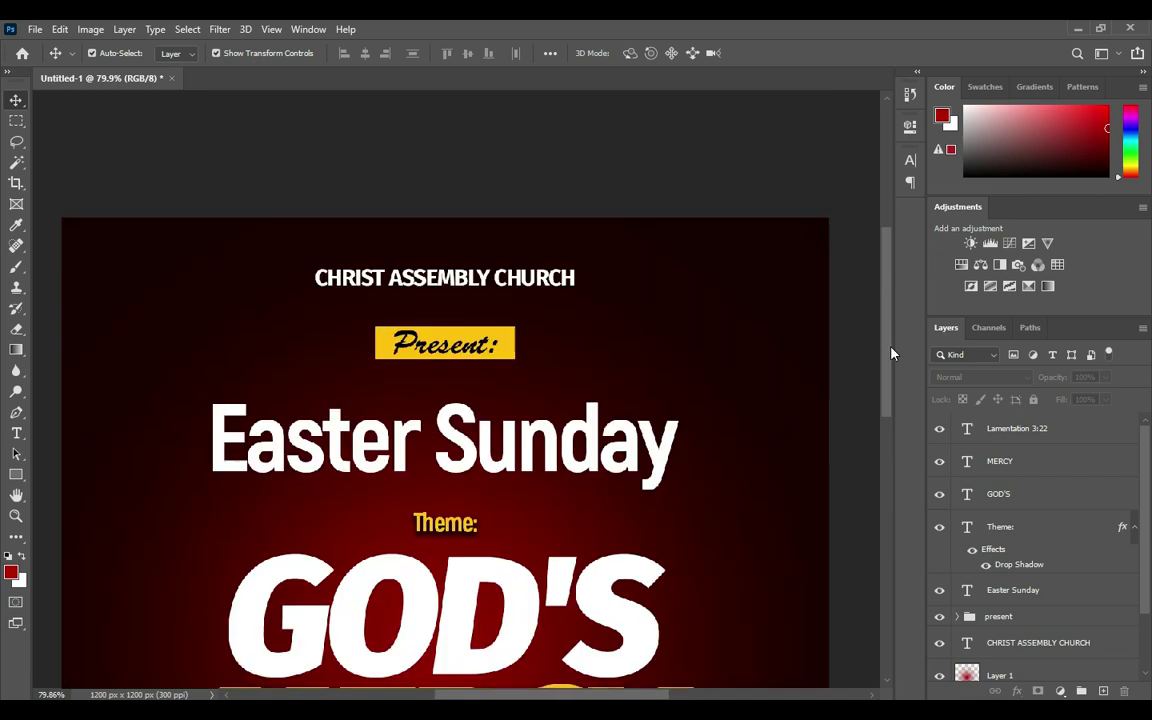
{"action": "key", "text": "t"}
{"action": "left_click", "coordinate": [687, 291]}
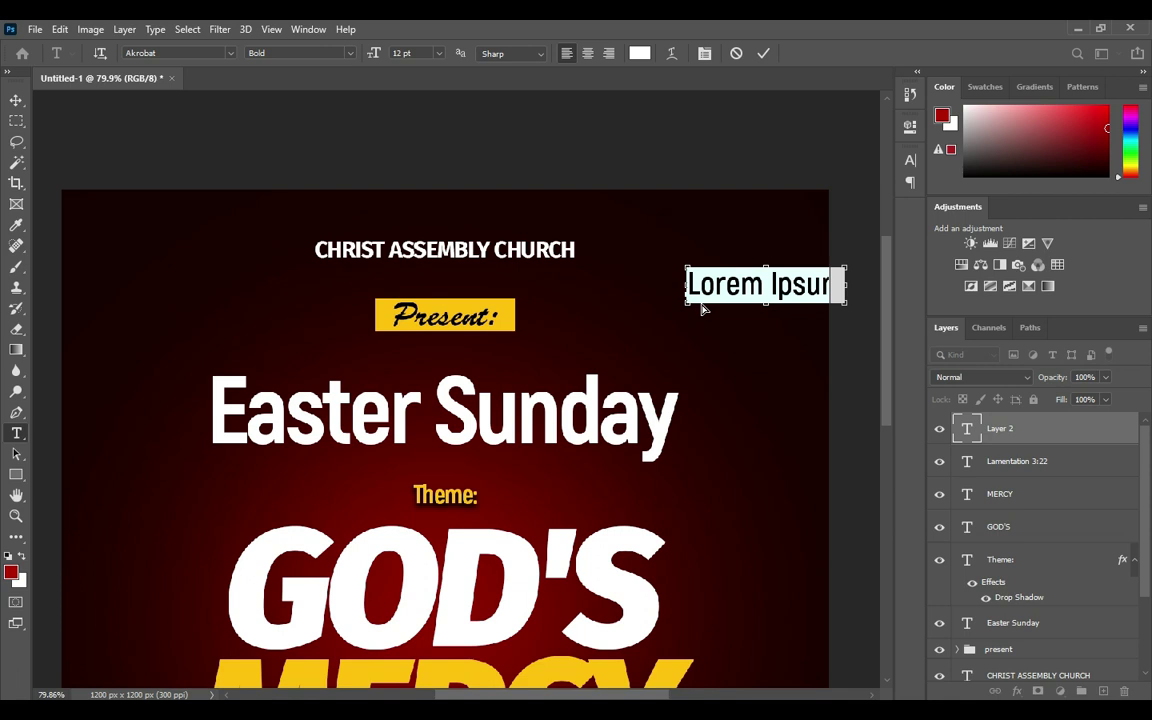
{"action": "key", "text": "ctrl+v"}
{"action": "left_click", "coordinate": [765, 55]}
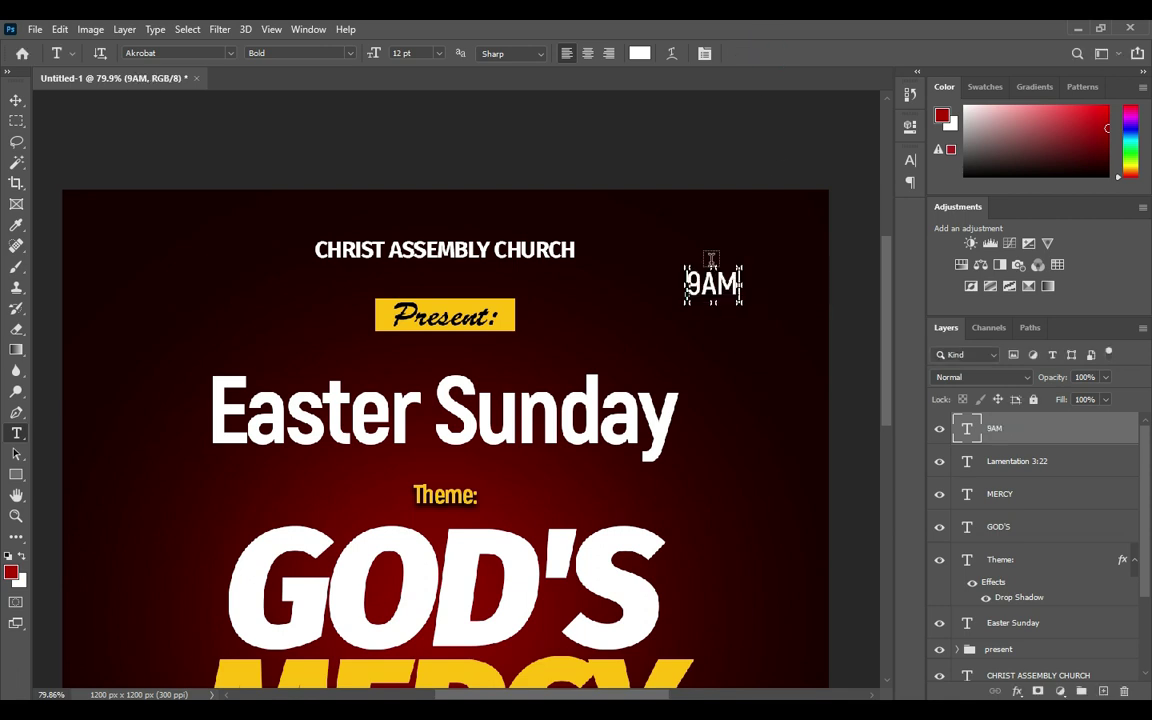
{"action": "left_click_drag", "start_coordinate": [686, 284], "coordinate": [703, 284]}
{"action": "mouse_move", "coordinate": [372, 54]}
{"action": "left_mouse_down"}
{"action": "mouse_move", "coordinate": [385, 57]}
{"action": "mouse_move", "coordinate": [370, 55]}
{"action": "left_mouse_up"}
{"action": "left_click", "coordinate": [765, 54]}
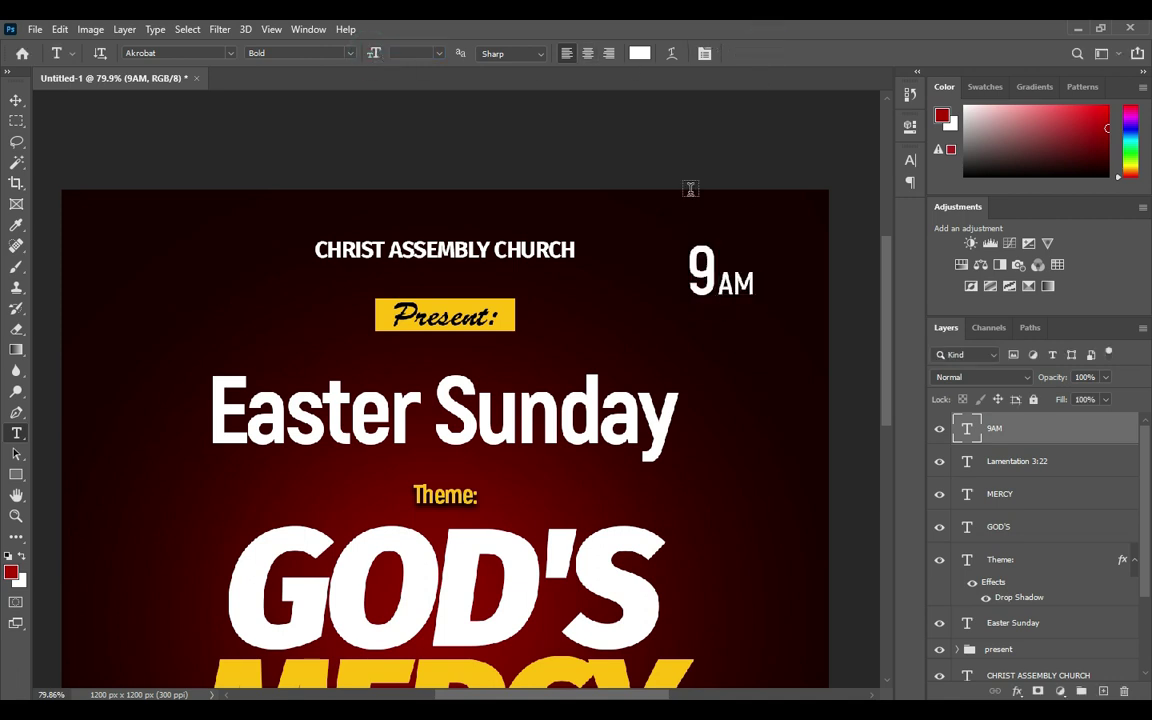
- Colour 9AM the Present box yellow and place it beside Easter Sunday
{"action": "left_click", "coordinate": [641, 53]}
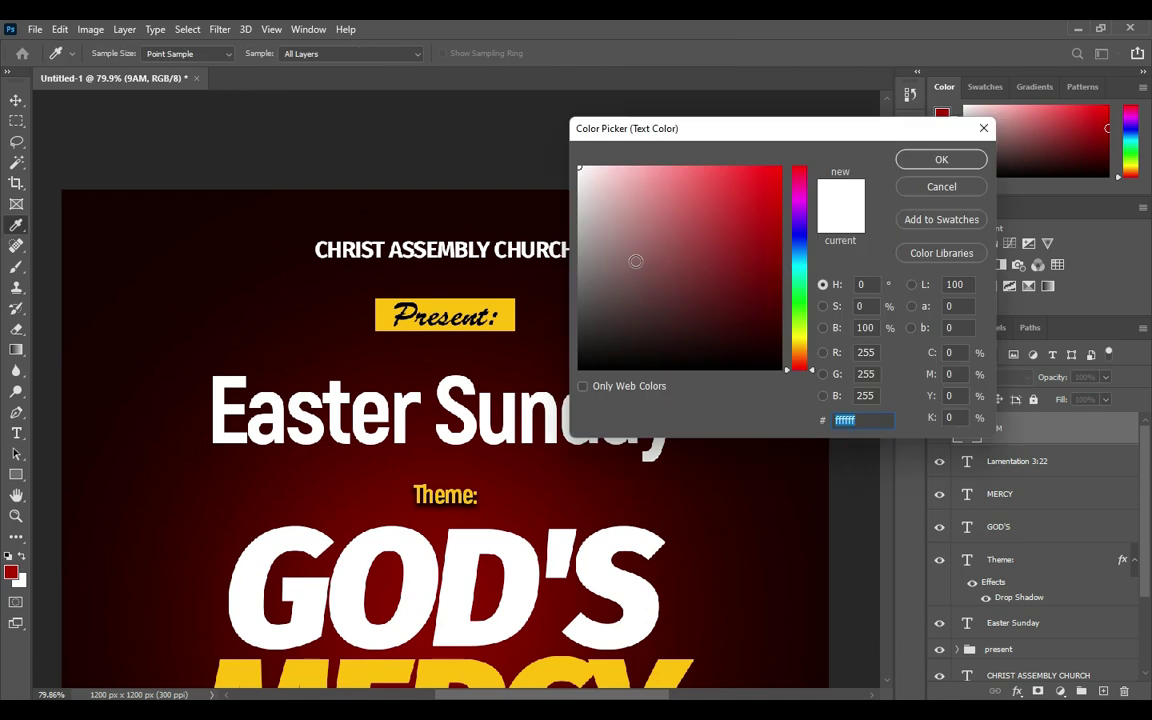
{"action": "left_click", "coordinate": [514, 299]}
{"action": "left_click", "coordinate": [940, 160]}
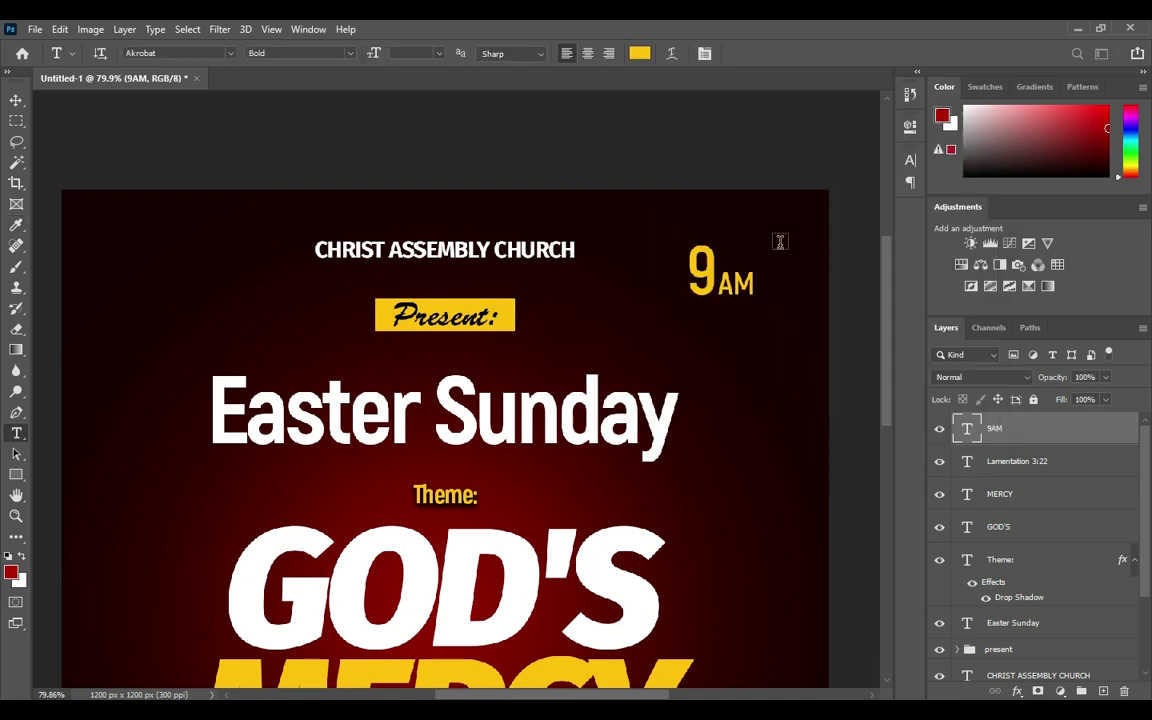
{"action": "left_click", "coordinate": [17, 100]}
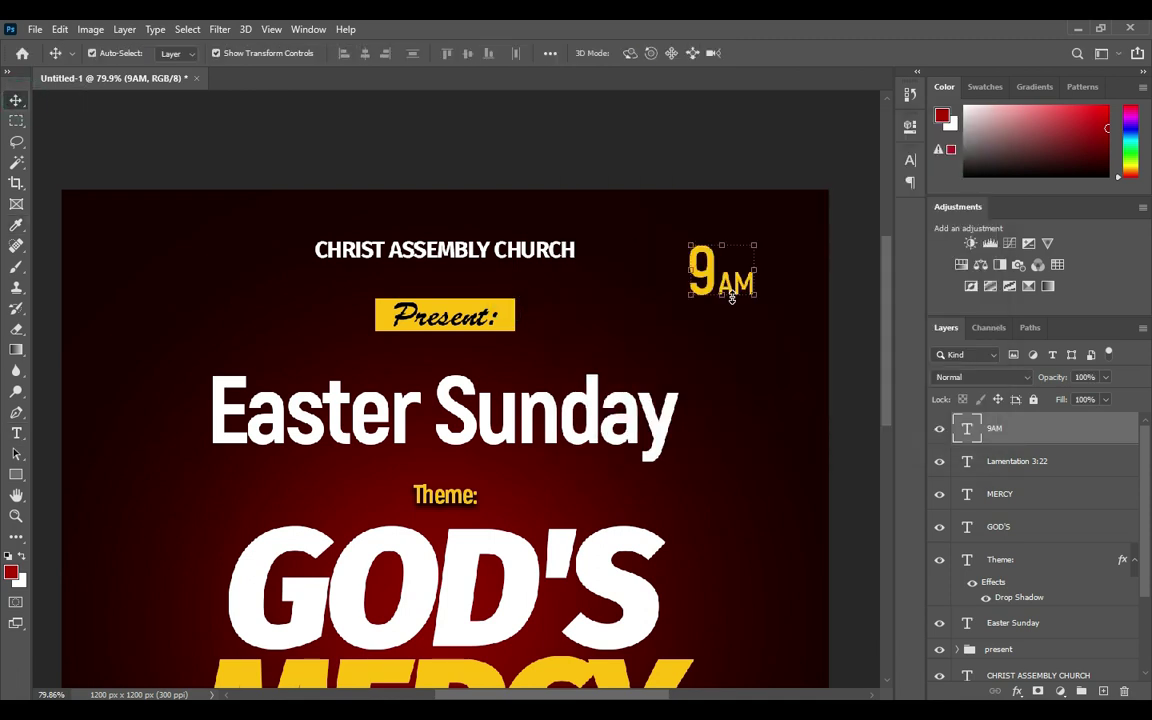
{"action": "left_click_drag", "start_coordinate": [733, 287], "coordinate": [755, 391]}
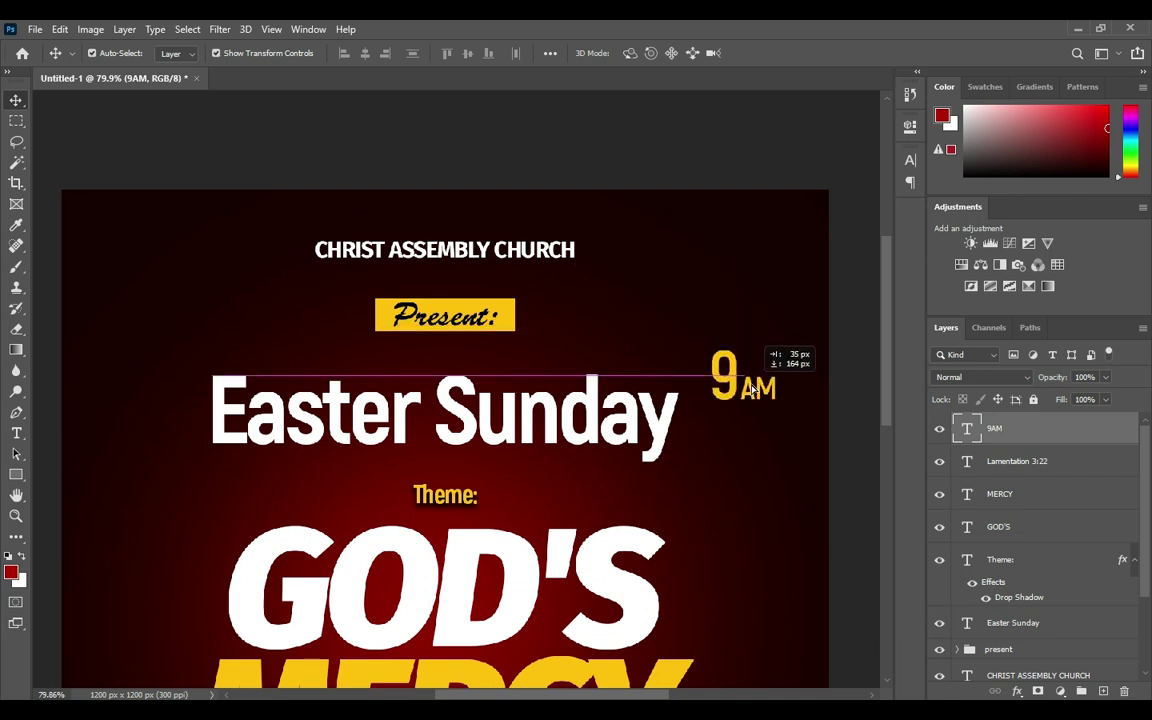
{"action": "left_click_drag", "start_coordinate": [757, 391], "coordinate": [764, 391]}
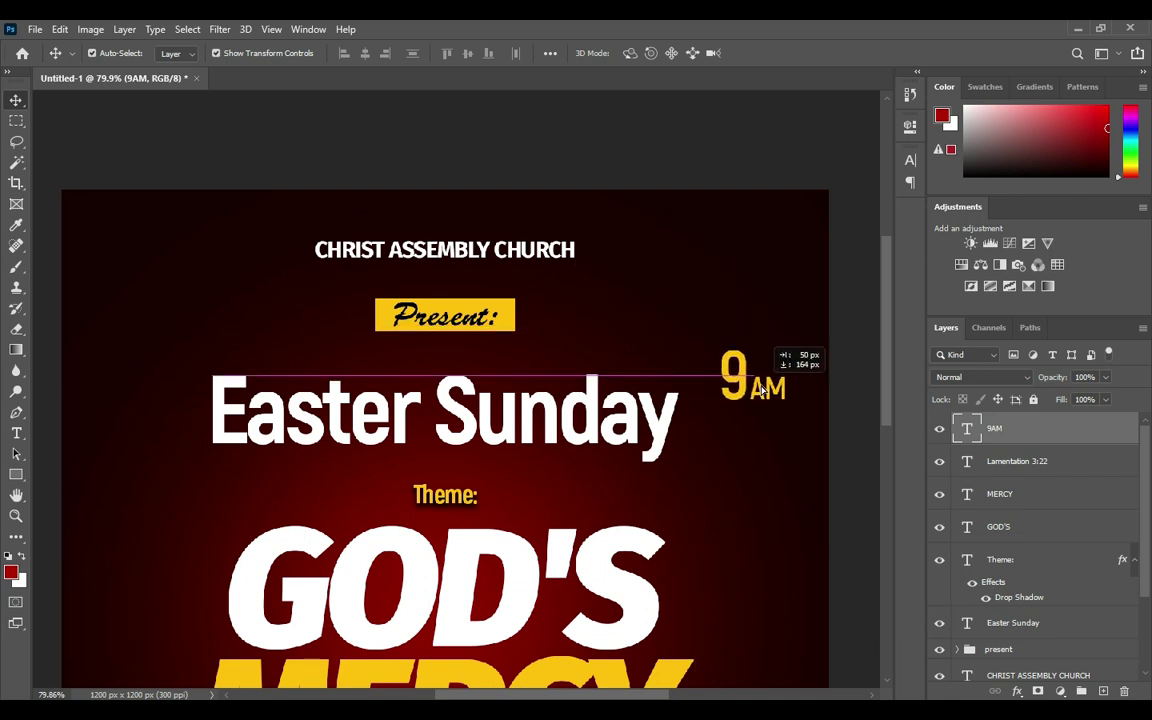
- Fit the flyer in view, show its lower part, then bring up the Notepad notes
{"action": "key", "text": "ctrl+0"}
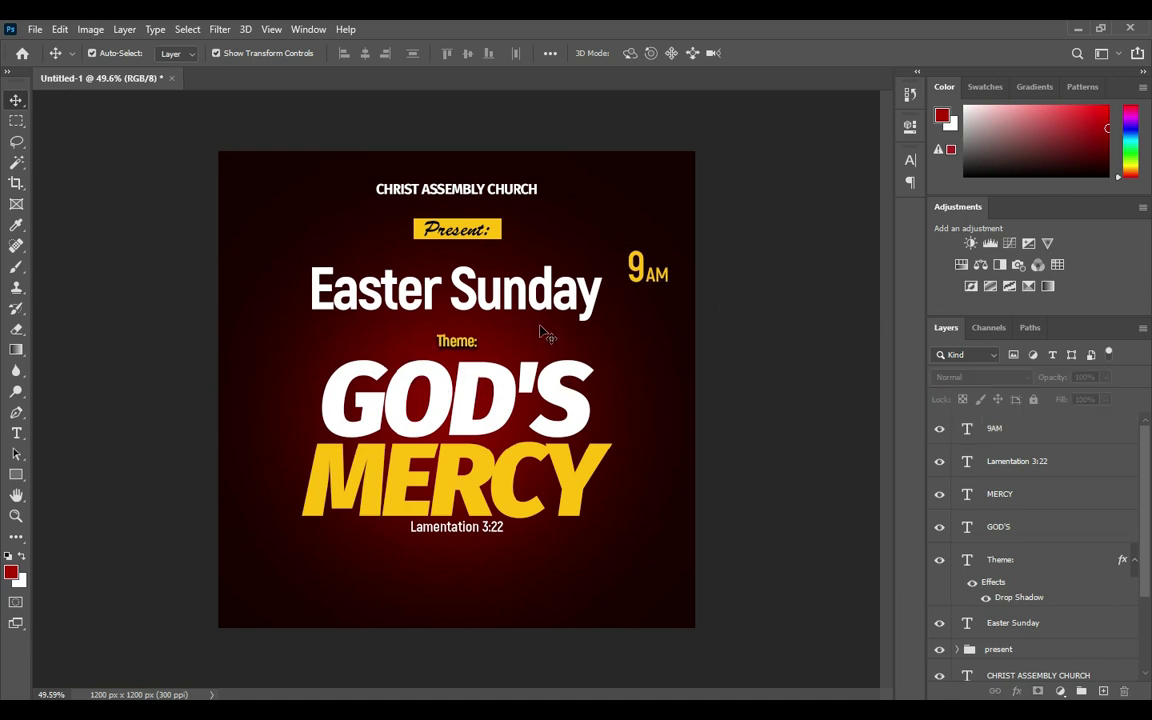
{"action": "scroll", "coordinate": [326, 576], "scroll_direction": "up", "scroll_amount": 2}
{"action": "scroll", "coordinate": [326, 600], "scroll_direction": "up", "scroll_amount": 2}
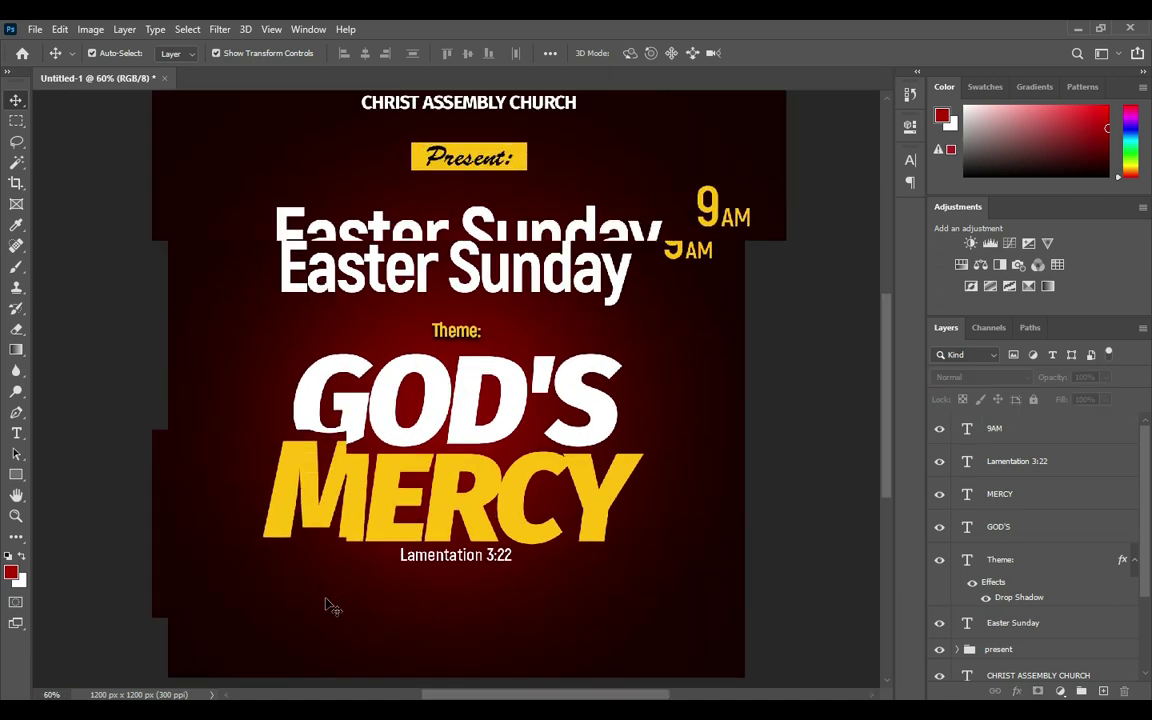
{"action": "left_click", "coordinate": [884, 491]}
{"action": "scroll", "coordinate": [342, 558], "scroll_direction": "up", "scroll_amount": 1}
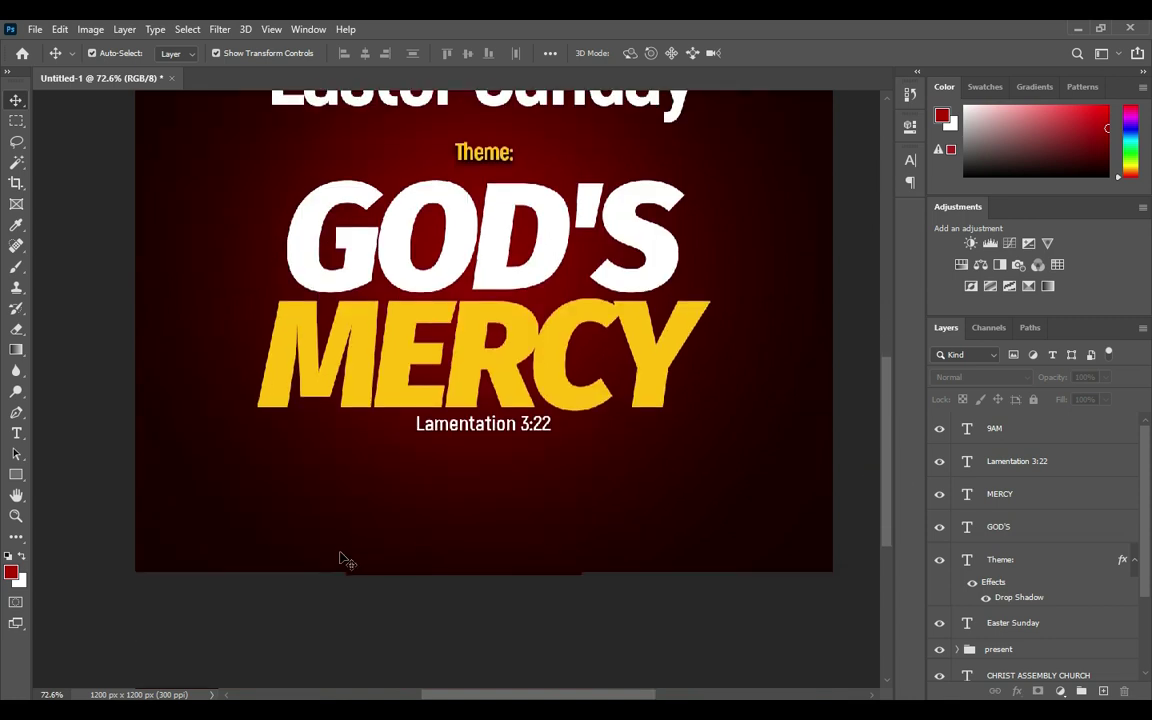
{"action": "key", "text": "alt+Tab"}
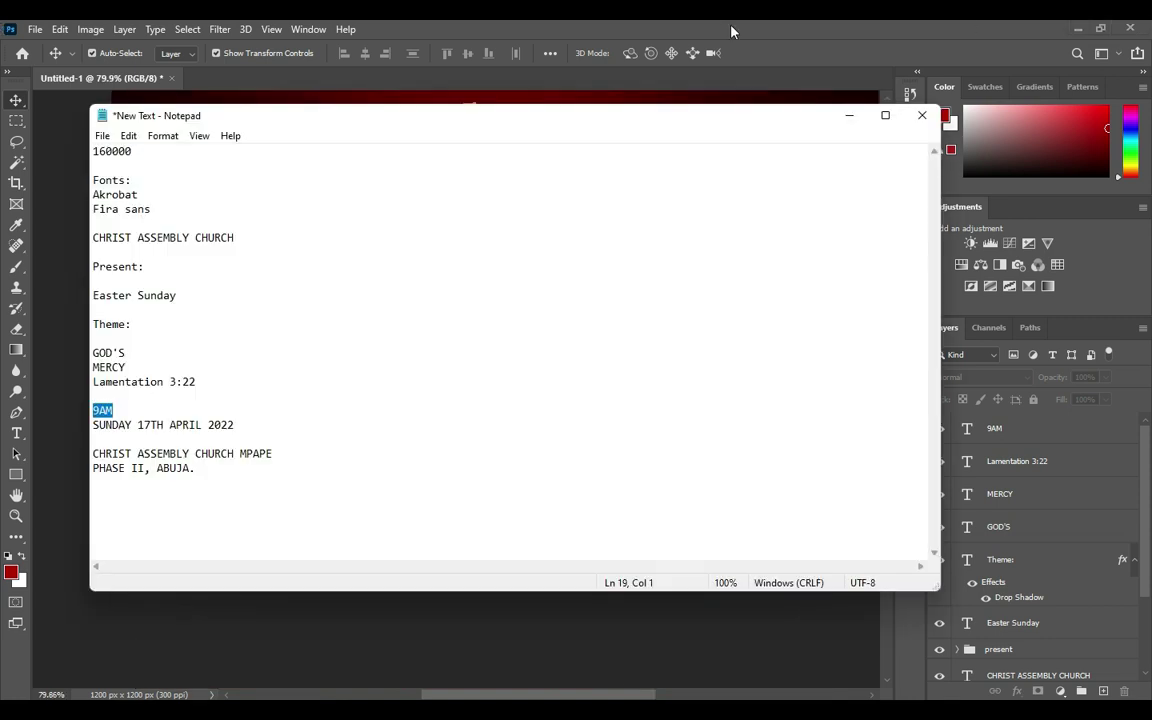
- Copy SUNDAY from the date line and place a text cursor below Lamentation 3:22
{"action": "left_click_drag", "start_coordinate": [132, 425], "coordinate": [93, 425]}
{"action": "key", "text": "ctrl+c"}
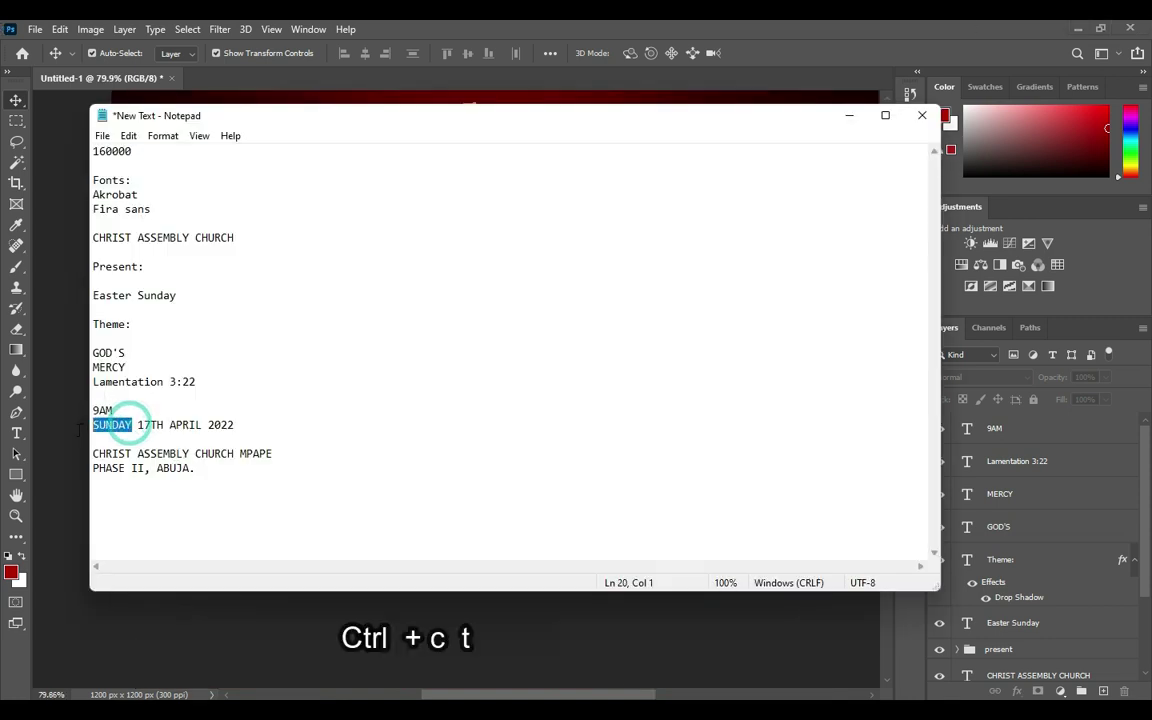
{"action": "left_click", "coordinate": [848, 117]}
{"action": "key", "text": "t"}
{"action": "left_click", "coordinate": [232, 529]}
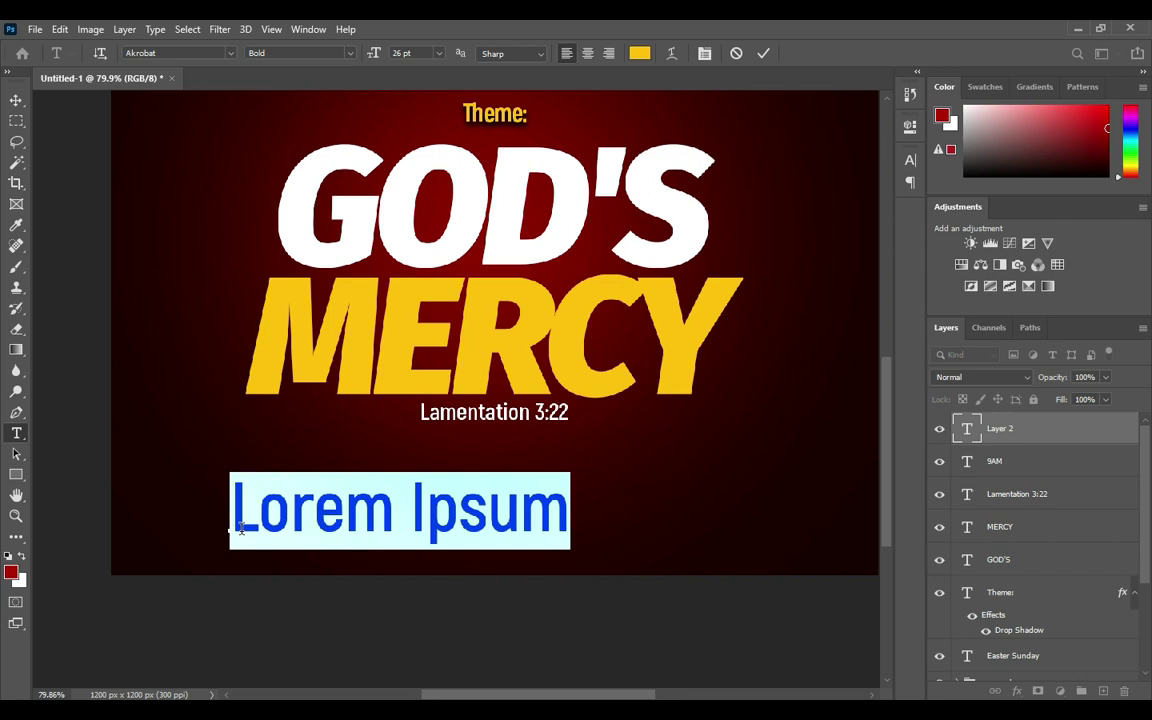
- Replace the placeholder with SUNDAY in Fira Sans ExtraBold with -40 tracking
{"action": "key", "text": "ctrl+v"}
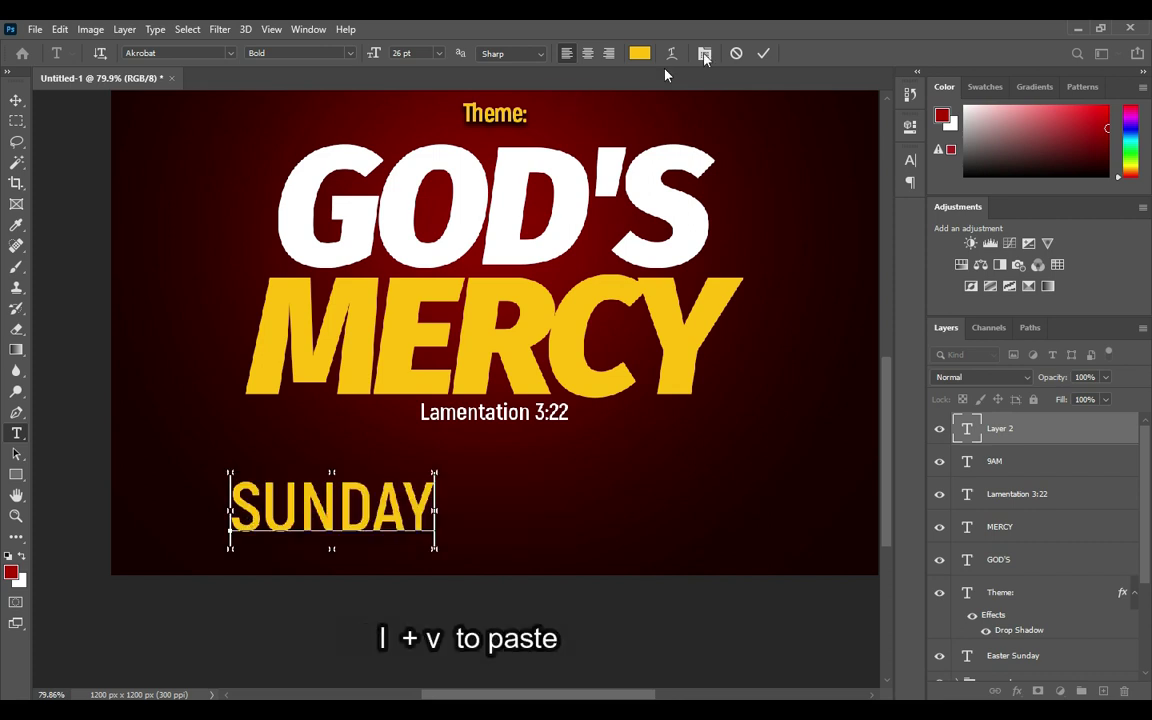
{"action": "left_click", "coordinate": [762, 55]}
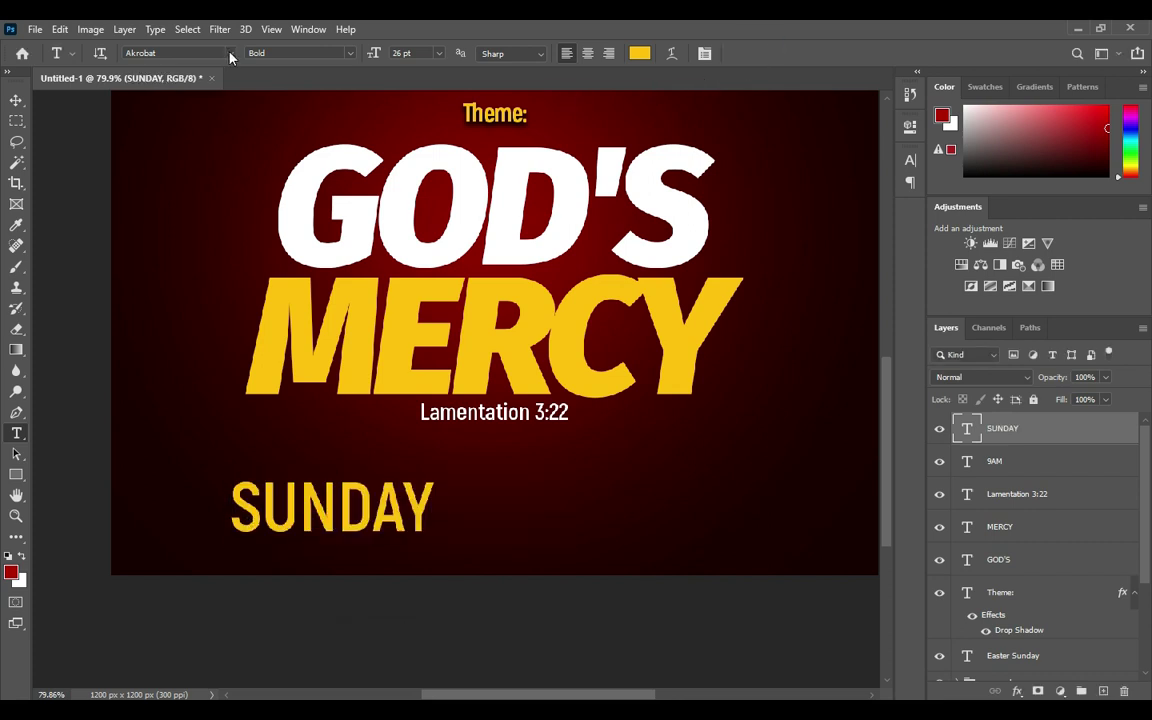
{"action": "left_click", "coordinate": [229, 54]}
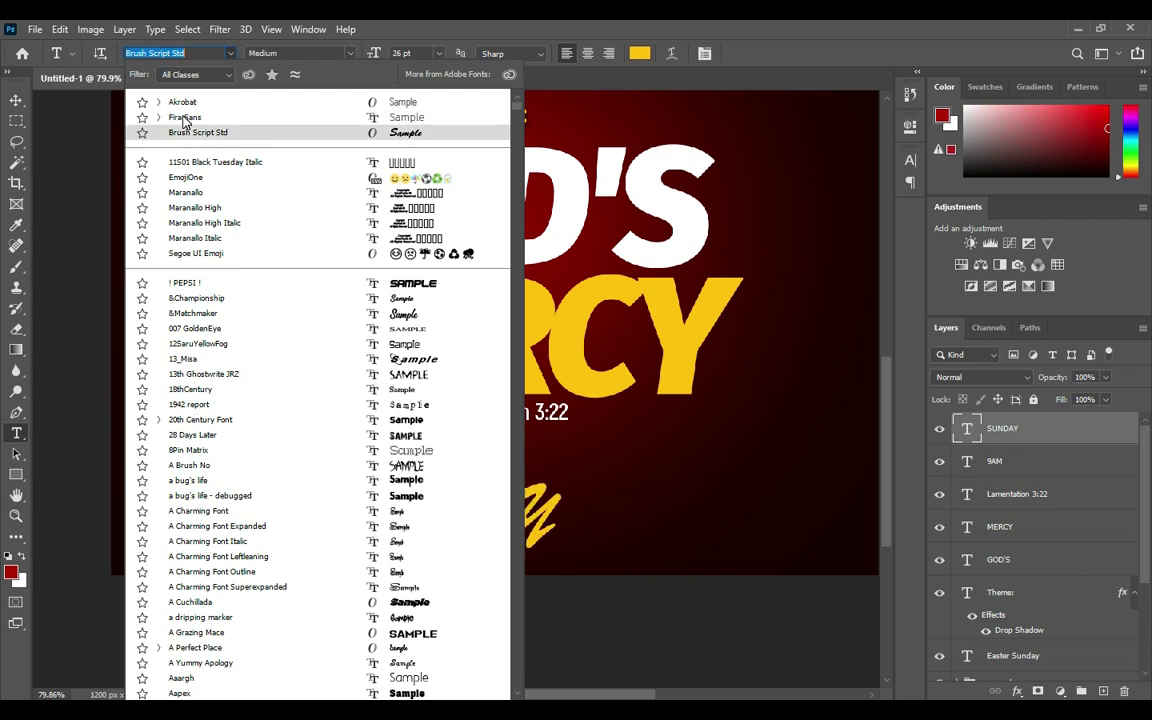
{"action": "left_click", "coordinate": [184, 118]}
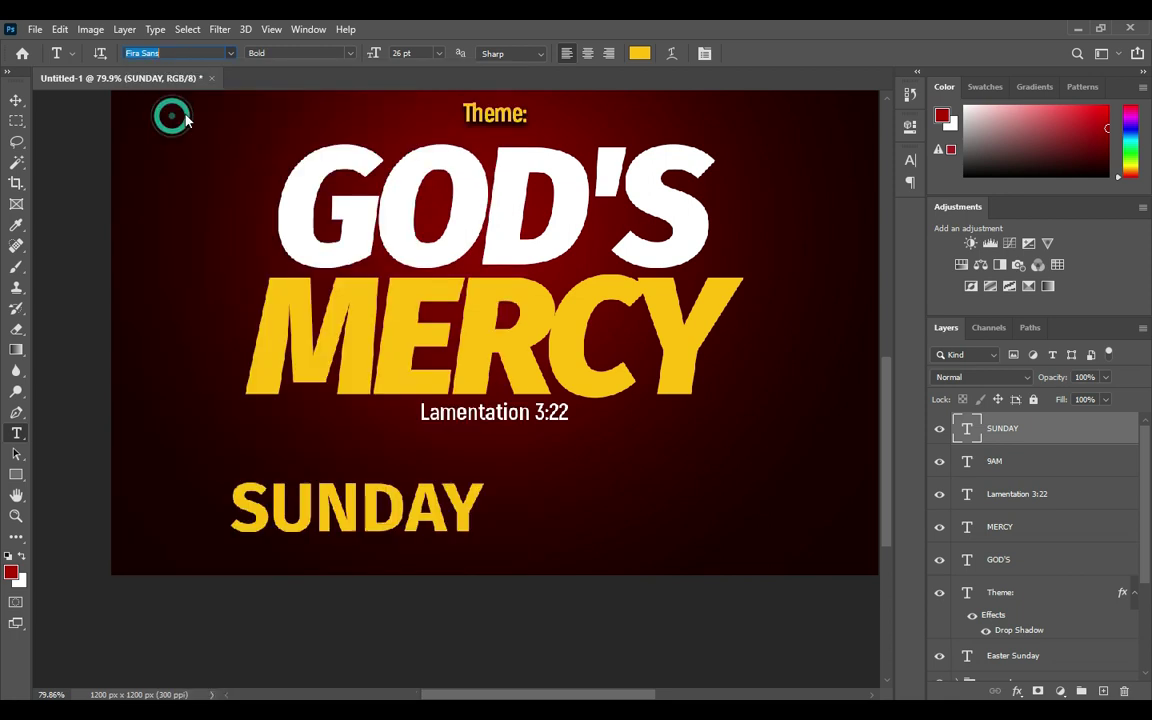
{"action": "left_click", "coordinate": [351, 53]}
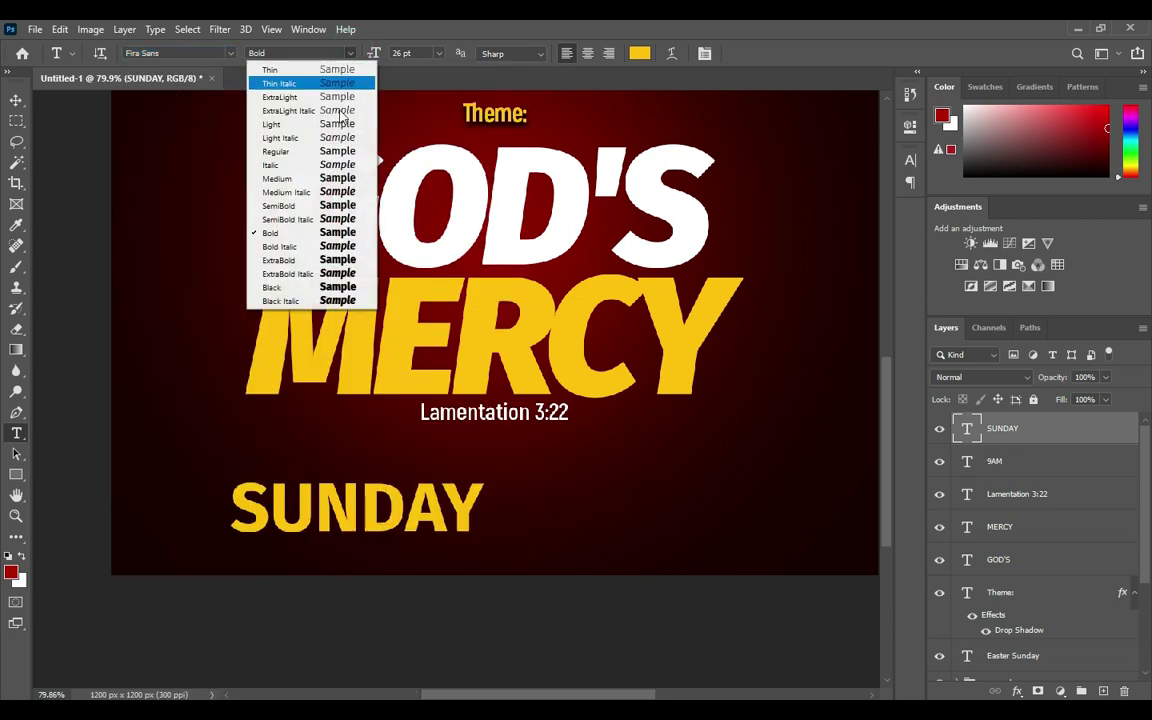
{"action": "left_click", "coordinate": [283, 259]}
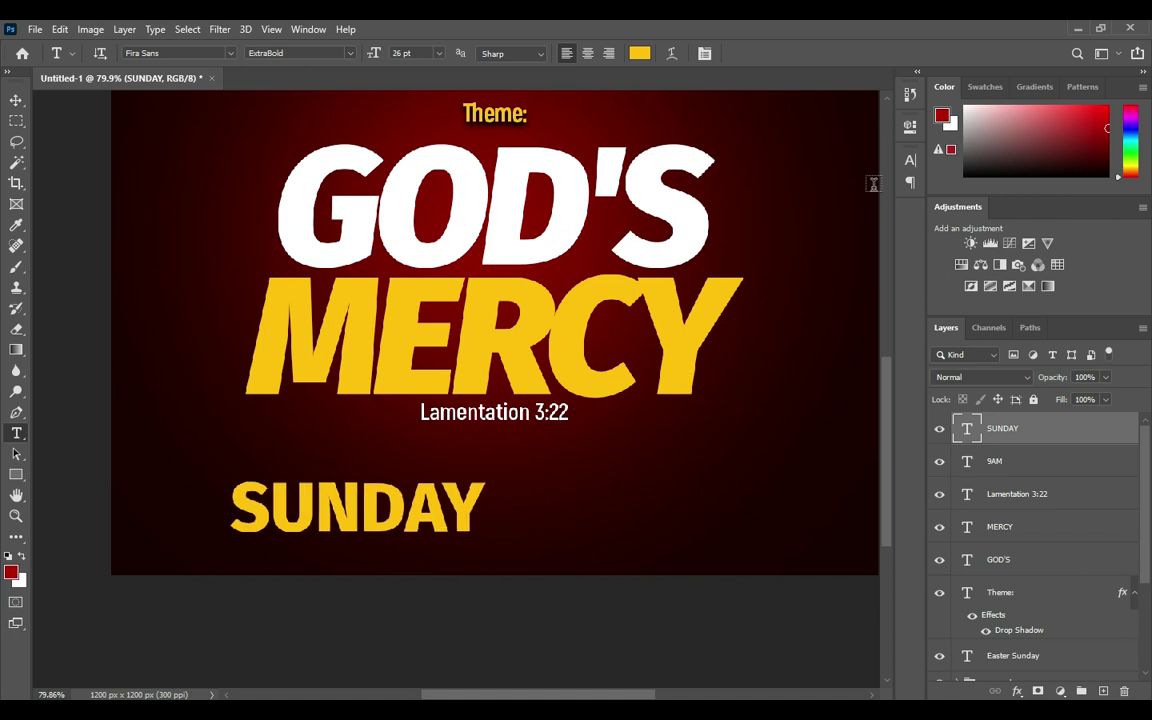
{"action": "left_click", "coordinate": [909, 161]}
{"action": "type", "text": "-40"}
{"action": "key", "text": "Return"}
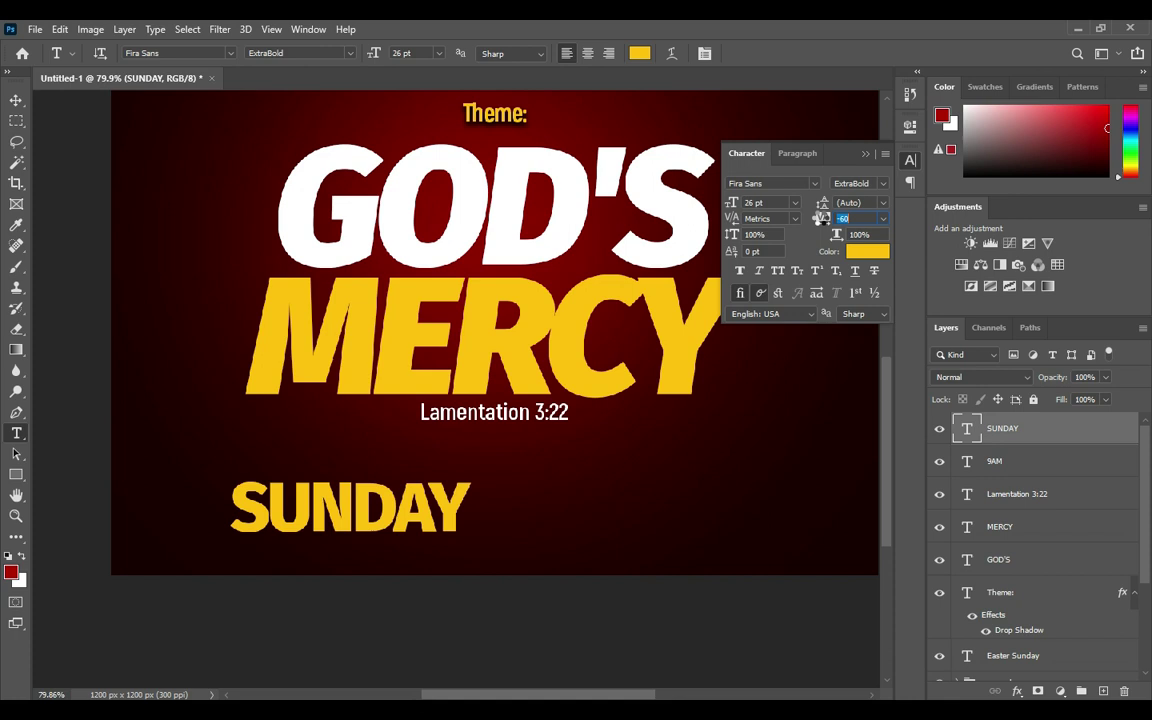
{"action": "left_click", "coordinate": [866, 153]}
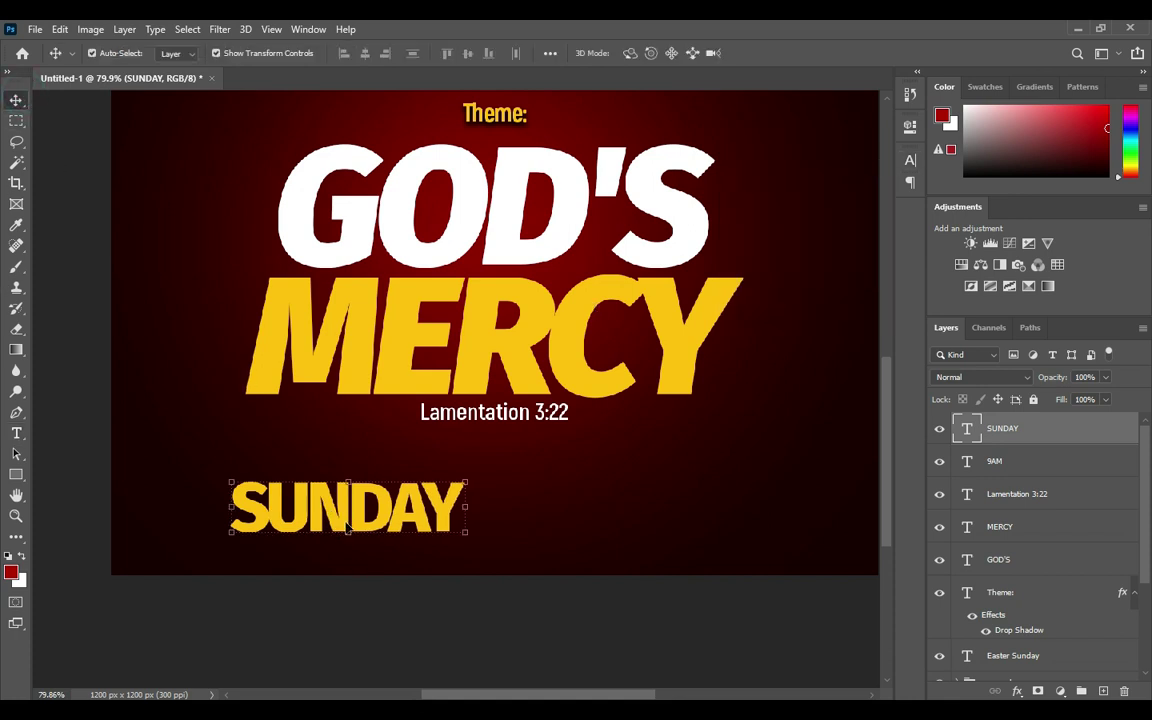
- Shrink SUNDAY into place below the Lamentation 3:22 line, then drag the calendar image onto the flyer
{"action": "mouse_move", "coordinate": [348, 534]}
{"action": "left_mouse_down"}
{"action": "mouse_move", "coordinate": [354, 452]}
{"action": "mouse_move", "coordinate": [343, 505]}
{"action": "left_mouse_up"}
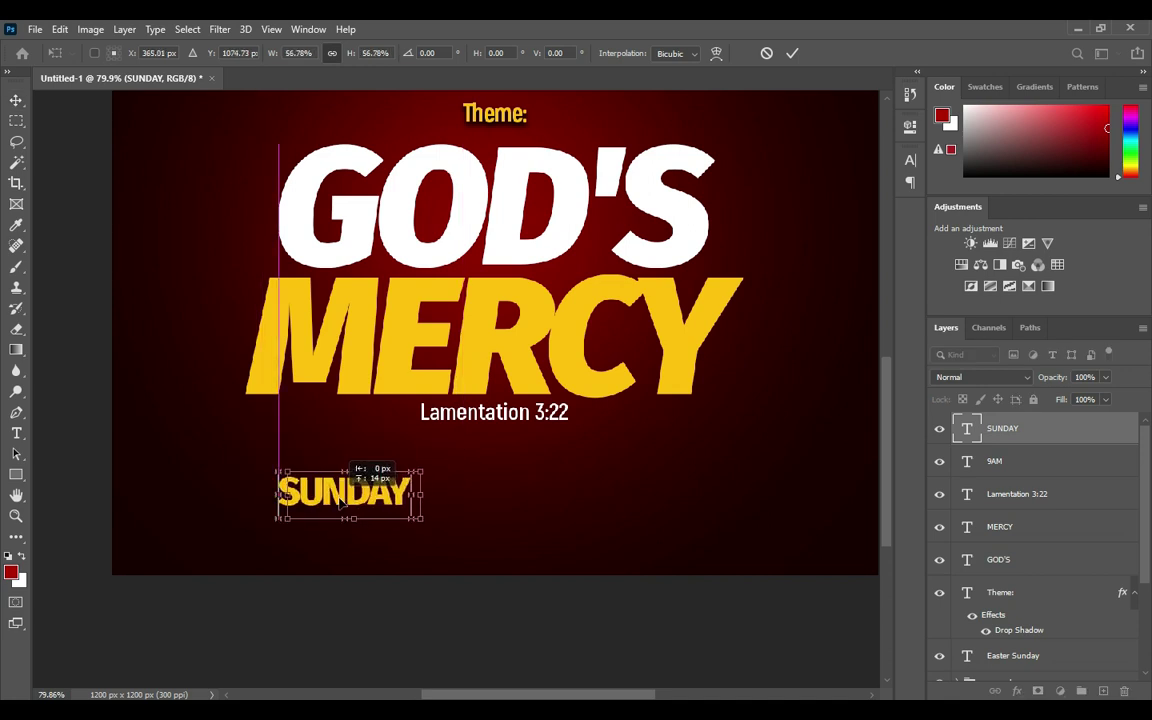
{"action": "left_click_drag", "start_coordinate": [353, 471], "coordinate": [356, 478]}
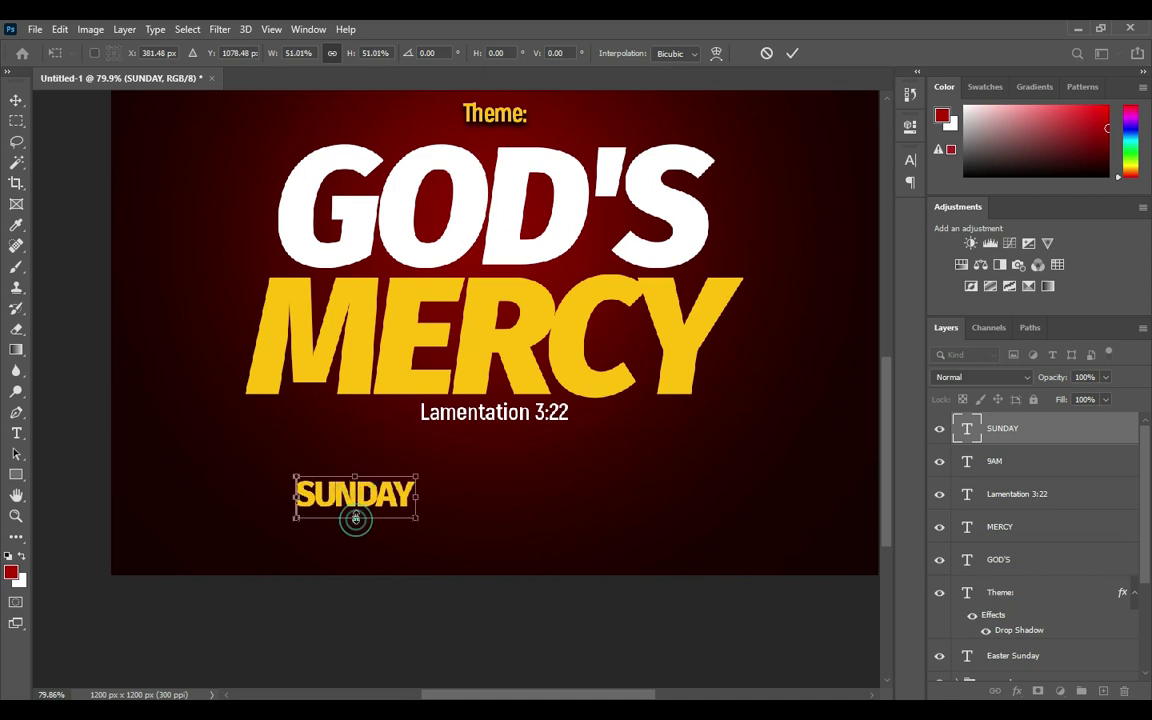
{"action": "left_click_drag", "start_coordinate": [352, 523], "coordinate": [382, 485]}
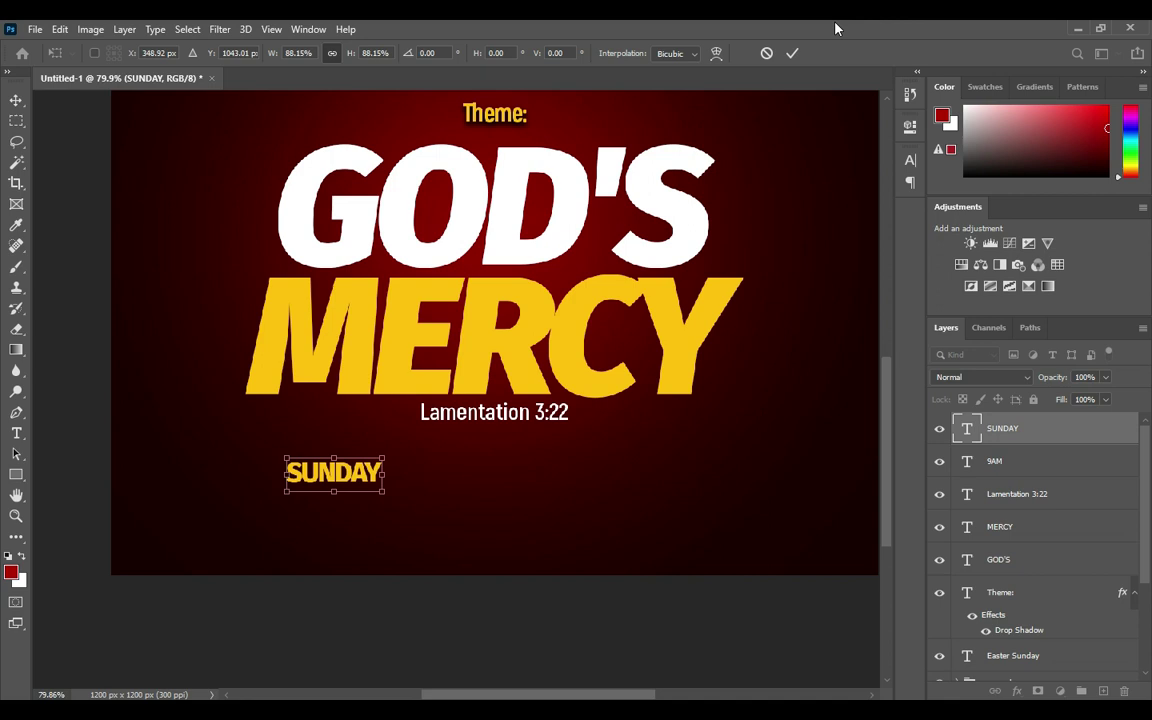
{"action": "left_click", "coordinate": [794, 54]}
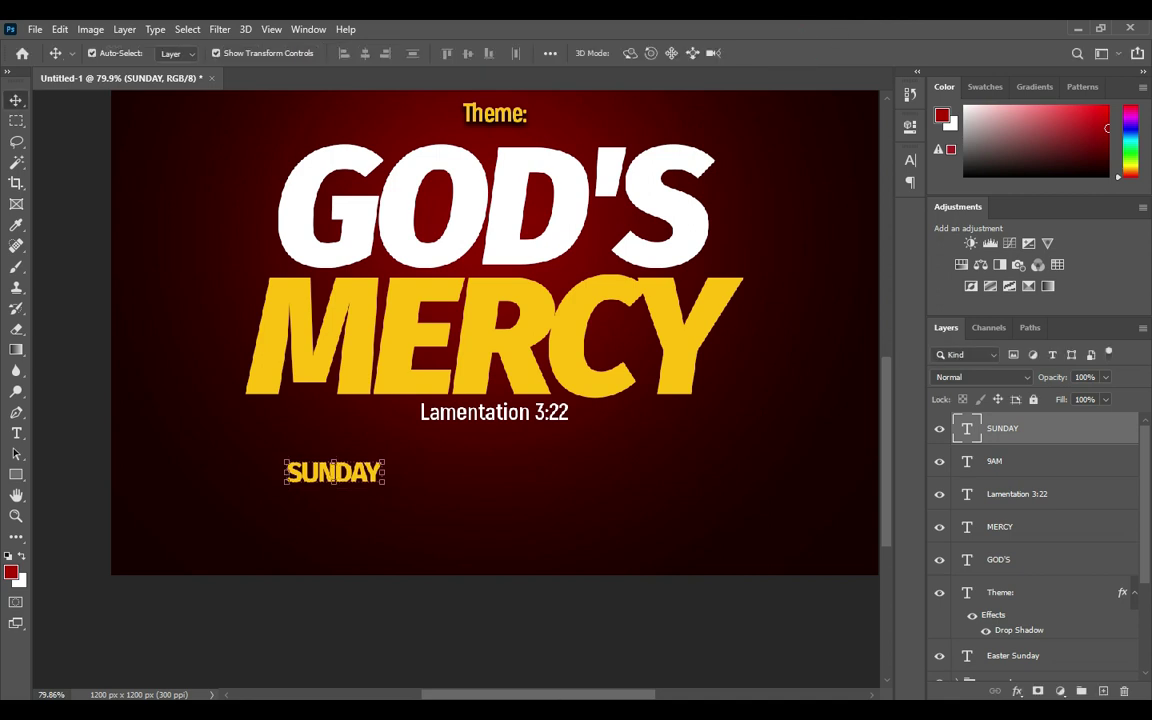
{"action": "key", "text": "alt+Tab"}
{"action": "mouse_move", "coordinate": [355, 290]}
{"action": "left_mouse_down"}
{"action": "mouse_move", "coordinate": [150, 404]}
{"action": "mouse_move", "coordinate": [155, 349]}
{"action": "mouse_move", "coordinate": [352, 367]}
{"action": "mouse_move", "coordinate": [577, 365]}
{"action": "mouse_move", "coordinate": [312, 432]}
{"action": "left_mouse_up"}
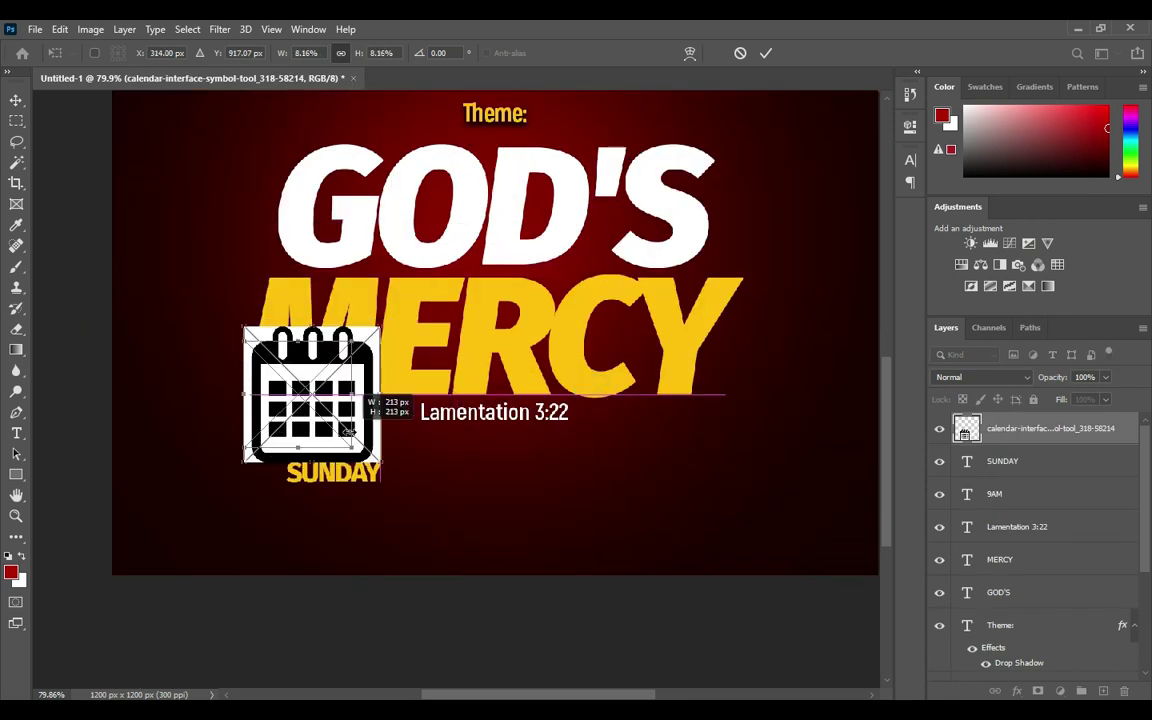
- Scale the calendar image down to a tiny icon just left of SUNDAY and commit it
{"action": "mouse_move", "coordinate": [280, 395]}
{"action": "left_mouse_down"}
{"action": "mouse_move", "coordinate": [248, 465]}
{"action": "mouse_move", "coordinate": [268, 437]}
{"action": "left_mouse_up"}
{"action": "left_click_drag", "start_coordinate": [210, 471], "coordinate": [245, 468]}
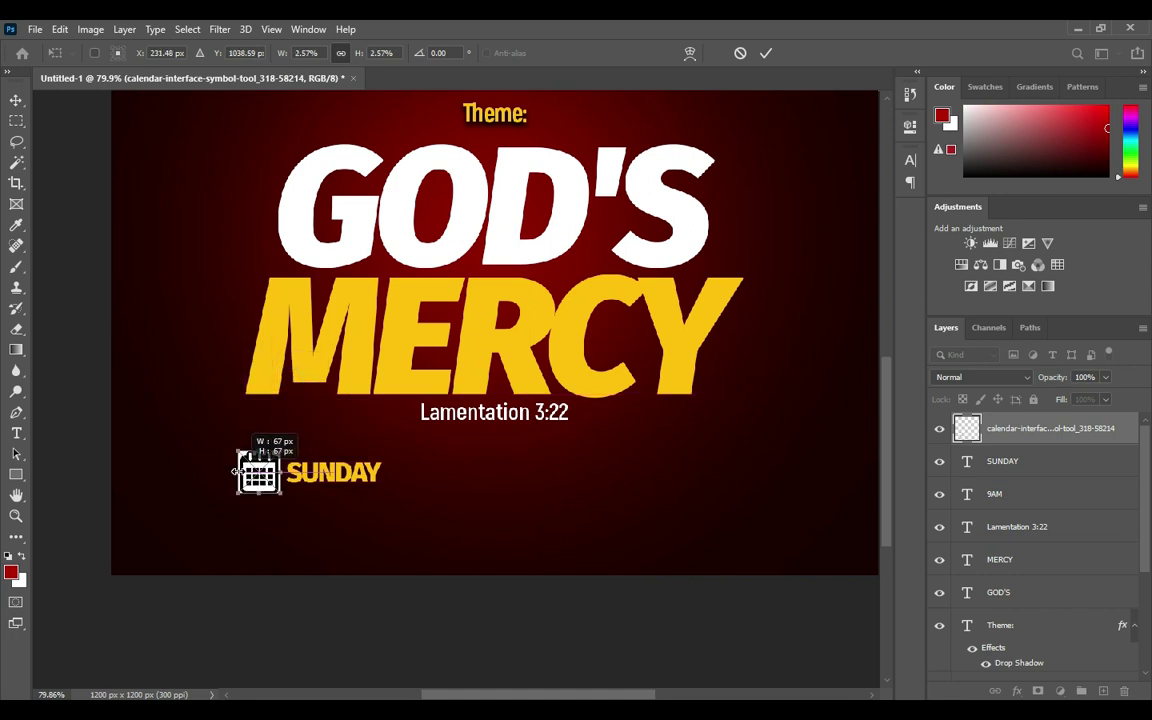
{"action": "left_click", "coordinate": [764, 53]}
{"action": "scroll", "coordinate": [248, 458], "scroll_direction": "up", "scroll_amount": 3}
{"action": "scroll", "coordinate": [248, 458], "scroll_direction": "up", "scroll_amount": 2}
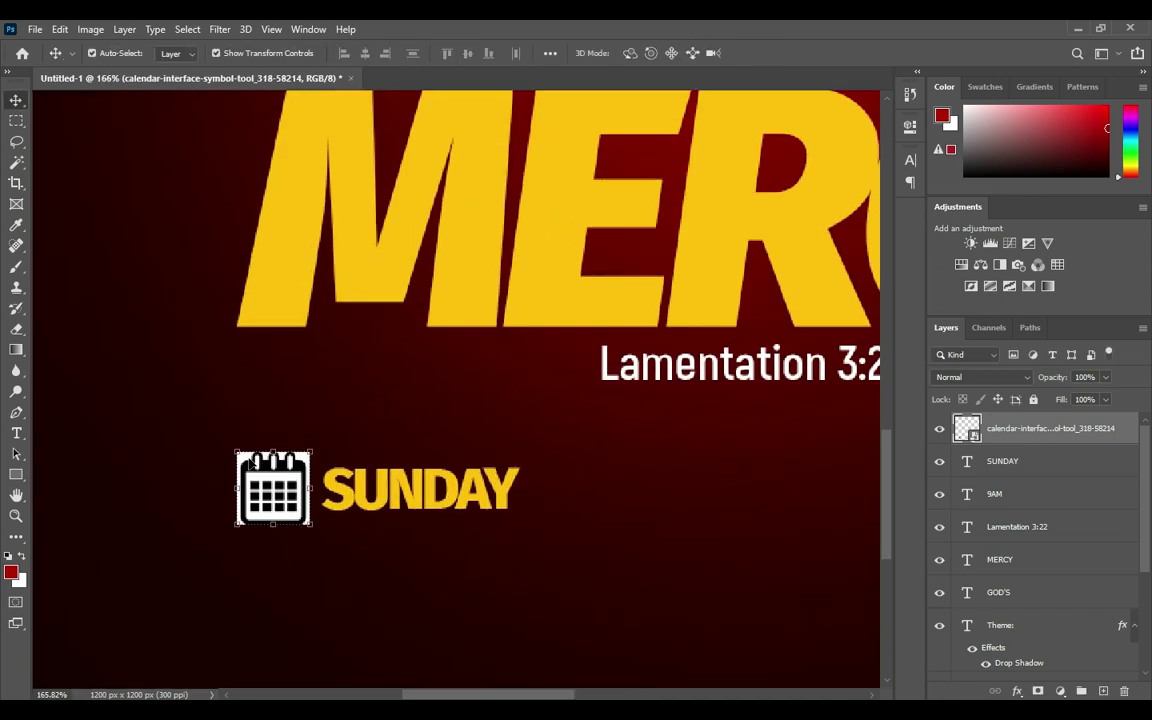
{"action": "scroll", "coordinate": [248, 458], "scroll_direction": "up", "scroll_amount": 1}
{"action": "scroll", "coordinate": [248, 458], "scroll_direction": "up", "scroll_amount": 5}
- Rasterize the calendar layer and delete its white background with the Magic Wand
{"action": "right_click", "coordinate": [1014, 430]}
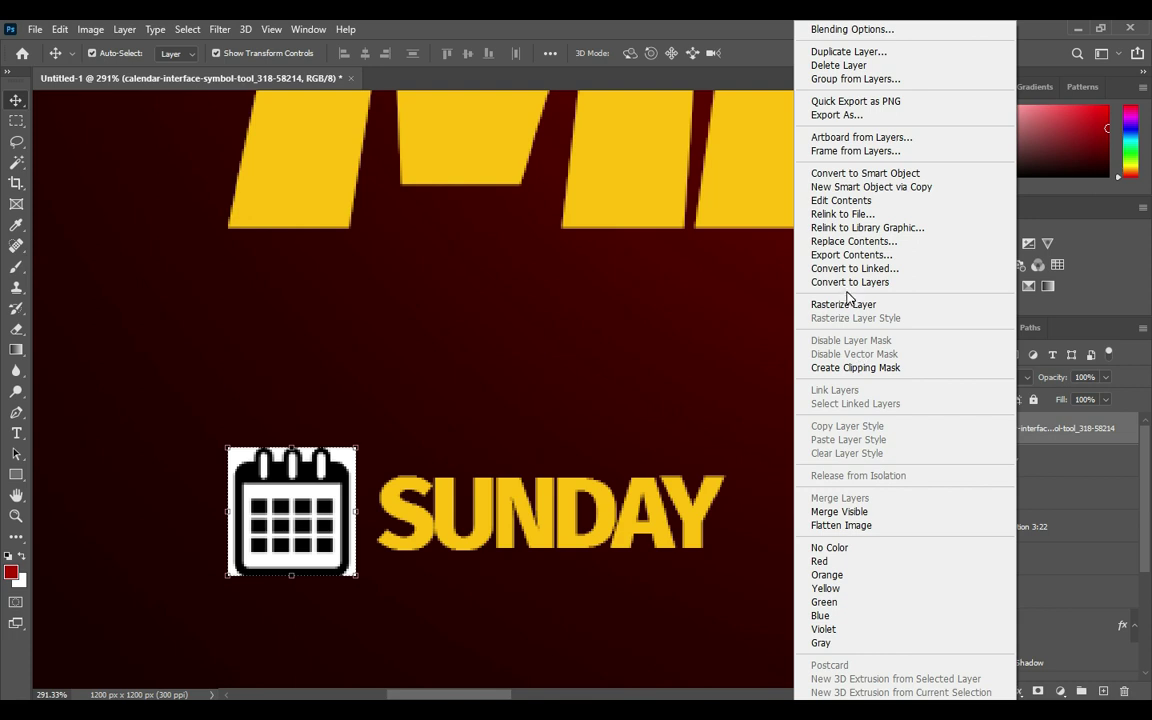
{"action": "left_click", "coordinate": [845, 304]}
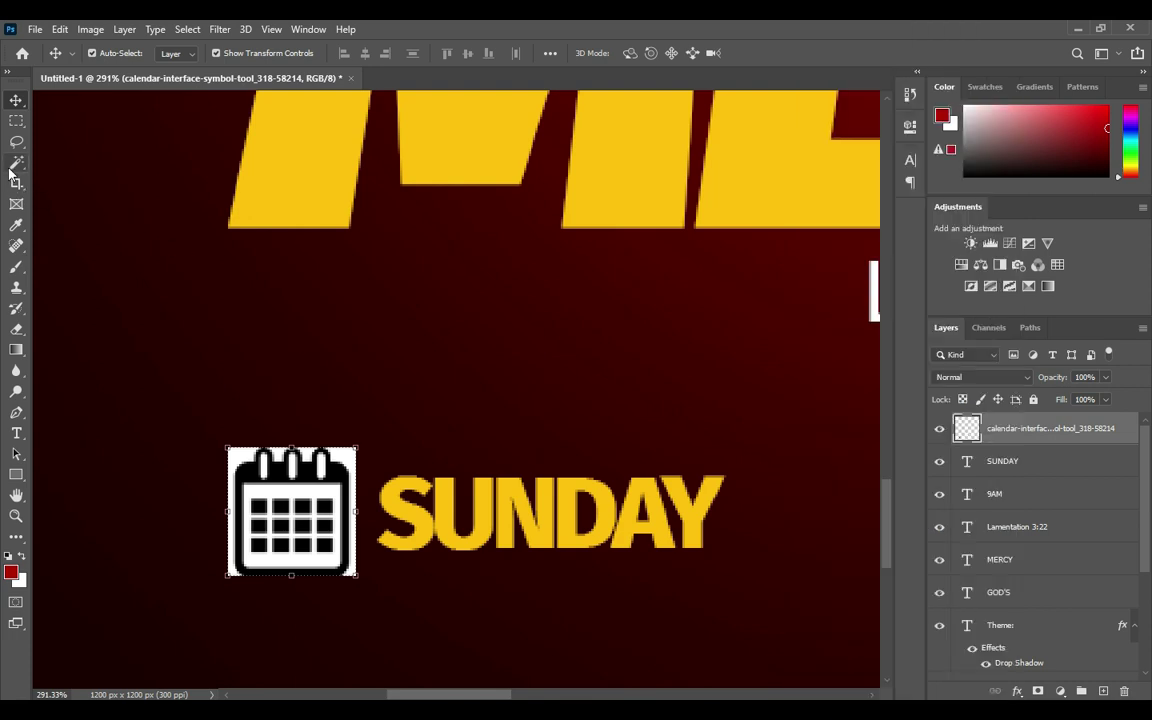
{"action": "left_click", "coordinate": [17, 161]}
{"action": "left_click", "coordinate": [278, 453]}
{"action": "left_click", "coordinate": [282, 457], "text": "shift"}
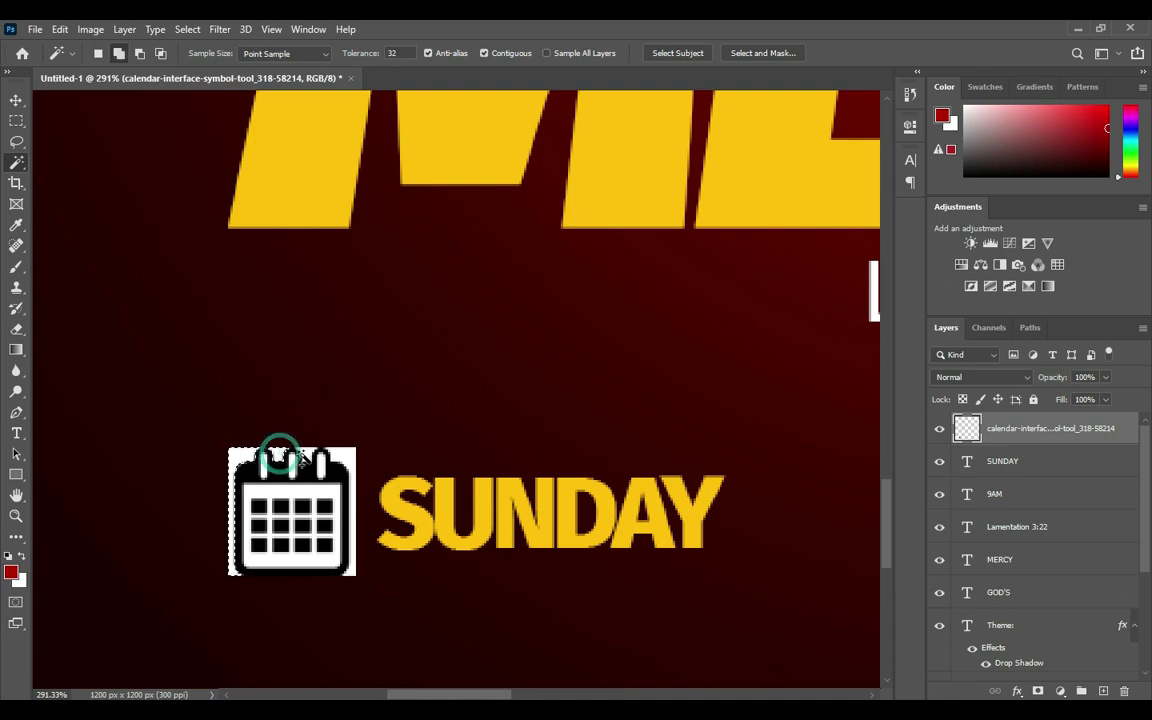
{"action": "left_click", "coordinate": [307, 455], "text": "shift"}
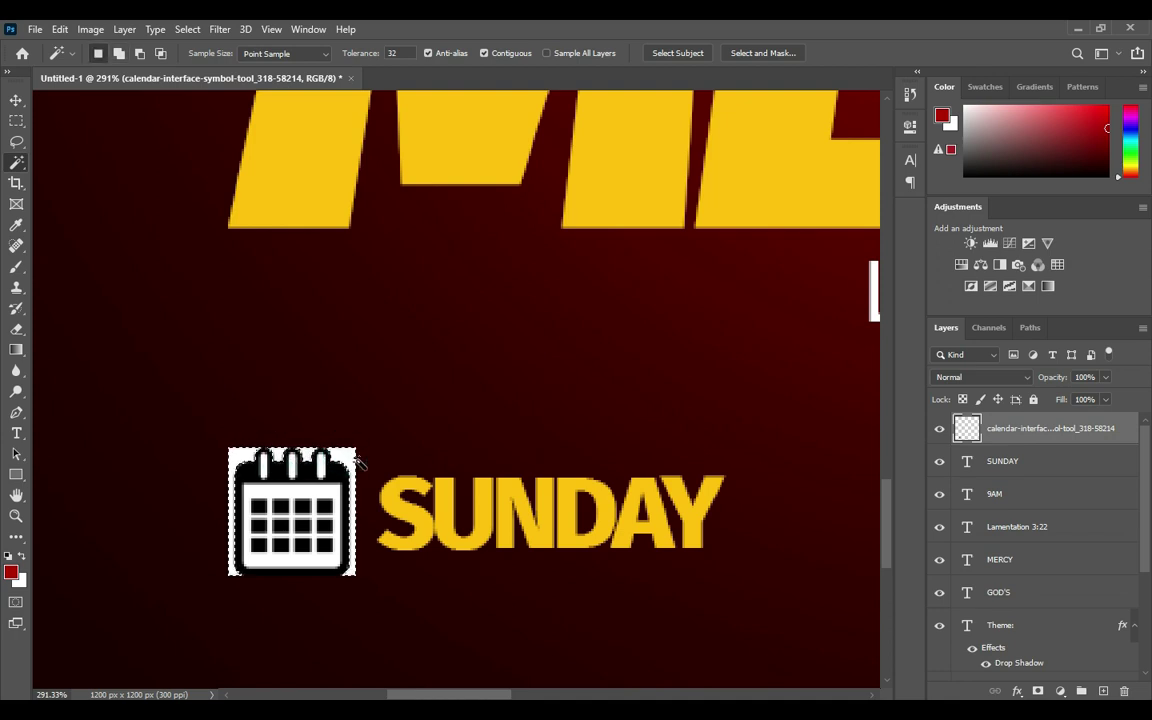
{"action": "key", "text": "Delete"}
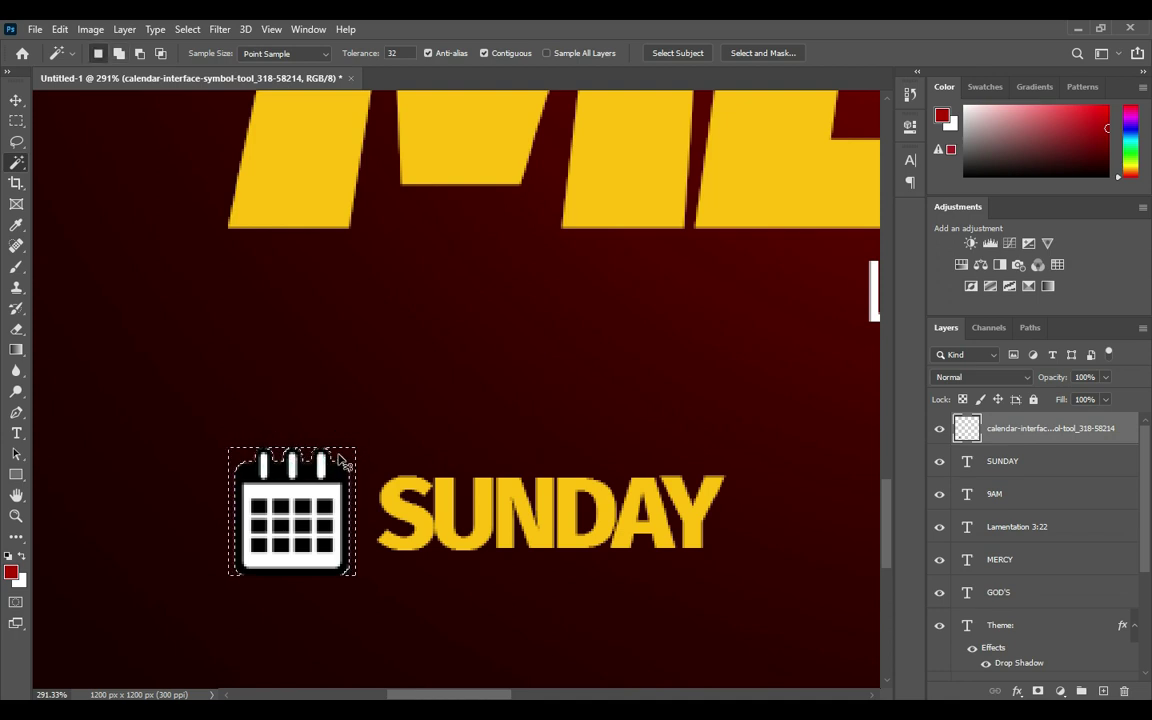
- Shrink the calendar icon slightly and commit the change
{"action": "left_click", "coordinate": [17, 101]}
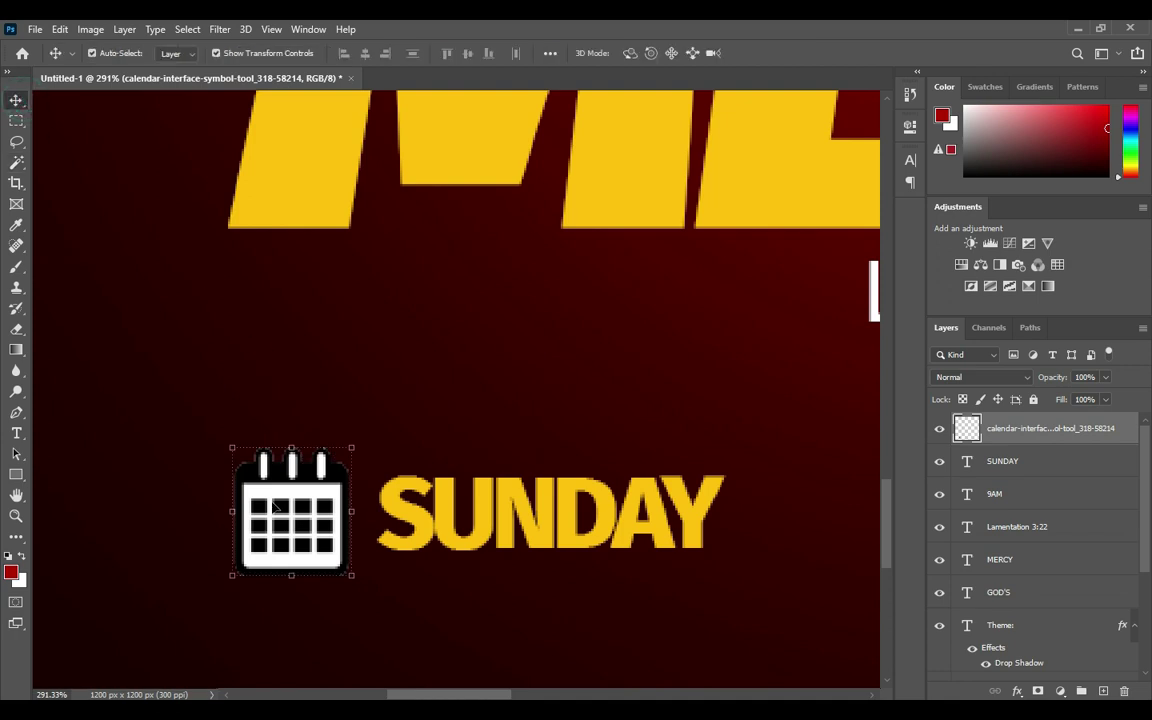
{"action": "mouse_move", "coordinate": [230, 512]}
{"action": "left_mouse_down"}
{"action": "mouse_move", "coordinate": [273, 522]}
{"action": "mouse_move", "coordinate": [333, 511]}
{"action": "left_mouse_up"}
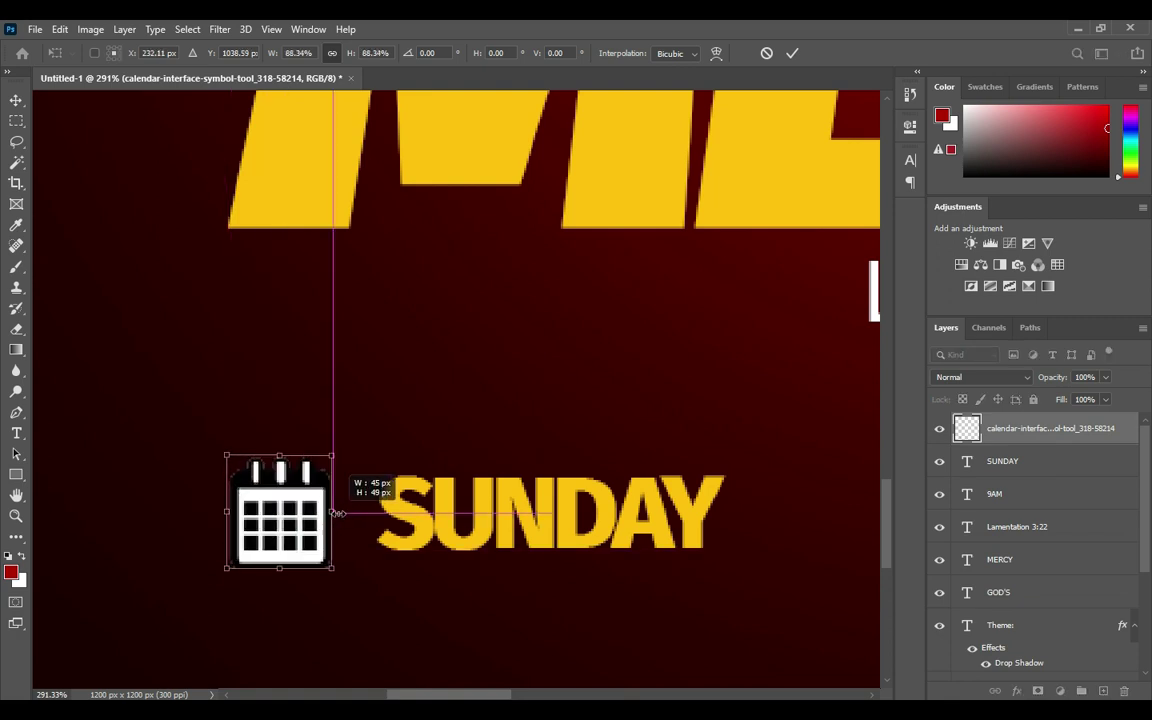
{"action": "left_click", "coordinate": [790, 53]}
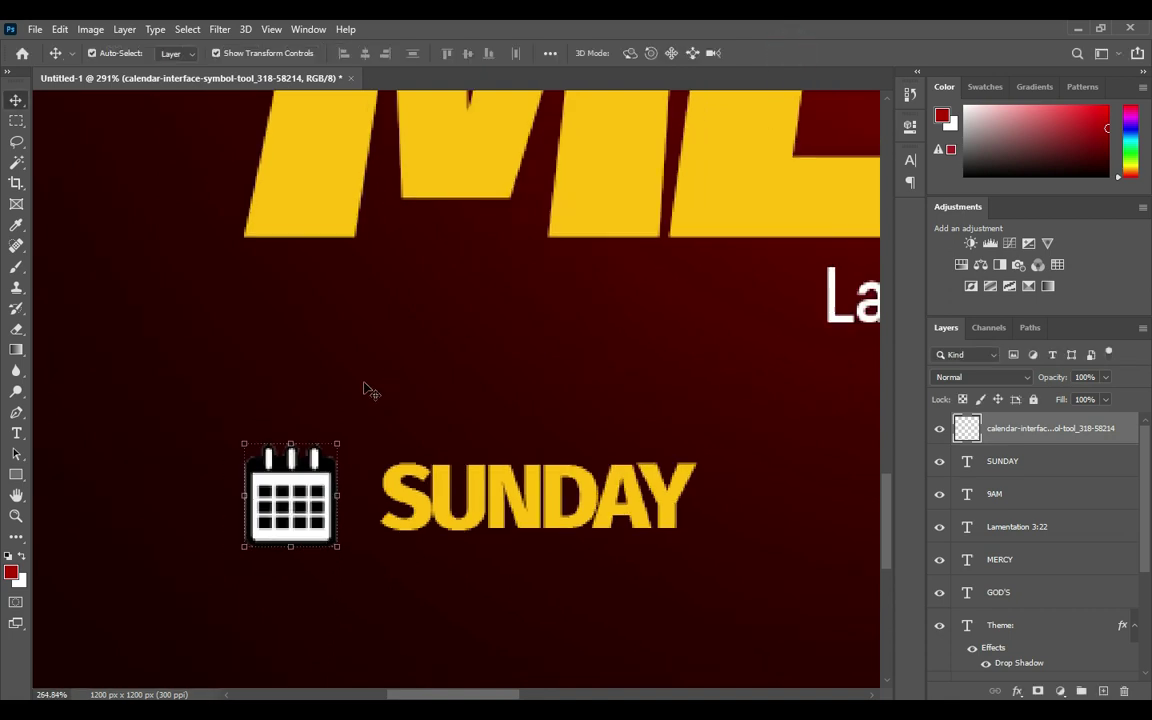
{"action": "scroll", "coordinate": [368, 388], "scroll_direction": "down", "scroll_amount": 3}
{"action": "scroll", "coordinate": [368, 440], "scroll_direction": "down", "scroll_amount": 2}
{"action": "scroll", "coordinate": [369, 458], "scroll_direction": "down", "scroll_amount": 3}
{"action": "scroll", "coordinate": [375, 471], "scroll_direction": "down", "scroll_amount": 1}
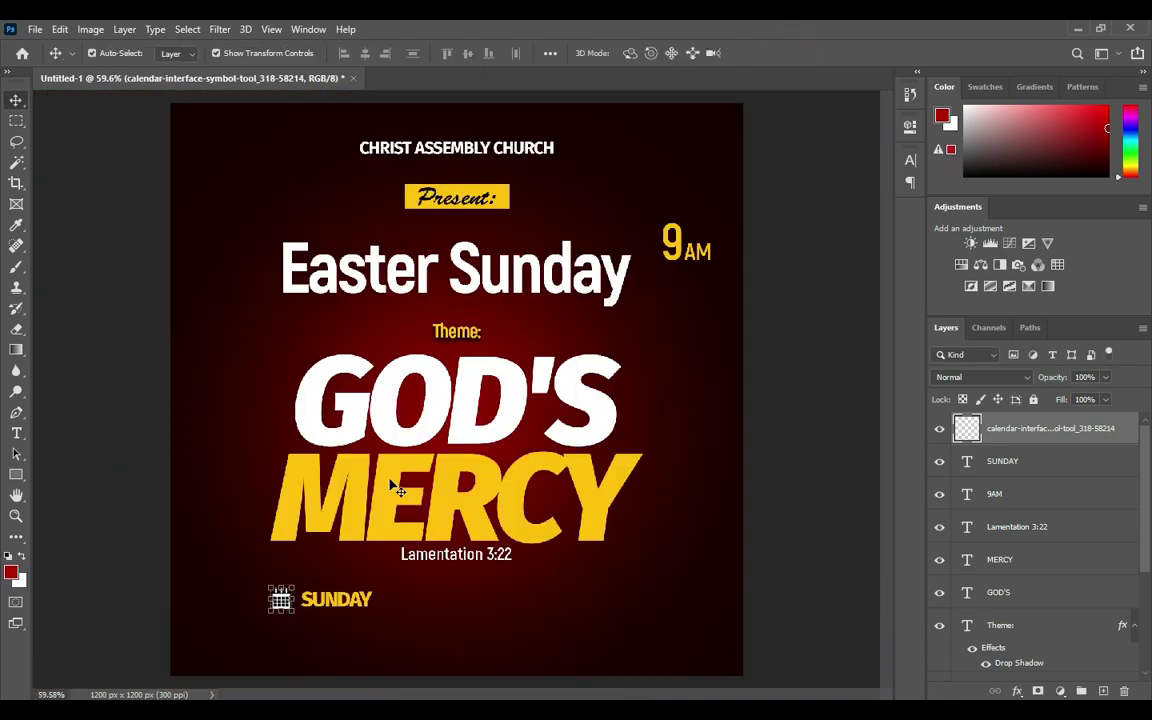
{"action": "scroll", "coordinate": [294, 599], "scroll_direction": "up", "scroll_amount": 3}
{"action": "scroll", "coordinate": [294, 599], "scroll_direction": "up", "scroll_amount": 2}
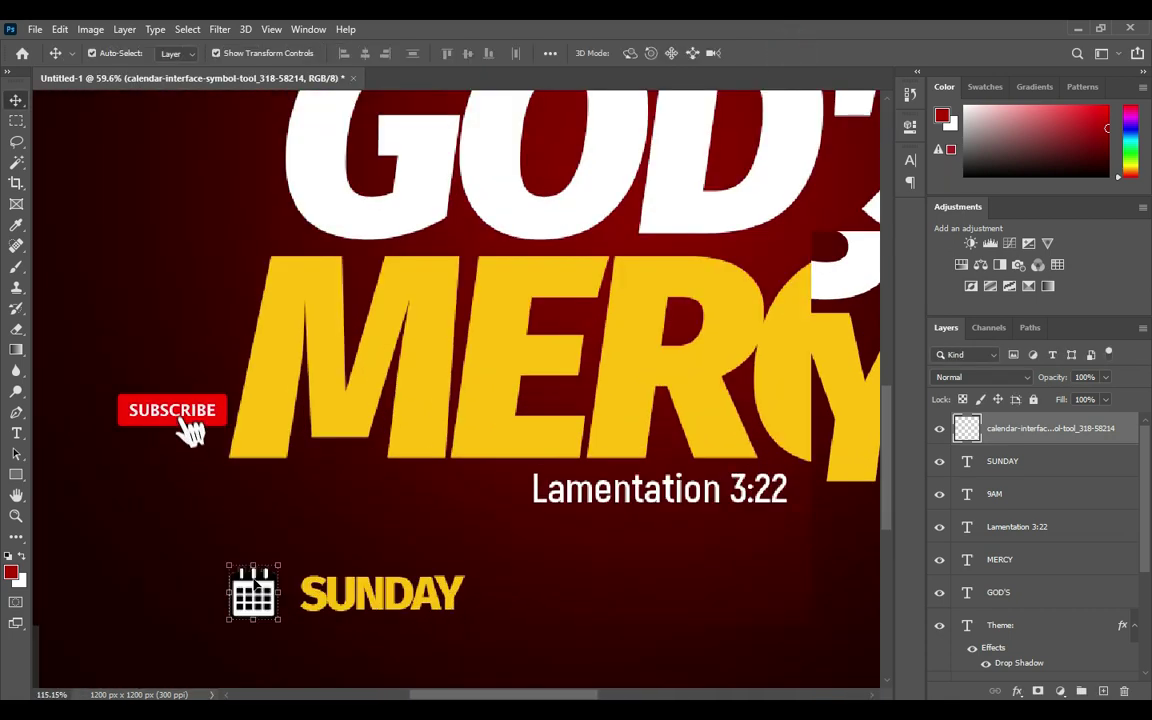
- Free Transform the calendar icon down to about 76% beside SUNDAY
{"action": "key", "text": "ctrl+t"}
{"action": "left_click_drag", "start_coordinate": [253, 557], "coordinate": [253, 571]}
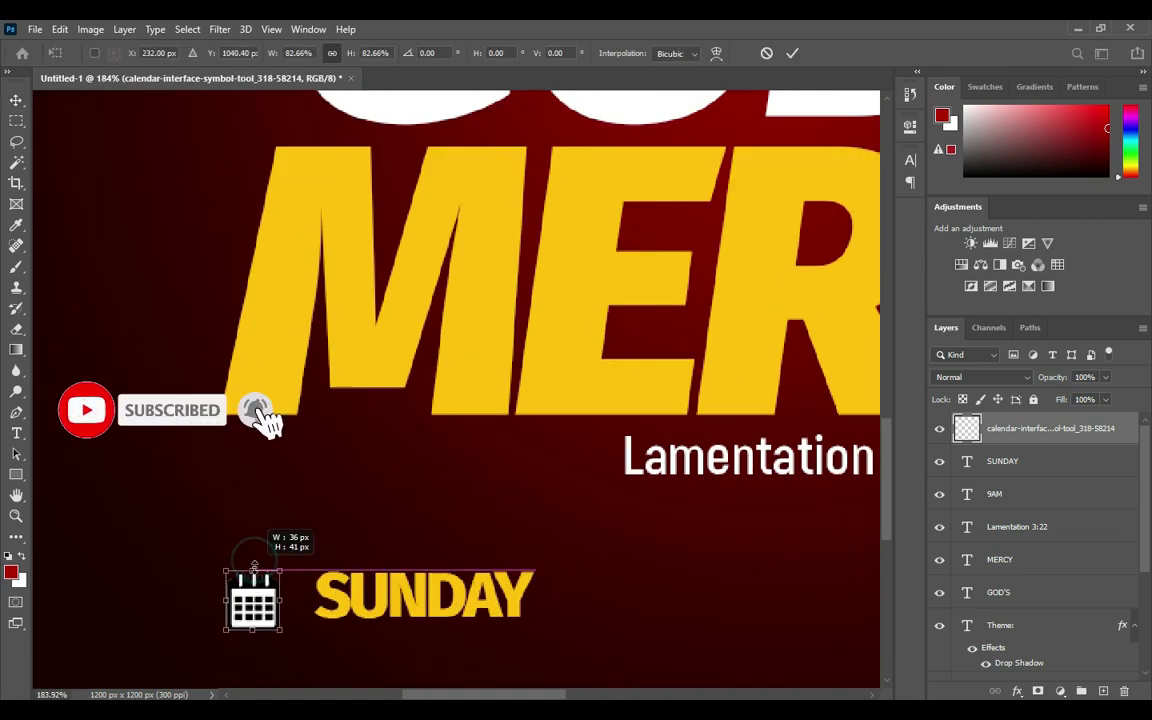
{"action": "left_click_drag", "start_coordinate": [253, 629], "coordinate": [253, 624]}
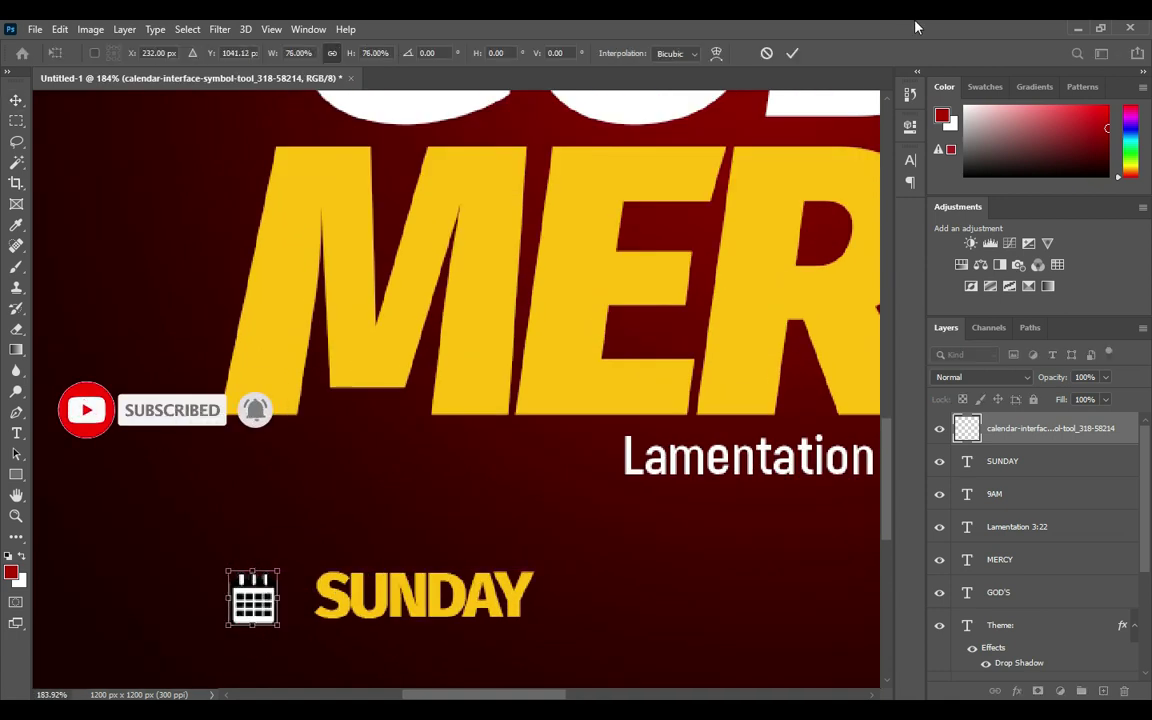
{"action": "left_click", "coordinate": [792, 53]}
{"action": "scroll", "coordinate": [398, 591], "scroll_direction": "down", "scroll_amount": 2}
{"action": "left_click_drag", "start_coordinate": [884, 484], "coordinate": [884, 516]}
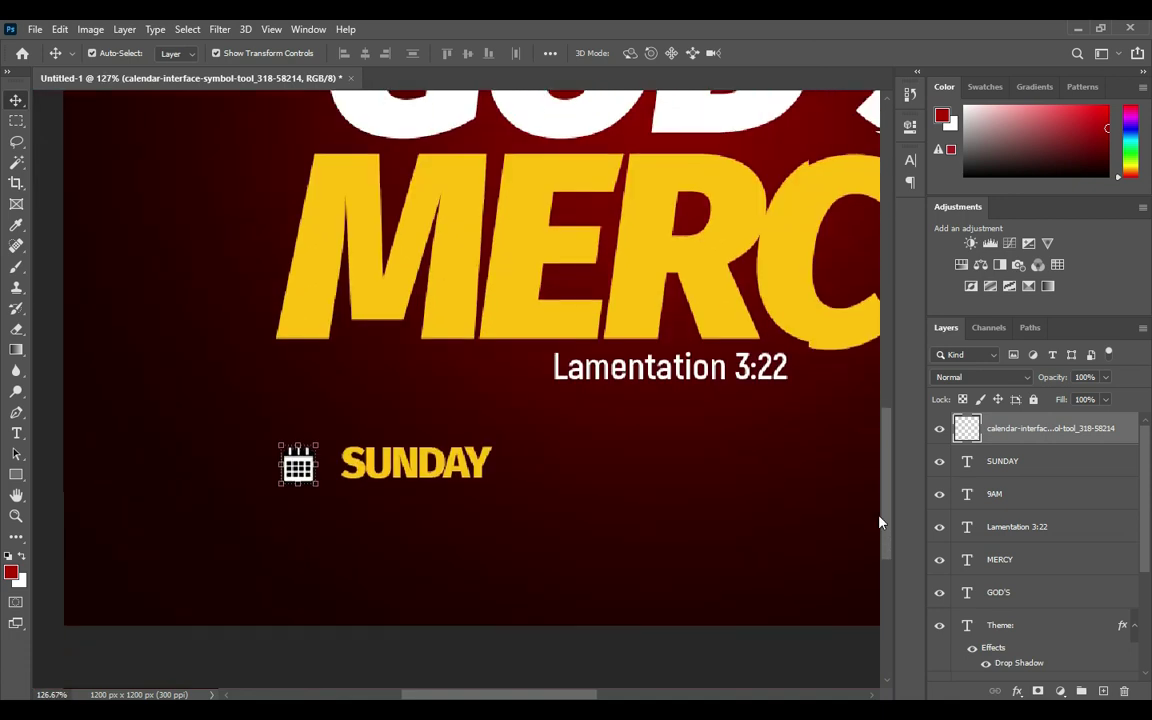
{"action": "left_click", "coordinate": [420, 470]}
- Duplicate the SUNDAY layer and place the copy just below the original
{"action": "left_click_drag", "start_coordinate": [1057, 463], "coordinate": [1104, 690]}
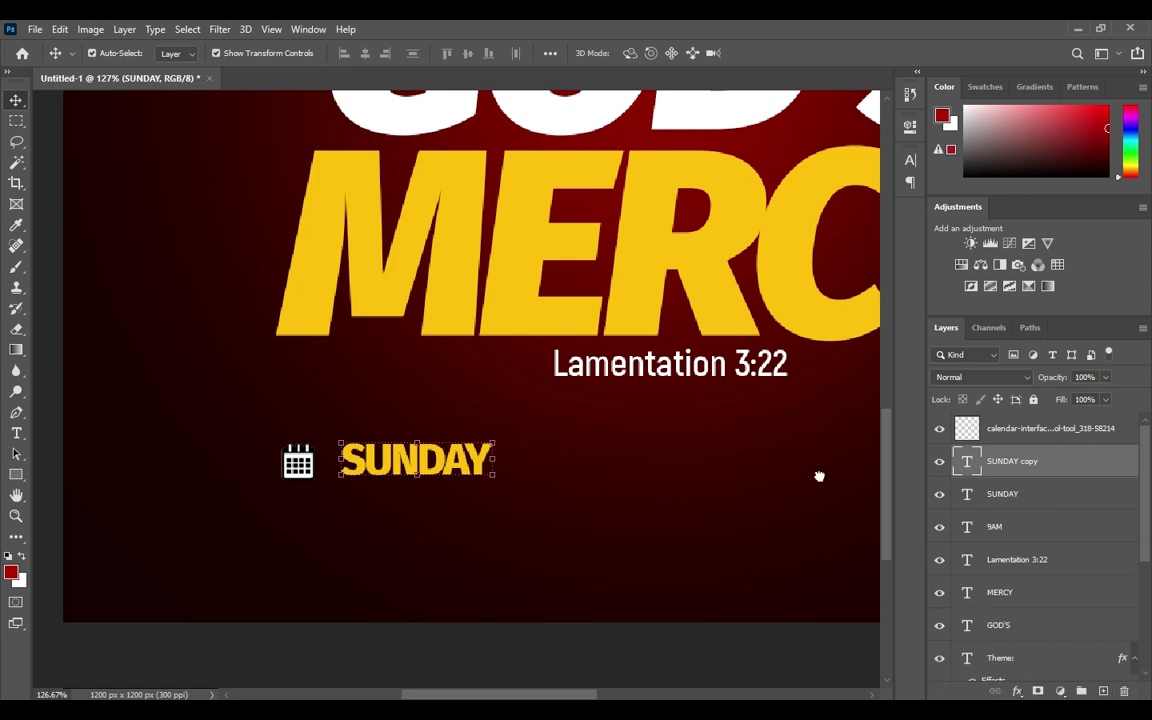
{"action": "left_click_drag", "start_coordinate": [1045, 428], "coordinate": [1020, 510]}
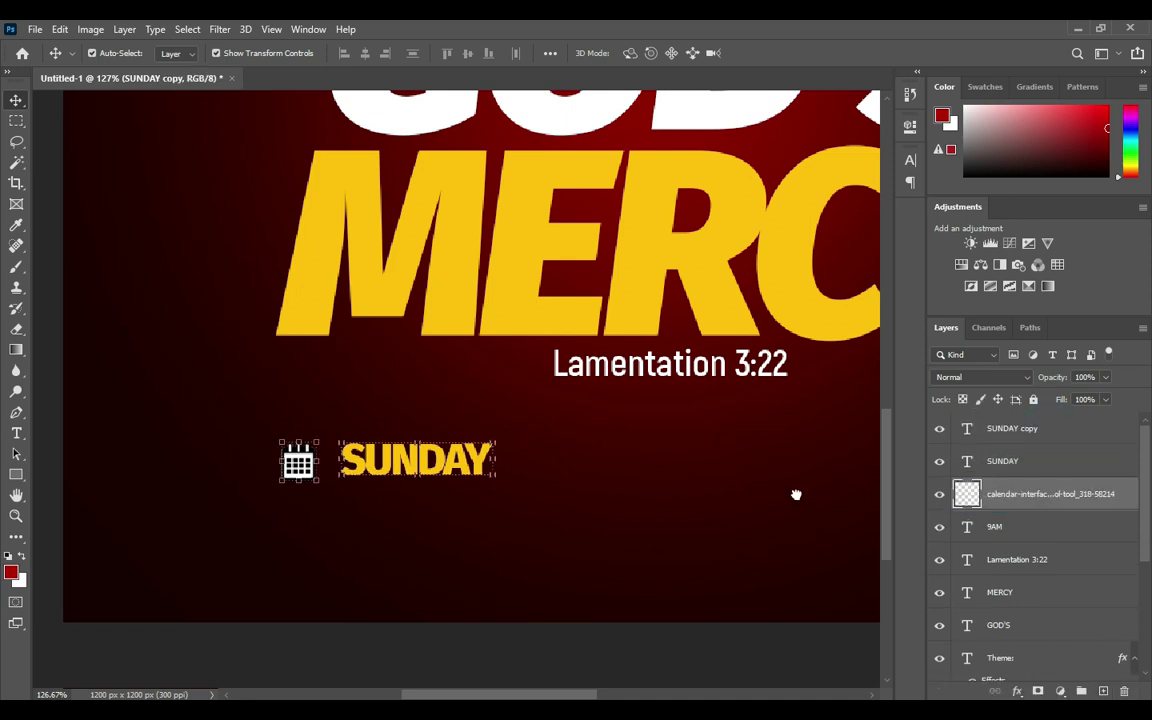
{"action": "left_click_drag", "start_coordinate": [424, 471], "coordinate": [419, 510]}
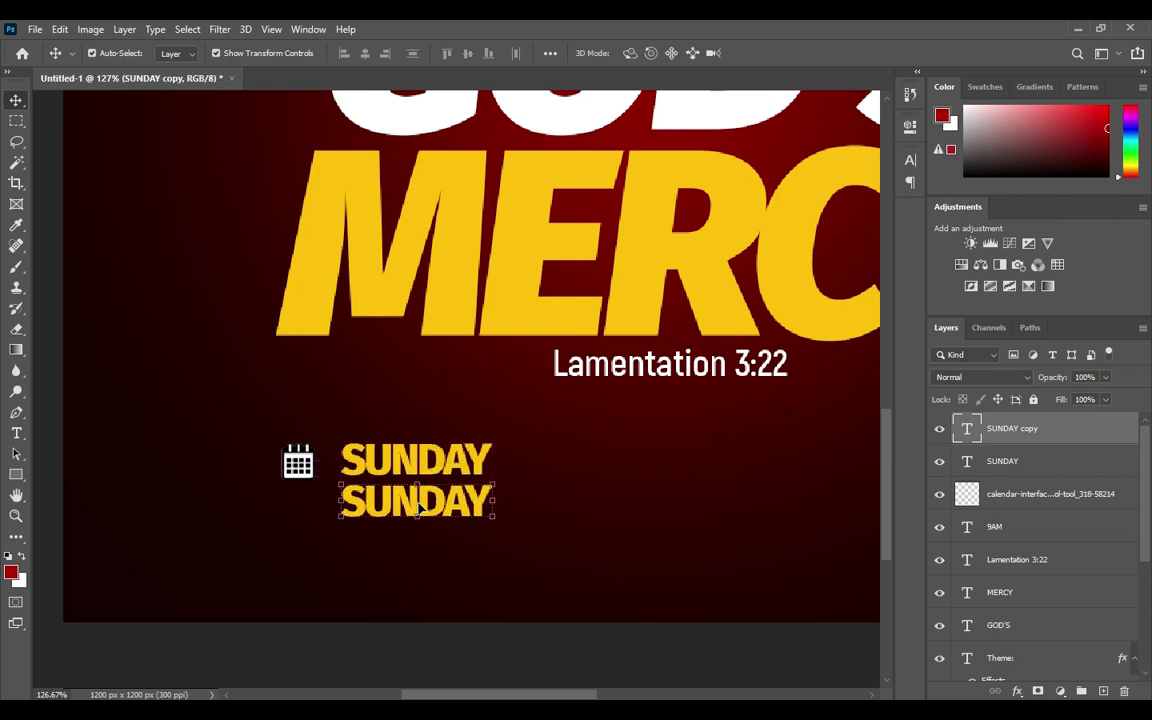
- Replace the copied line's text with 17TH copied from the Notepad notes
{"action": "key", "text": "t"}
{"action": "left_click", "coordinate": [411, 506]}
{"action": "key", "text": "ctrl+a"}
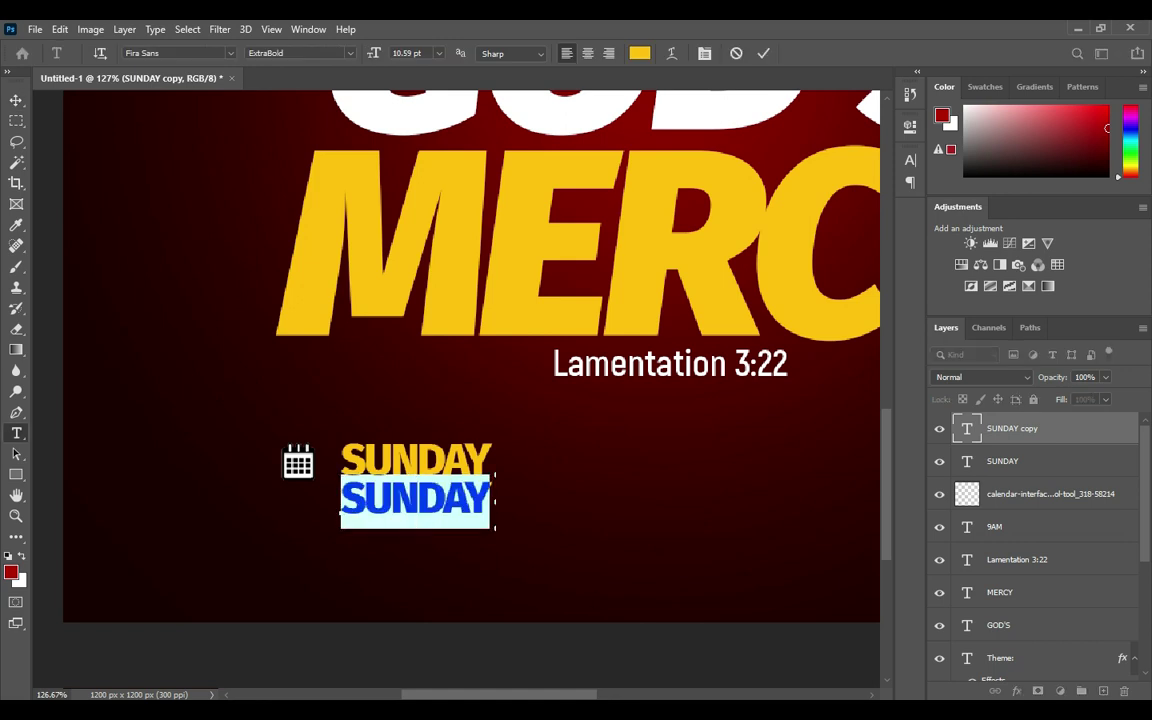
{"action": "key", "text": "alt+Tab"}
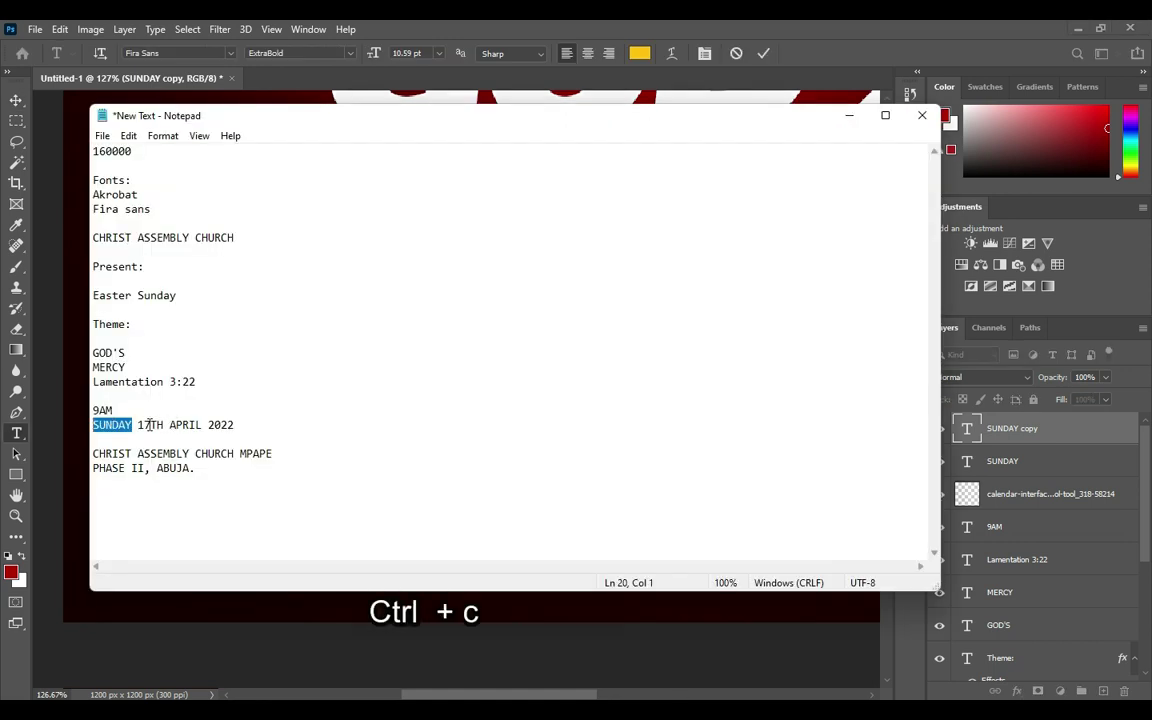
{"action": "double_click", "coordinate": [148, 425]}
{"action": "key", "text": "ctrl+c"}
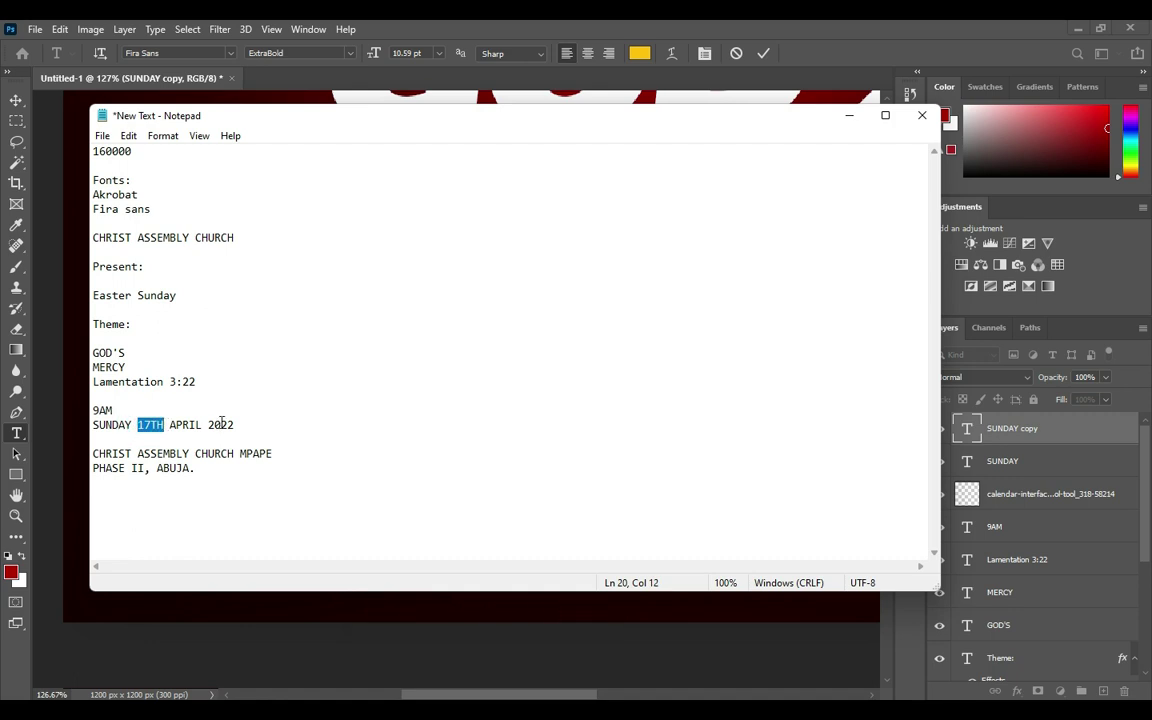
{"action": "left_click", "coordinate": [850, 118]}
{"action": "key", "text": "ctrl+v"}
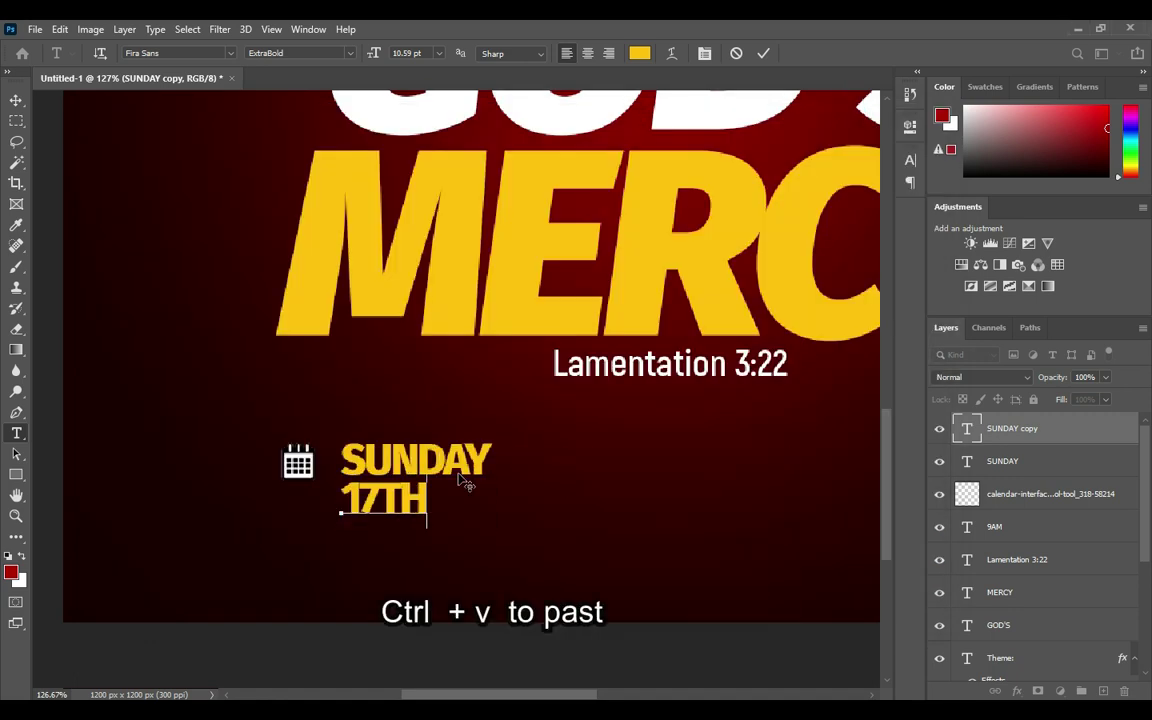
{"action": "left_click", "coordinate": [763, 53]}
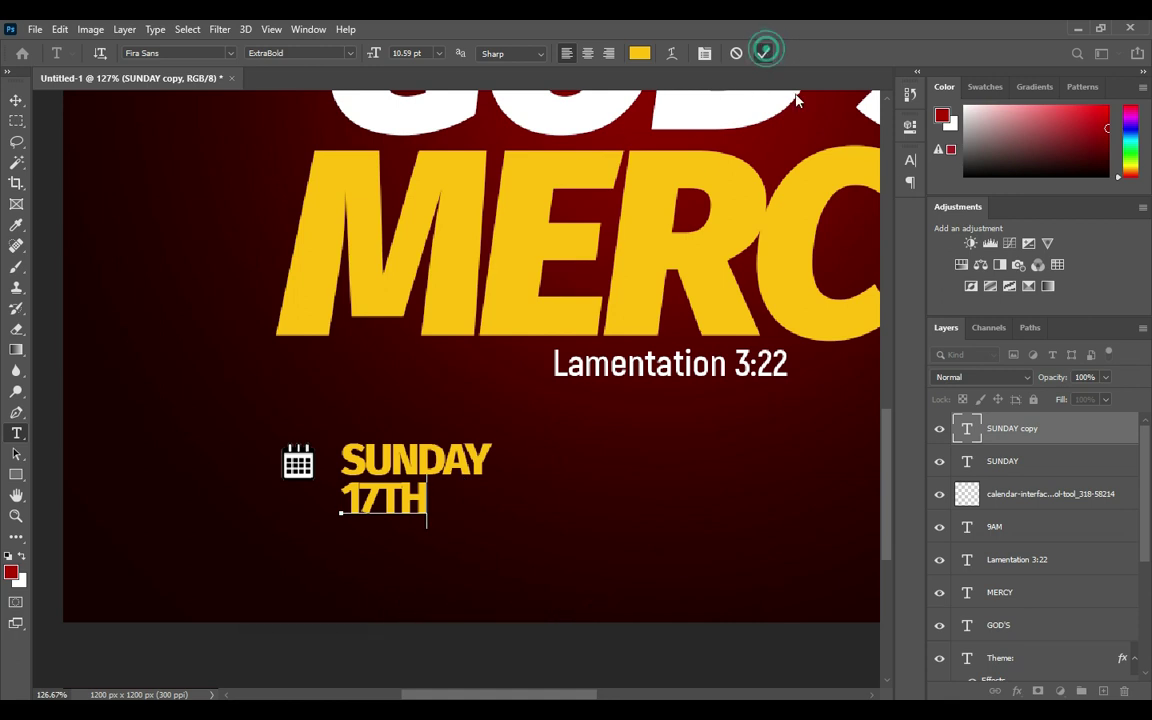
- Reset the 17TH tracking to 0 and enlarge it to about 154%
{"action": "left_click", "coordinate": [910, 160]}
{"action": "left_click_drag", "start_coordinate": [822, 220], "coordinate": [849, 218]}
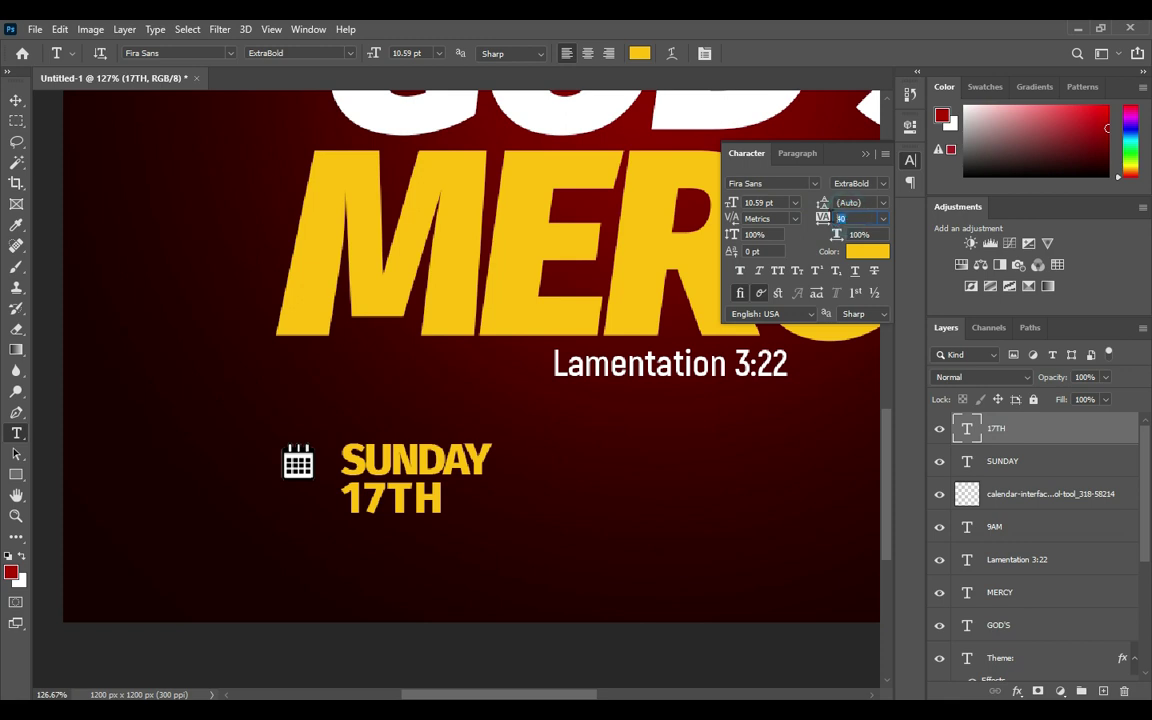
{"action": "key", "text": "Return"}
{"action": "left_click", "coordinate": [866, 154]}
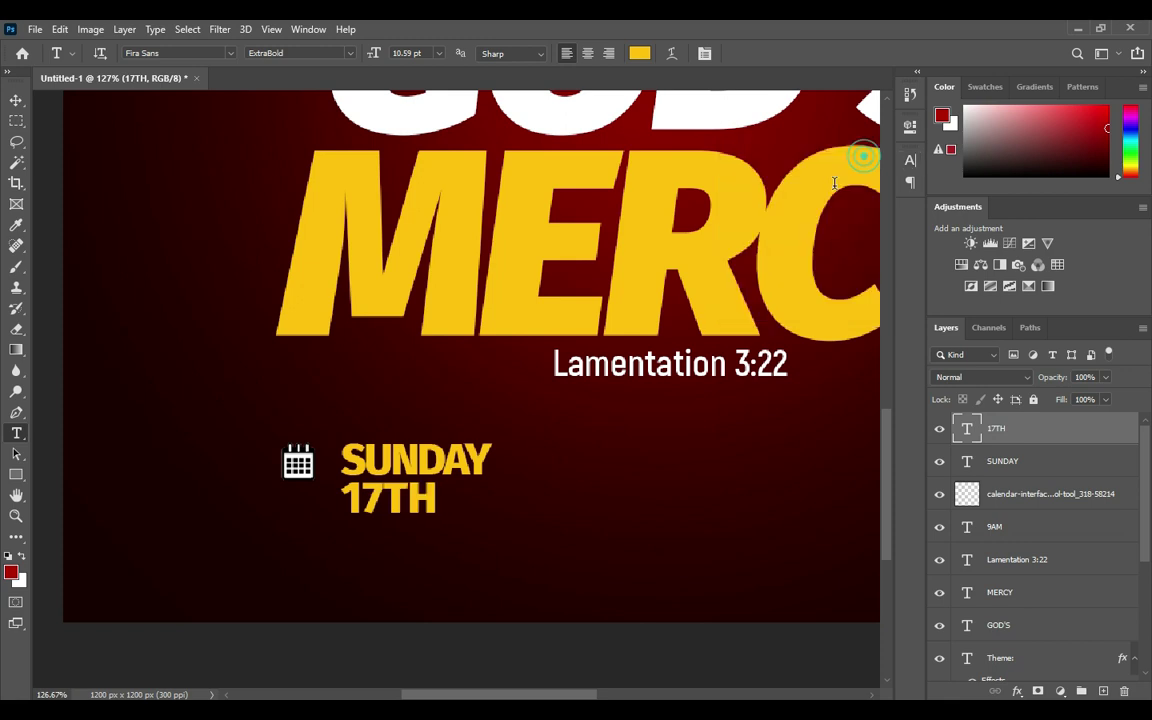
{"action": "left_click", "coordinate": [20, 99]}
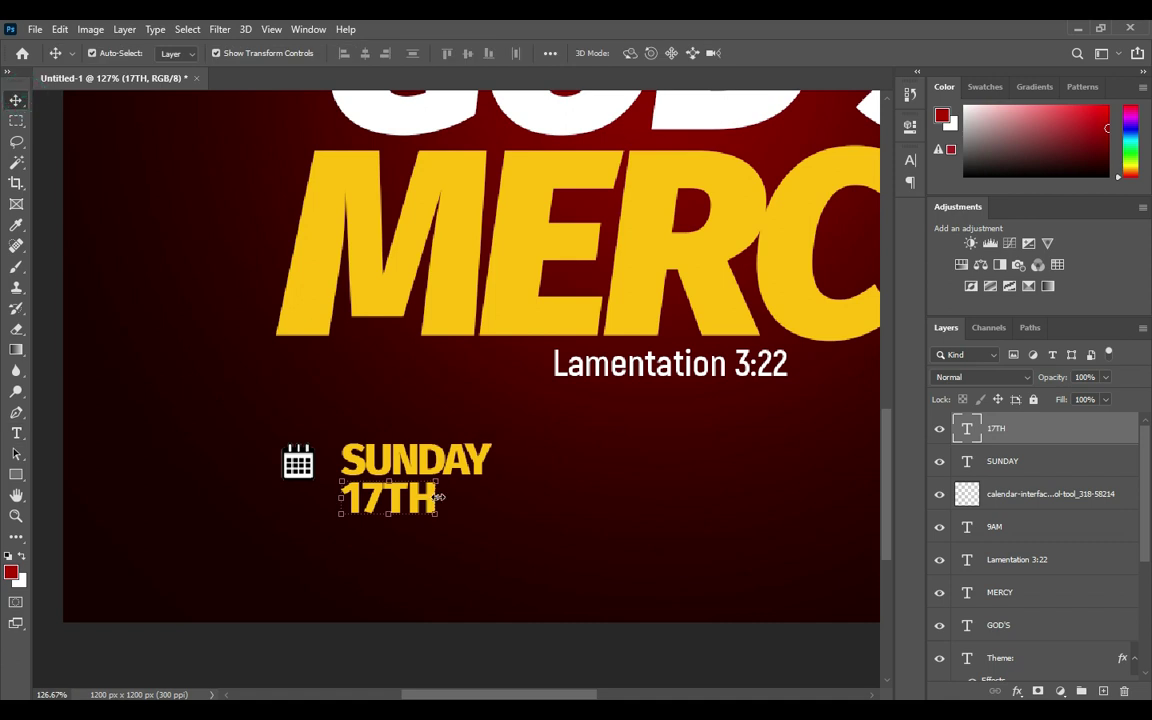
{"action": "left_click_drag", "start_coordinate": [437, 497], "coordinate": [456, 505]}
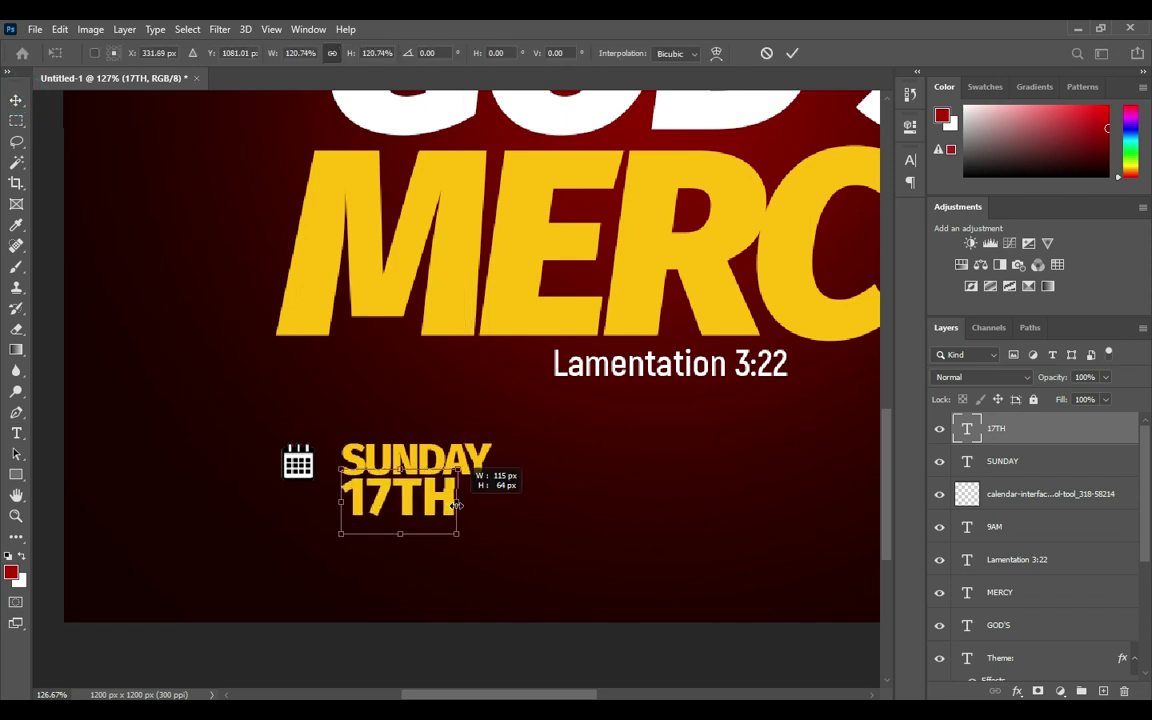
{"action": "mouse_move", "coordinate": [456, 505]}
{"action": "left_mouse_down"}
{"action": "mouse_move", "coordinate": [450, 533]}
{"action": "mouse_move", "coordinate": [494, 546]}
{"action": "left_mouse_up"}
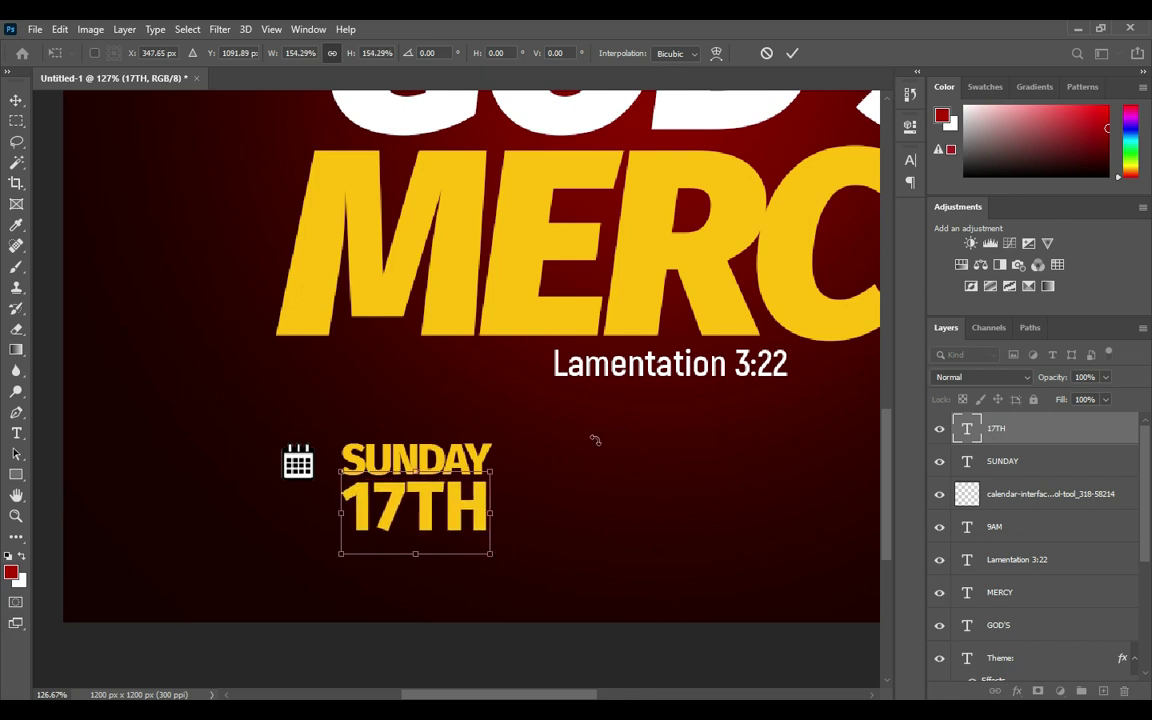
{"action": "left_click", "coordinate": [794, 58]}
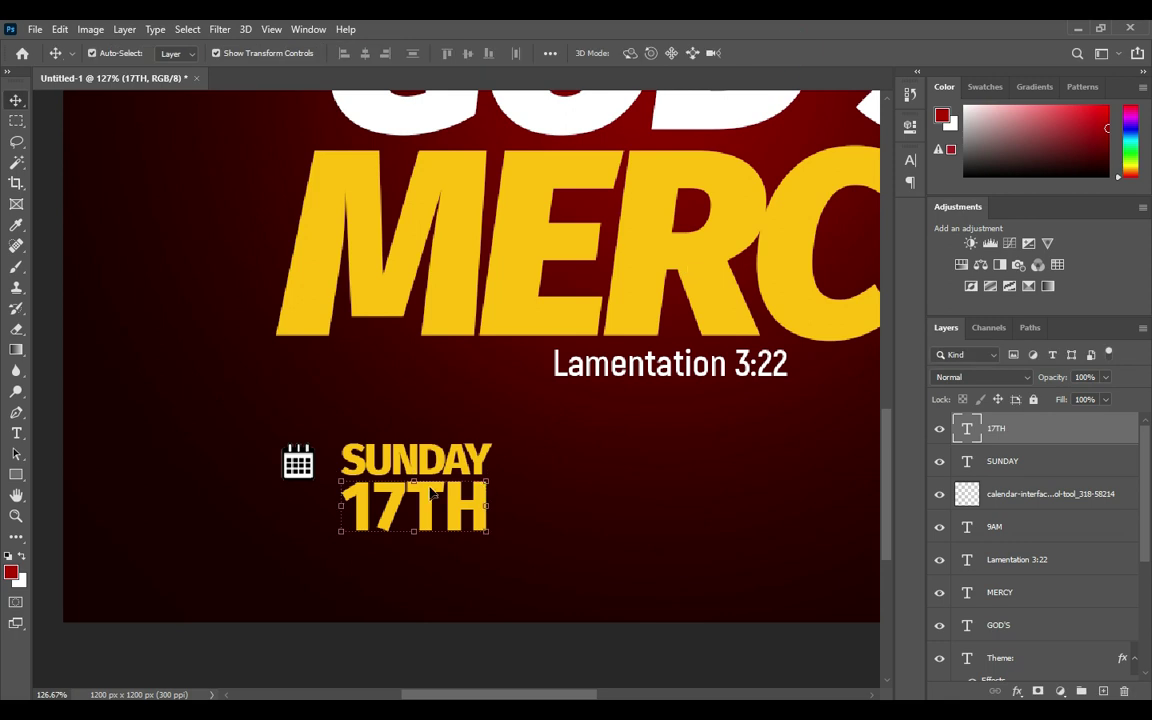
- Copy APRIL 2022 from the Notepad event notes and return to the flyer canvas
{"action": "scroll", "coordinate": [435, 500], "scroll_direction": "down", "scroll_amount": 2}
{"action": "key", "text": "alt+Tab"}
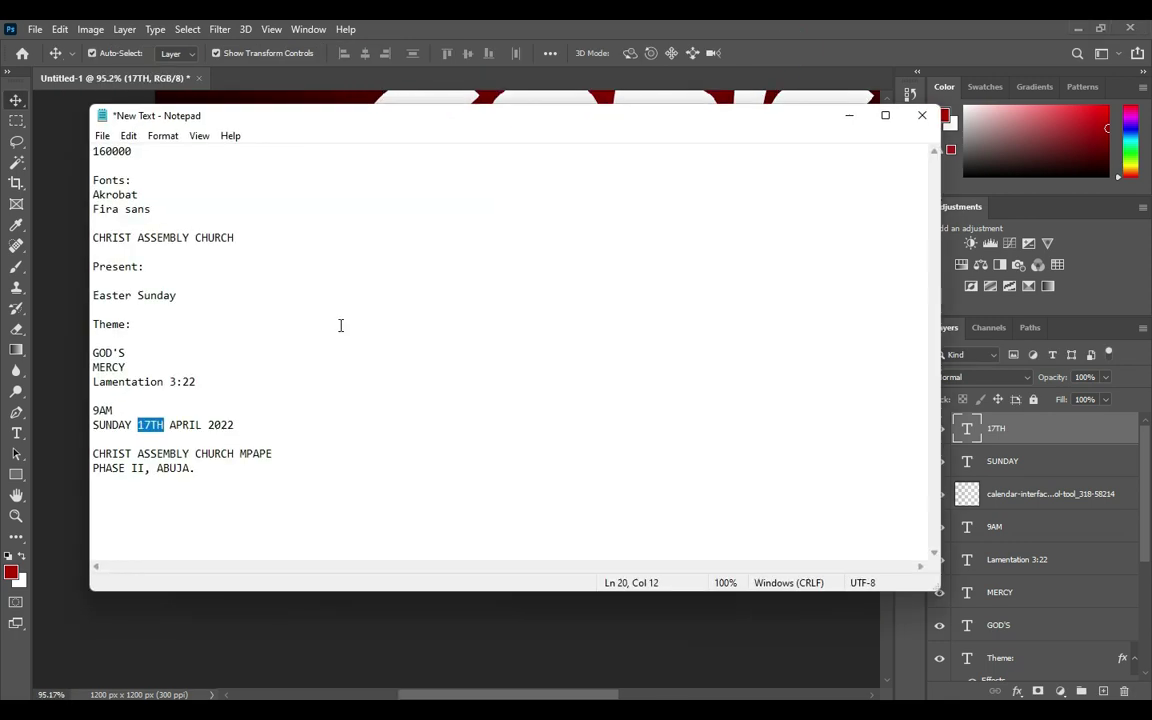
{"action": "left_click_drag", "start_coordinate": [170, 424], "coordinate": [275, 425]}
{"action": "key", "text": "ctrl+c"}
{"action": "left_click", "coordinate": [848, 115]}
{"action": "scroll", "coordinate": [388, 462], "scroll_direction": "up", "scroll_amount": 1}
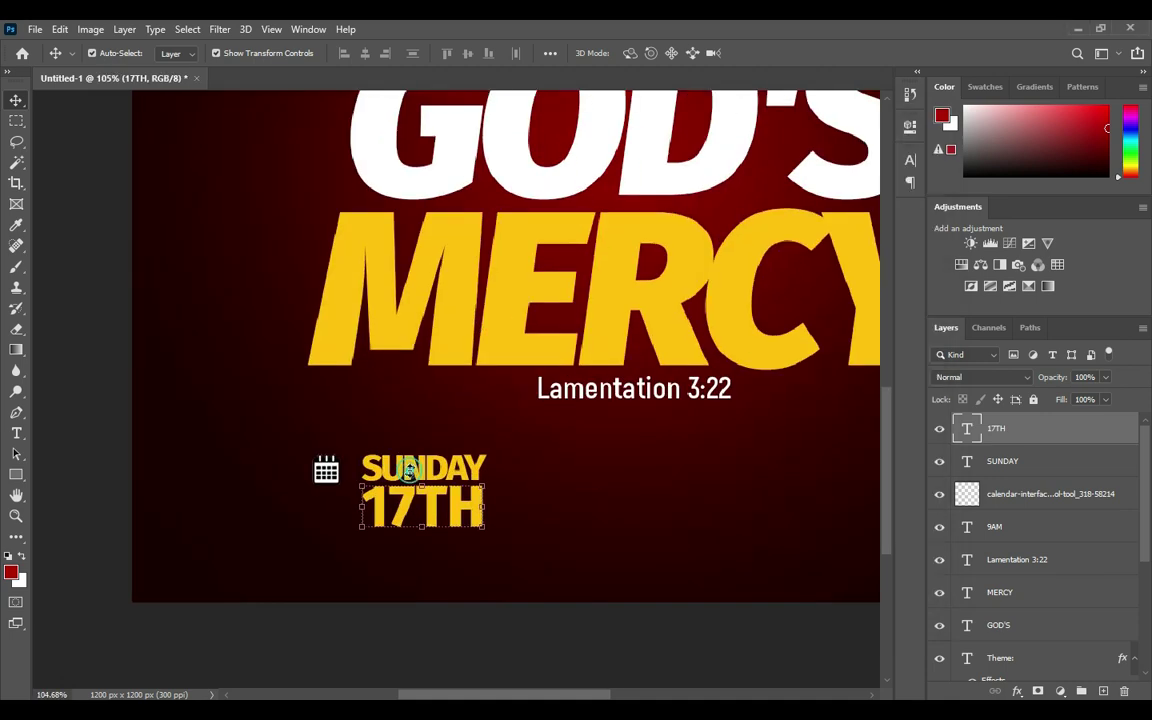
{"action": "key", "text": "ctrl+t"}
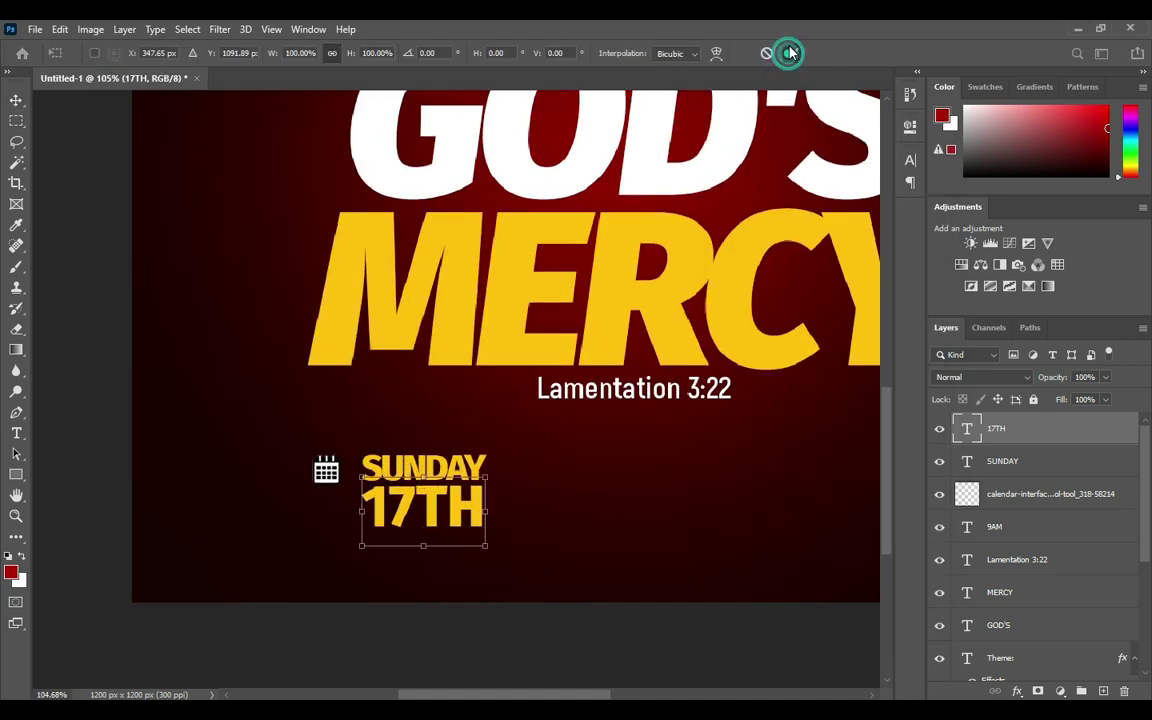
- Duplicate the SUNDAY layer to the top of the stack and move the copy below 17TH
{"action": "left_click", "coordinate": [792, 53]}
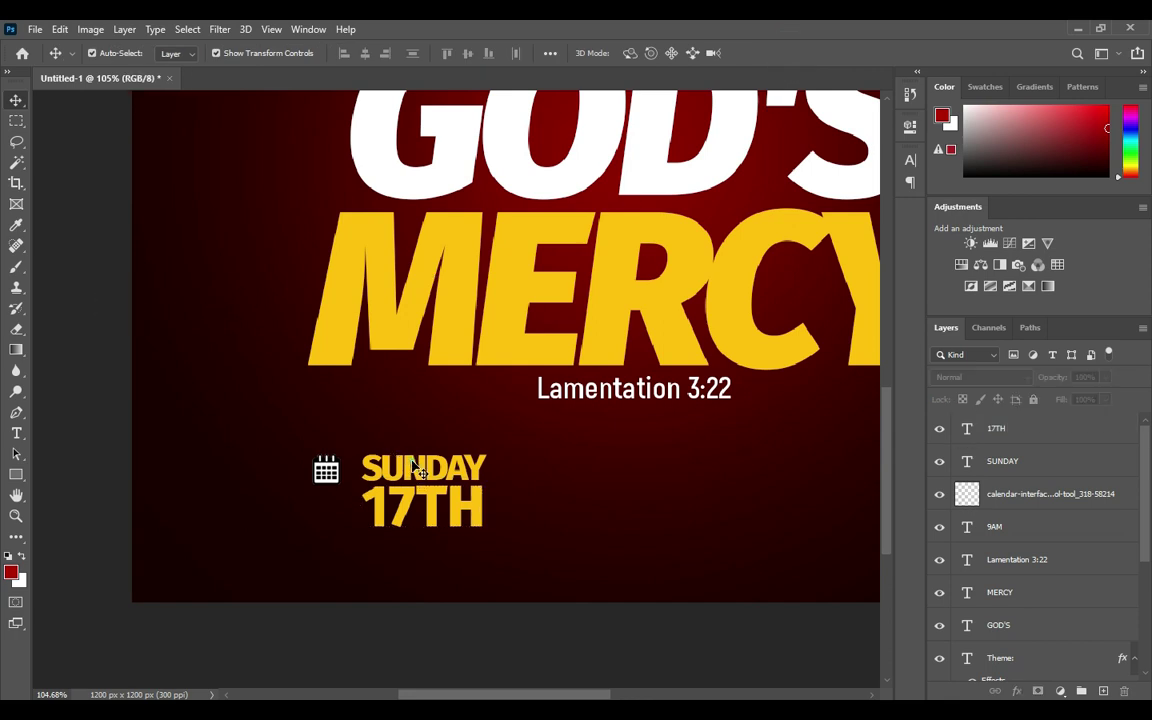
{"action": "left_click", "coordinate": [995, 462]}
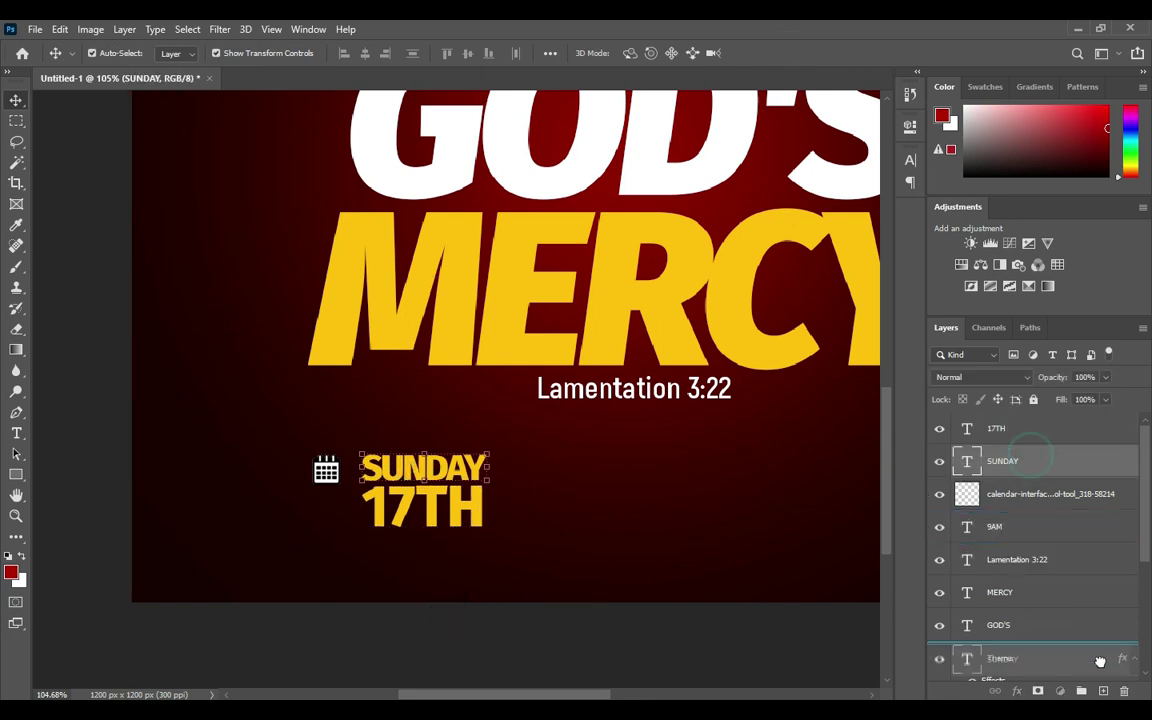
{"action": "key", "text": "ctrl+j"}
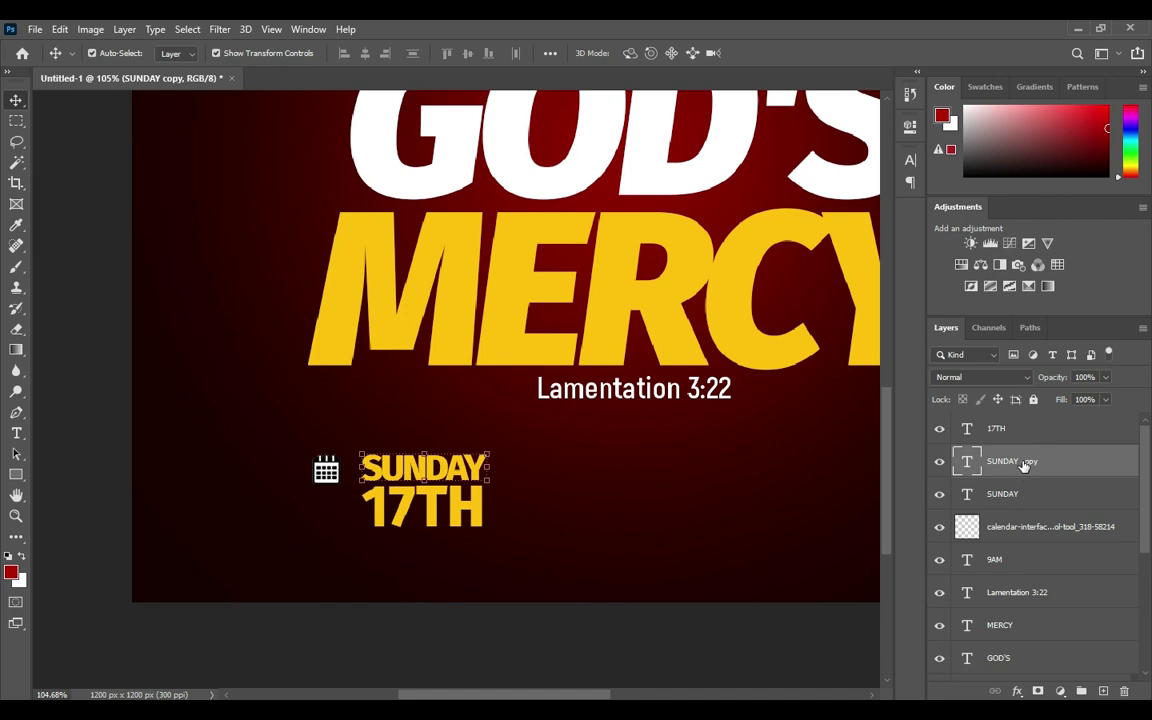
{"action": "left_click_drag", "start_coordinate": [1022, 463], "coordinate": [1015, 424]}
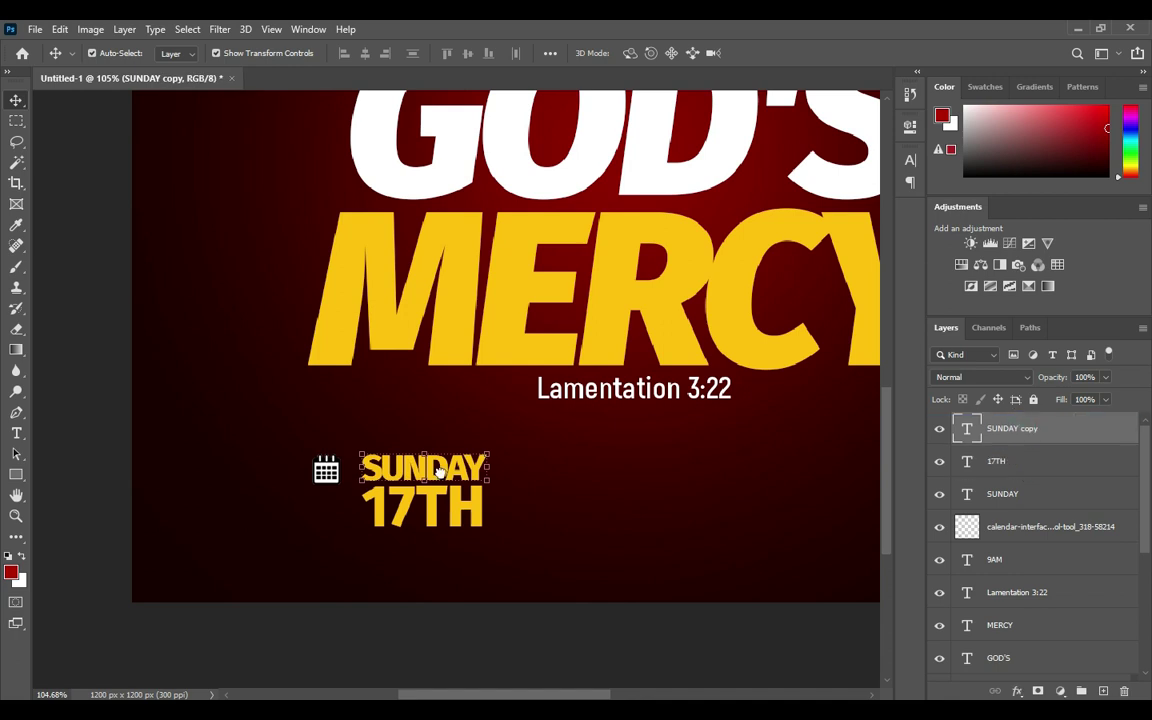
{"action": "left_click_drag", "start_coordinate": [442, 476], "coordinate": [440, 548]}
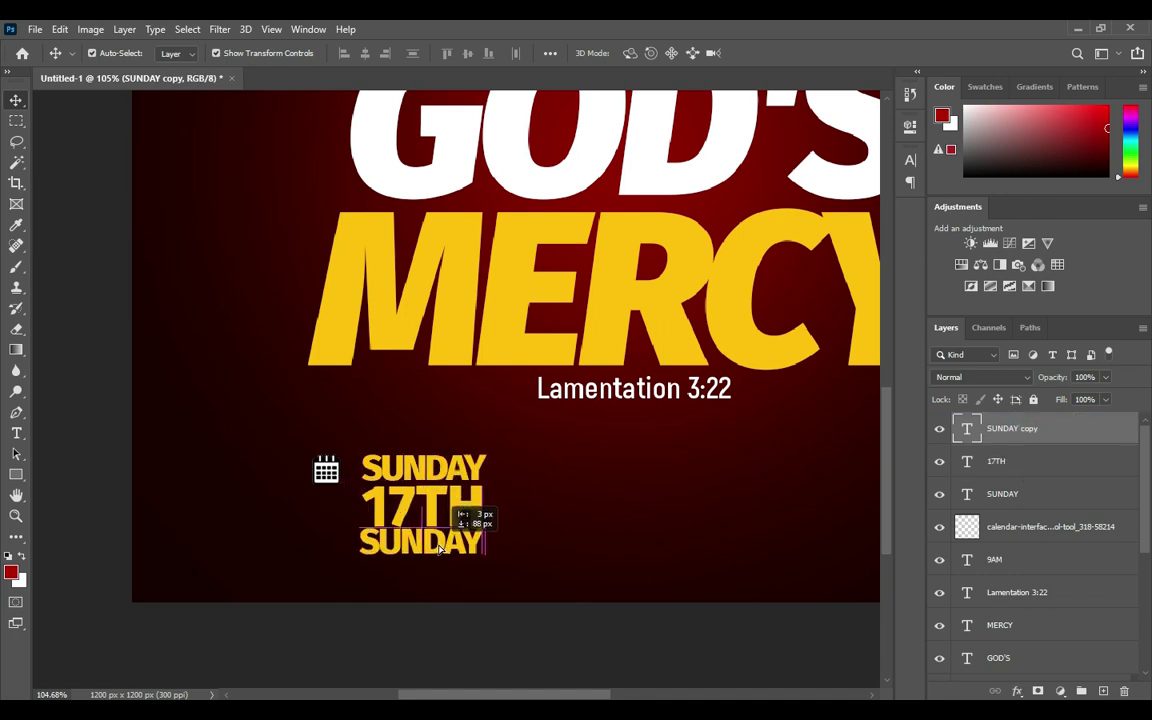
{"action": "left_click_drag", "start_coordinate": [440, 548], "coordinate": [440, 551]}
- Replace the copy's text with APRIL 2022, keeping it yellow
{"action": "key", "text": "t"}
{"action": "left_click", "coordinate": [440, 551]}
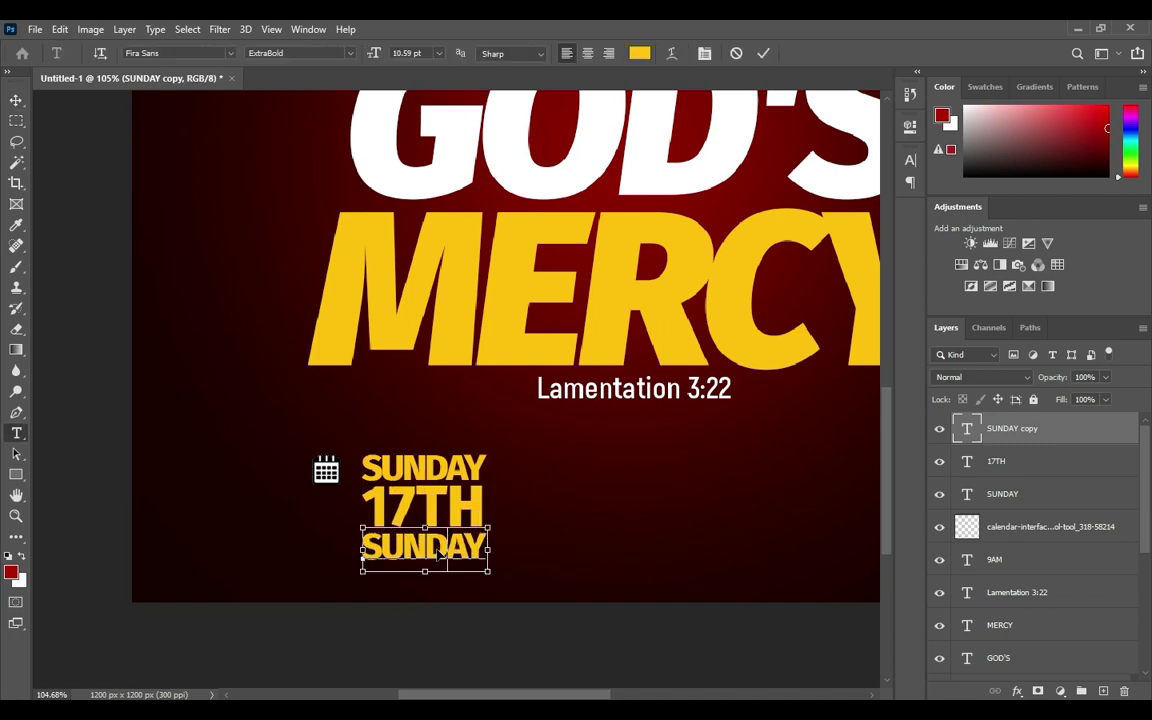
{"action": "key", "text": "ctrl+a"}
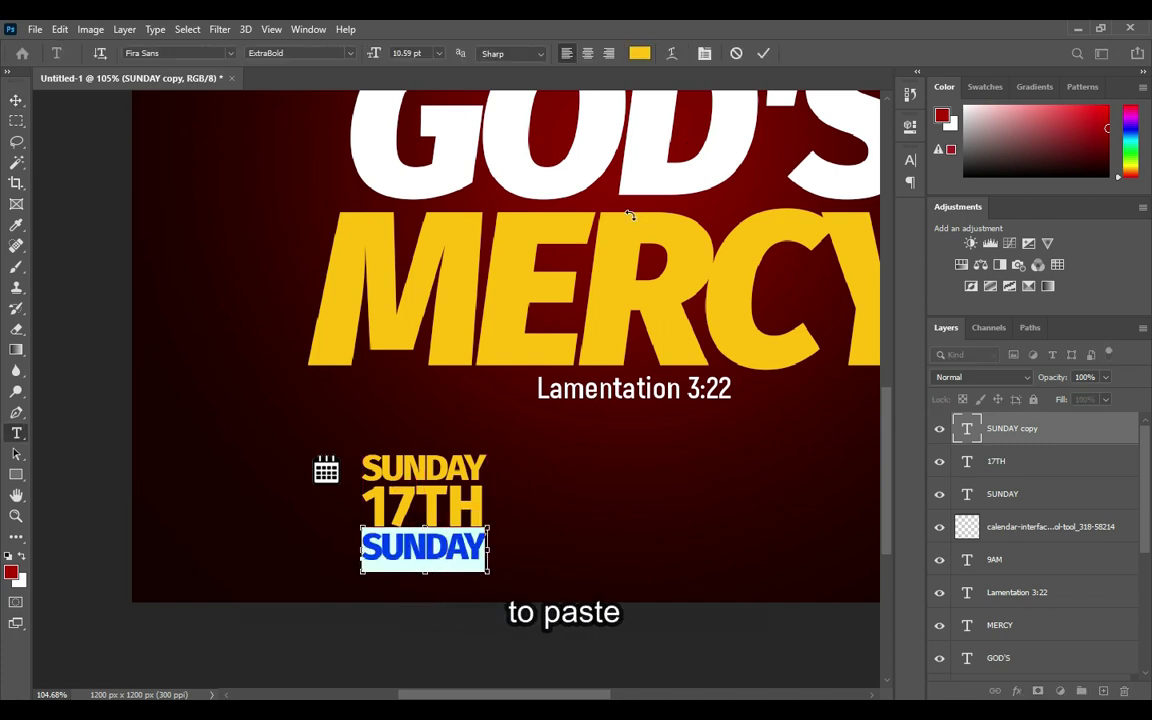
{"action": "key", "text": "ctrl+v"}
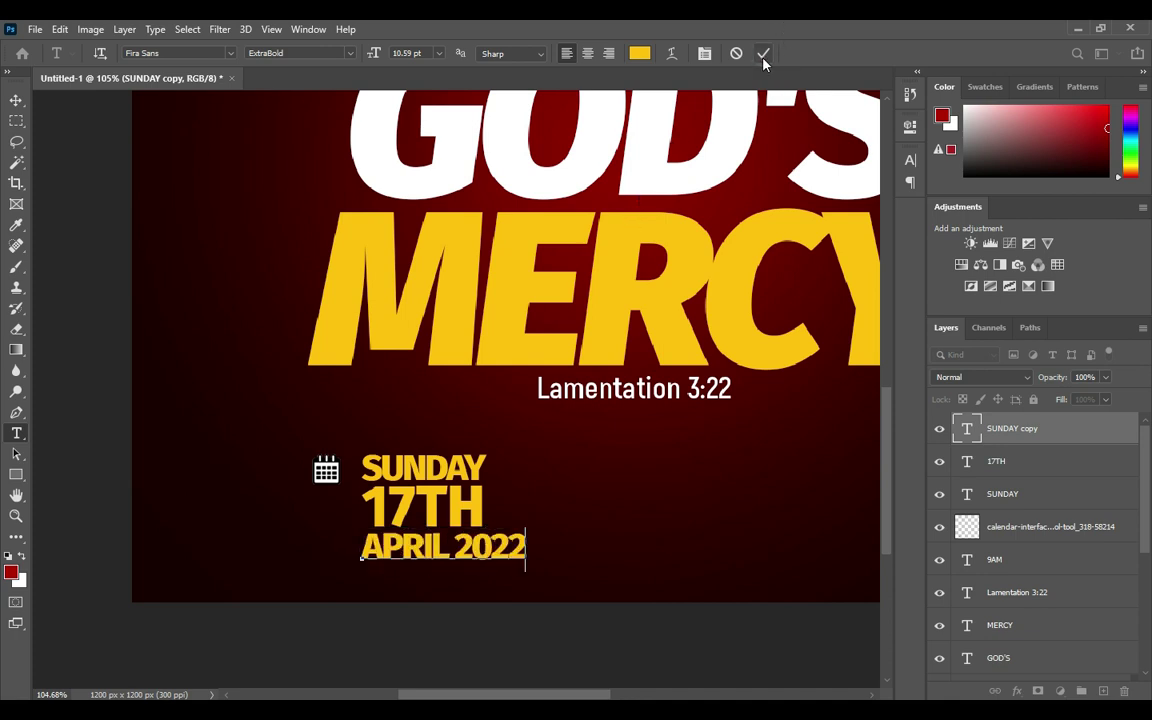
{"action": "left_click", "coordinate": [640, 53]}
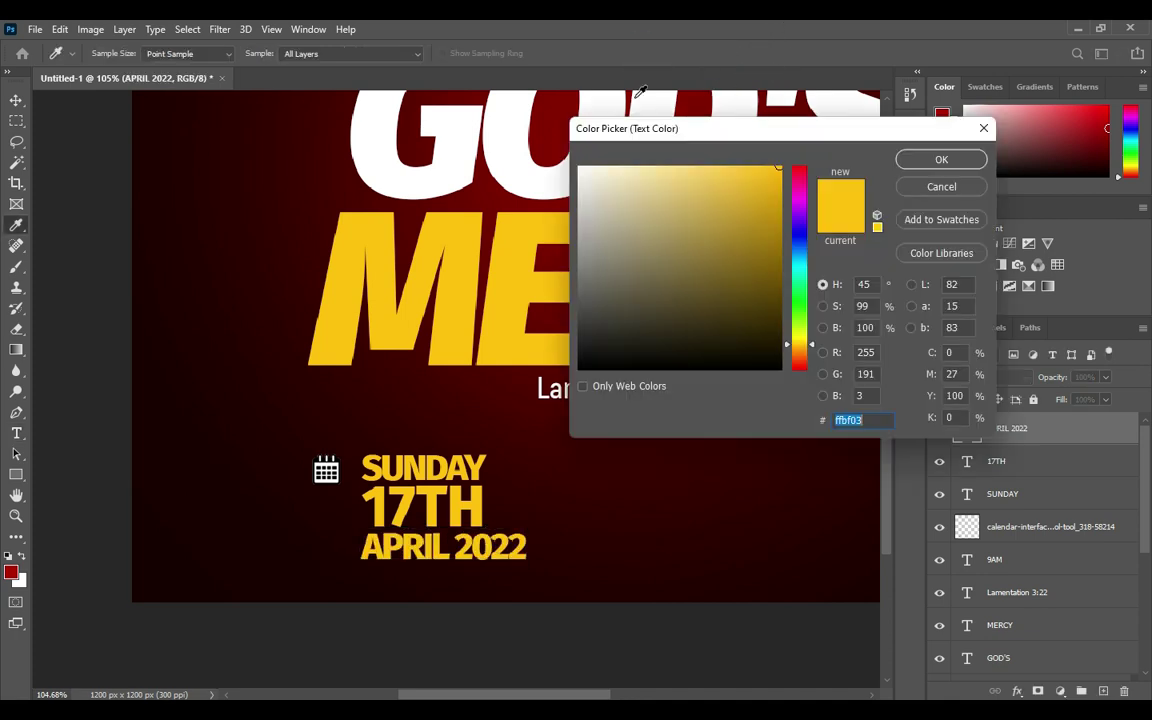
{"action": "left_click", "coordinate": [920, 160]}
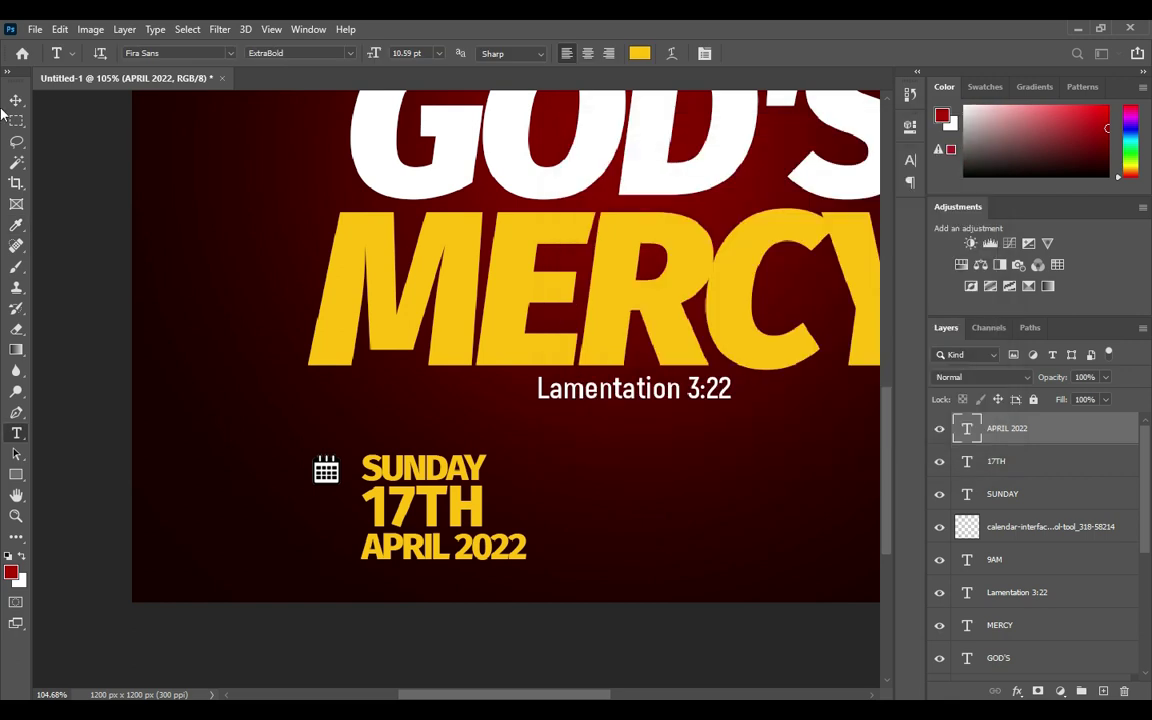
- Scale APRIL 2022 down to about 73% beneath 17TH
{"action": "left_click", "coordinate": [16, 100]}
{"action": "scroll", "coordinate": [540, 572], "scroll_direction": "up", "scroll_amount": 3}
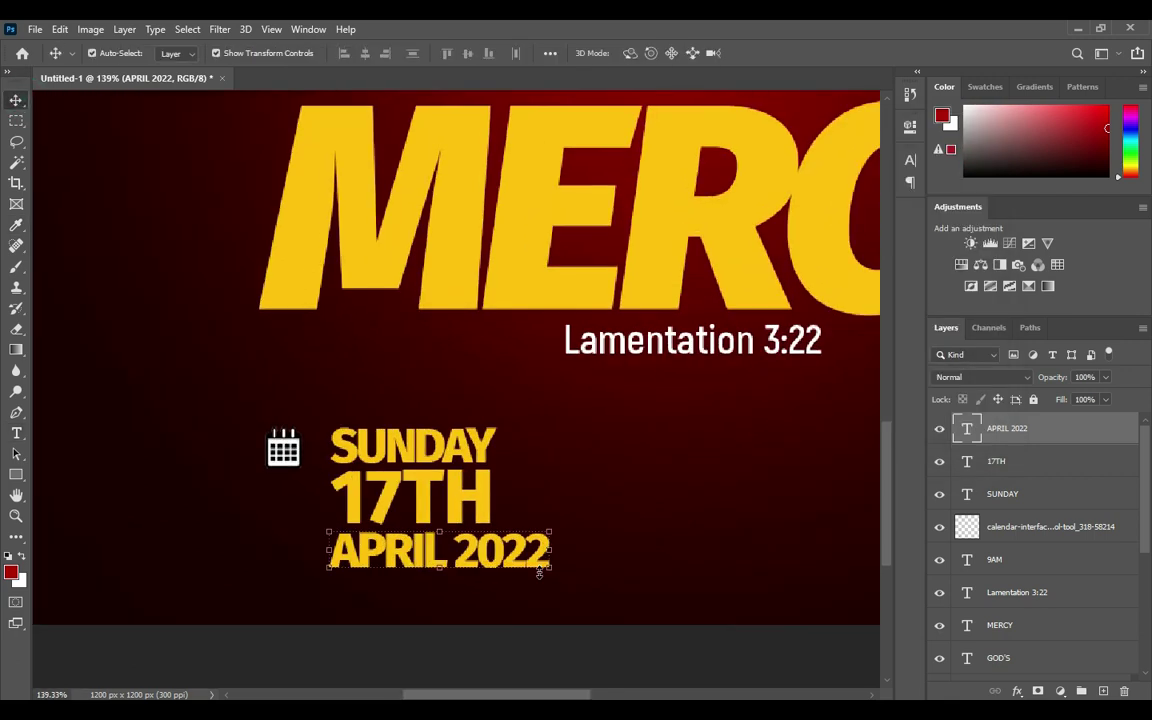
{"action": "left_click", "coordinate": [550, 566]}
{"action": "left_click_drag", "start_coordinate": [550, 582], "coordinate": [491, 568]}
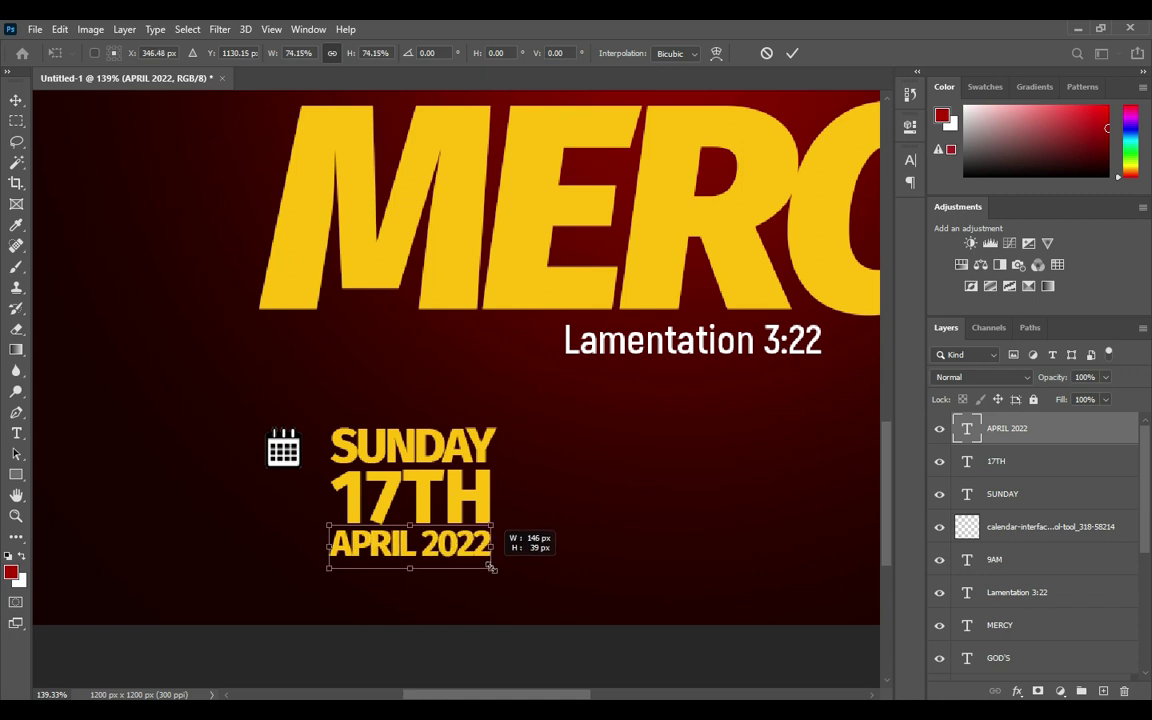
{"action": "left_click_drag", "start_coordinate": [491, 568], "coordinate": [489, 564]}
{"action": "left_click", "coordinate": [792, 53]}
{"action": "scroll", "coordinate": [553, 403], "scroll_direction": "down", "scroll_amount": 3}
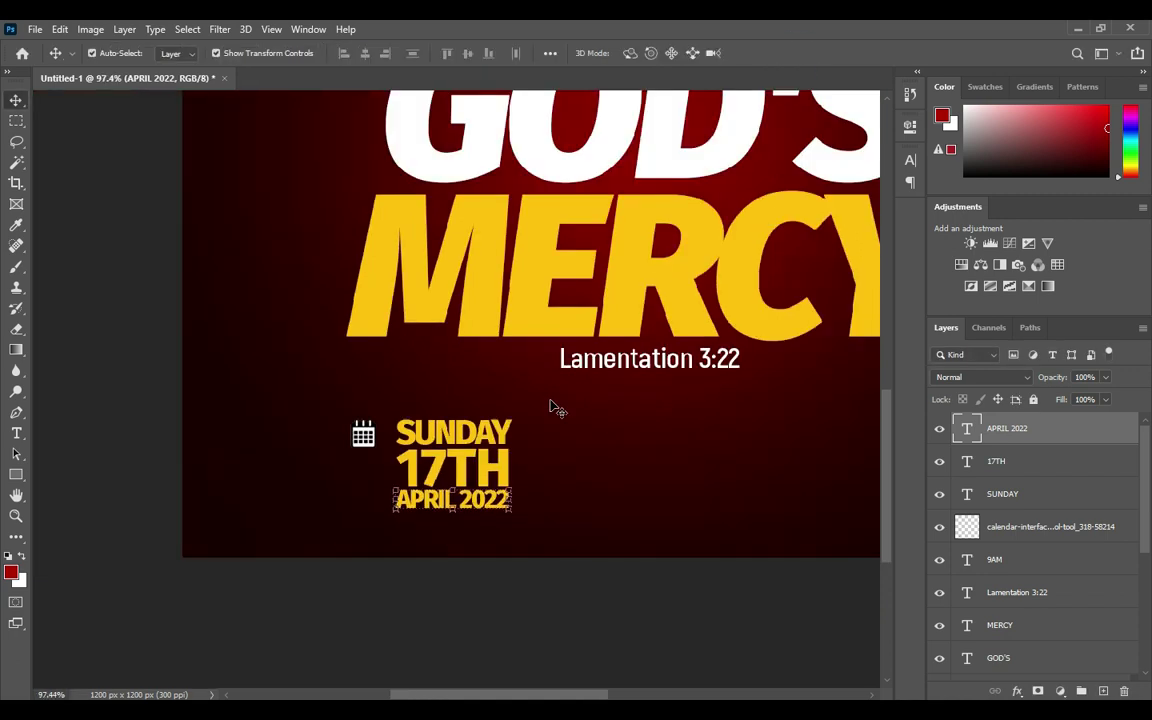
{"action": "left_click", "coordinate": [481, 583]}
- Group the SUNDAY, 17TH, APRIL 2022 and calendar layers into a group named Date
{"action": "scroll", "coordinate": [470, 560], "scroll_direction": "down", "scroll_amount": 3}
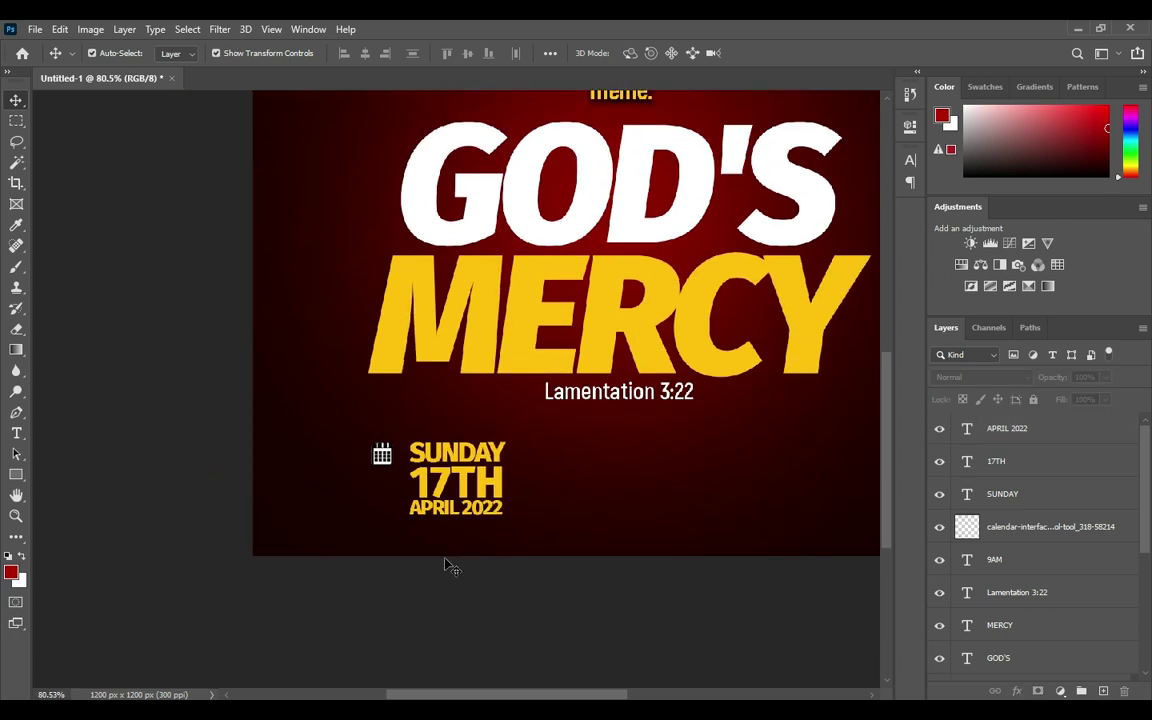
{"action": "scroll", "coordinate": [474, 579], "scroll_direction": "down", "scroll_amount": 2}
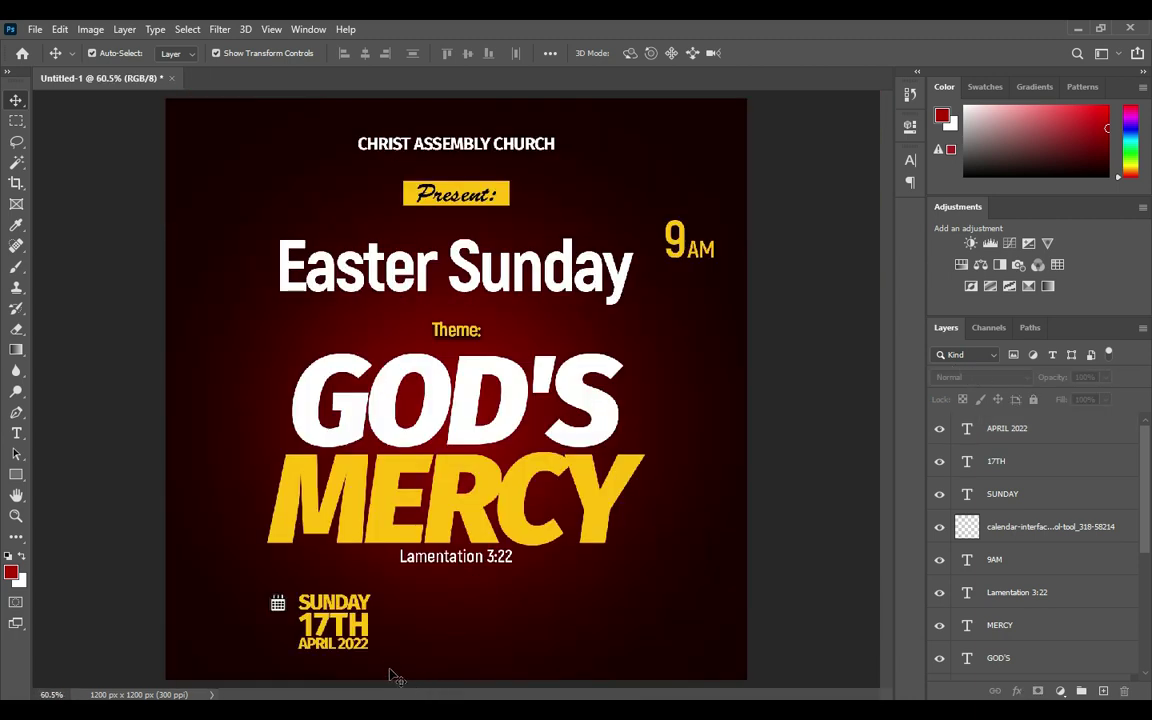
{"action": "scroll", "coordinate": [398, 665], "scroll_direction": "up", "scroll_amount": 2}
{"action": "scroll", "coordinate": [440, 591], "scroll_direction": "up", "scroll_amount": 2}
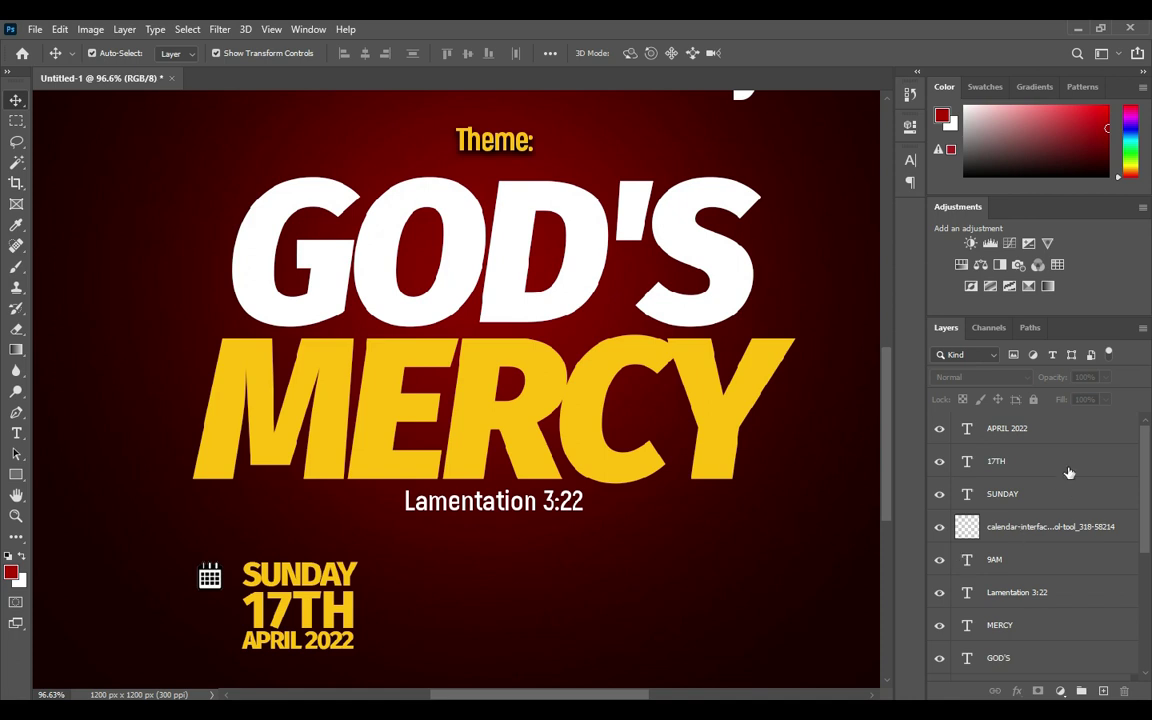
{"action": "left_click", "coordinate": [990, 493]}
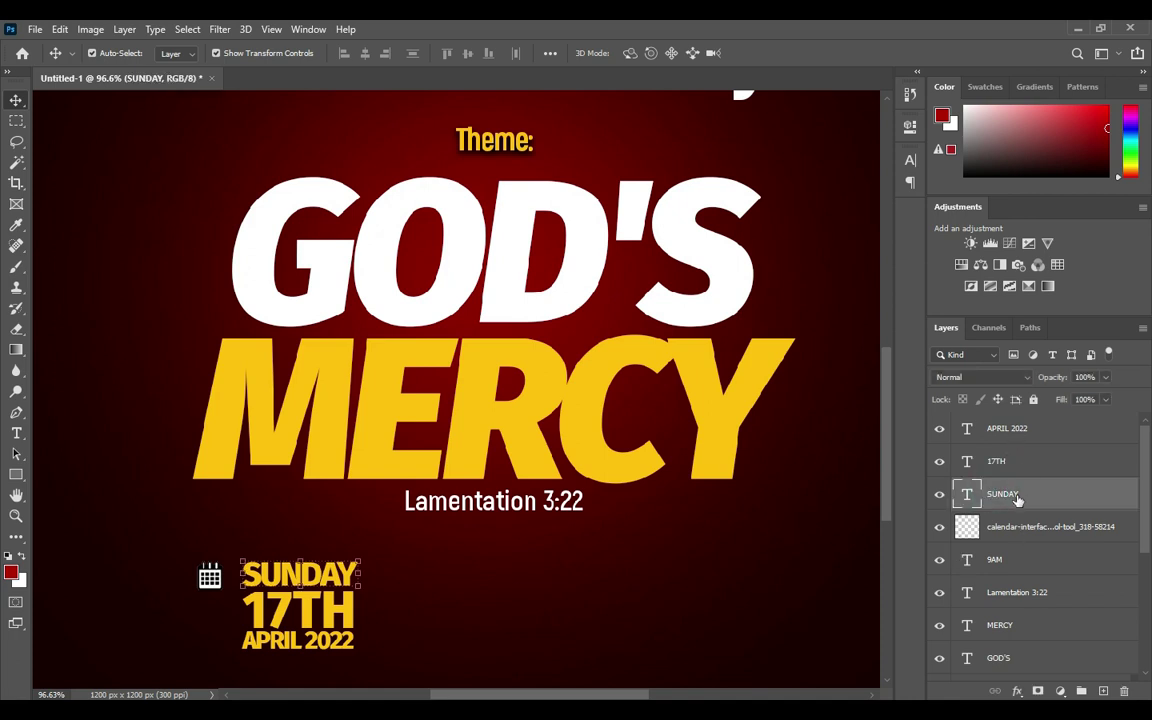
{"action": "left_click", "coordinate": [1017, 528]}
{"action": "left_click", "coordinate": [1028, 429], "text": "shift"}
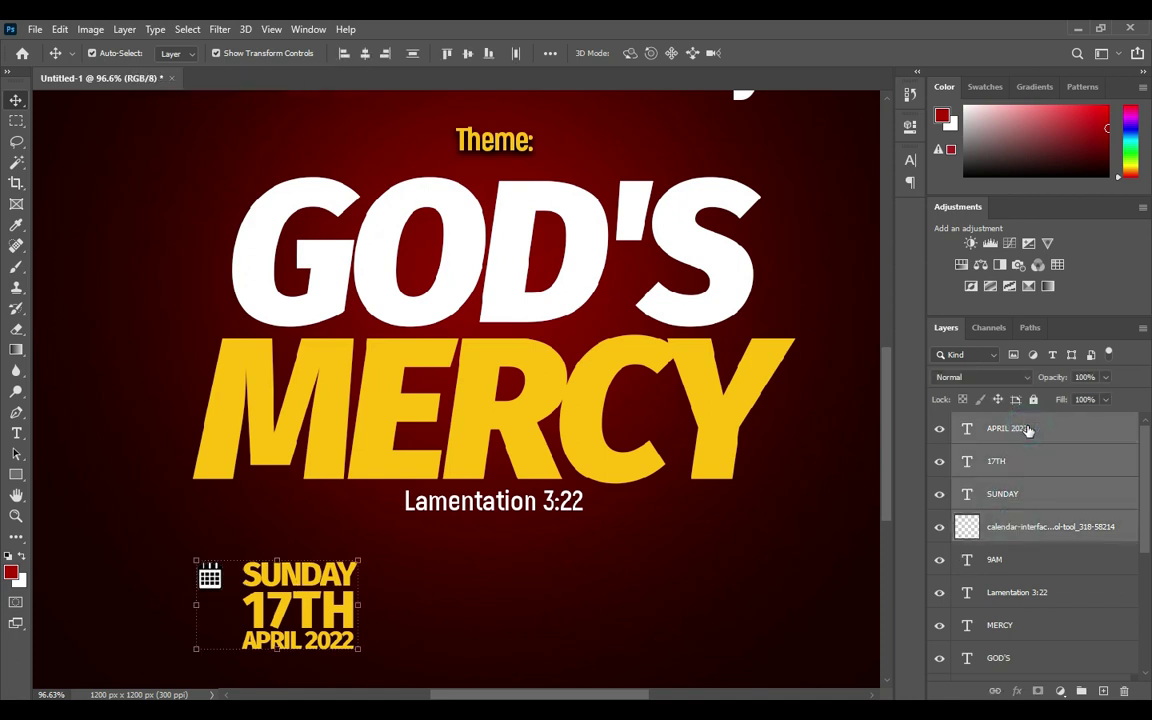
{"action": "key", "text": "ctrl+g"}
{"action": "double_click", "coordinate": [1000, 422]}
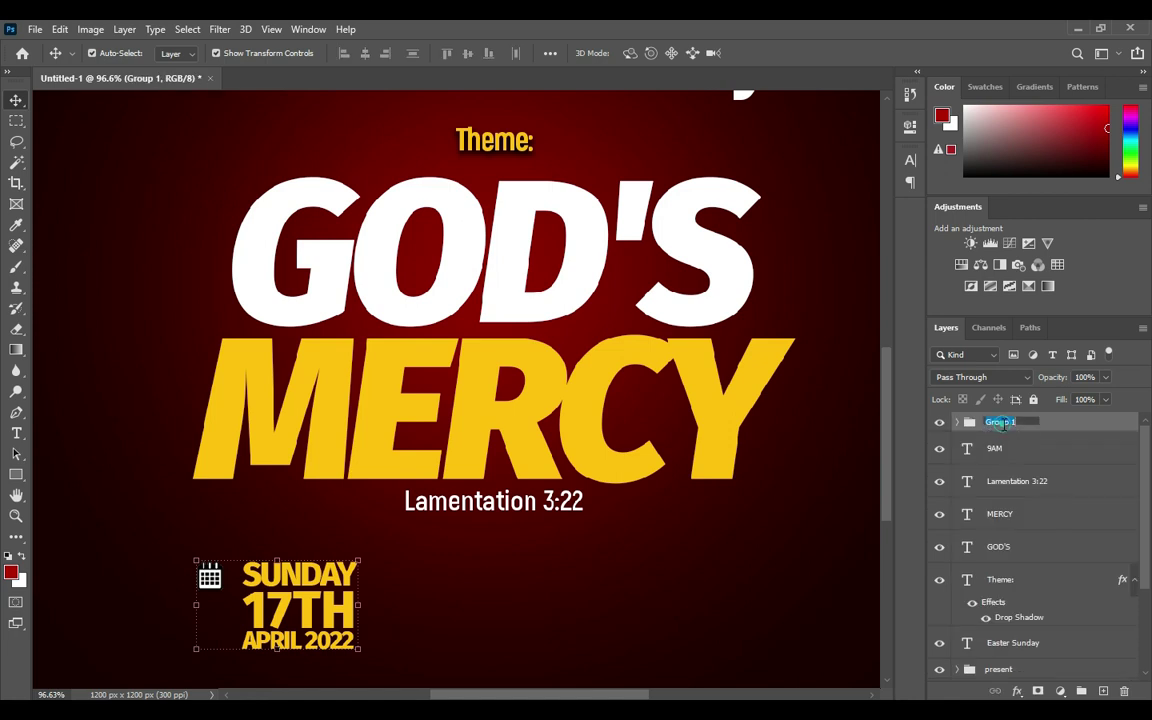
{"action": "type", "text": "Date"}
{"action": "key", "text": "Return"}
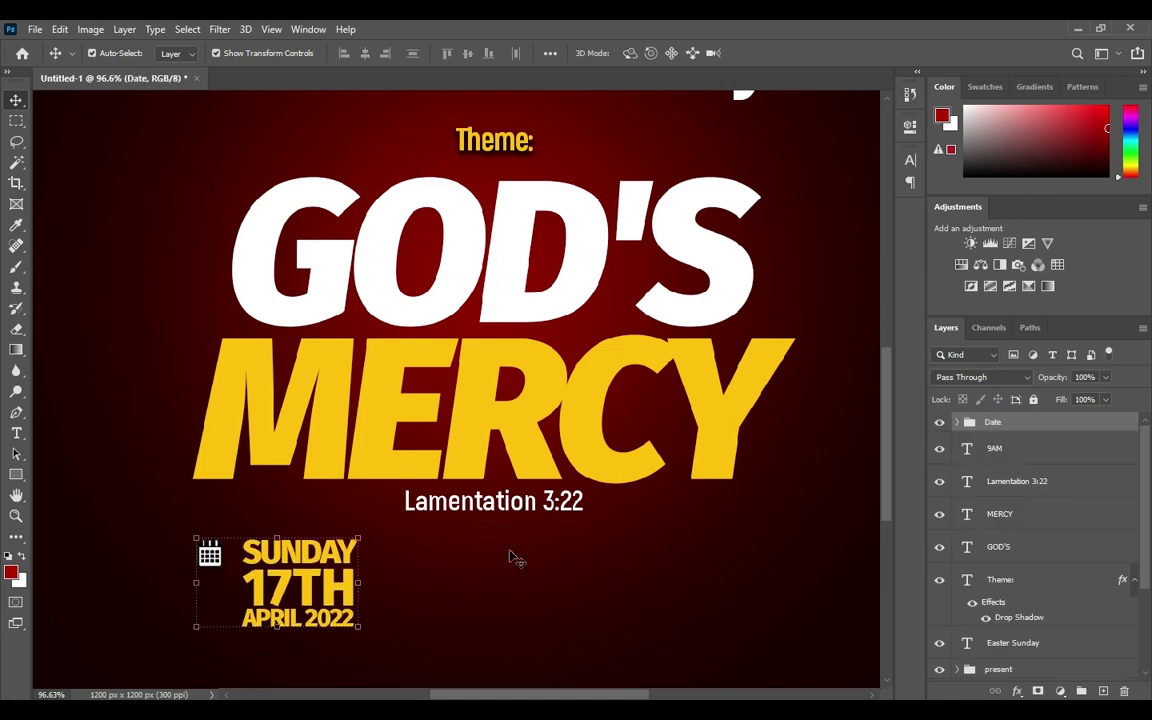
- Nudge the calendar icon left beside the date text and resize it to about 108%
{"action": "scroll", "coordinate": [590, 428], "scroll_direction": "down", "scroll_amount": 1}
{"action": "scroll", "coordinate": [590, 428], "scroll_direction": "down", "scroll_amount": 2}
{"action": "left_click", "coordinate": [311, 517]}
{"action": "key", "text": "ctrl+t"}
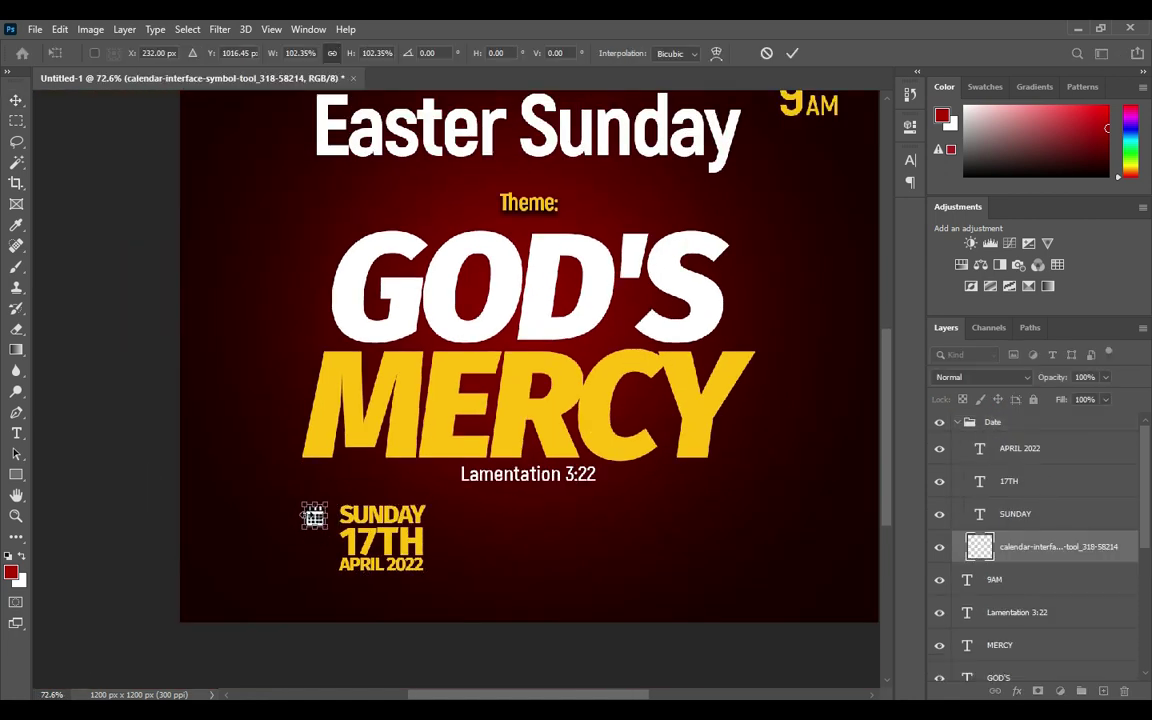
{"action": "scroll", "coordinate": [311, 517], "scroll_direction": "up", "scroll_amount": 1}
{"action": "key", "text": "Return"}
{"action": "scroll", "coordinate": [340, 525], "scroll_direction": "up", "scroll_amount": 2}
{"action": "scroll", "coordinate": [300, 508], "scroll_direction": "up", "scroll_amount": 2}
{"action": "left_click_drag", "start_coordinate": [327, 522], "coordinate": [317, 523]}
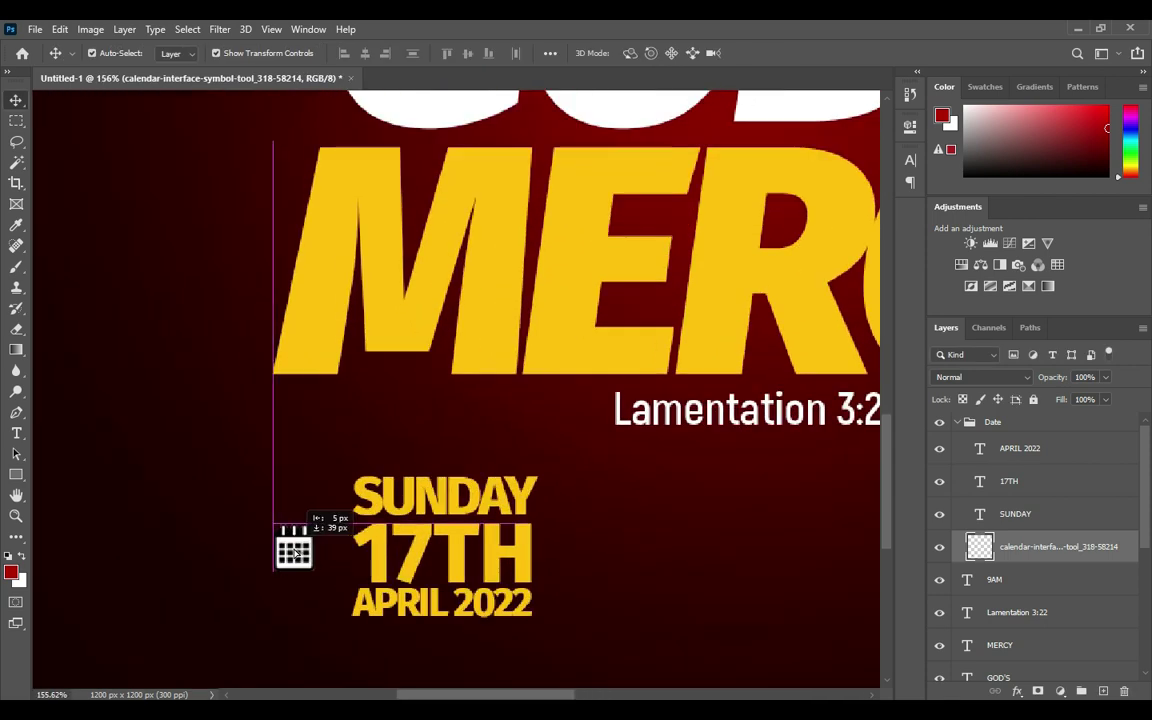
{"action": "key", "text": "ctrl+t"}
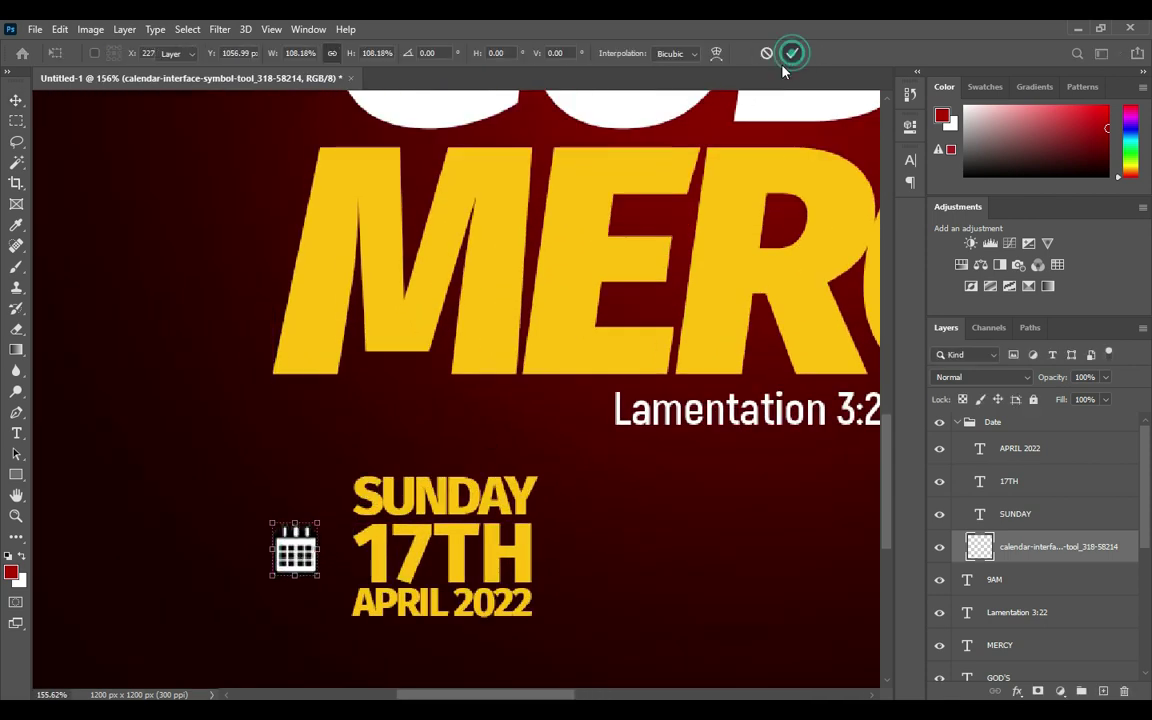
{"action": "left_click", "coordinate": [792, 52]}
- Collapse the Date group in the Layers panel
{"action": "scroll", "coordinate": [527, 353], "scroll_direction": "down", "scroll_amount": 1}
{"action": "scroll", "coordinate": [527, 353], "scroll_direction": "down", "scroll_amount": 2}
{"action": "scroll", "coordinate": [488, 365], "scroll_direction": "down", "scroll_amount": 2}
{"action": "scroll", "coordinate": [463, 390], "scroll_direction": "down", "scroll_amount": 2}
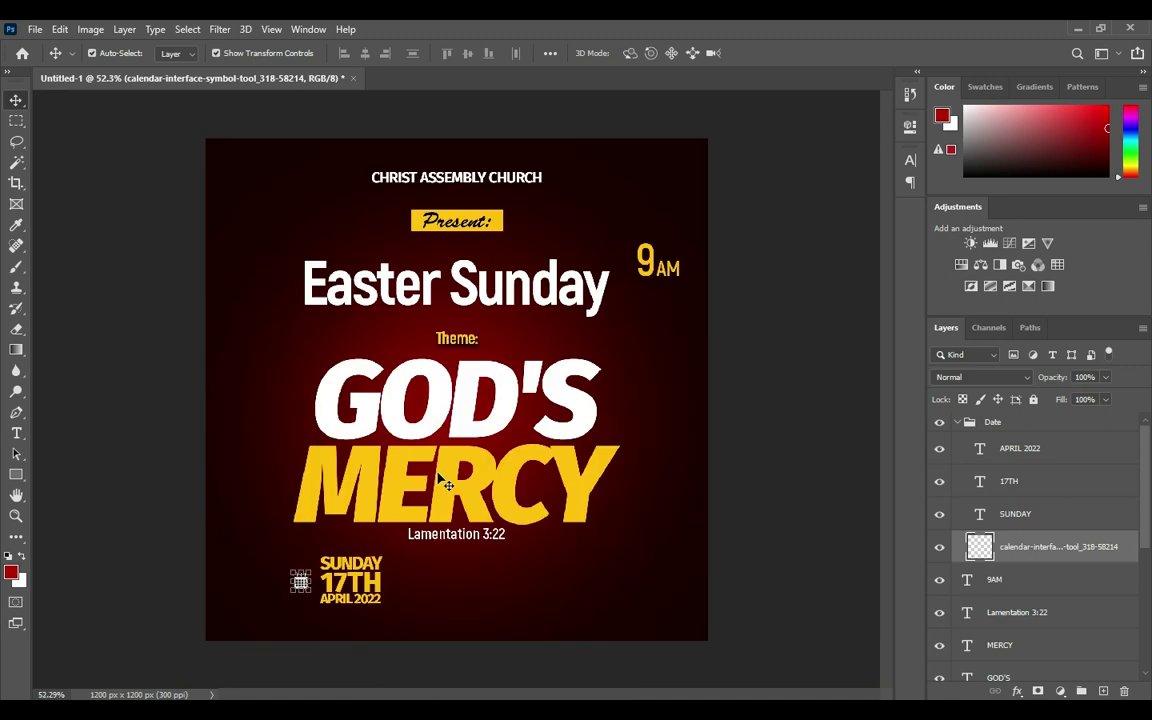
{"action": "scroll", "coordinate": [487, 640], "scroll_direction": "up", "scroll_amount": 1}
{"action": "scroll", "coordinate": [432, 609], "scroll_direction": "up", "scroll_amount": 1}
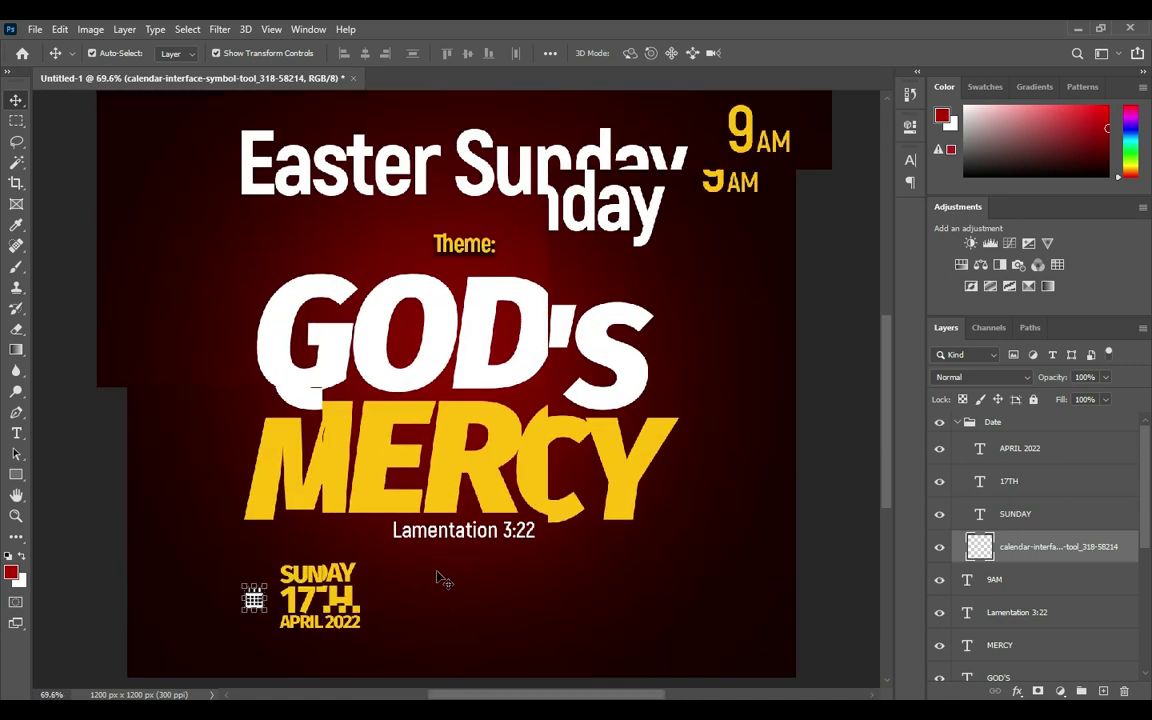
{"action": "scroll", "coordinate": [442, 579], "scroll_direction": "up", "scroll_amount": 1}
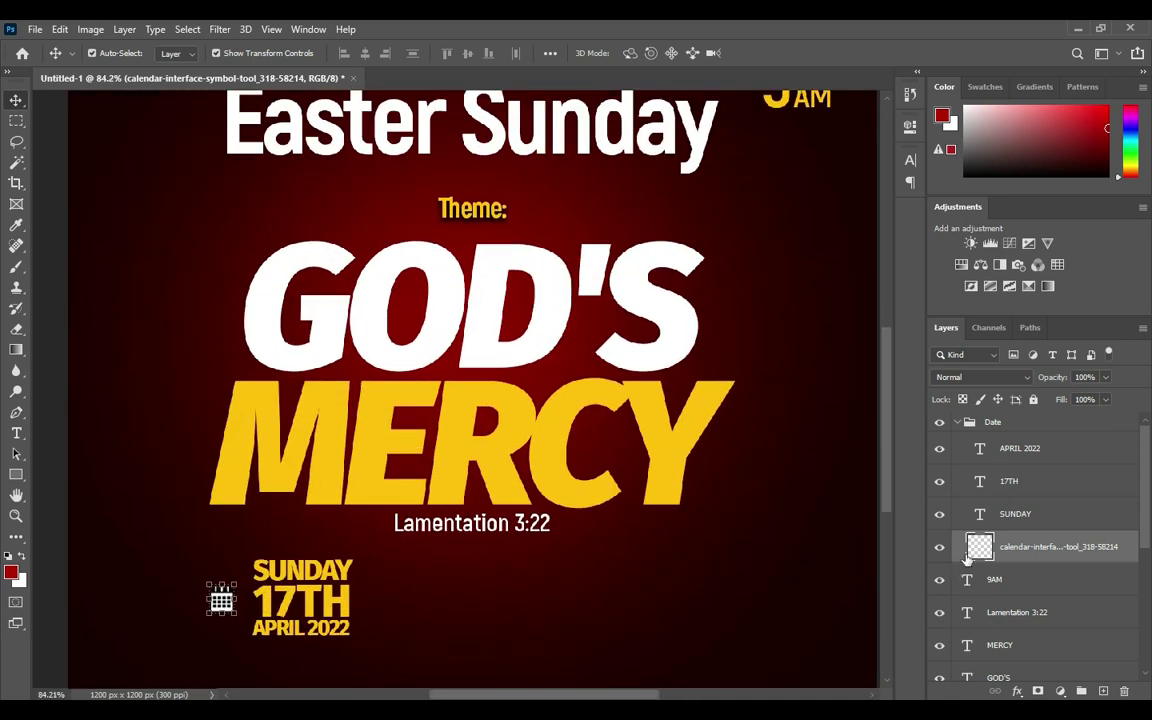
{"action": "left_click", "coordinate": [957, 422]}
{"action": "left_click", "coordinate": [1003, 426]}
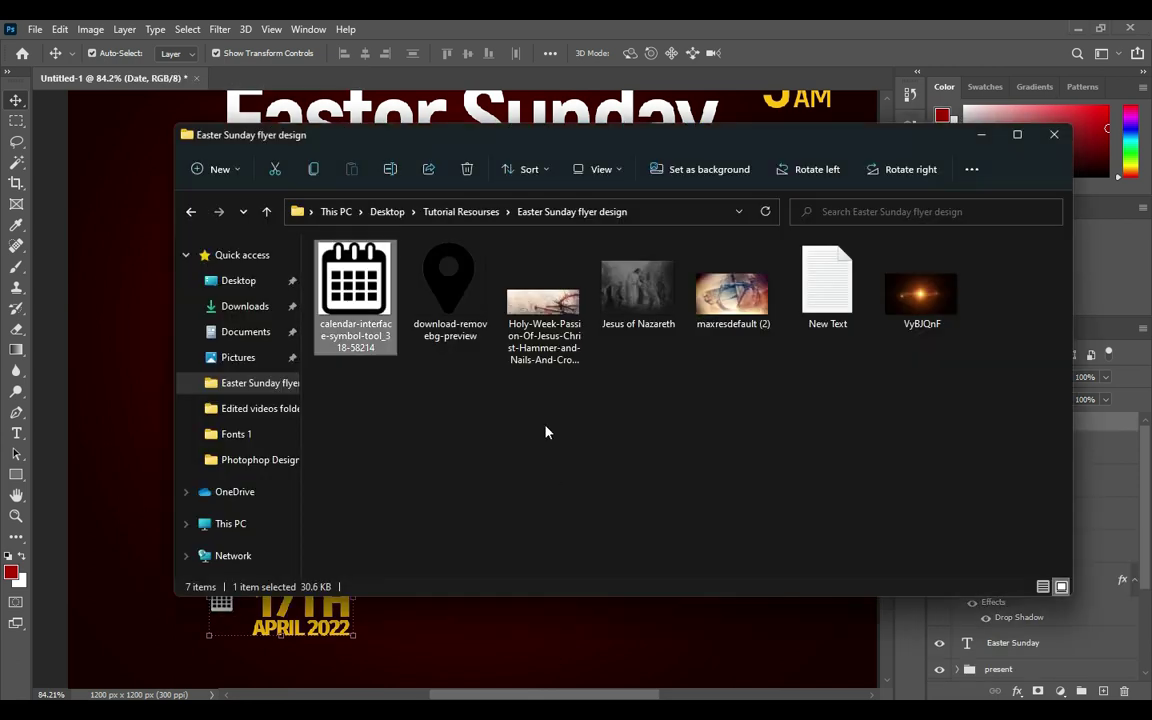
- Drag the location pin PNG onto the flyer and shrink it beside the date block
{"action": "left_click_drag", "start_coordinate": [448, 285], "coordinate": [489, 624]}
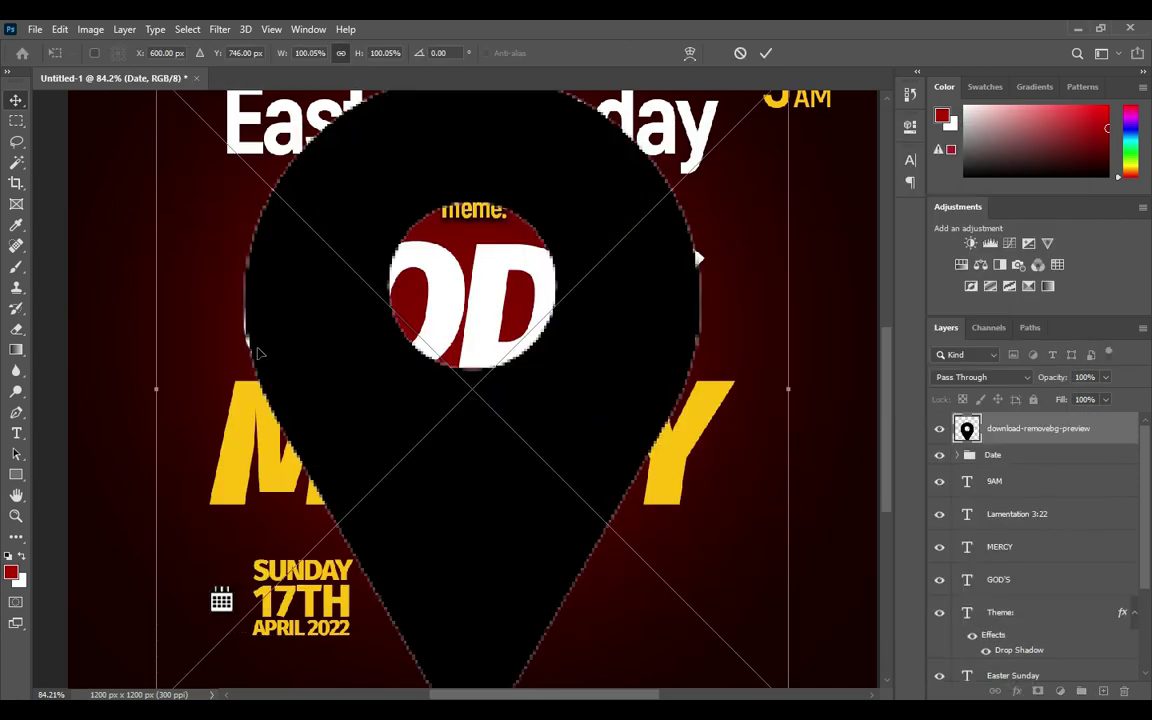
{"action": "left_click_drag", "start_coordinate": [155, 391], "coordinate": [505, 390]}
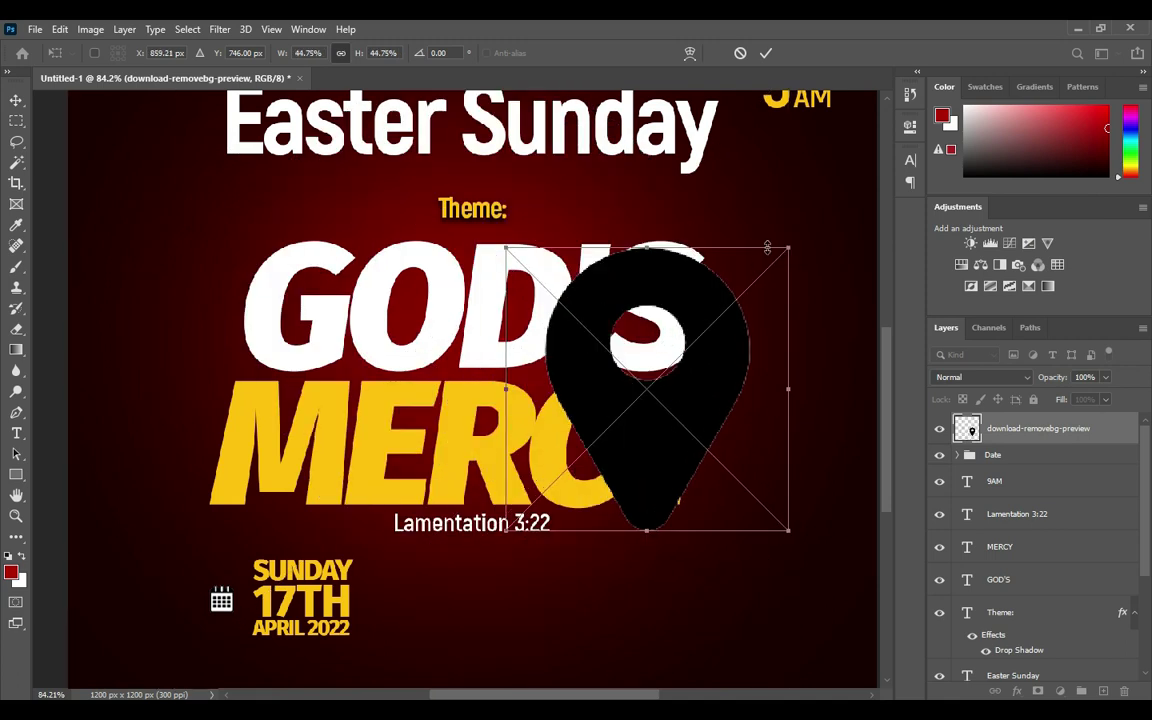
{"action": "mouse_move", "coordinate": [790, 243]}
{"action": "left_mouse_down"}
{"action": "mouse_move", "coordinate": [585, 452]}
{"action": "mouse_move", "coordinate": [496, 609]}
{"action": "mouse_move", "coordinate": [444, 609]}
{"action": "mouse_move", "coordinate": [474, 607]}
{"action": "mouse_move", "coordinate": [456, 616]}
{"action": "left_mouse_up"}
{"action": "left_click_drag", "start_coordinate": [480, 566], "coordinate": [473, 576]}
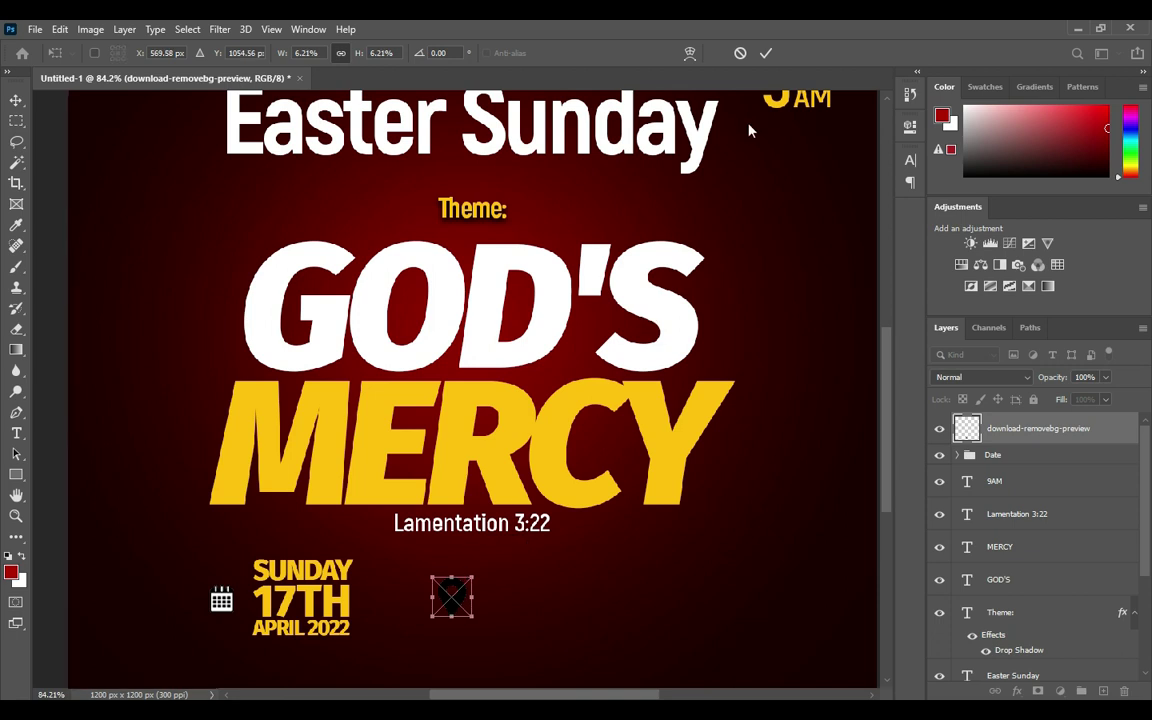
{"action": "left_click", "coordinate": [767, 54]}
- Turn the pin white with Hue/Saturation Lightness +100 and resize it slightly
{"action": "left_click", "coordinate": [90, 29]}
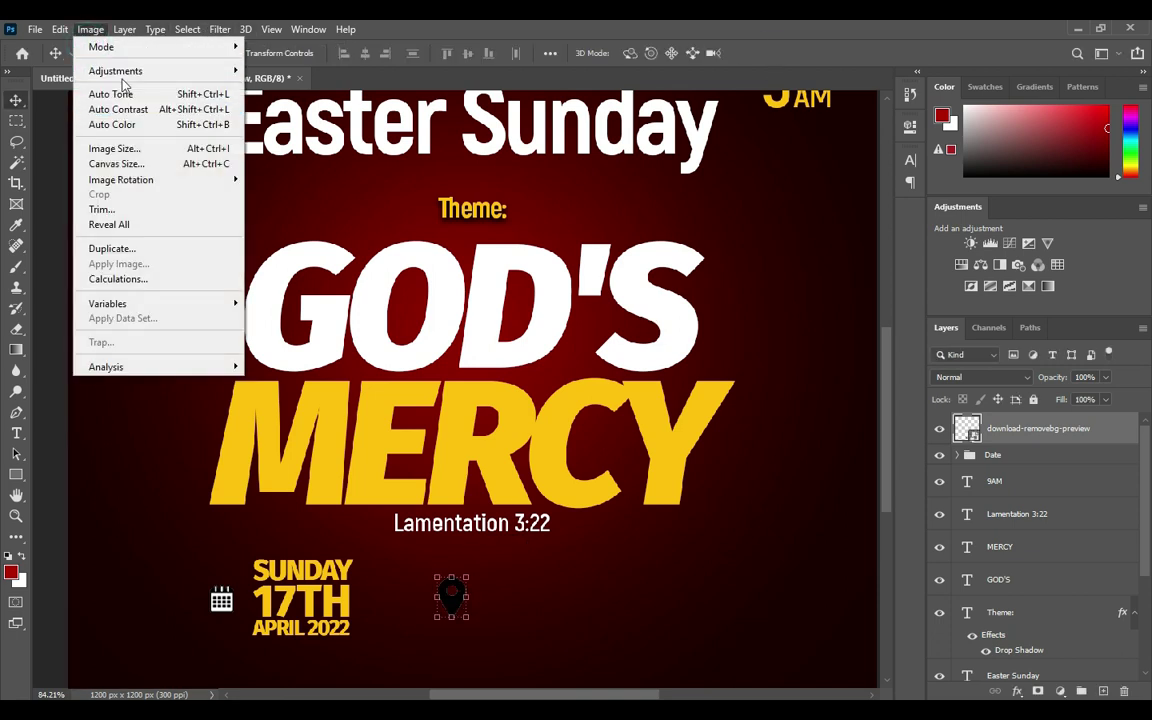
{"action": "left_click", "coordinate": [300, 155]}
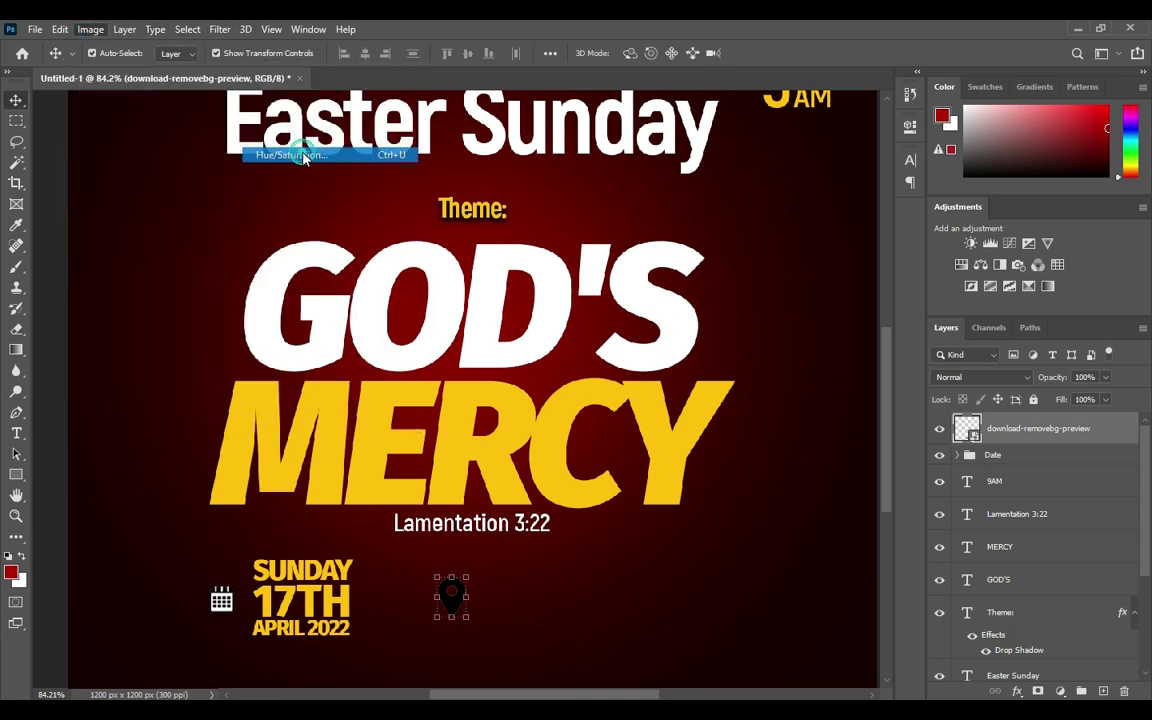
{"action": "left_click_drag", "start_coordinate": [531, 328], "coordinate": [638, 325]}
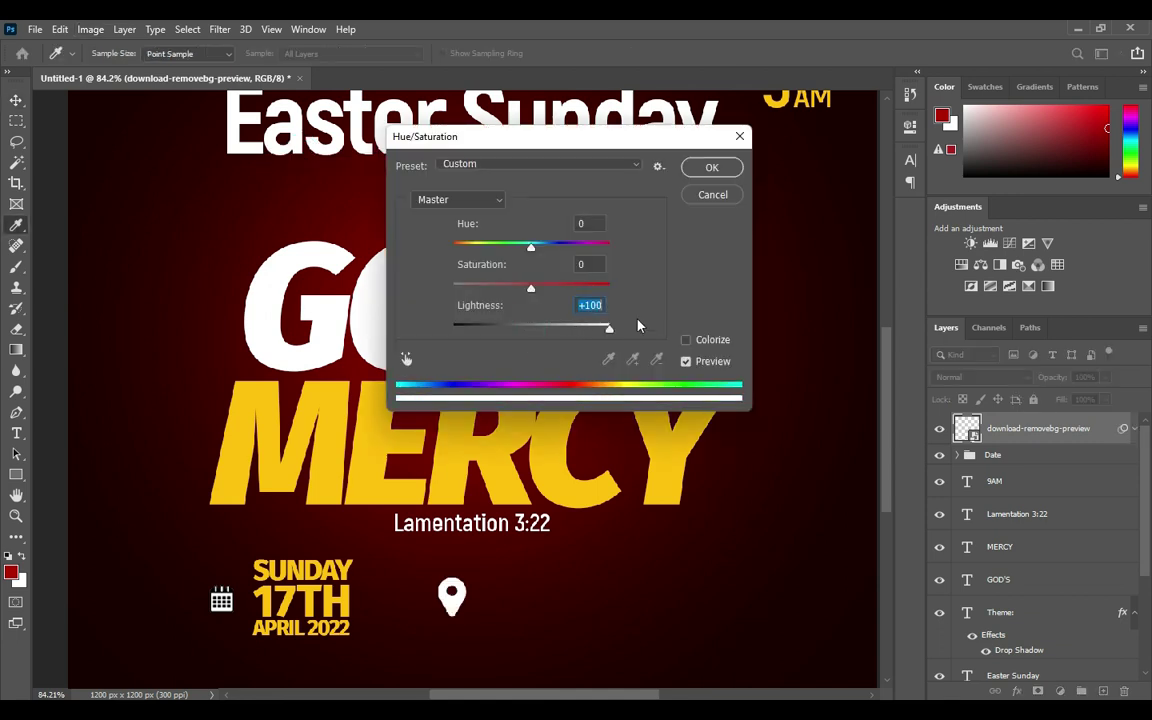
{"action": "left_click", "coordinate": [711, 167]}
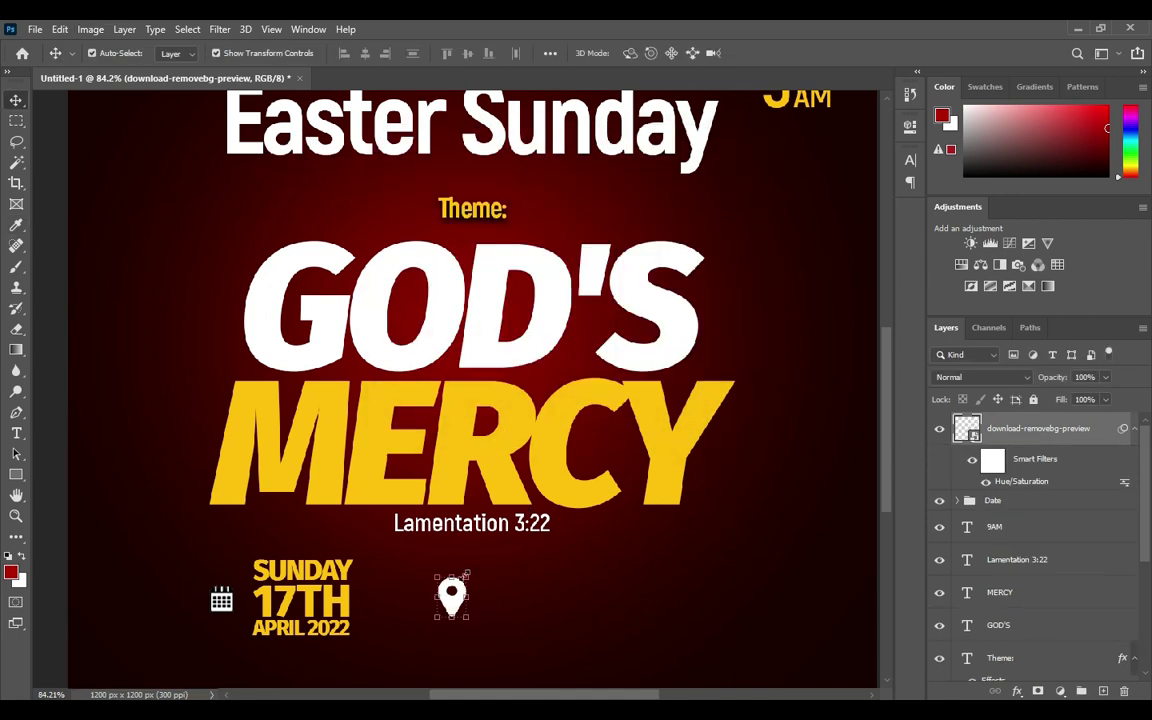
{"action": "left_click_drag", "start_coordinate": [466, 576], "coordinate": [457, 572]}
{"action": "left_click", "coordinate": [766, 53]}
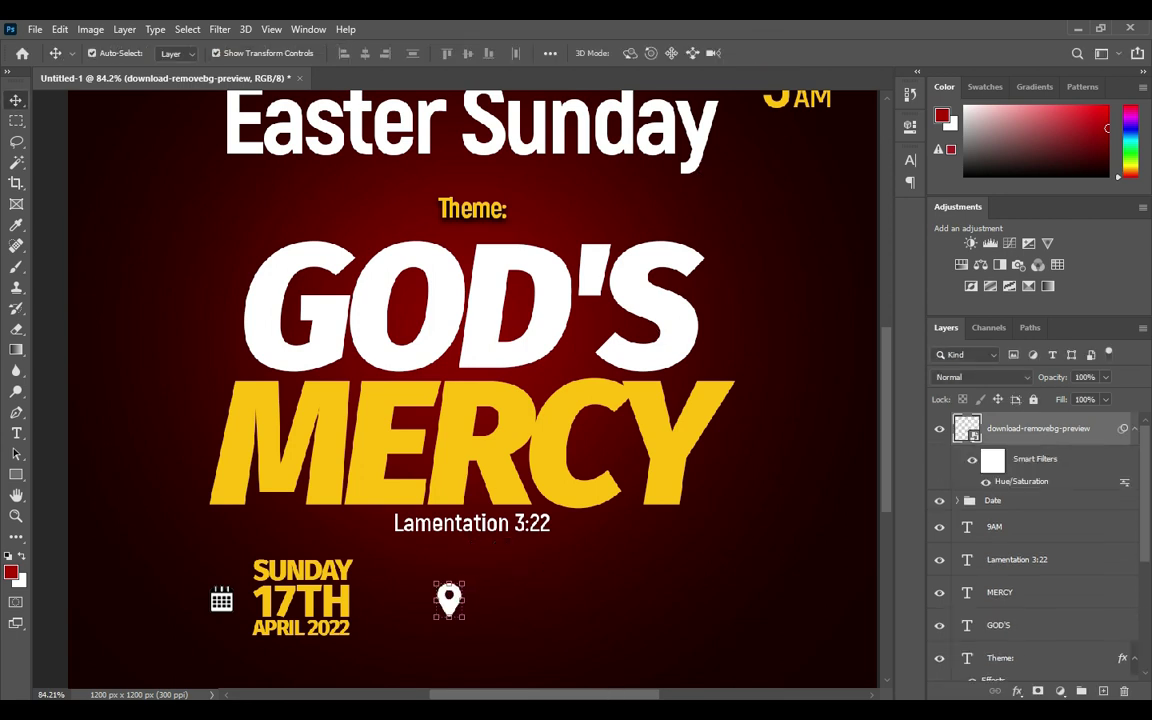
- Select and copy the church's two address lines from the Notepad notes
{"action": "key", "text": "alt+Tab"}
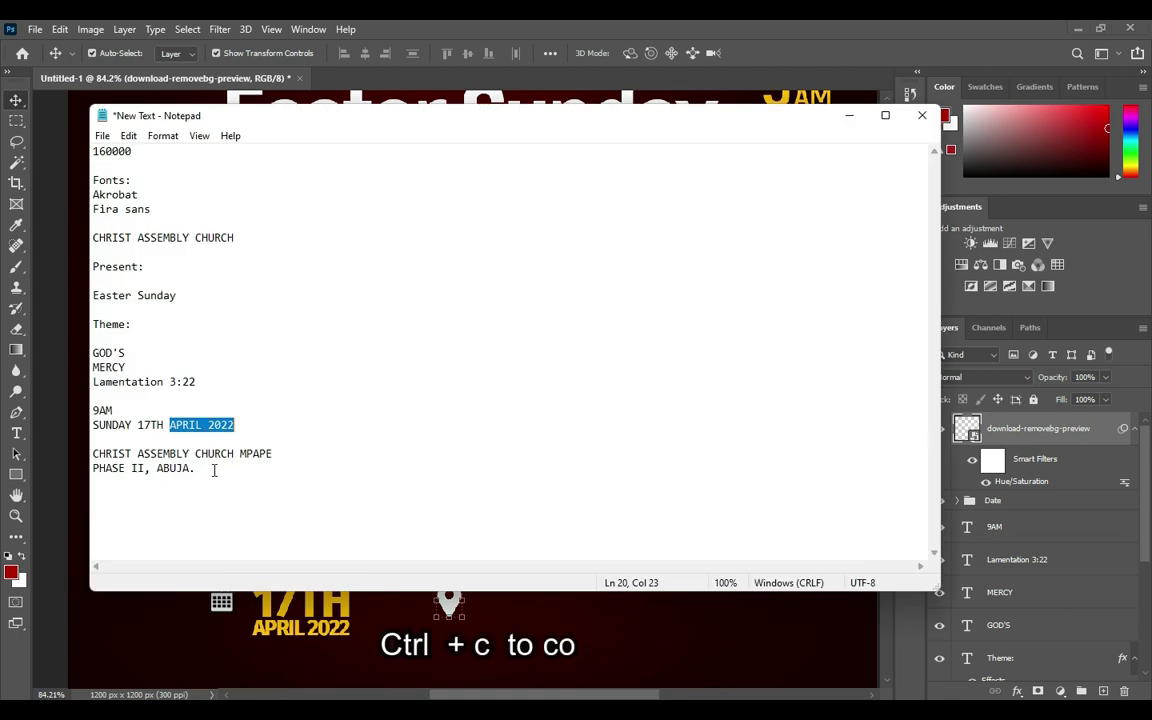
{"action": "left_click_drag", "start_coordinate": [200, 468], "coordinate": [93, 453]}
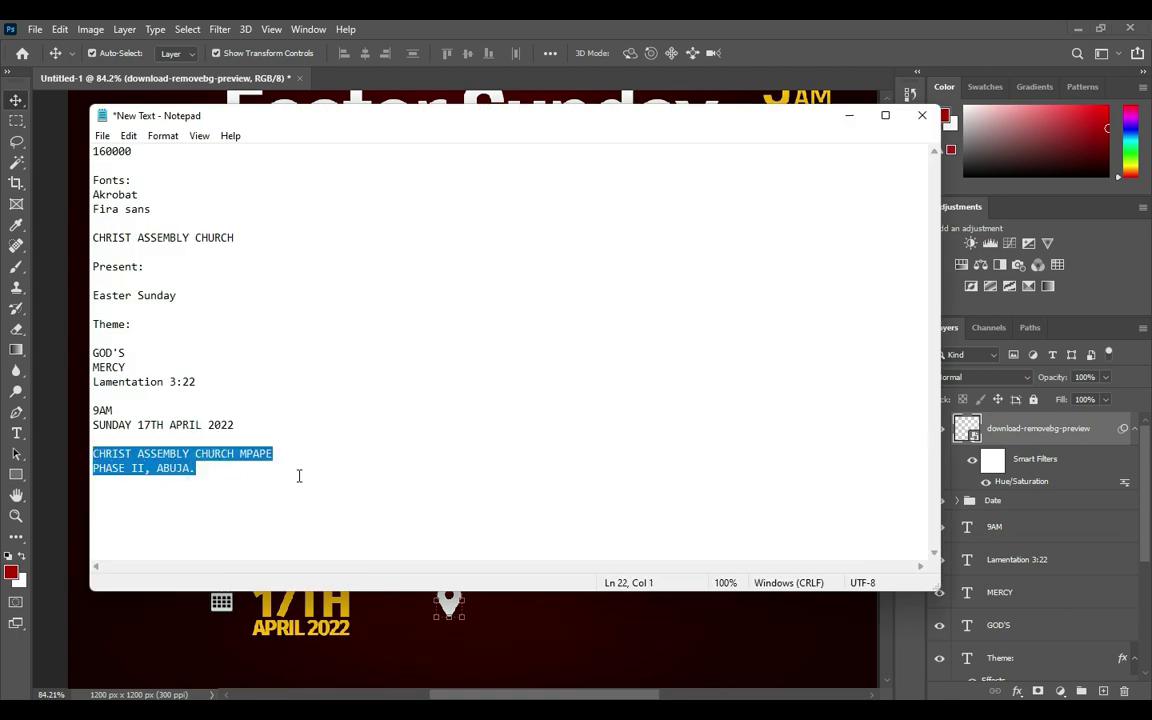
{"action": "left_click", "coordinate": [763, 98]}
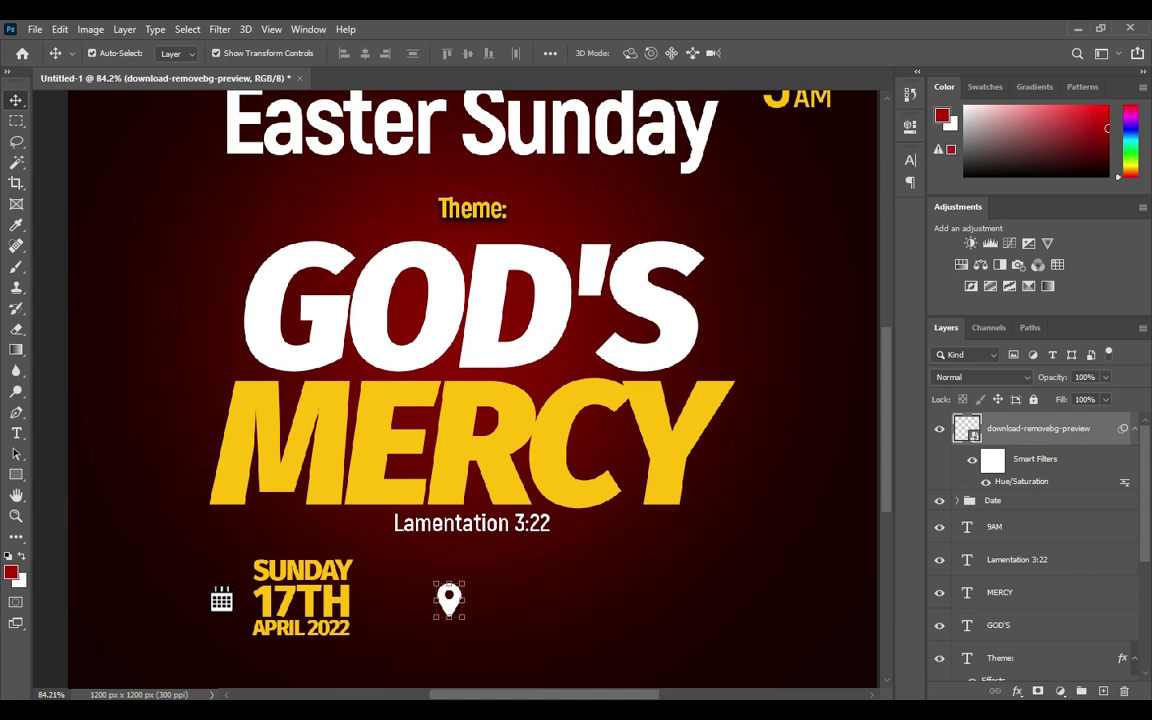
- Paste the church's address as a new text layer and colour it white (ffffff)
{"action": "key", "text": "t"}
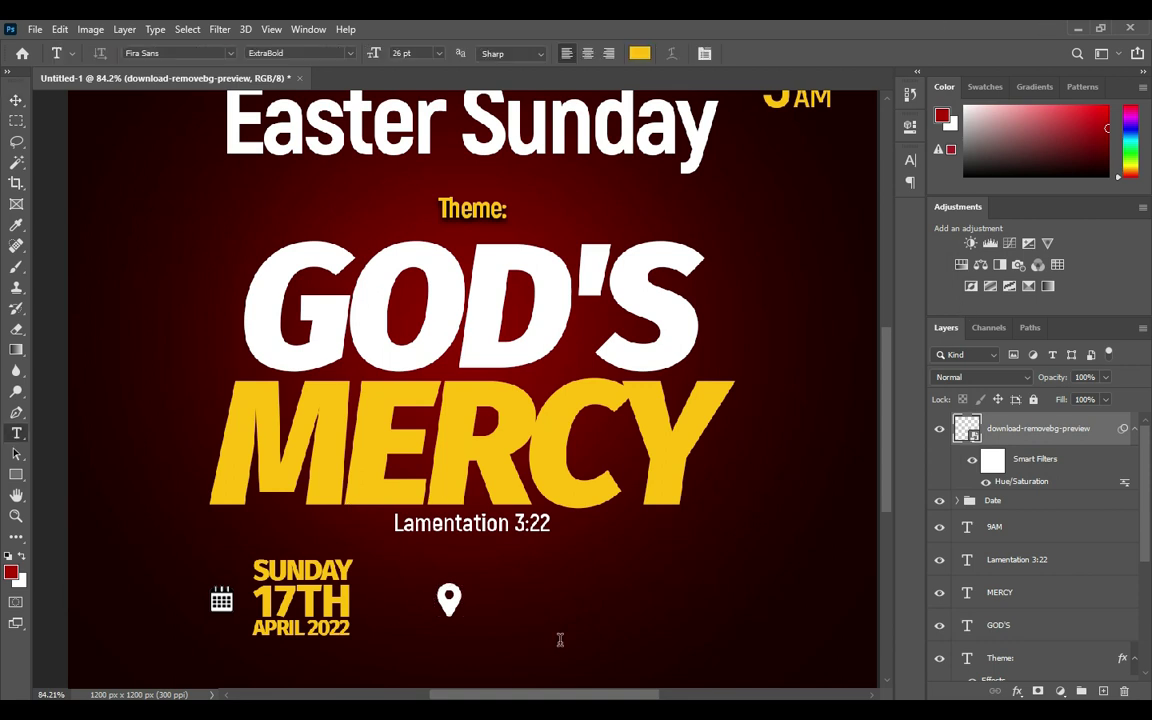
{"action": "left_click", "coordinate": [531, 652]}
{"action": "key", "text": "ctrl+v"}
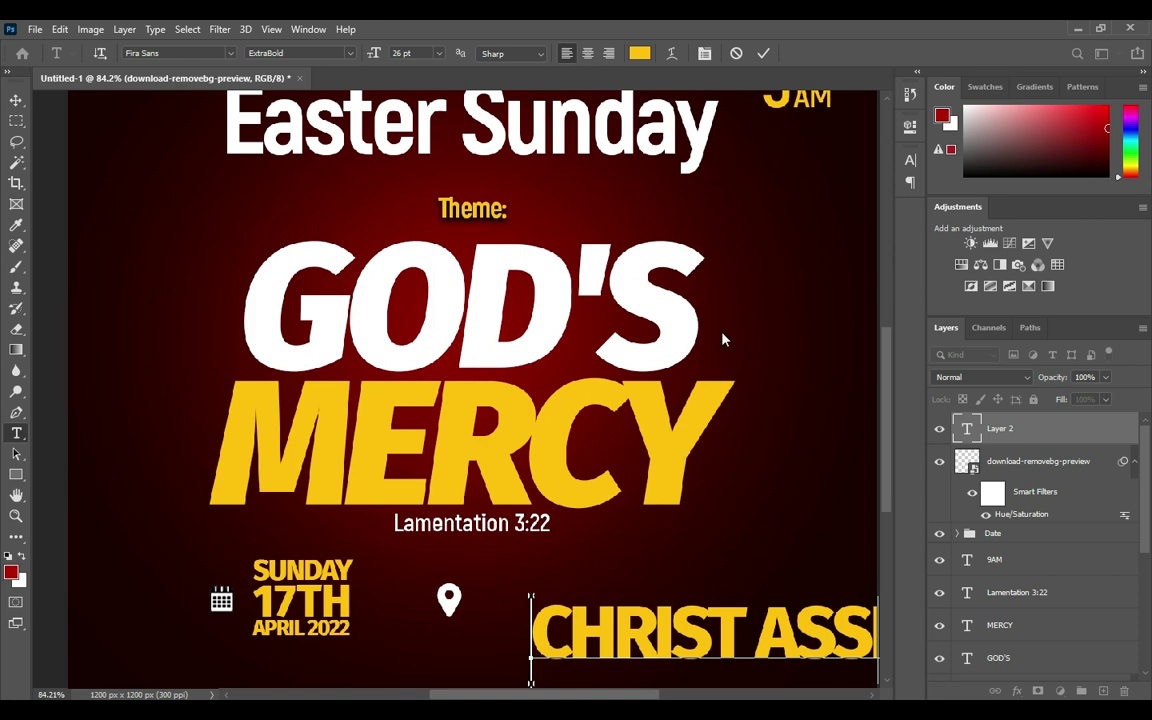
{"action": "left_click", "coordinate": [763, 53]}
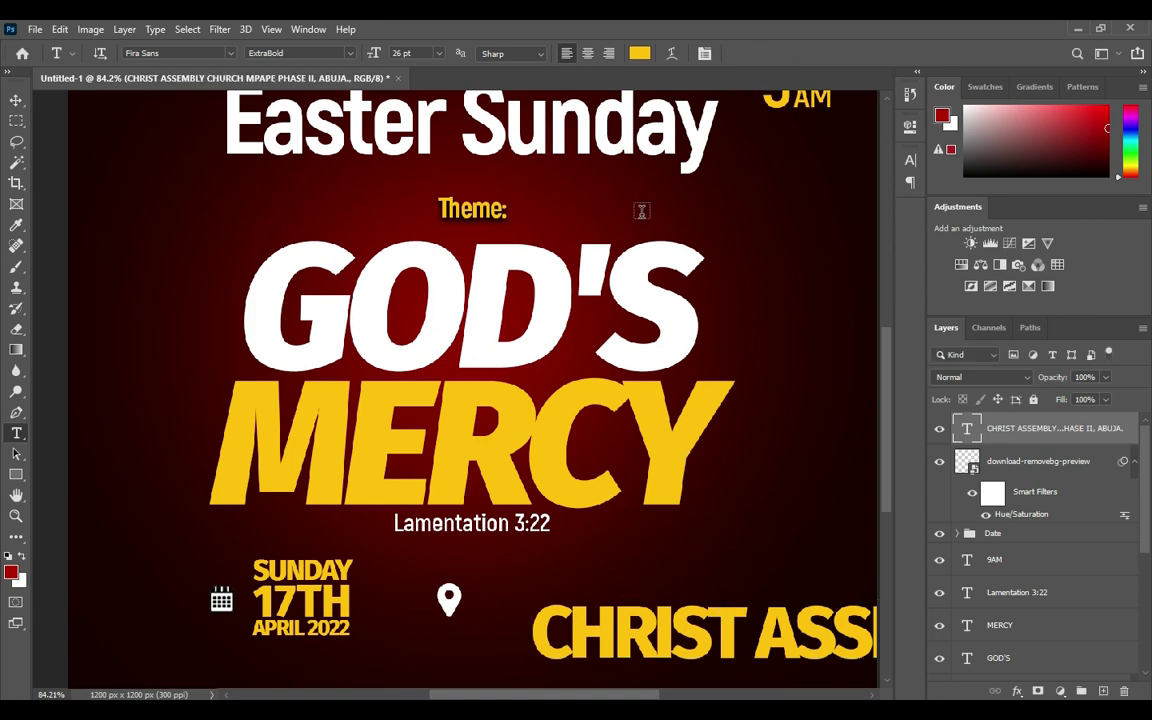
{"action": "left_click", "coordinate": [642, 57]}
{"action": "type", "text": "ffffff"}
{"action": "left_click", "coordinate": [941, 159]}
- Scale the address text down to sit beside the location pin
{"action": "scroll", "coordinate": [632, 598], "scroll_direction": "down", "scroll_amount": 5}
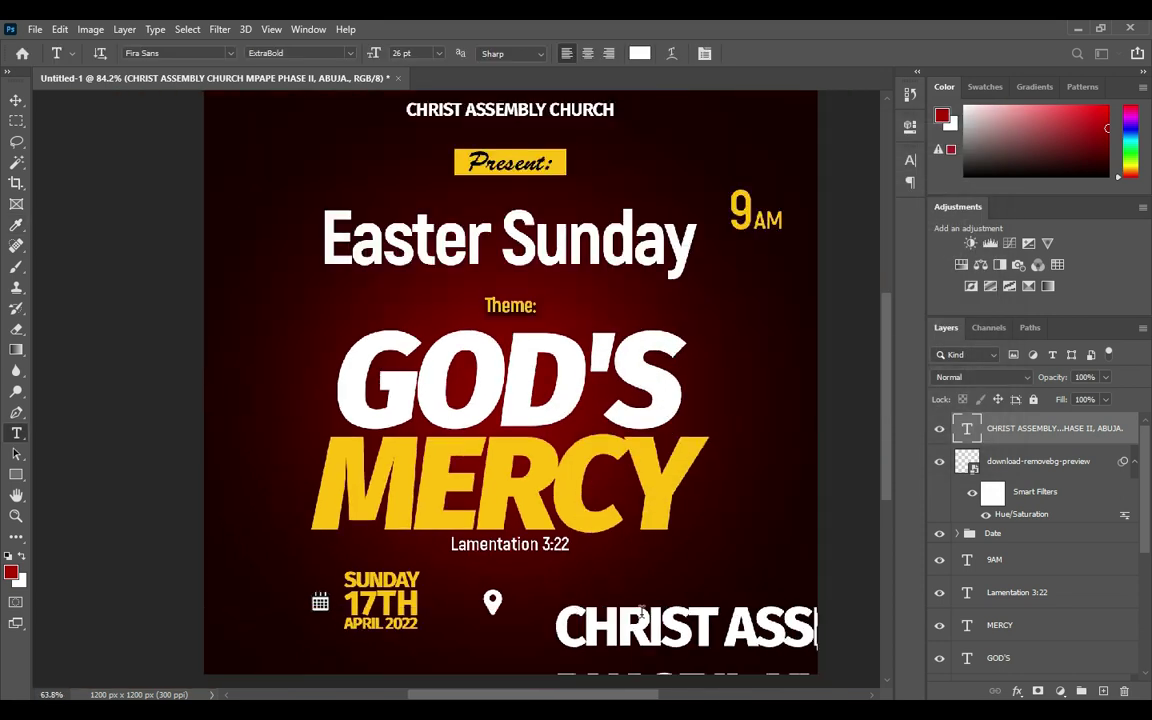
{"action": "left_click", "coordinate": [16, 100]}
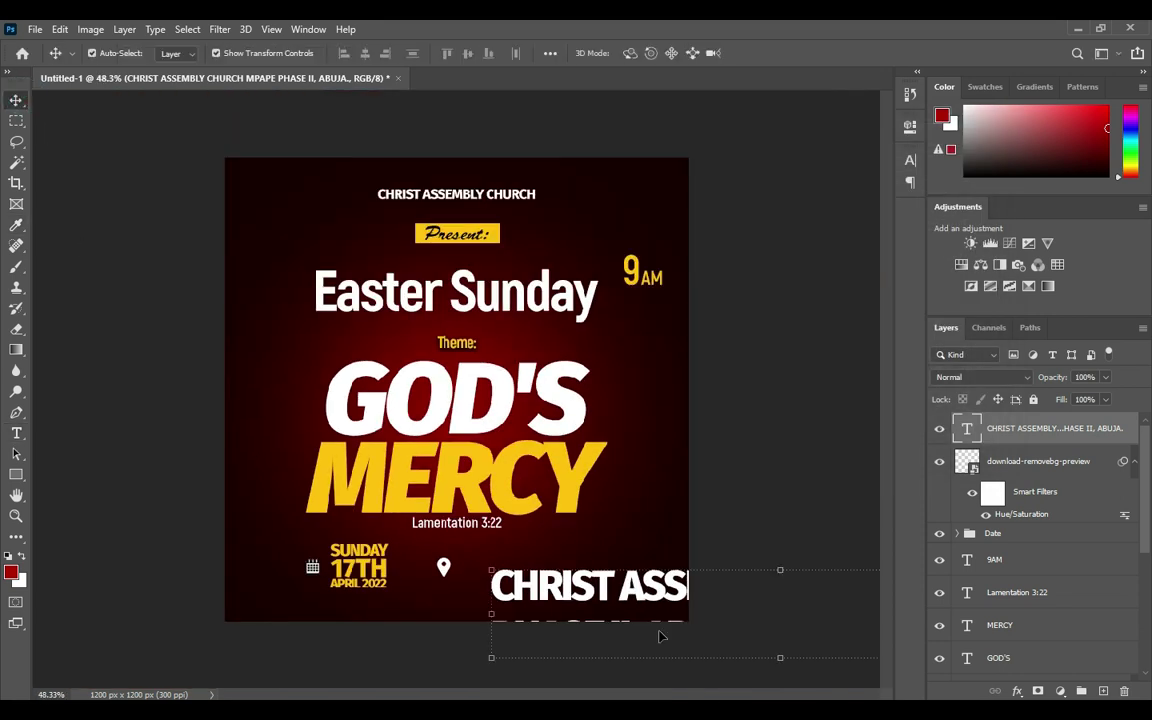
{"action": "mouse_move", "coordinate": [779, 571]}
{"action": "left_mouse_down"}
{"action": "mouse_move", "coordinate": [763, 617]}
{"action": "mouse_move", "coordinate": [607, 573]}
{"action": "mouse_move", "coordinate": [567, 576]}
{"action": "left_mouse_up"}
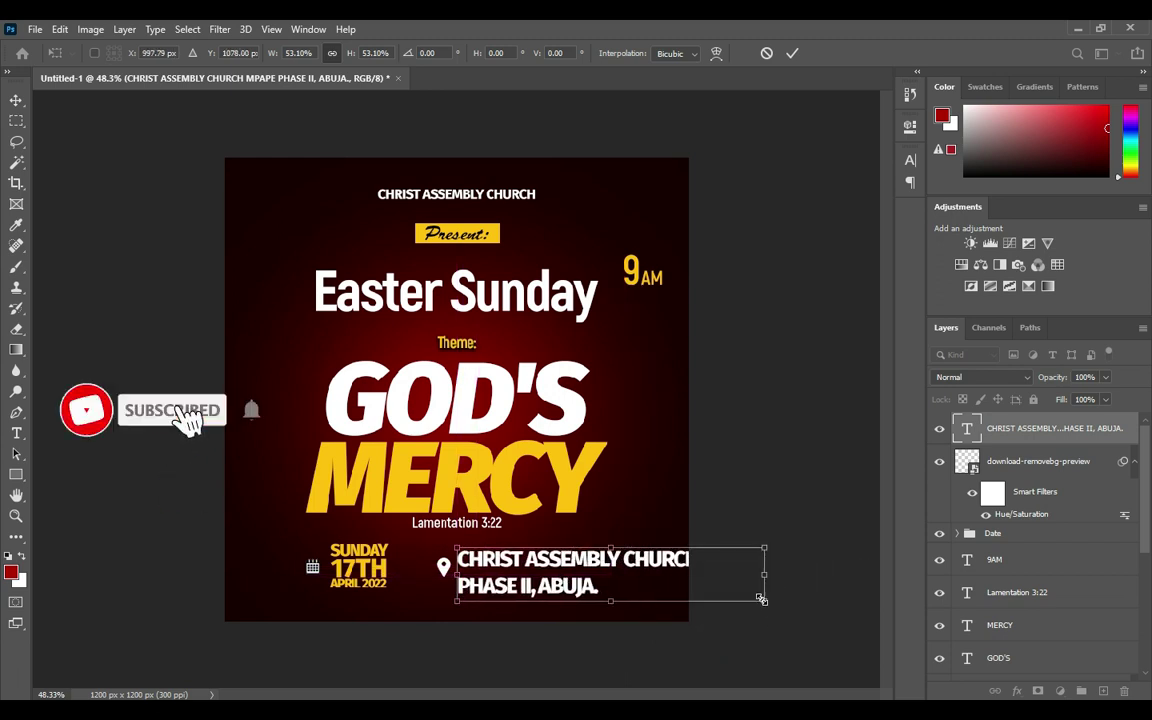
{"action": "mouse_move", "coordinate": [763, 600]}
{"action": "left_mouse_down"}
{"action": "mouse_move", "coordinate": [659, 598]}
{"action": "mouse_move", "coordinate": [676, 601]}
{"action": "left_mouse_up"}
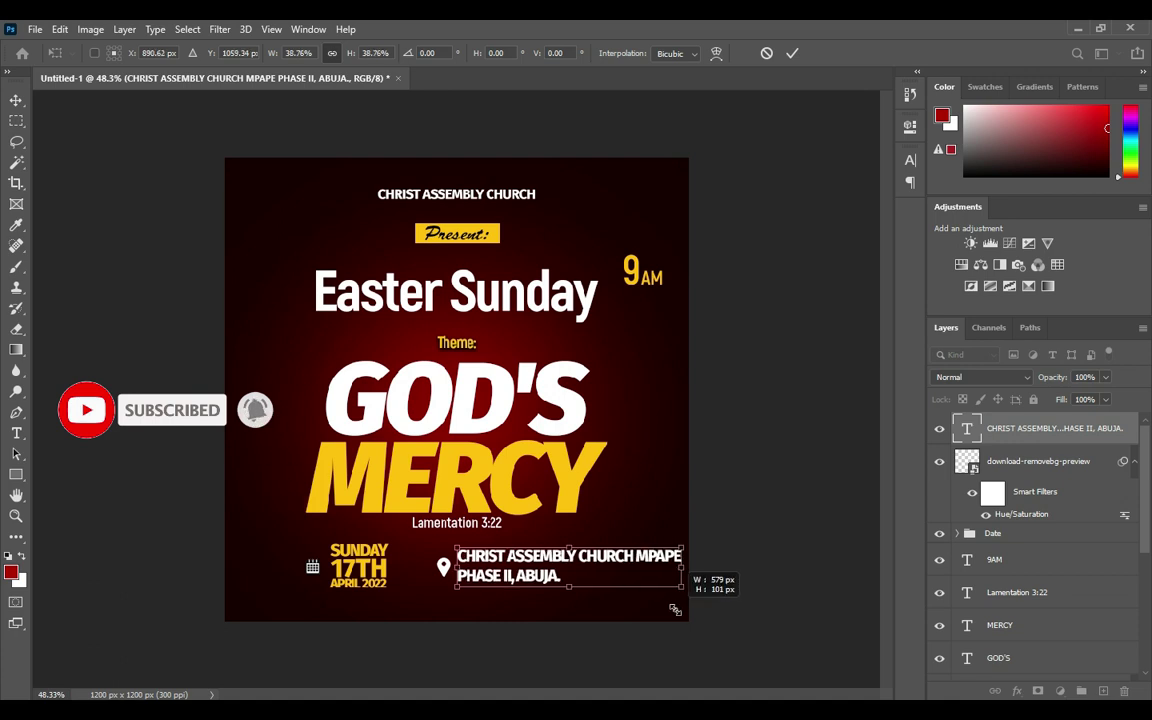
{"action": "scroll", "coordinate": [549, 562], "scroll_direction": "up", "scroll_amount": 3}
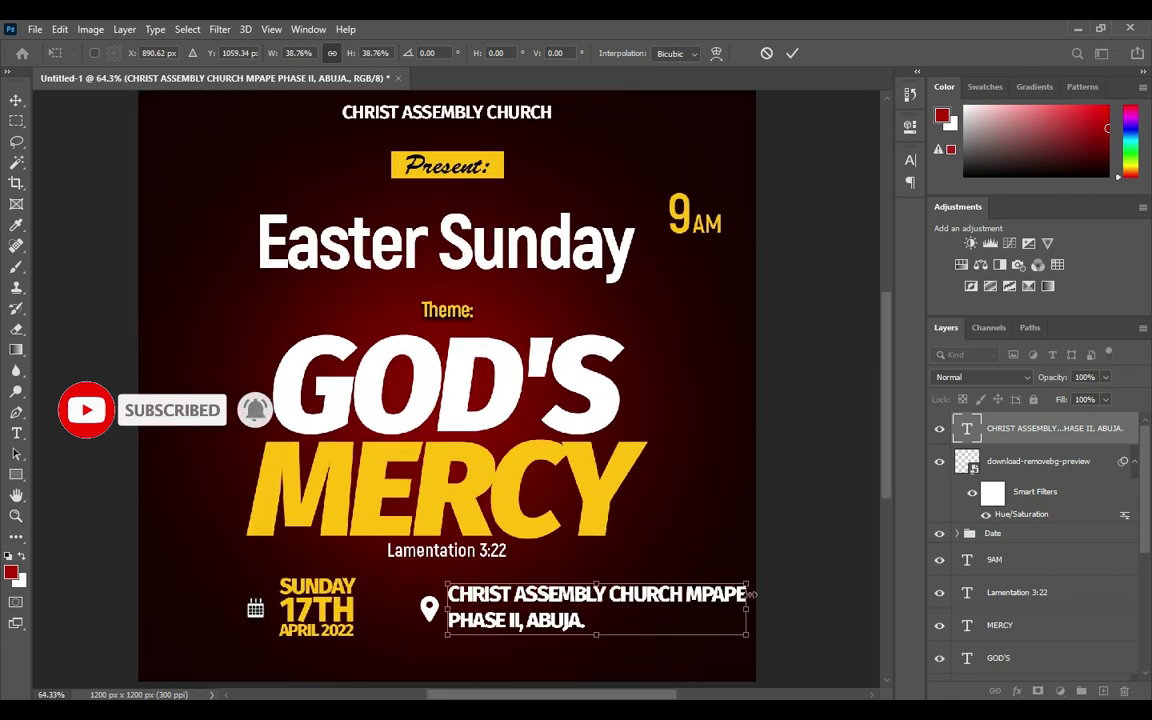
{"action": "left_click_drag", "start_coordinate": [747, 582], "coordinate": [669, 597]}
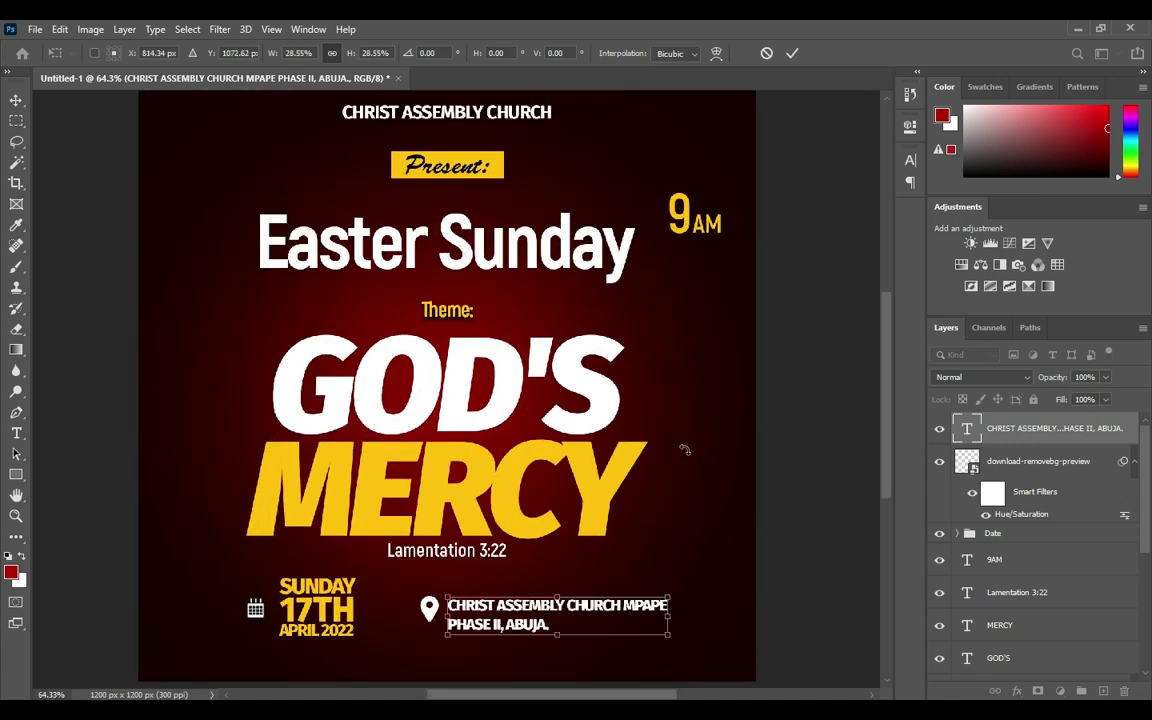
{"action": "left_click", "coordinate": [793, 53]}
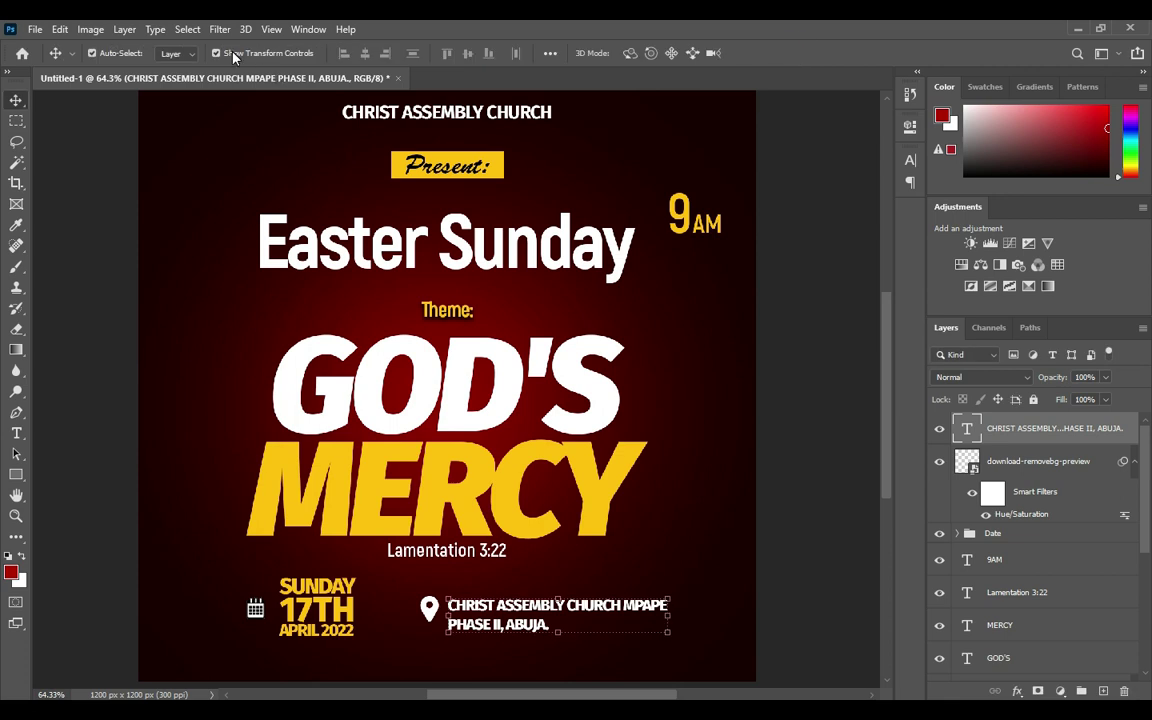
- Set the address font to Akrobat SemiBold
{"action": "key", "text": "t"}
{"action": "left_click", "coordinate": [229, 54]}
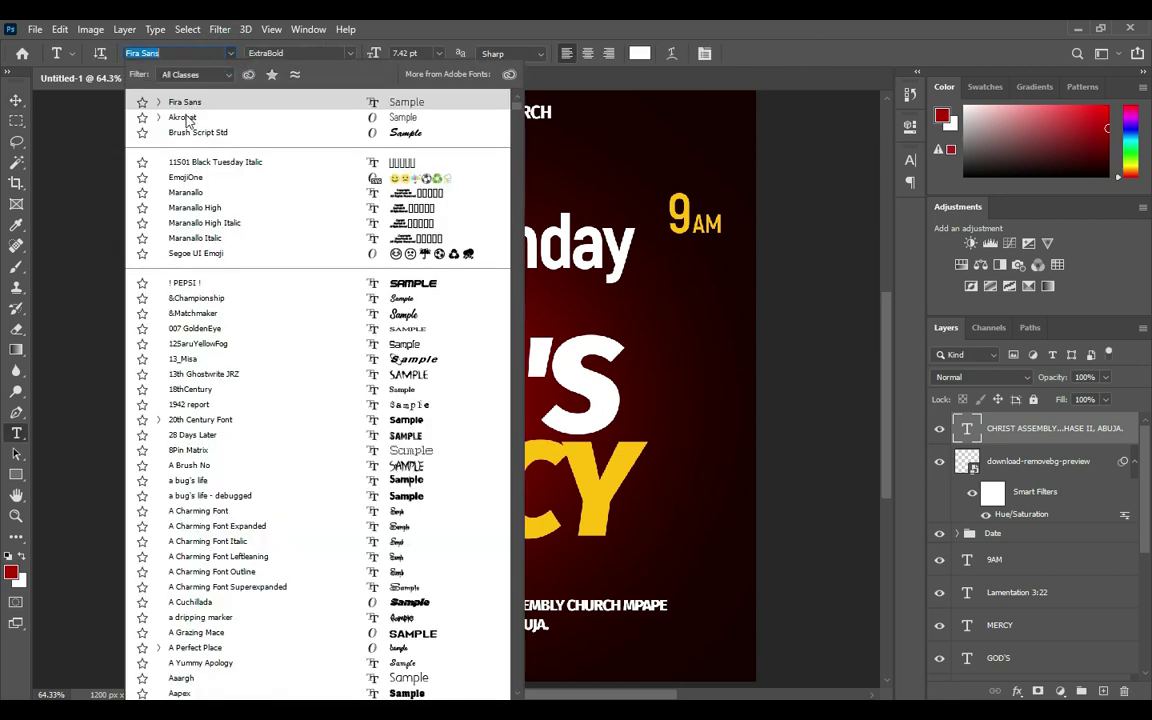
{"action": "left_click", "coordinate": [183, 117]}
{"action": "left_click", "coordinate": [350, 53]}
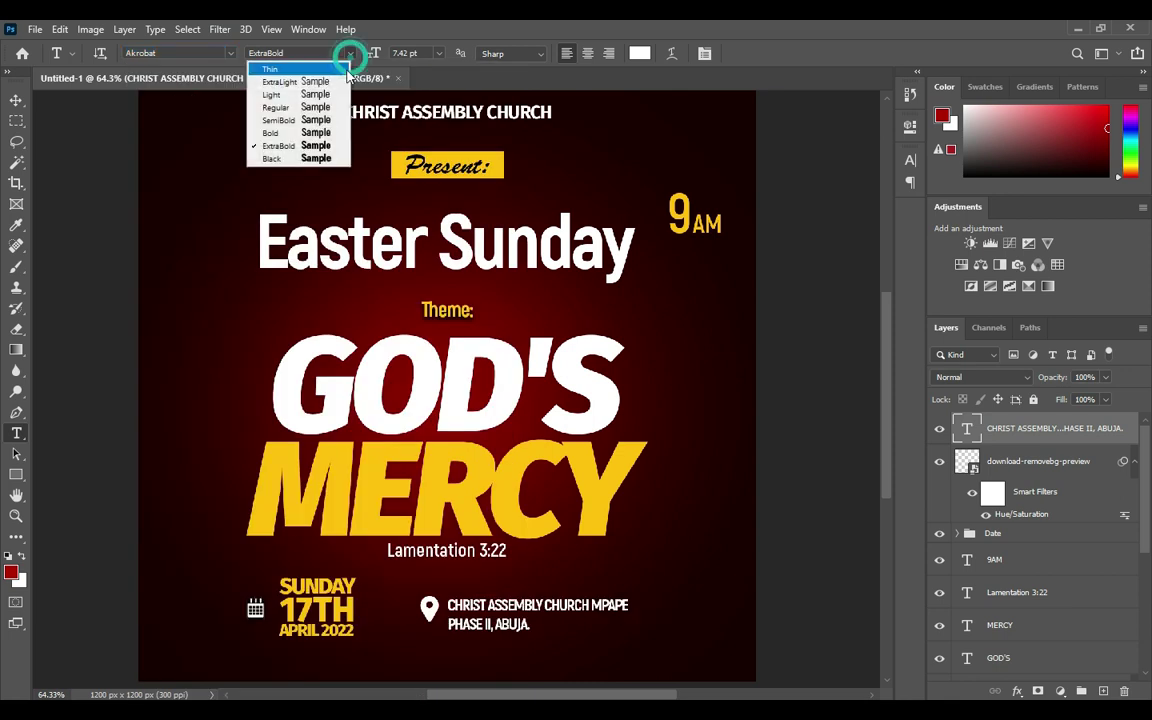
{"action": "left_click", "coordinate": [278, 131]}
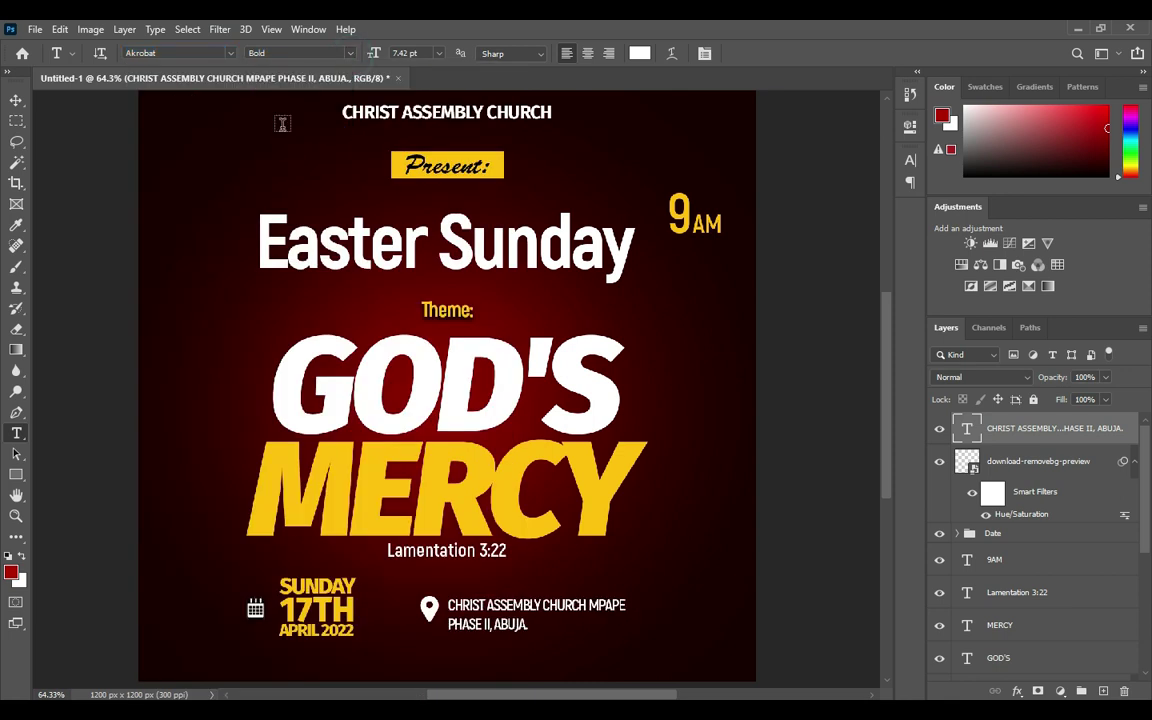
{"action": "left_click", "coordinate": [352, 53]}
{"action": "left_click", "coordinate": [285, 103]}
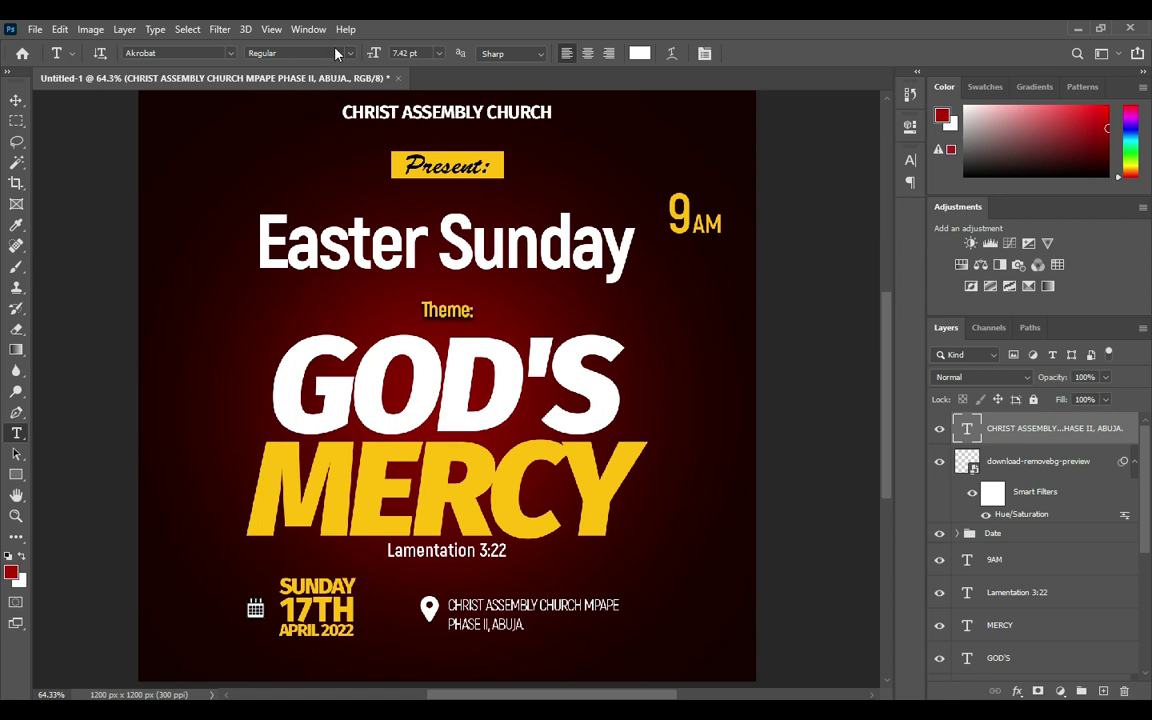
{"action": "left_click", "coordinate": [350, 53]}
{"action": "left_click", "coordinate": [295, 120]}
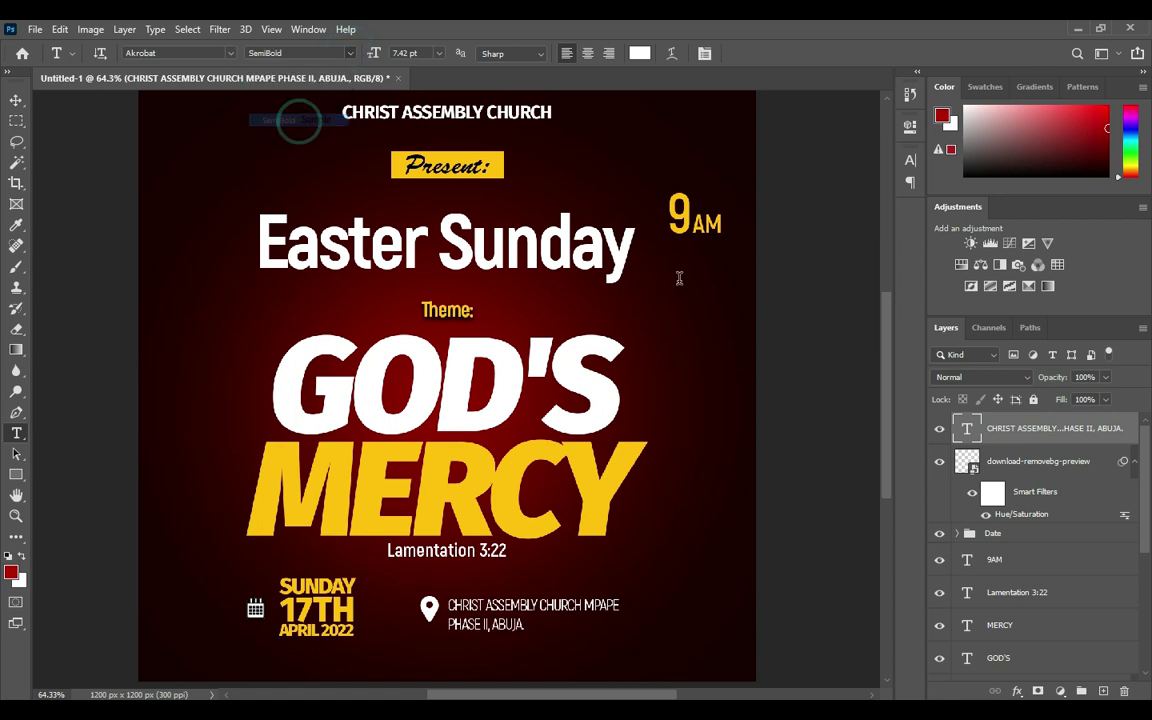
- Set the address letter spacing (tracking) to 0 in the Character panel
{"action": "left_click", "coordinate": [909, 161]}
{"action": "left_click_drag", "start_coordinate": [821, 218], "coordinate": [823, 218]}
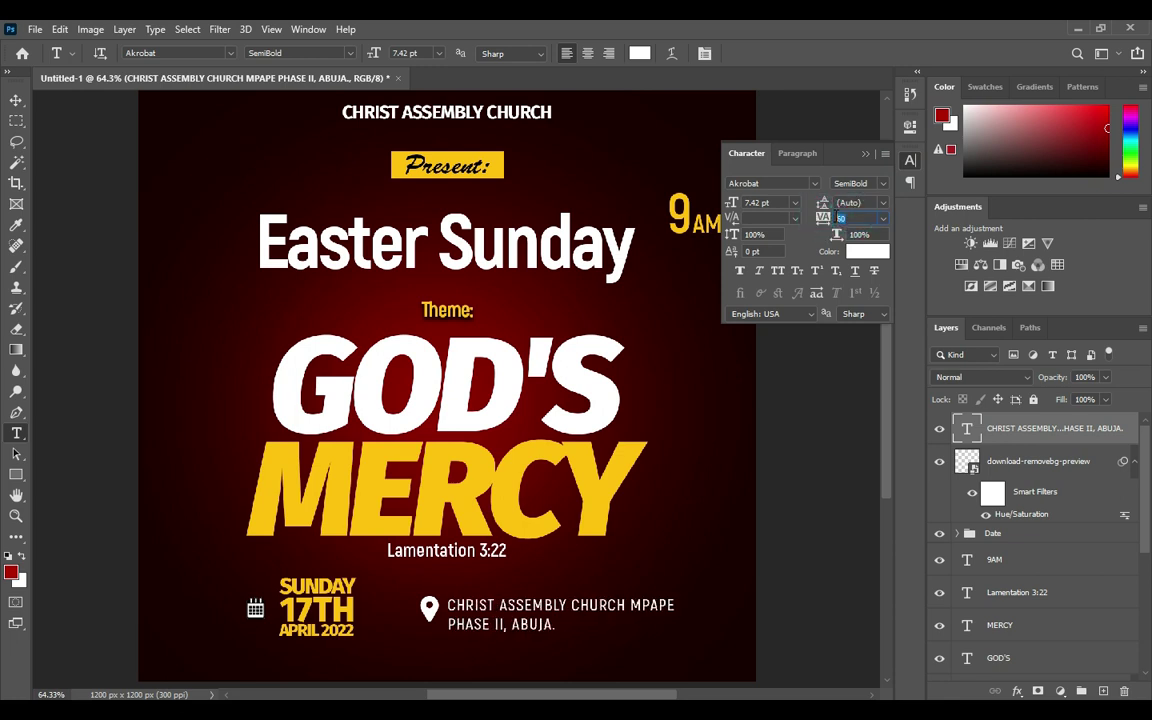
{"action": "type", "text": "0"}
{"action": "key", "text": "Return"}
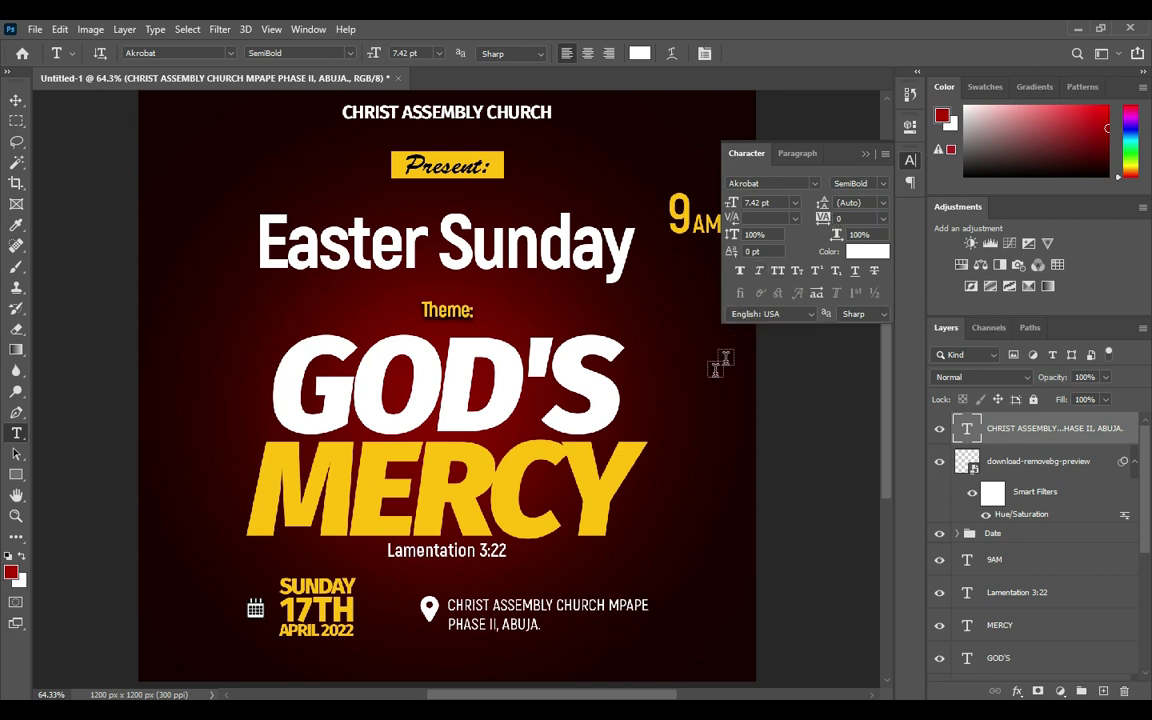
{"action": "left_click", "coordinate": [866, 156]}
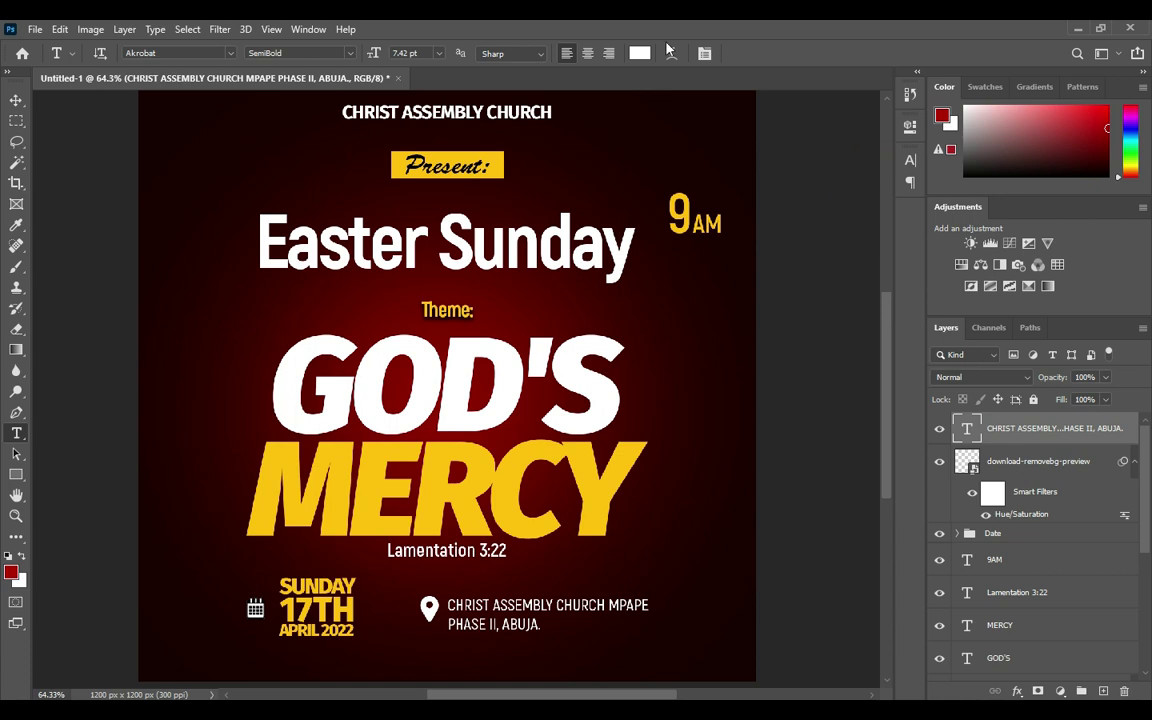
- Nudge the address text slightly up and to the right
{"action": "left_click", "coordinate": [16, 101]}
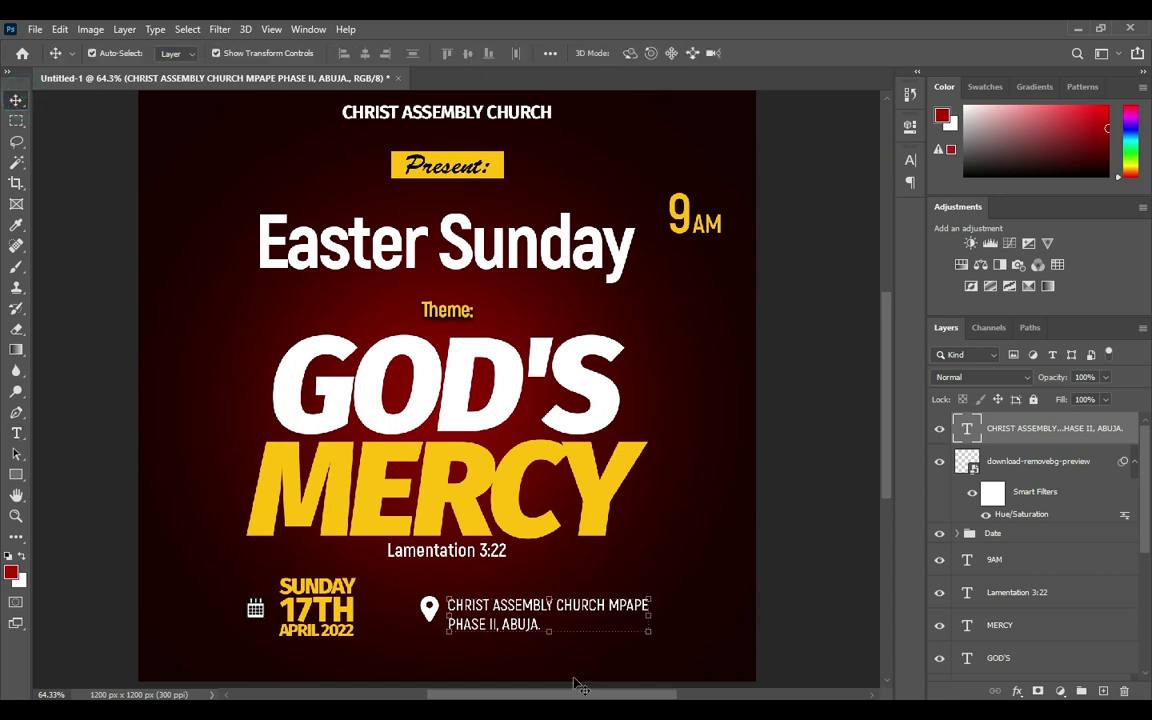
{"action": "scroll", "coordinate": [524, 643], "scroll_direction": "up", "scroll_amount": 1}
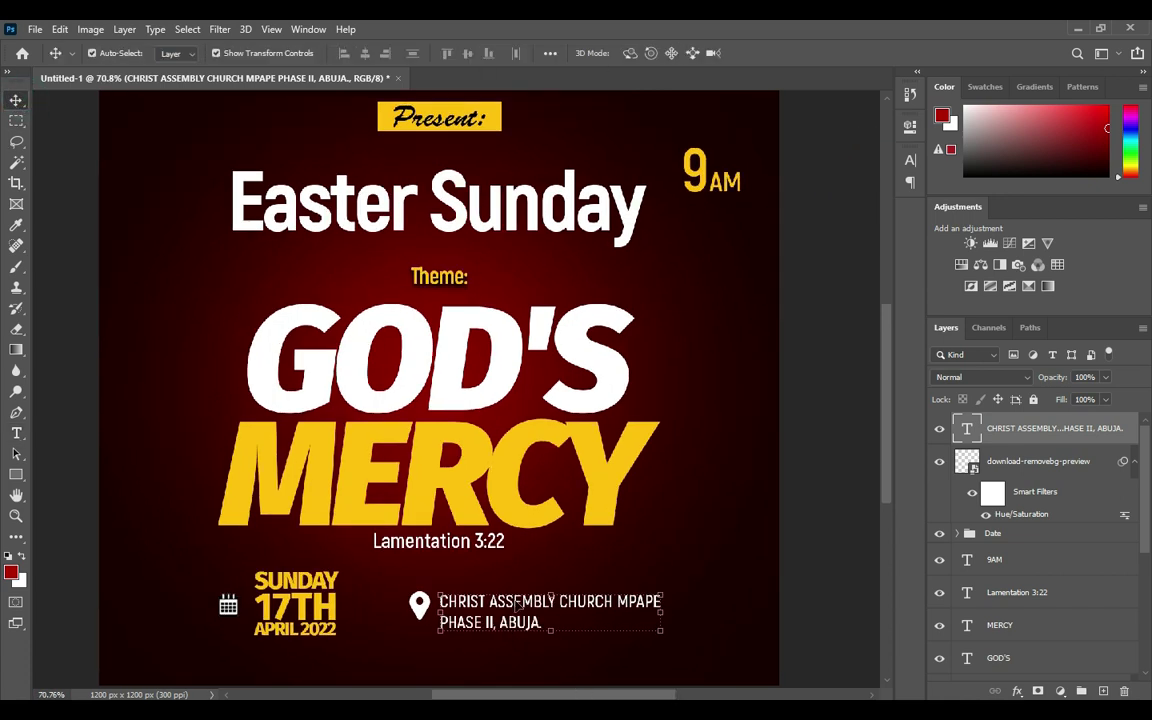
{"action": "left_click_drag", "start_coordinate": [515, 606], "coordinate": [523, 599]}
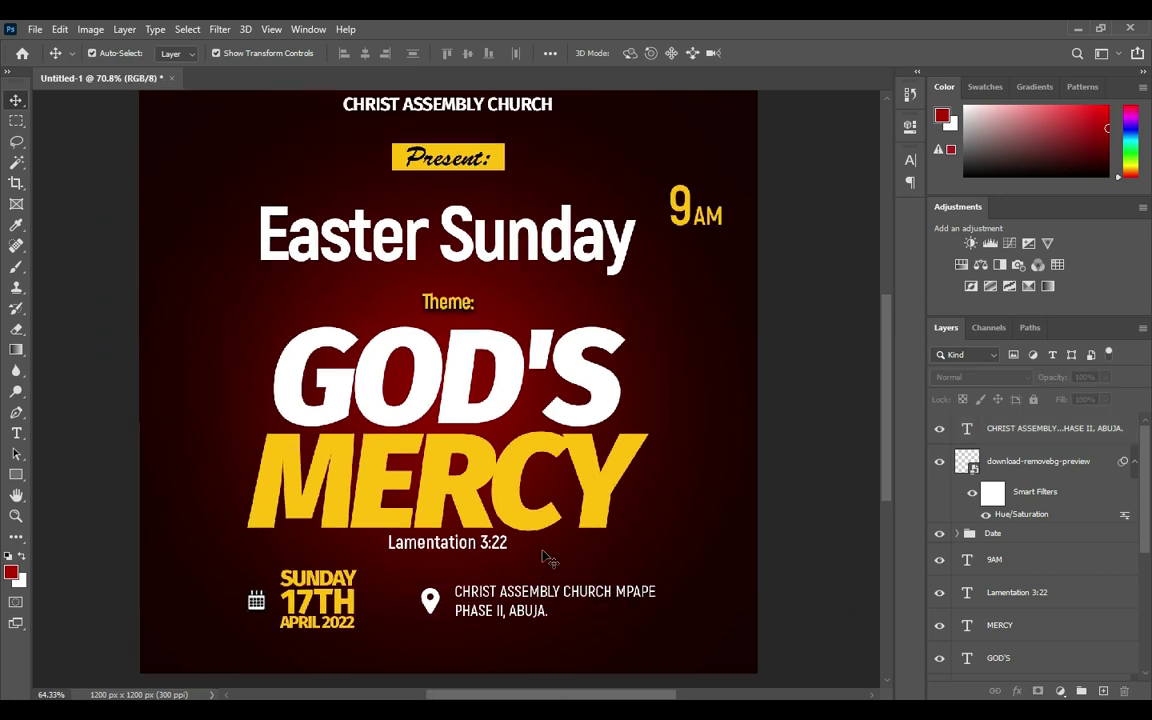
{"action": "scroll", "coordinate": [548, 558], "scroll_direction": "down", "scroll_amount": 3}
{"action": "scroll", "coordinate": [280, 638], "scroll_direction": "up", "scroll_amount": 2}
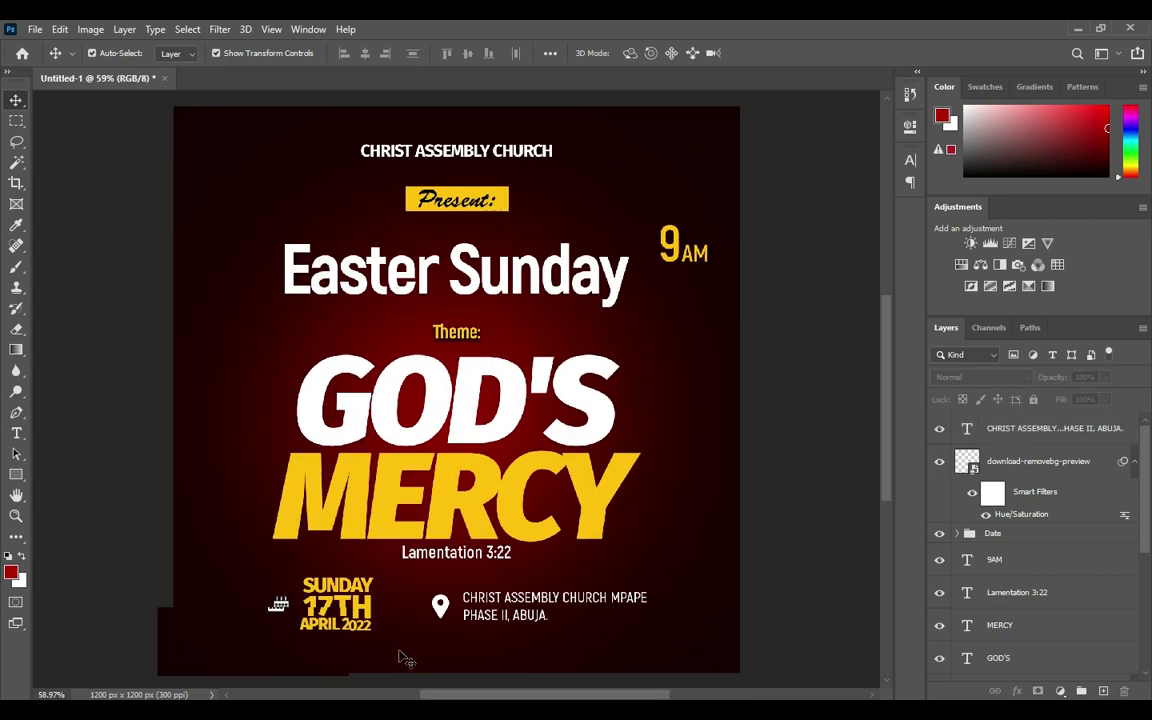
- Draw a rectangle strip along the flyer's bottom edge above the Color Fill 1 layer
{"action": "left_click", "coordinate": [522, 667]}
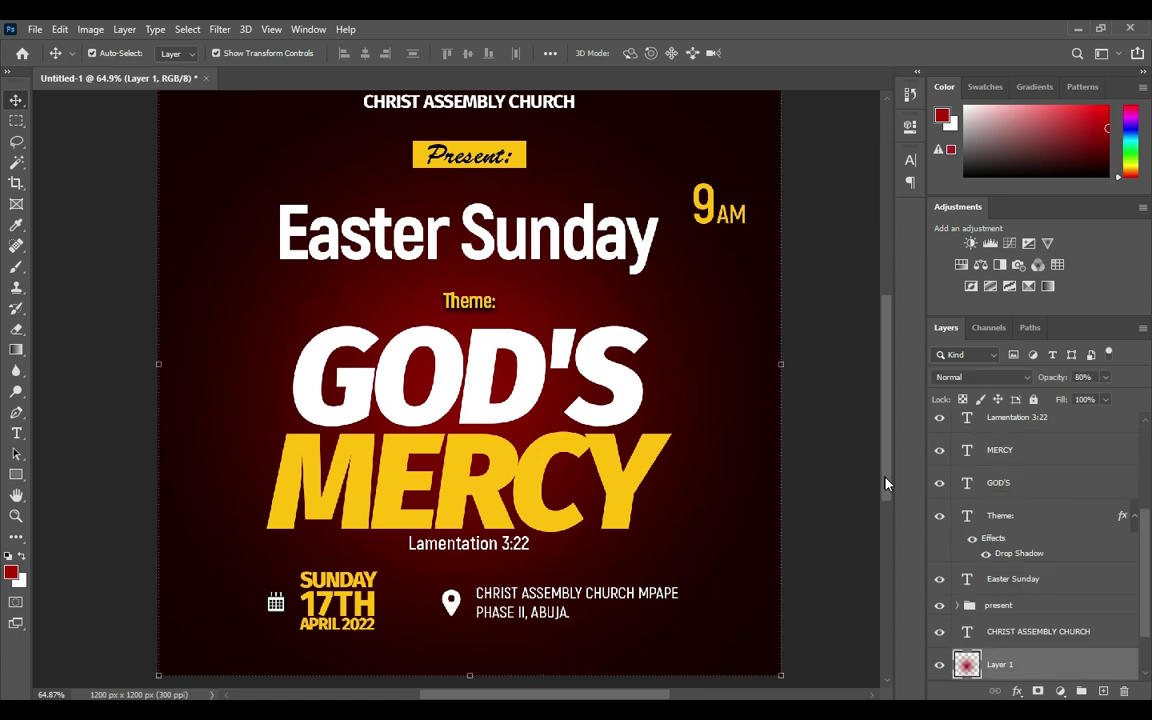
{"action": "scroll", "coordinate": [886, 510], "scroll_direction": "down", "scroll_amount": 3}
{"action": "scroll", "coordinate": [603, 580], "scroll_direction": "down", "scroll_amount": 1}
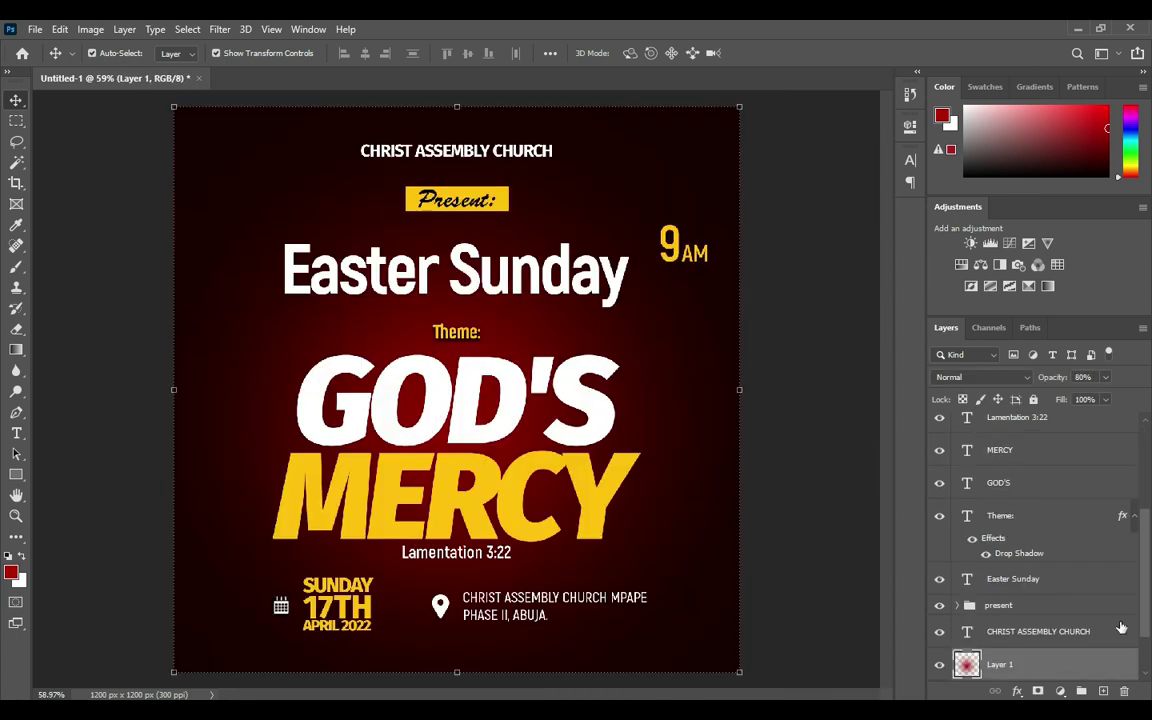
{"action": "scroll", "coordinate": [1030, 560], "scroll_direction": "down", "scroll_amount": 2}
{"action": "left_click", "coordinate": [1021, 630]}
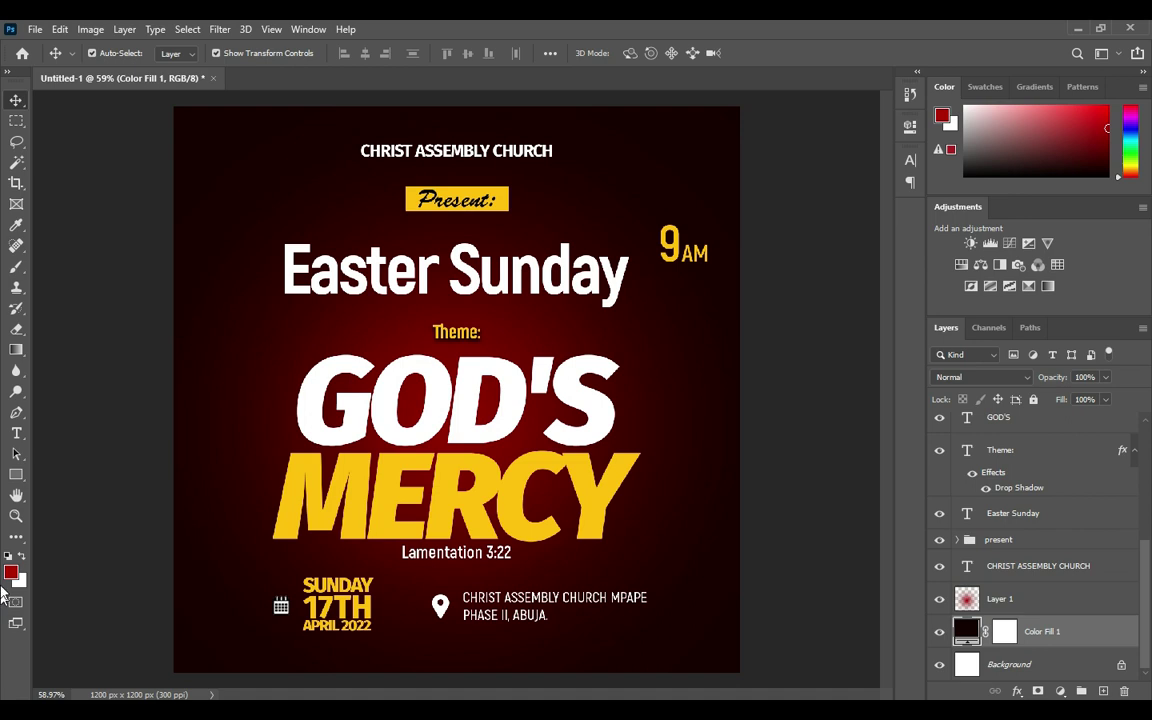
{"action": "left_click", "coordinate": [16, 476]}
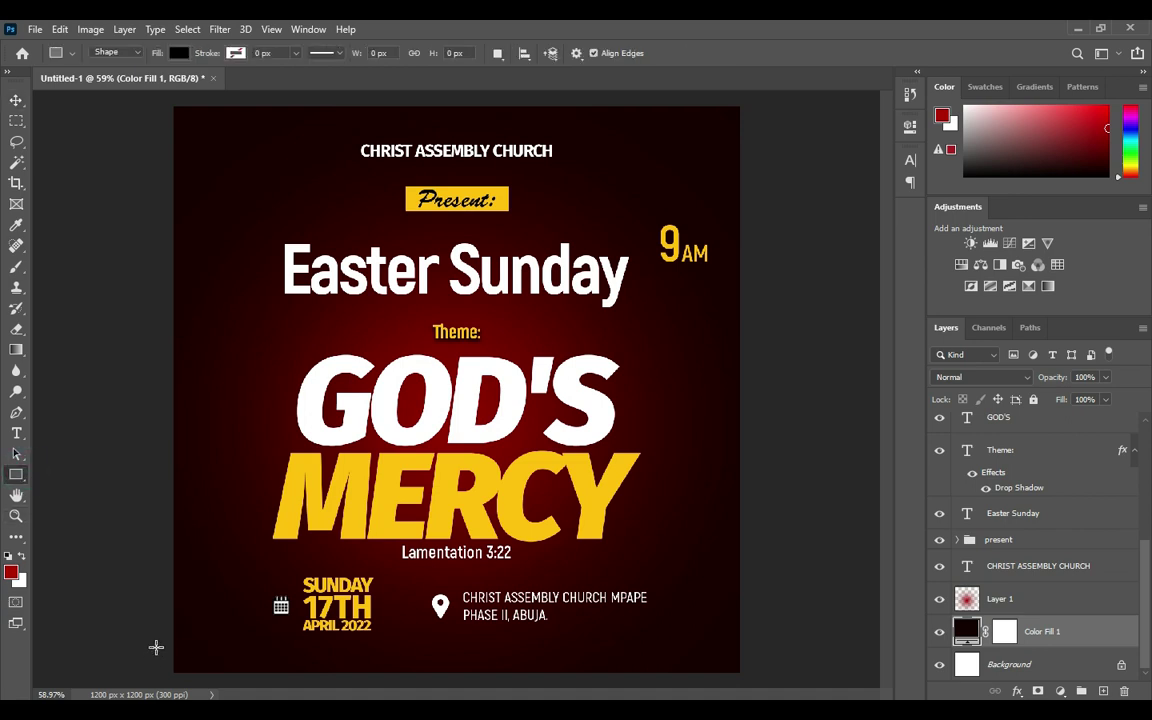
{"action": "left_click_drag", "start_coordinate": [156, 647], "coordinate": [764, 676]}
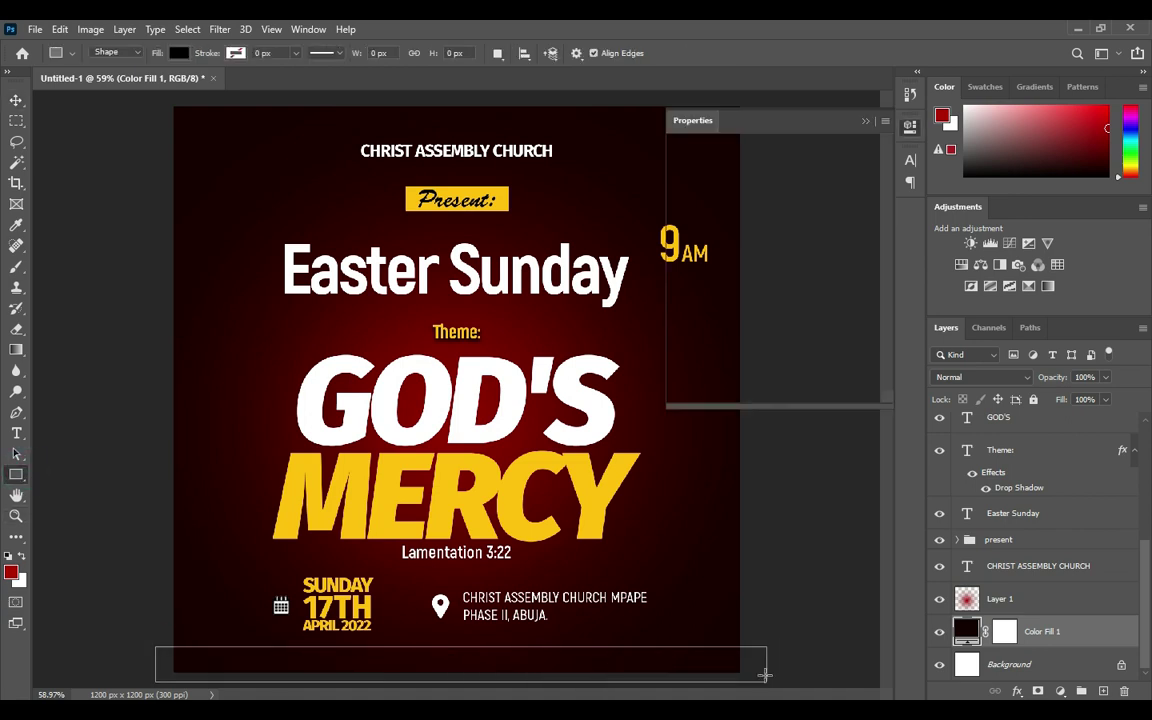
- Fill the bottom strip with the yellow recent colour and deselect it
{"action": "left_click", "coordinate": [683, 222]}
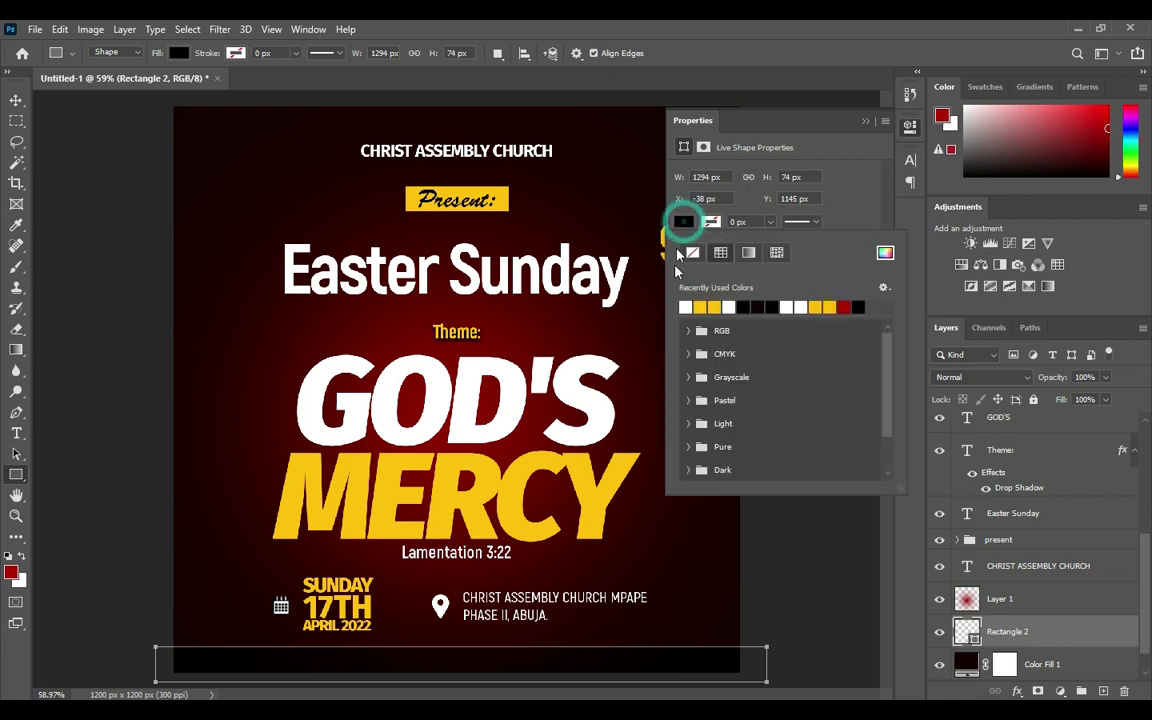
{"action": "left_click", "coordinate": [699, 306]}
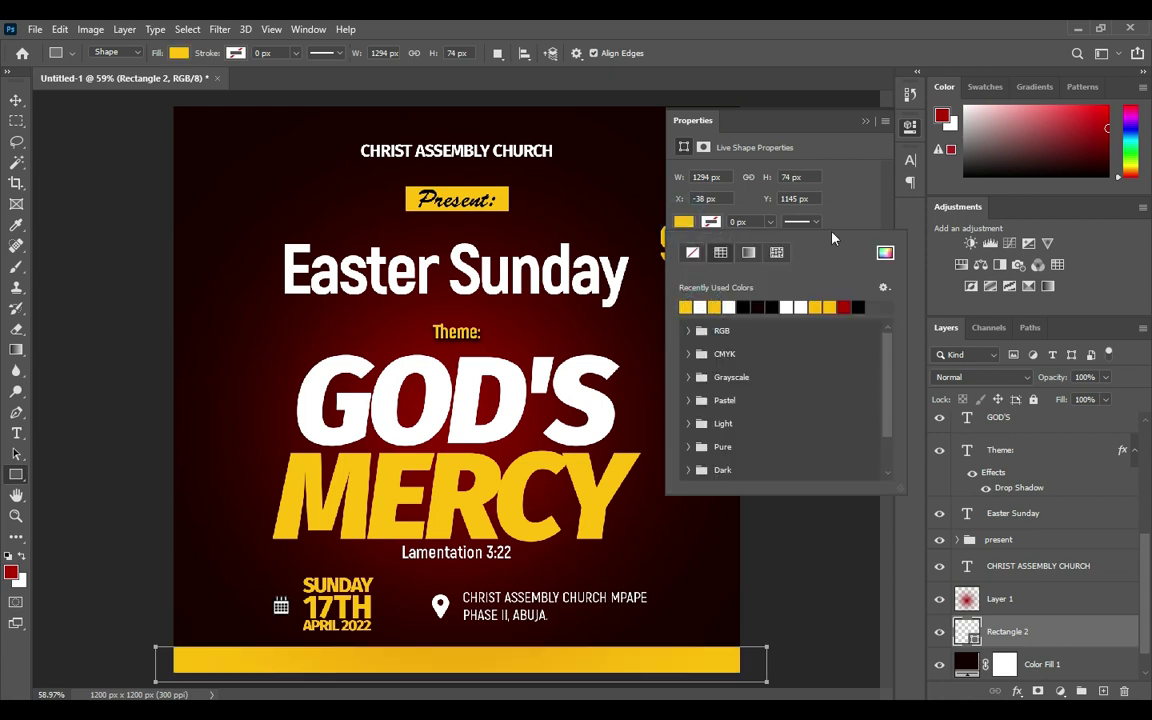
{"action": "left_click", "coordinate": [865, 121]}
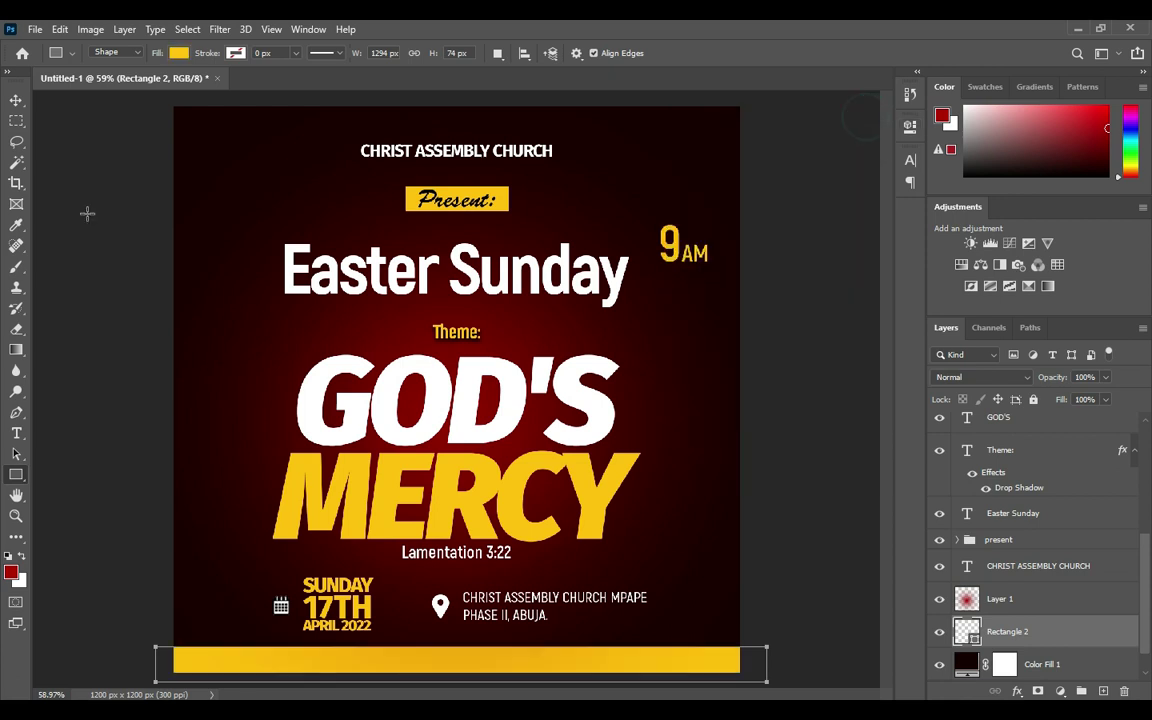
{"action": "left_click", "coordinate": [16, 100]}
{"action": "left_click", "coordinate": [90, 200]}
{"action": "scroll", "coordinate": [430, 320], "scroll_direction": "down", "scroll_amount": 3}
{"action": "scroll", "coordinate": [420, 353], "scroll_direction": "up", "scroll_amount": 1}
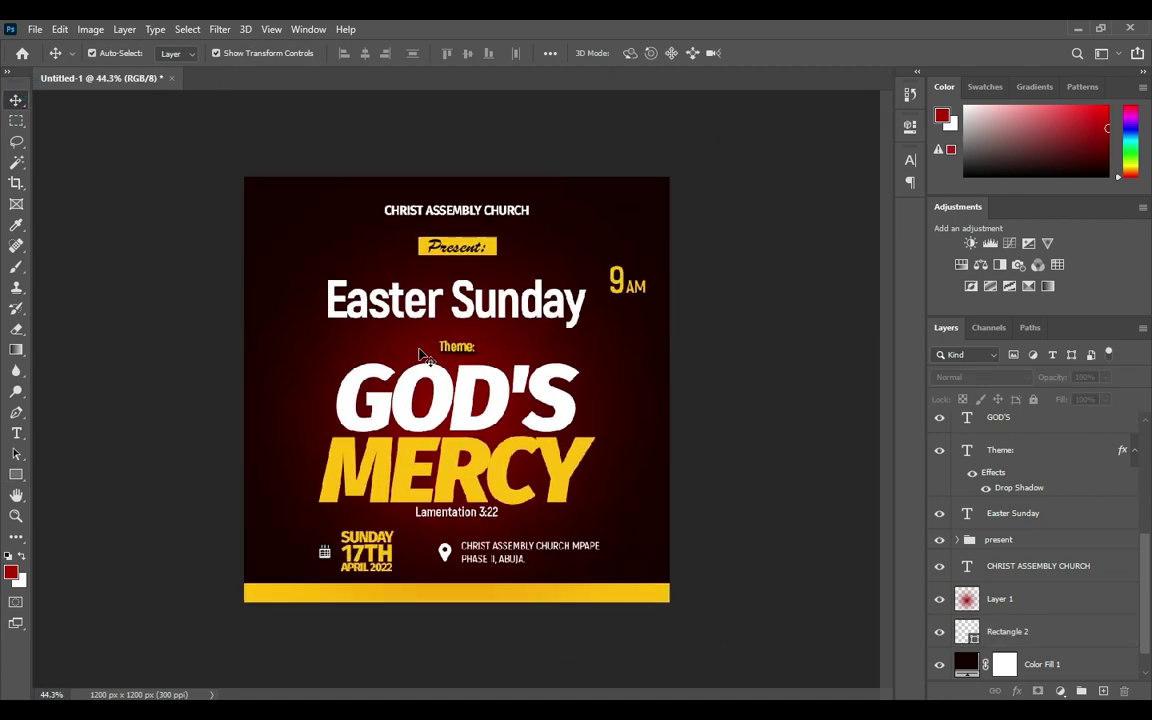
- Group the layers from Easter Sunday to Lamentation 3:22 and name the group Easter Sunday
{"action": "scroll", "coordinate": [420, 353], "scroll_direction": "up", "scroll_amount": 1}
{"action": "scroll", "coordinate": [470, 315], "scroll_direction": "up", "scroll_amount": 1}
{"action": "scroll", "coordinate": [490, 285], "scroll_direction": "up", "scroll_amount": 1}
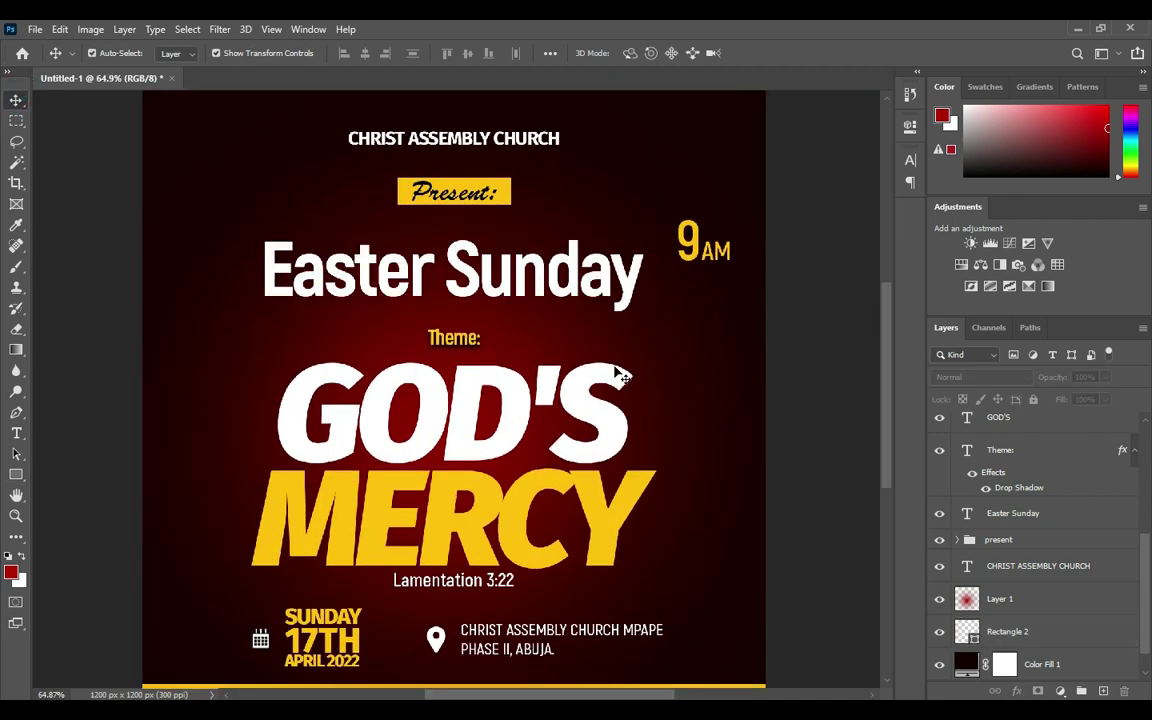
{"action": "left_click", "coordinate": [1134, 450]}
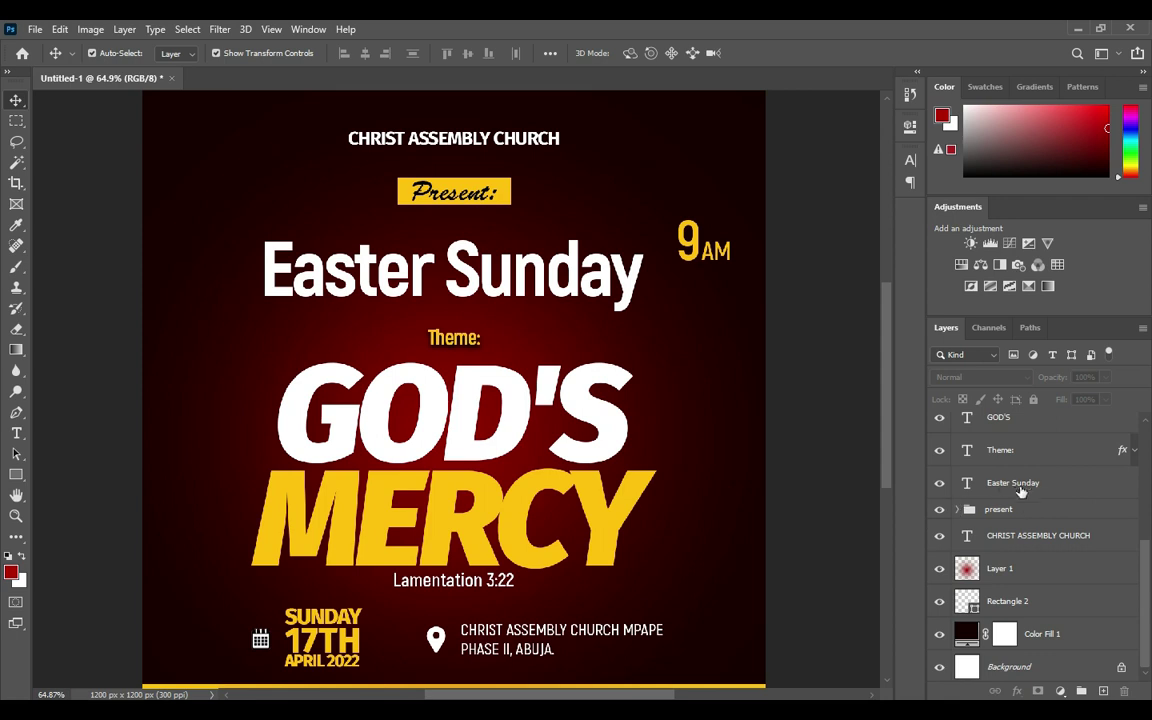
{"action": "left_click", "coordinate": [1020, 487]}
{"action": "scroll", "coordinate": [1020, 470], "scroll_direction": "up", "scroll_amount": 2}
{"action": "left_click", "coordinate": [1016, 452], "text": "shift"}
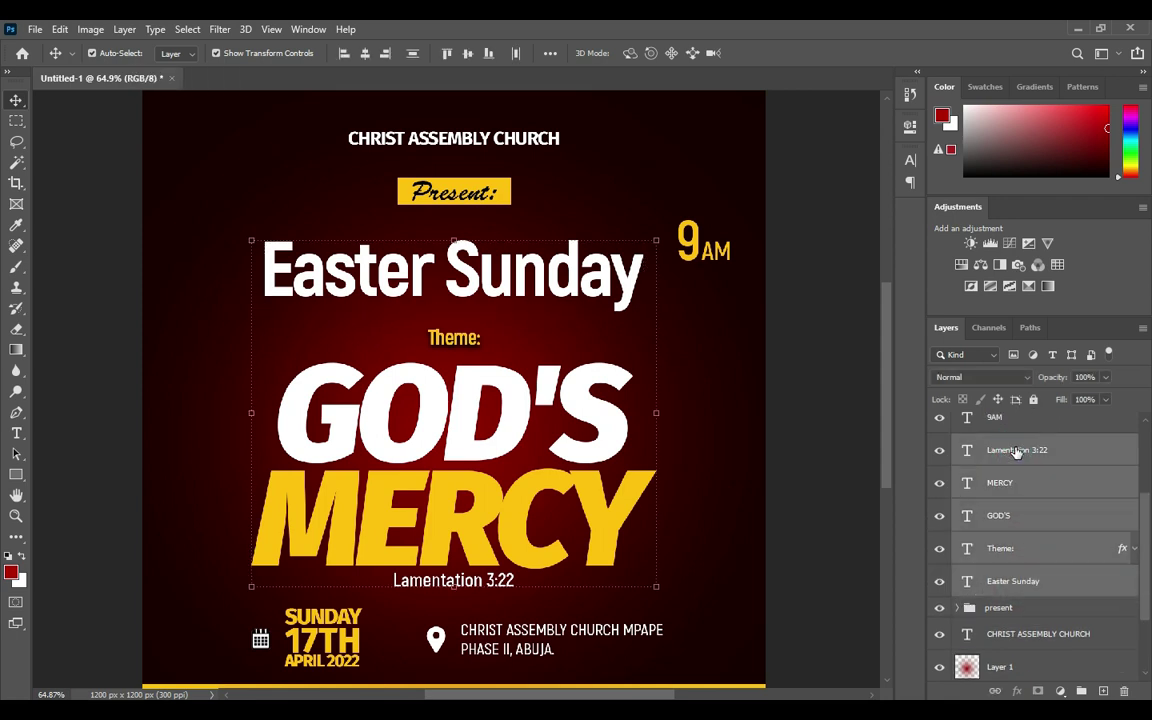
{"action": "key", "text": "ctrl+g"}
{"action": "double_click", "coordinate": [1000, 486]}
{"action": "type", "text": "Easter Sunday"}
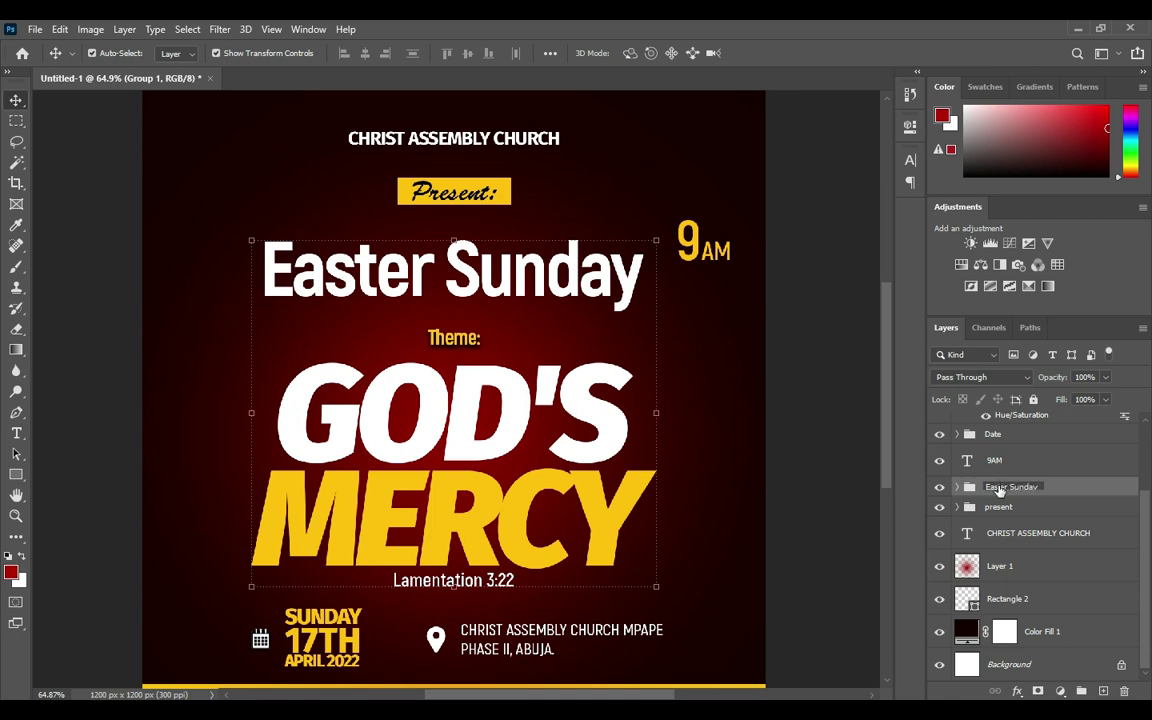
{"action": "key", "text": "Return"}
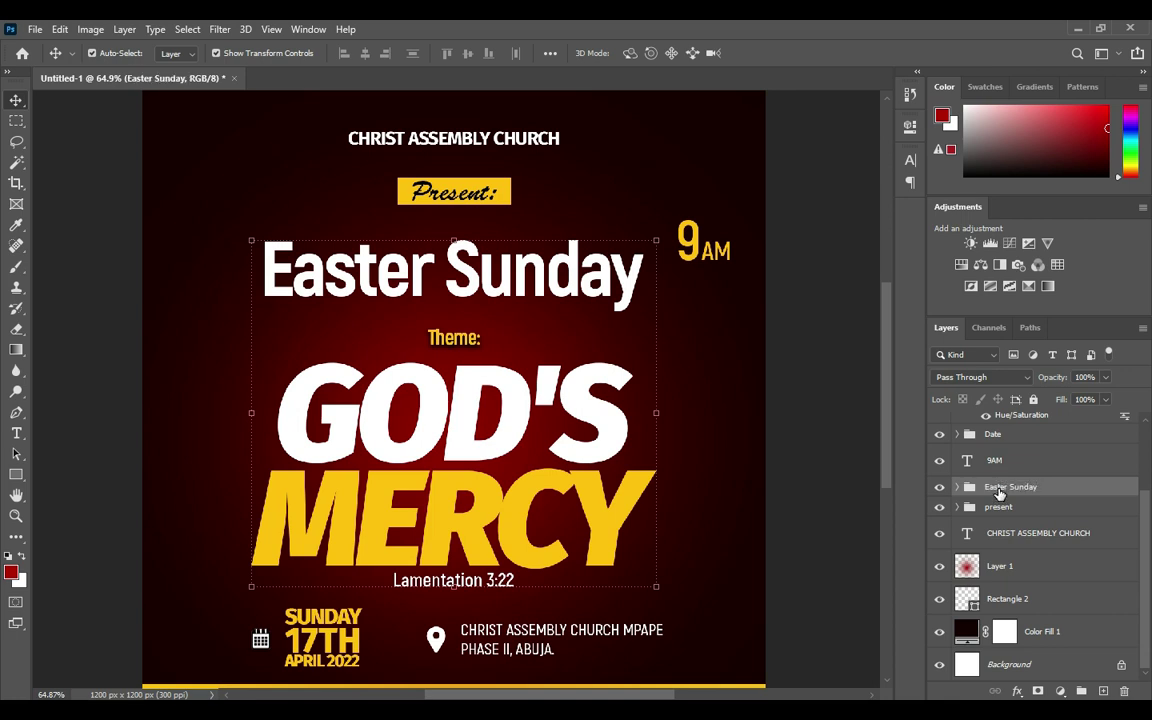
- Expand the Easter Sunday group and reorder the Theme: layer in the stack
{"action": "left_click", "coordinate": [836, 408]}
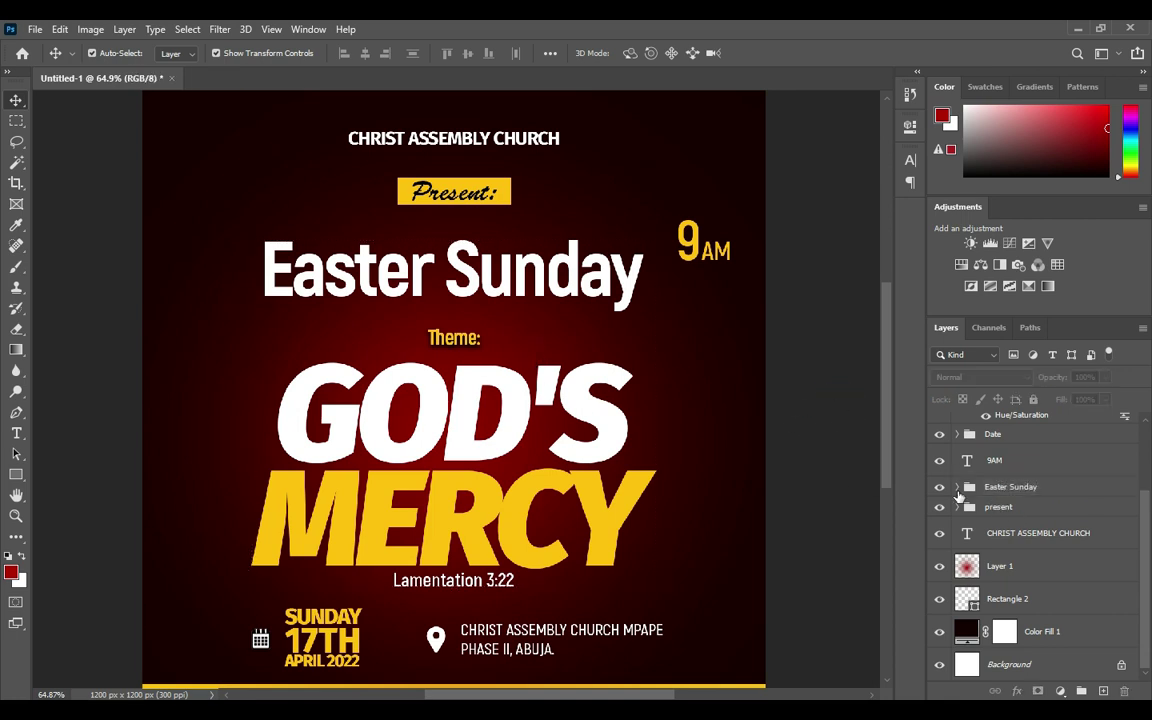
{"action": "left_click", "coordinate": [957, 487]}
{"action": "scroll", "coordinate": [1044, 568], "scroll_direction": "down", "scroll_amount": 1}
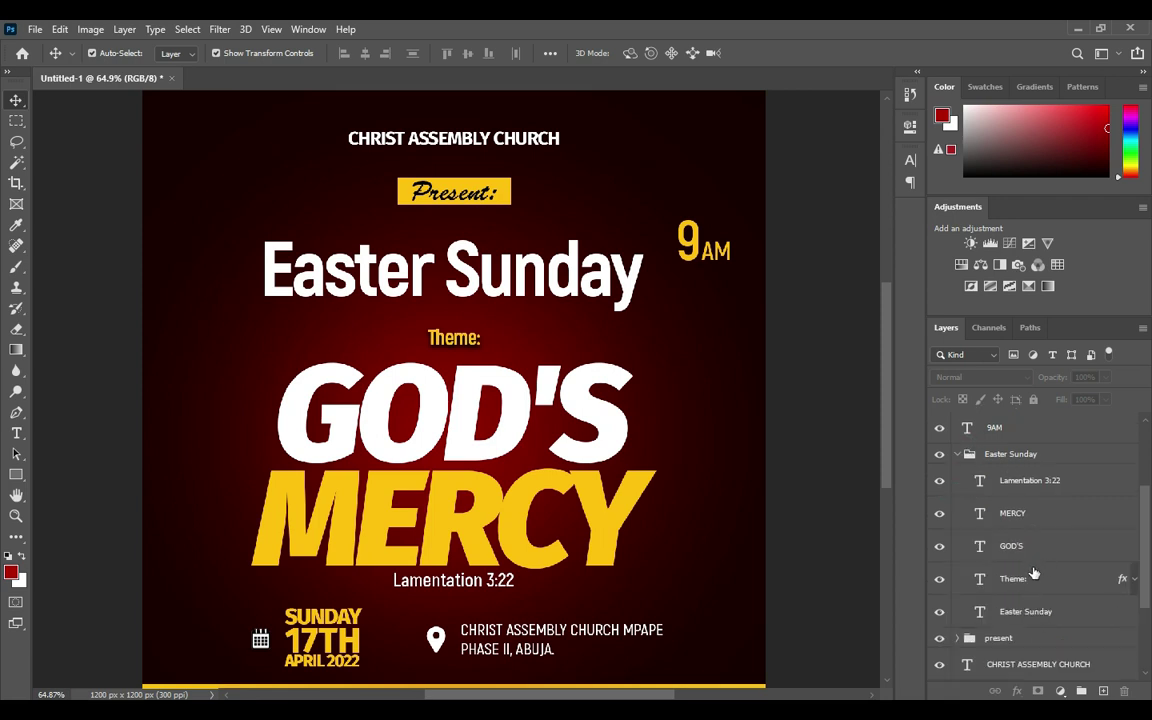
{"action": "mouse_move", "coordinate": [1027, 580]}
{"action": "left_mouse_down"}
{"action": "mouse_move", "coordinate": [1025, 620]}
{"action": "mouse_move", "coordinate": [1032, 580]}
{"action": "mouse_move", "coordinate": [1029, 596]}
{"action": "left_mouse_up"}
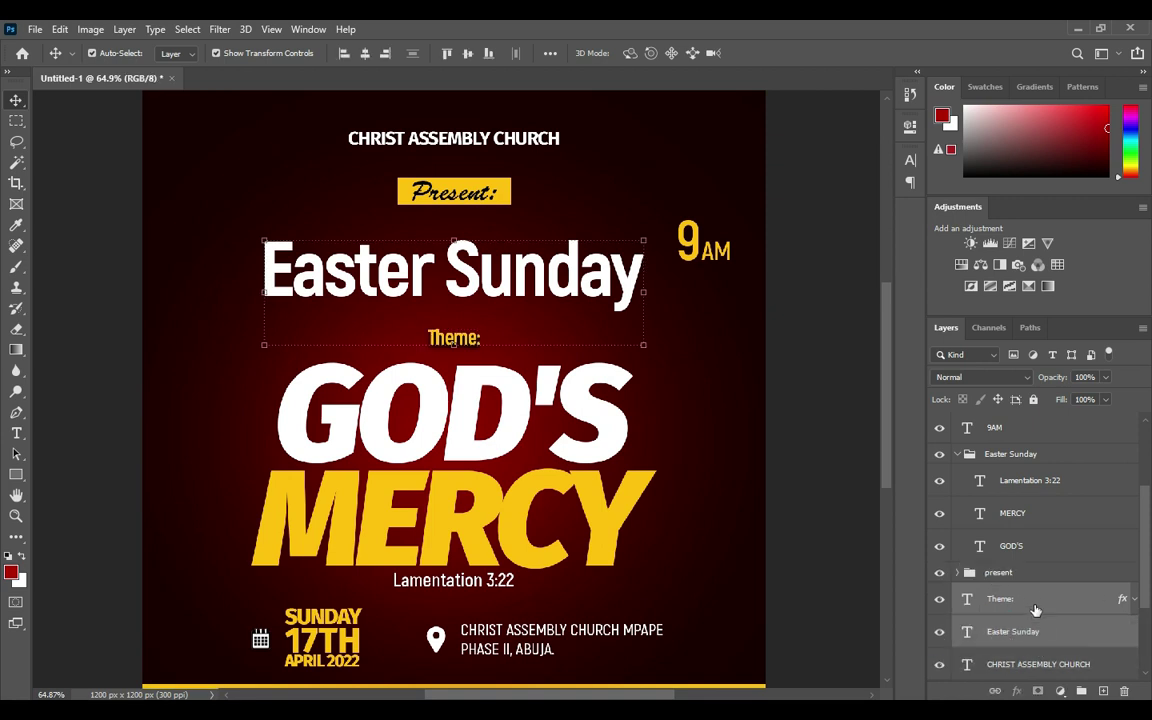
{"action": "scroll", "coordinate": [1035, 566], "scroll_direction": "up", "scroll_amount": 1}
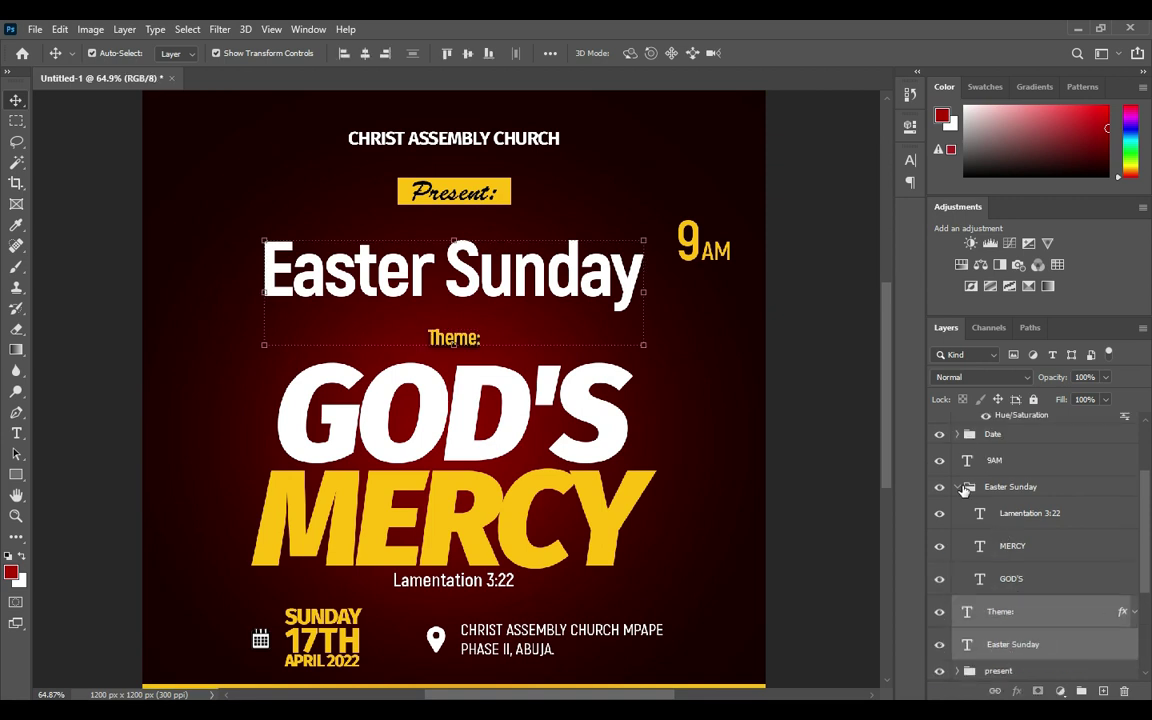
{"action": "left_click", "coordinate": [1015, 514]}
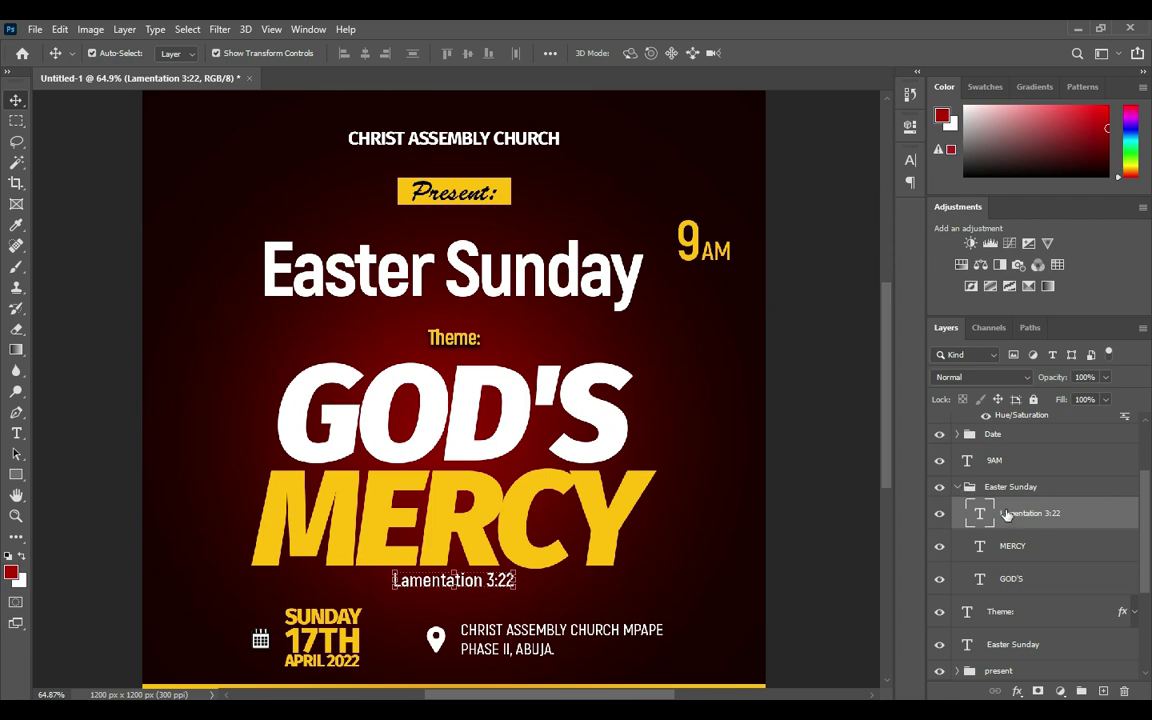
{"action": "scroll", "coordinate": [1033, 576], "scroll_direction": "down", "scroll_amount": 1}
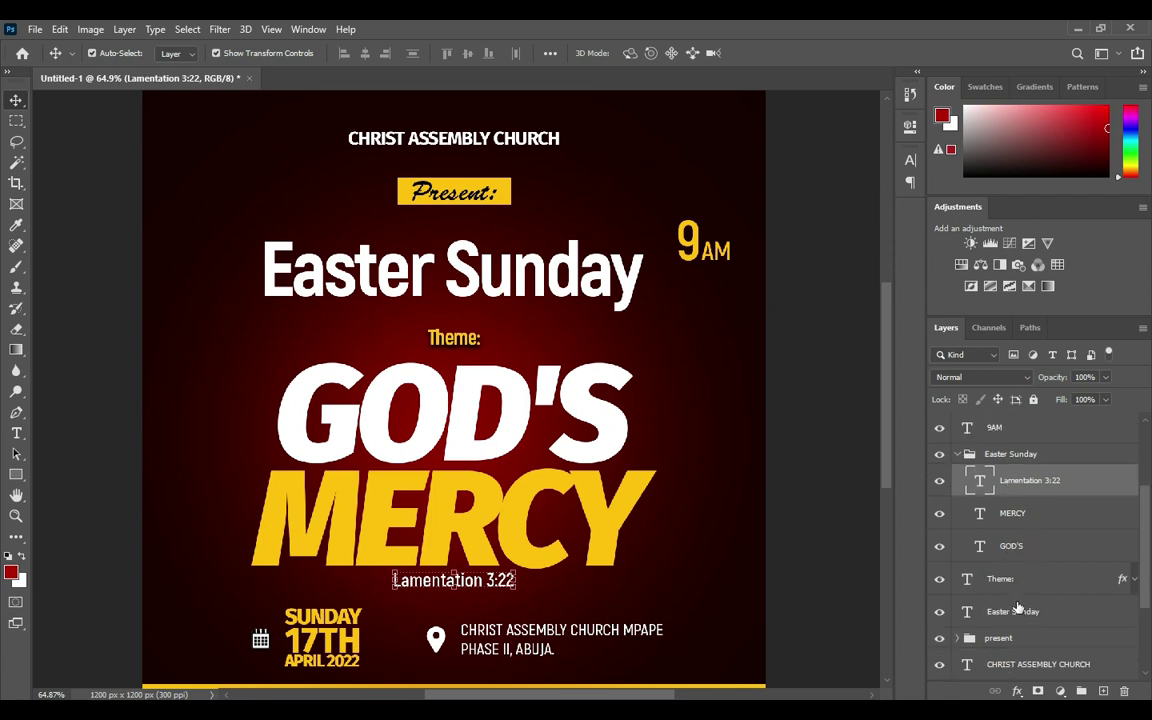
{"action": "left_click", "coordinate": [1018, 611]}
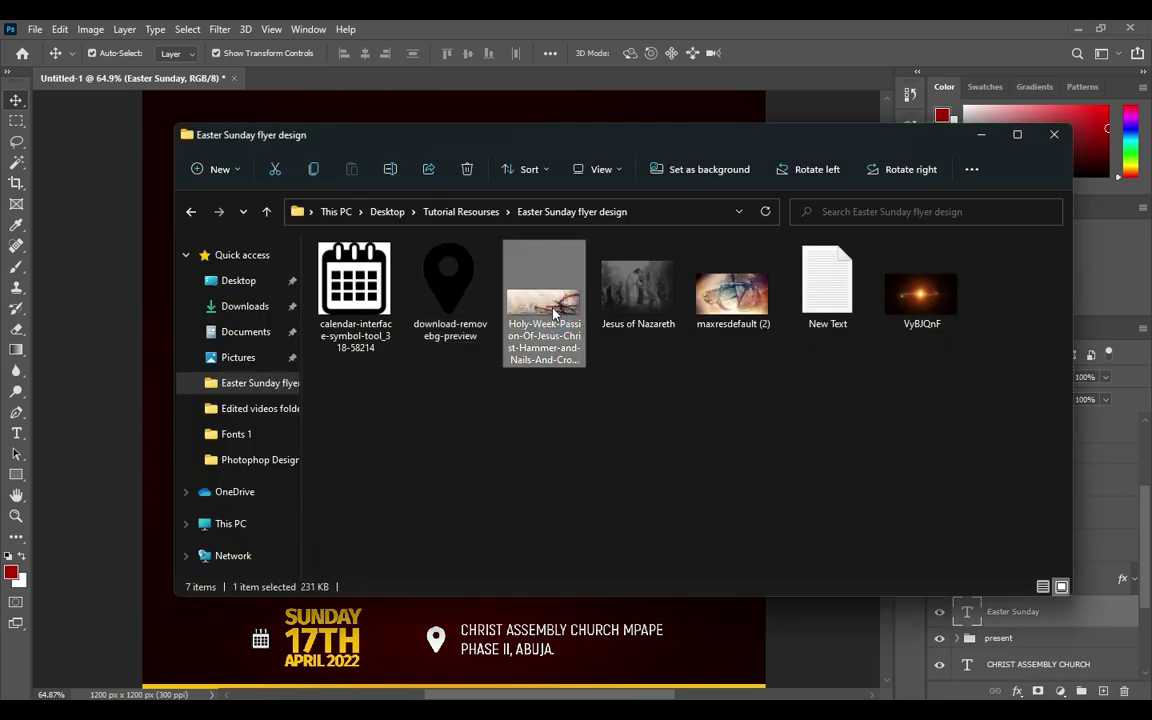
- Place the crown-of-thorns photo at about 12.68% over the Easter Sunday title
{"action": "left_click_drag", "start_coordinate": [553, 318], "coordinate": [369, 580]}
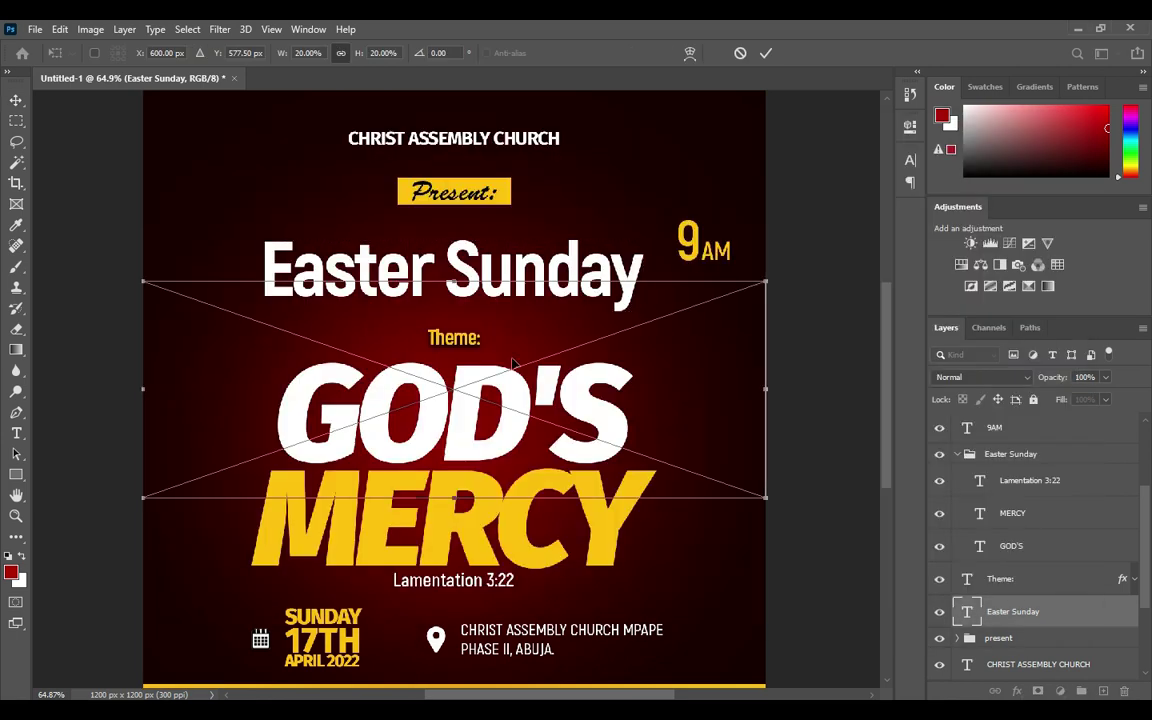
{"action": "left_click_drag", "start_coordinate": [476, 374], "coordinate": [482, 275]}
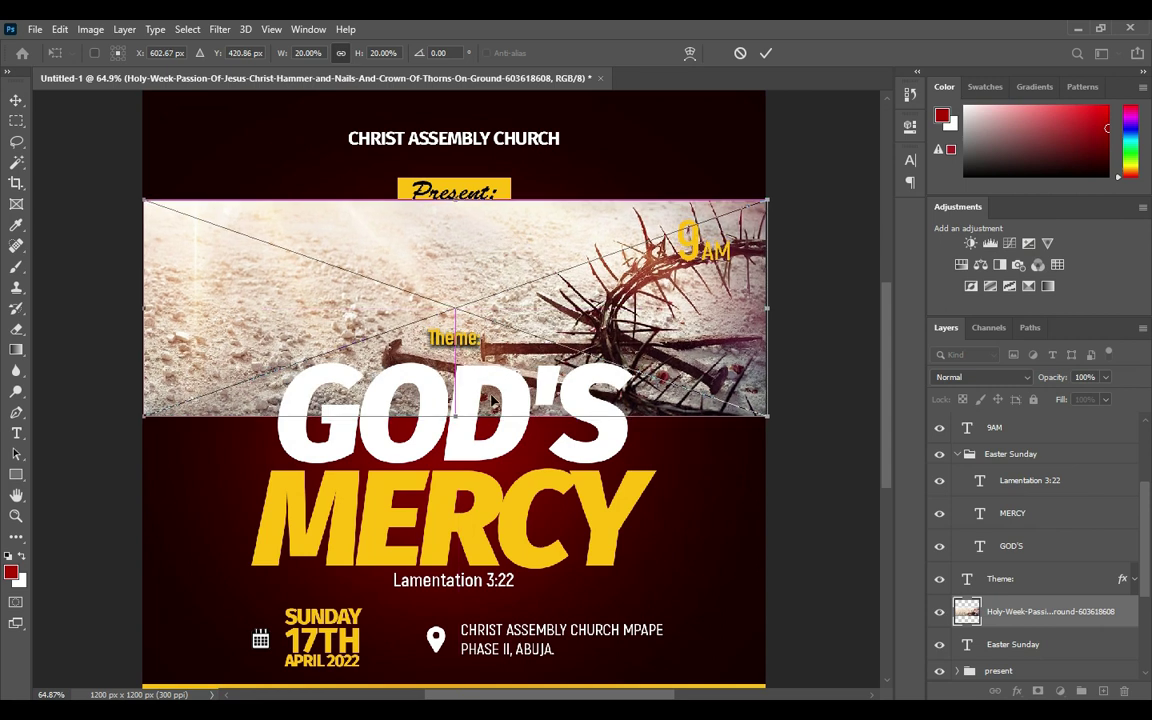
{"action": "left_click_drag", "start_coordinate": [458, 418], "coordinate": [458, 345]}
{"action": "left_click", "coordinate": [766, 53]}
{"action": "left_click_drag", "start_coordinate": [511, 268], "coordinate": [610, 268]}
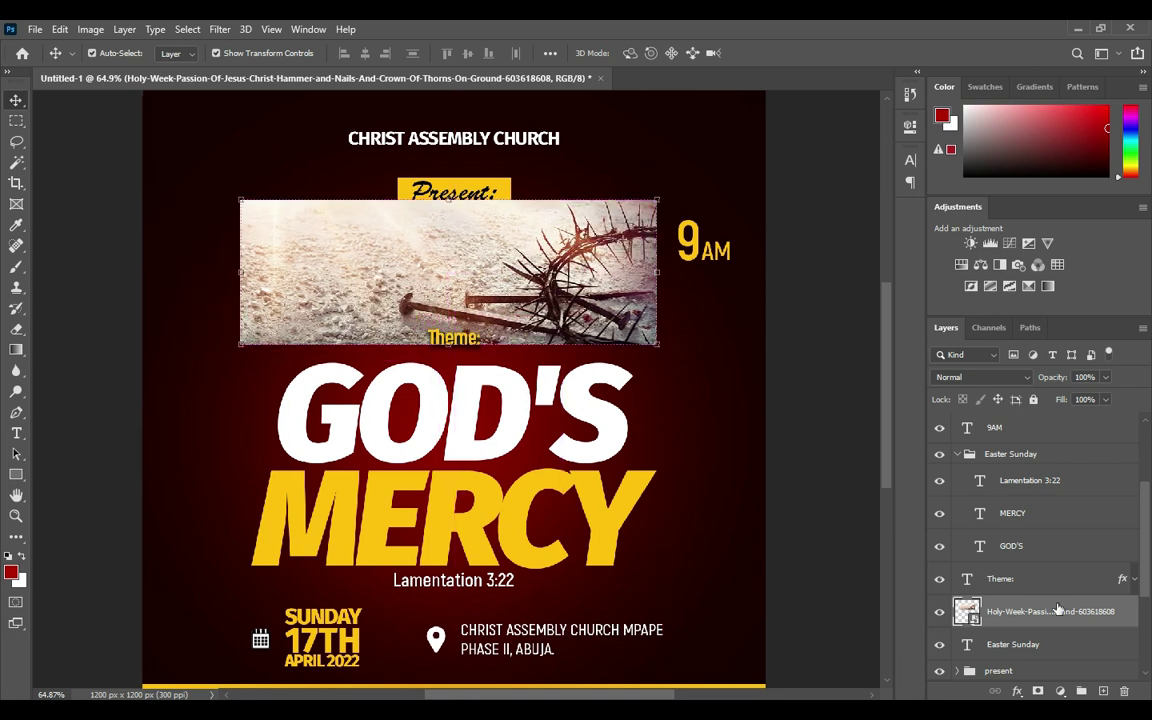
- Clip the photo into the Easter Sunday text and group both layers as Group 1
{"action": "right_click", "coordinate": [1058, 610]}
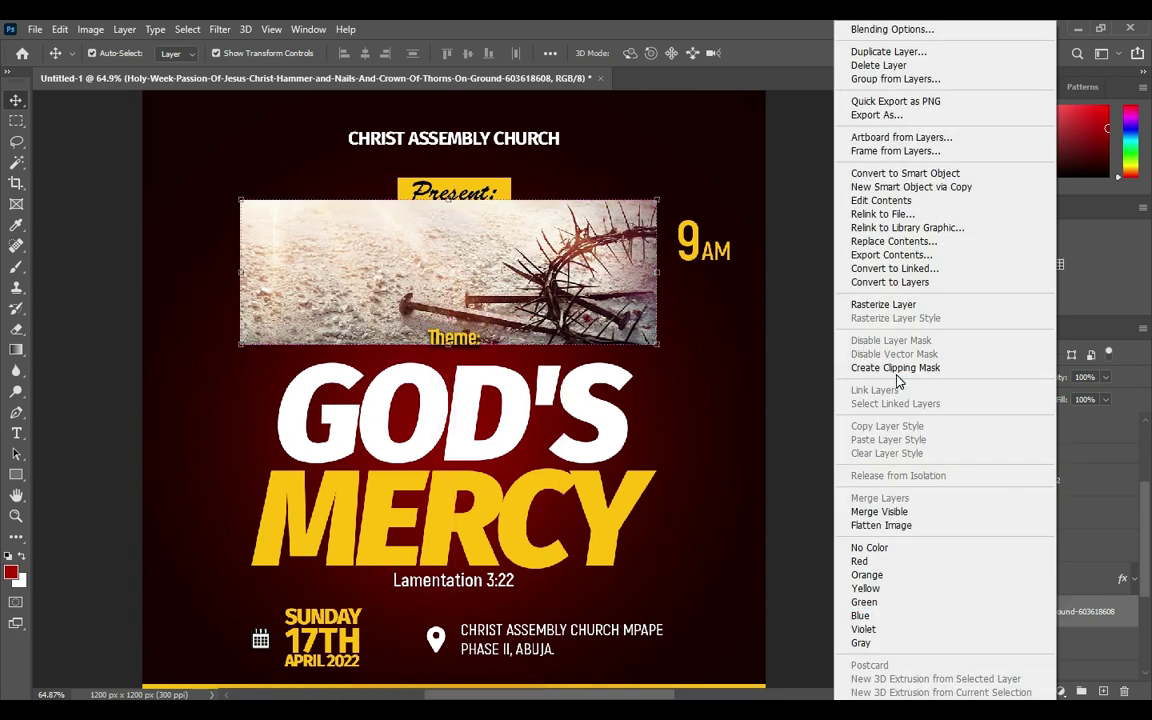
{"action": "left_click", "coordinate": [896, 372]}
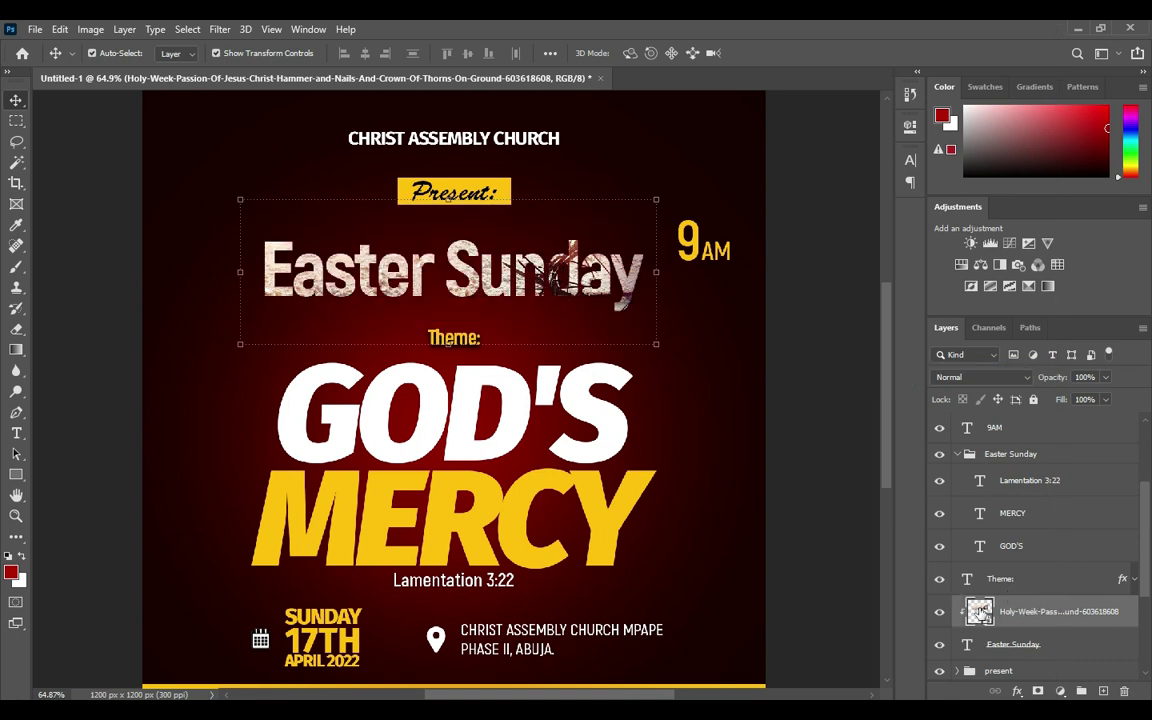
{"action": "scroll", "coordinate": [1034, 604], "scroll_direction": "down", "scroll_amount": 1}
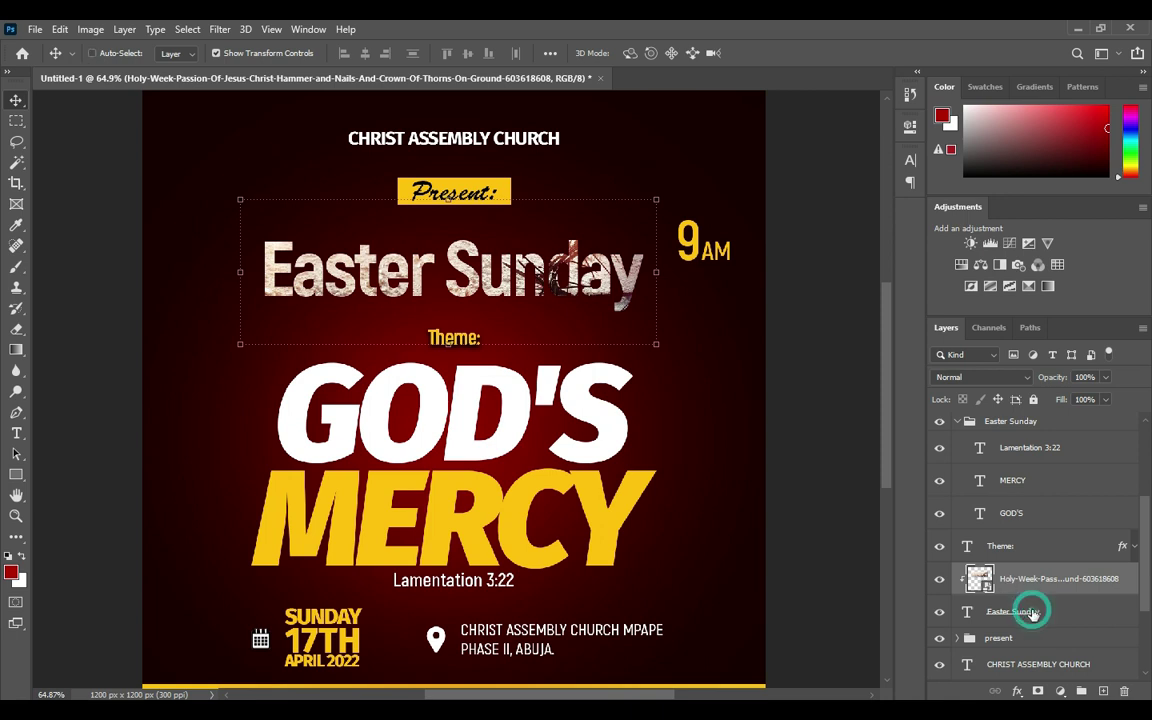
{"action": "left_click", "coordinate": [1033, 612]}
{"action": "key", "text": "ctrl+g"}
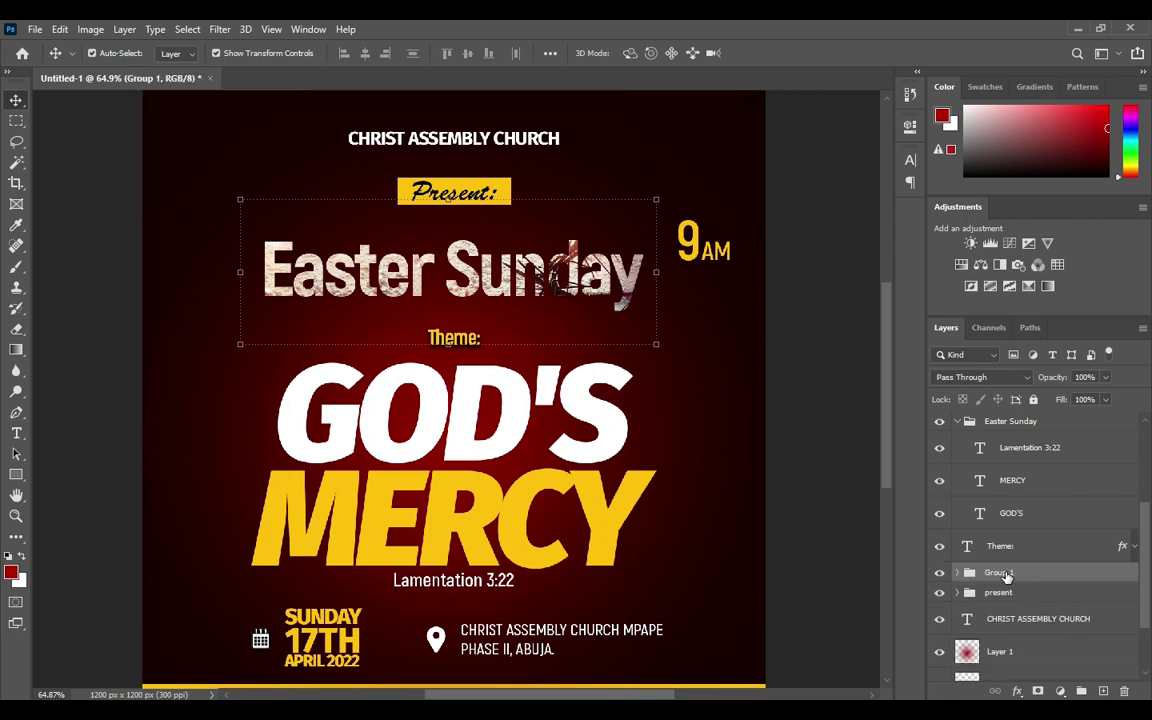
{"action": "left_click", "coordinate": [1016, 690]}
- Add a Drop Shadow to Group 1 with 9% spread, 38 px size and 4 px distance
{"action": "key", "text": "Escape"}
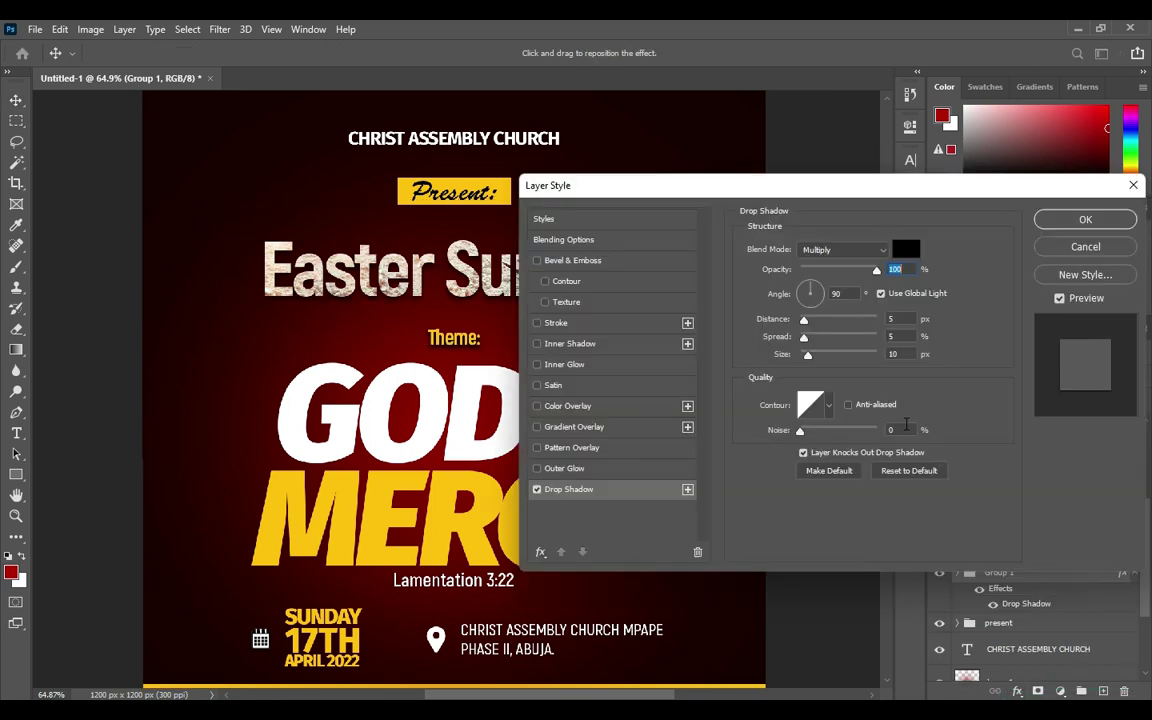
{"action": "left_click_drag", "start_coordinate": [841, 186], "coordinate": [952, 200]}
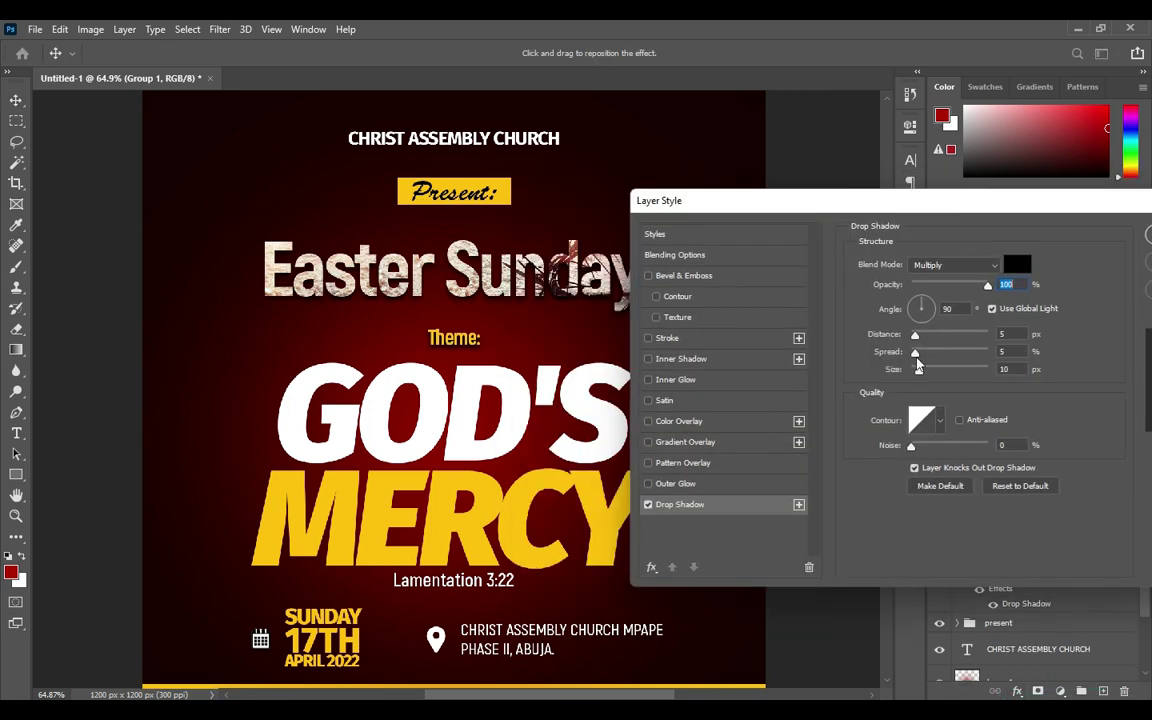
{"action": "mouse_move", "coordinate": [914, 352]}
{"action": "left_mouse_down"}
{"action": "mouse_move", "coordinate": [920, 340]}
{"action": "mouse_move", "coordinate": [929, 375]}
{"action": "left_mouse_up"}
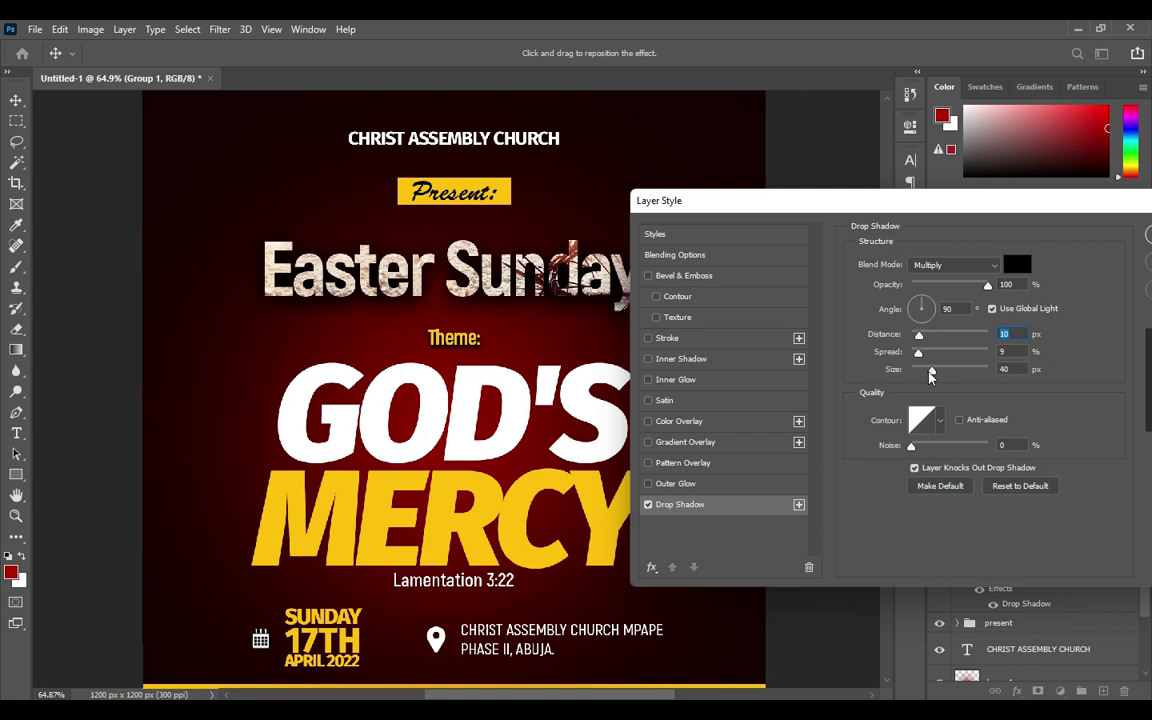
{"action": "left_click_drag", "start_coordinate": [980, 207], "coordinate": [868, 214]}
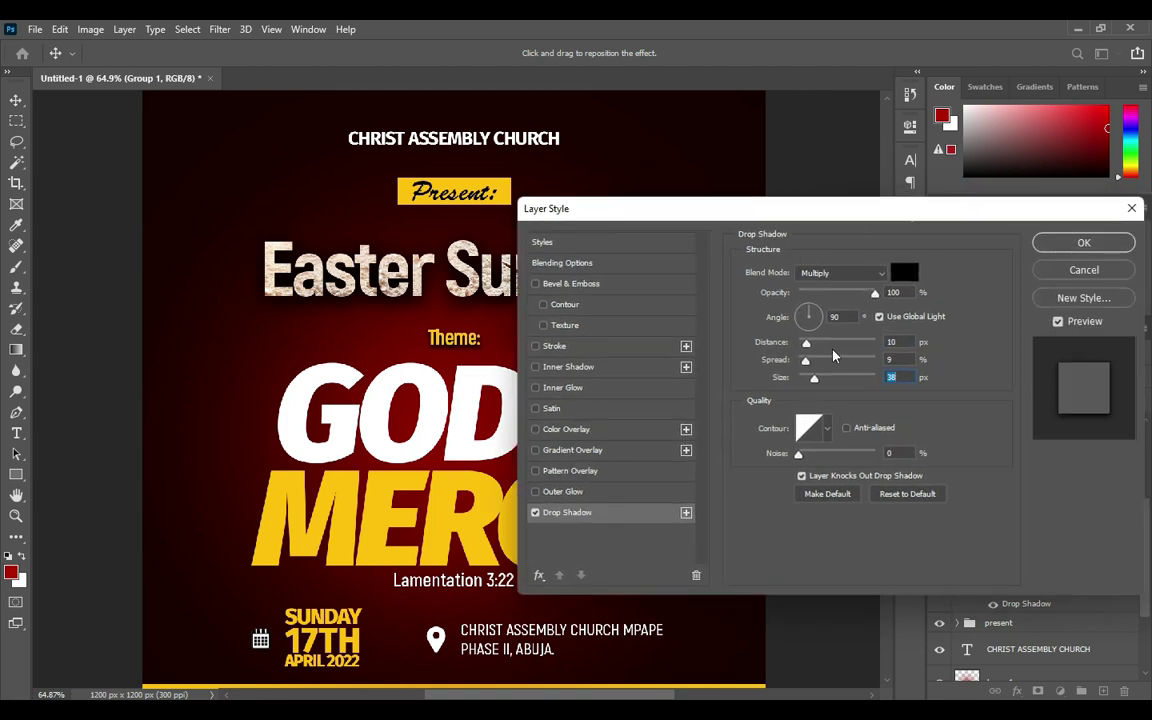
{"action": "left_click_drag", "start_coordinate": [806, 342], "coordinate": [805, 347]}
{"action": "type", "text": "4"}
{"action": "left_click", "coordinate": [926, 208]}
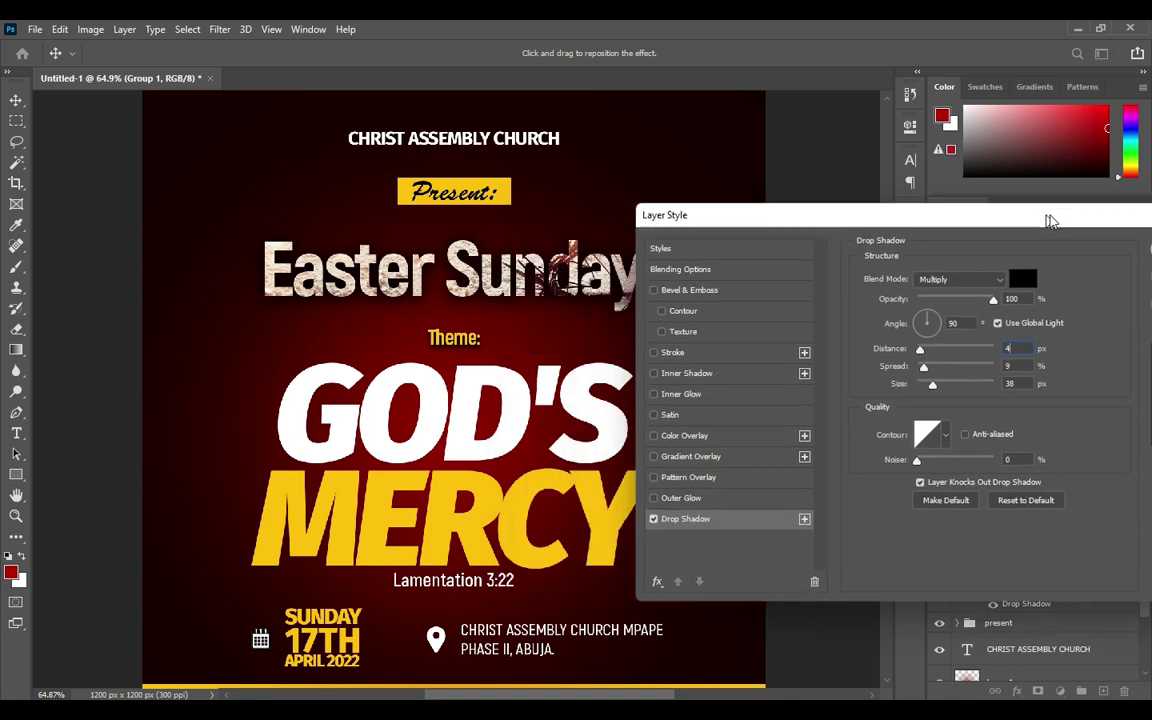
{"action": "left_click_drag", "start_coordinate": [926, 208], "coordinate": [897, 211]}
{"action": "left_click", "coordinate": [1058, 247]}
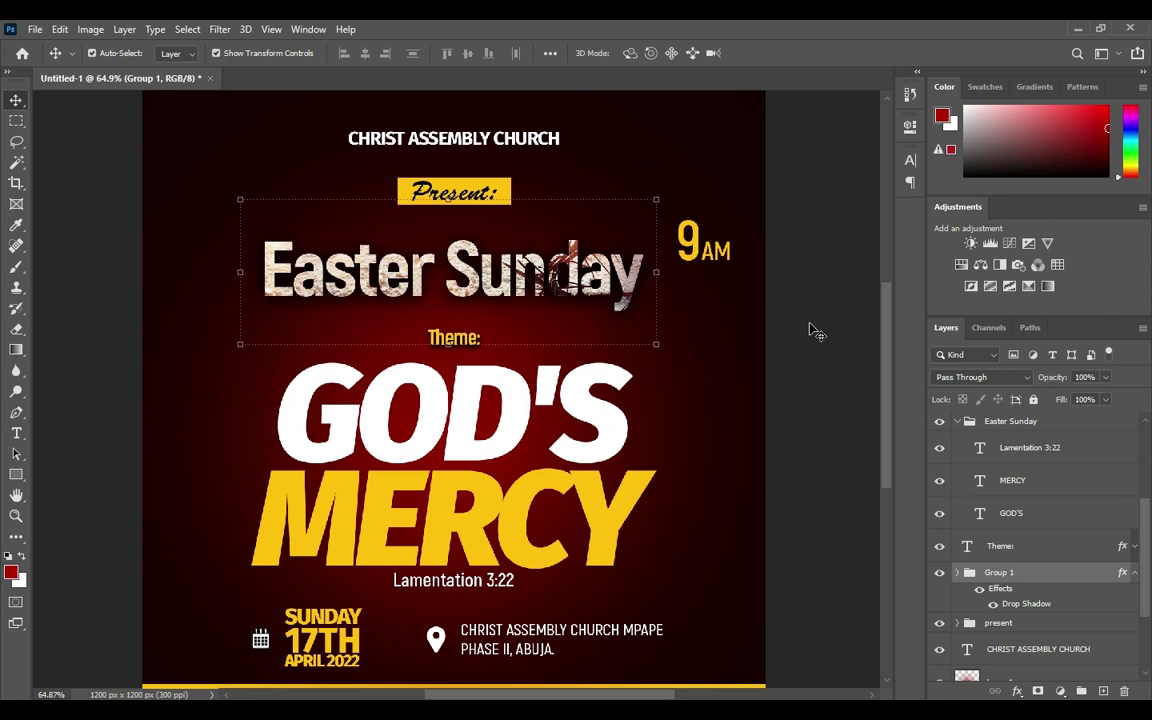
{"action": "left_click", "coordinate": [812, 316]}
- Select the GOD'S text layer and add a Drop Shadow style
{"action": "scroll", "coordinate": [510, 330], "scroll_direction": "up", "scroll_amount": 2}
{"action": "scroll", "coordinate": [550, 310], "scroll_direction": "down", "scroll_amount": 1}
{"action": "scroll", "coordinate": [585, 303], "scroll_direction": "down", "scroll_amount": 1}
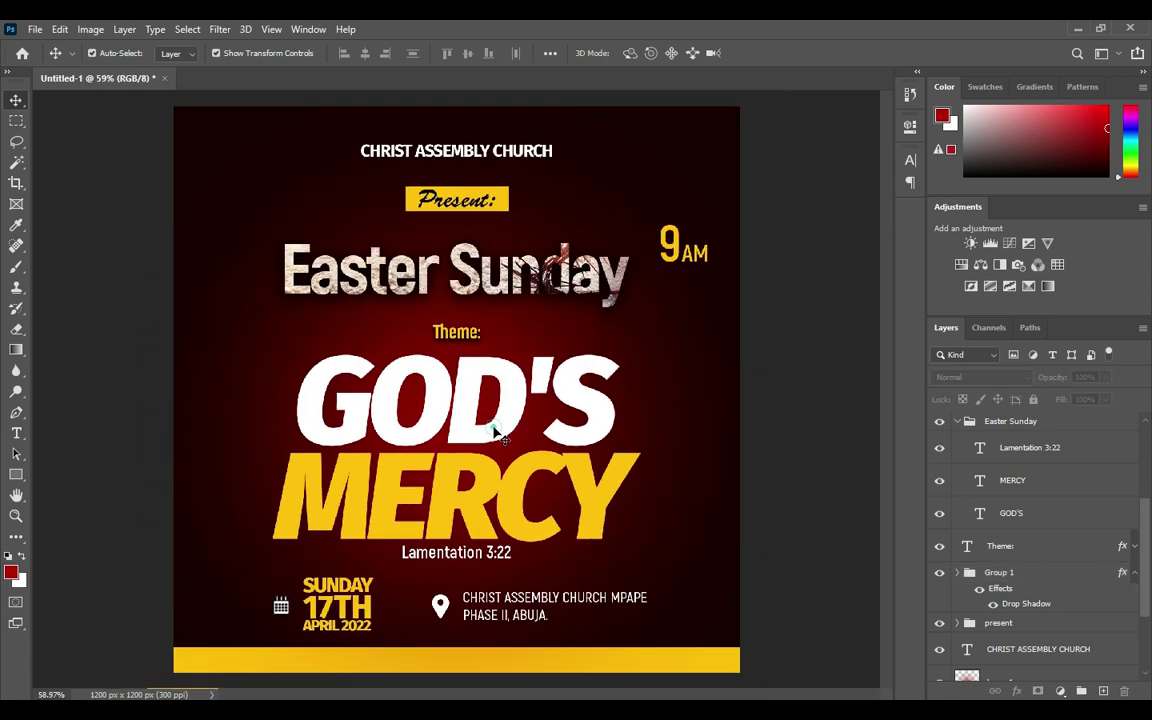
{"action": "left_click", "coordinate": [440, 382]}
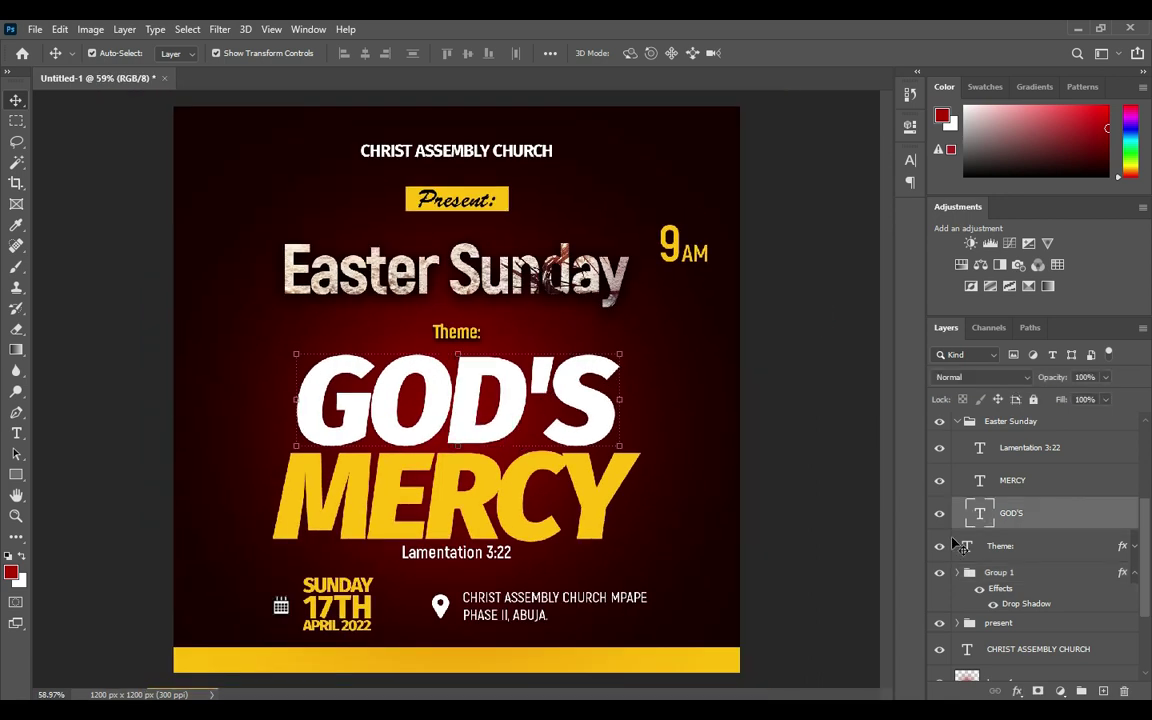
{"action": "left_click", "coordinate": [1133, 573]}
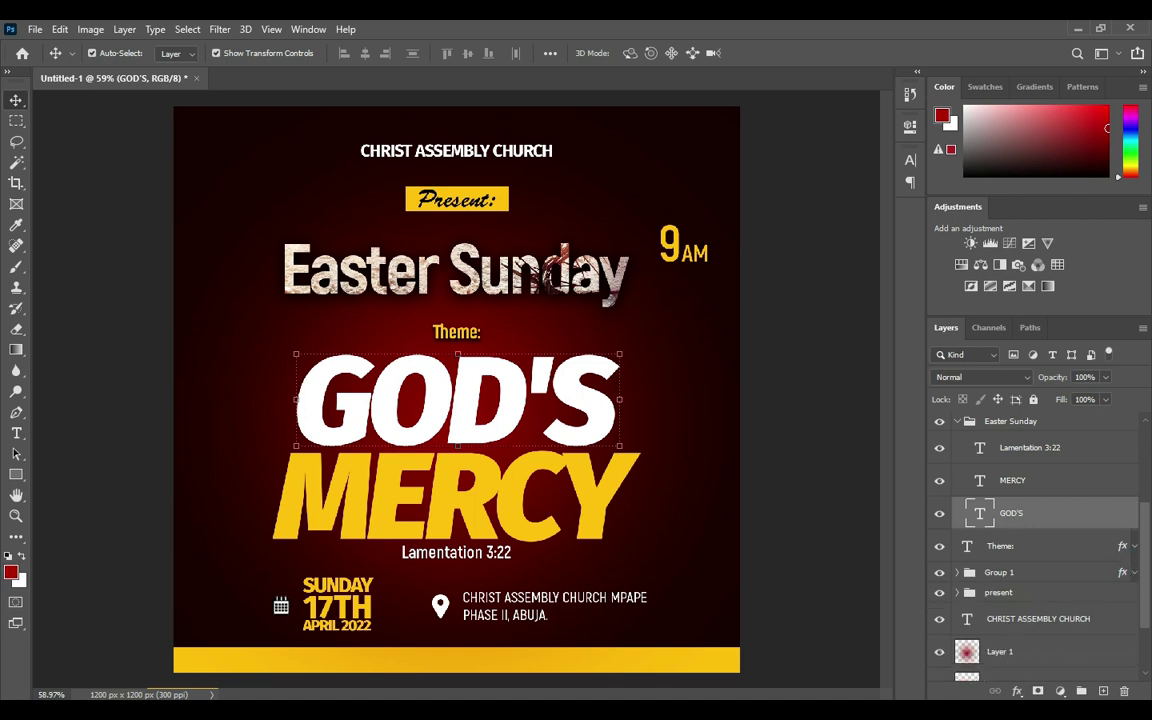
{"action": "left_click", "coordinate": [1018, 690]}
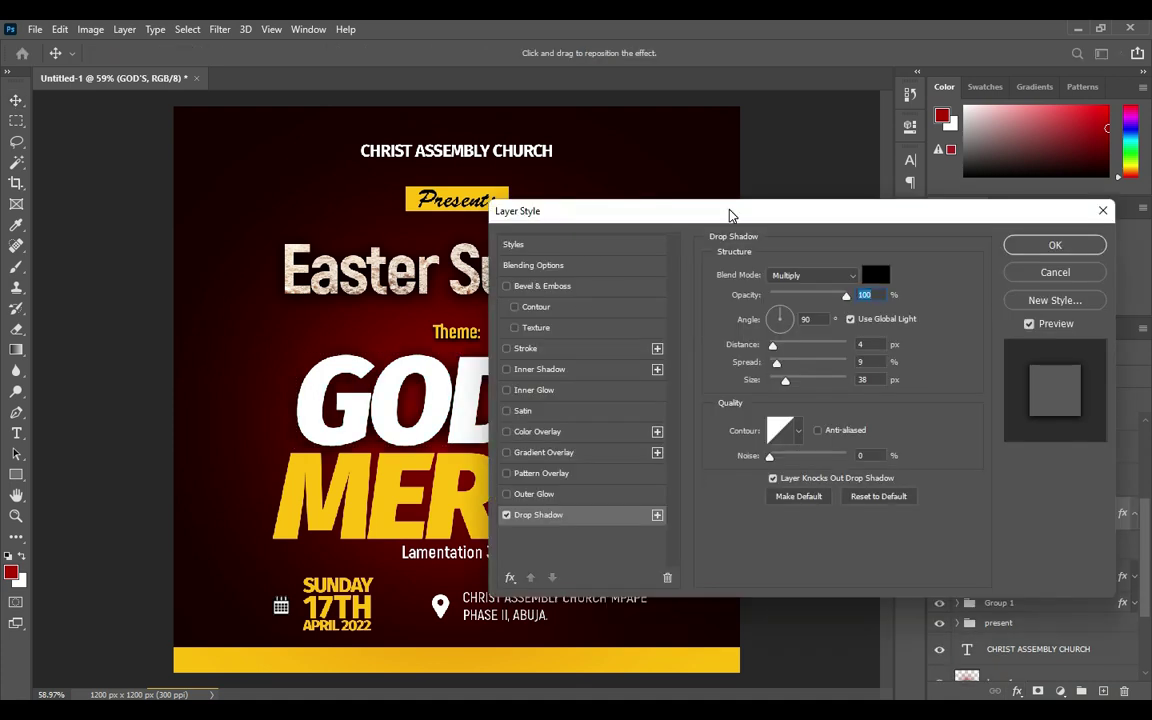
- Set the GOD'S drop shadow size to 27 px and apply it
{"action": "left_click_drag", "start_coordinate": [728, 208], "coordinate": [873, 214]}
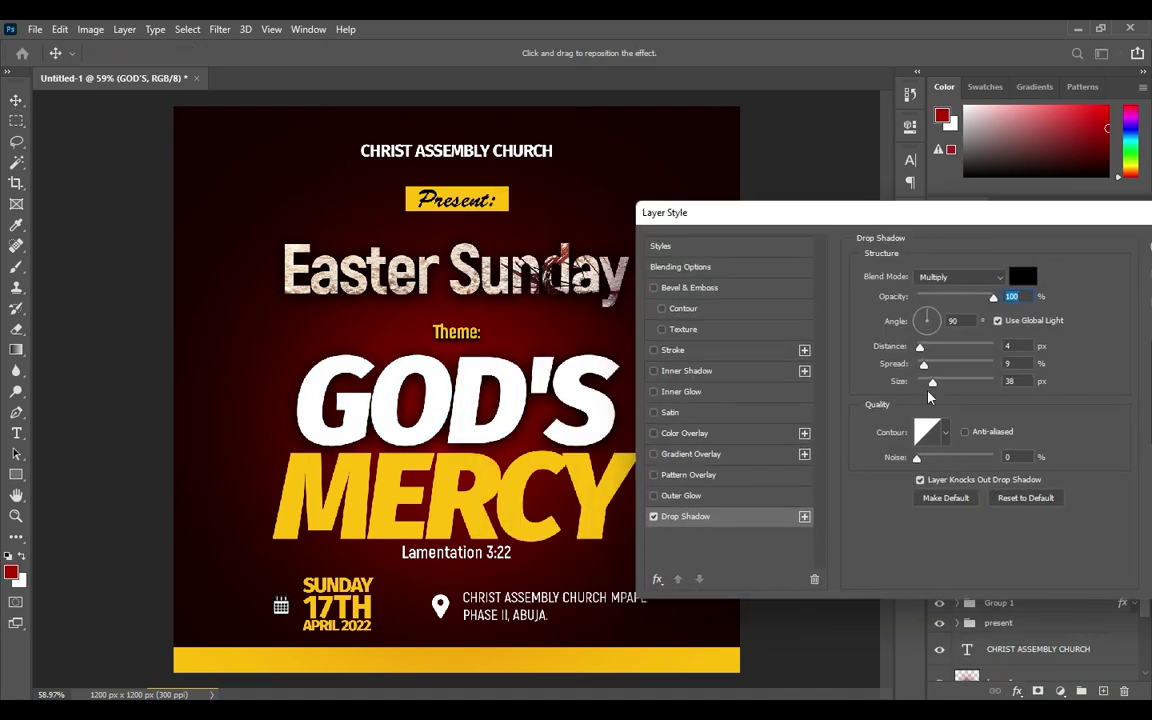
{"action": "left_click_drag", "start_coordinate": [933, 382], "coordinate": [930, 390]}
{"action": "left_click", "coordinate": [1011, 381]}
{"action": "type", "text": "24"}
{"action": "left_click", "coordinate": [1016, 381]}
{"action": "type", "text": "27"}
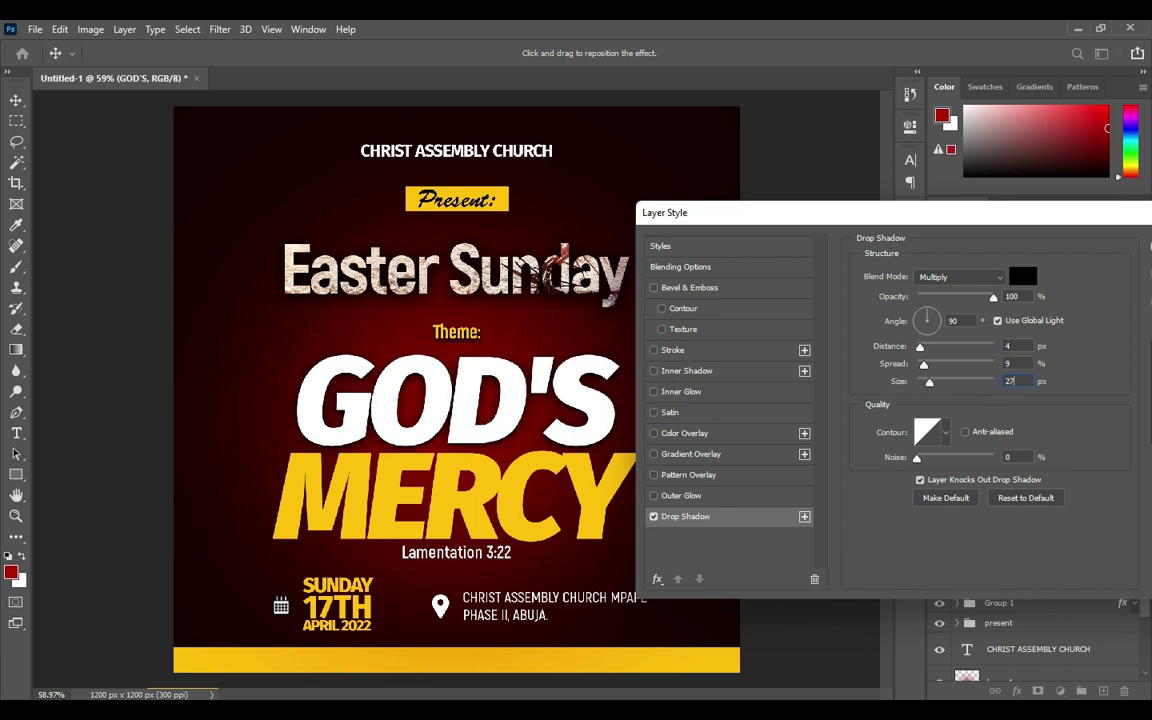
{"action": "left_click_drag", "start_coordinate": [1008, 221], "coordinate": [915, 216]}
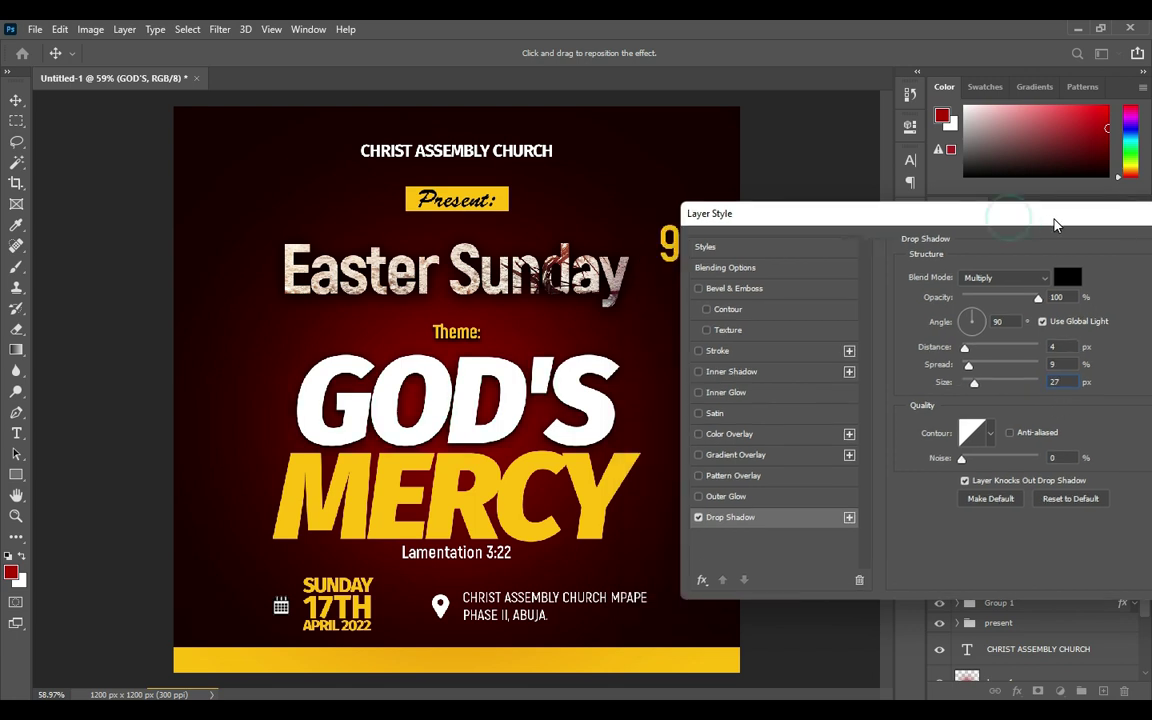
{"action": "left_click", "coordinate": [1110, 243]}
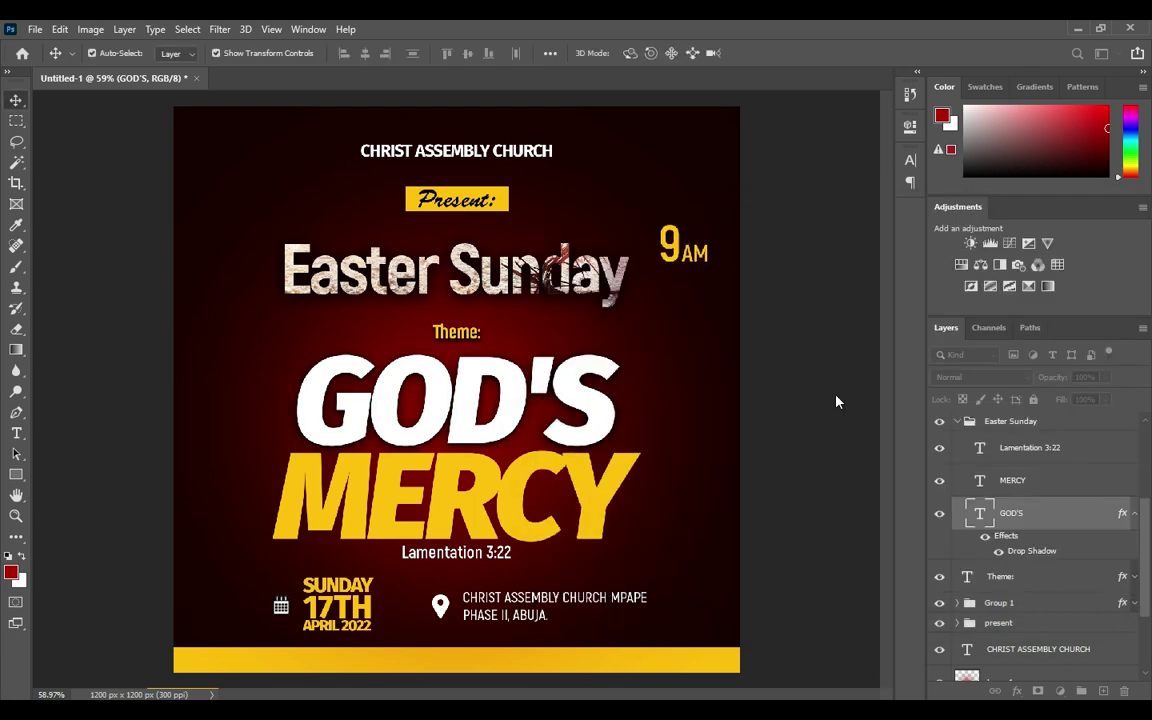
- Copy the GOD'S drop shadow onto the MERCY layer
{"action": "left_click", "coordinate": [1135, 514]}
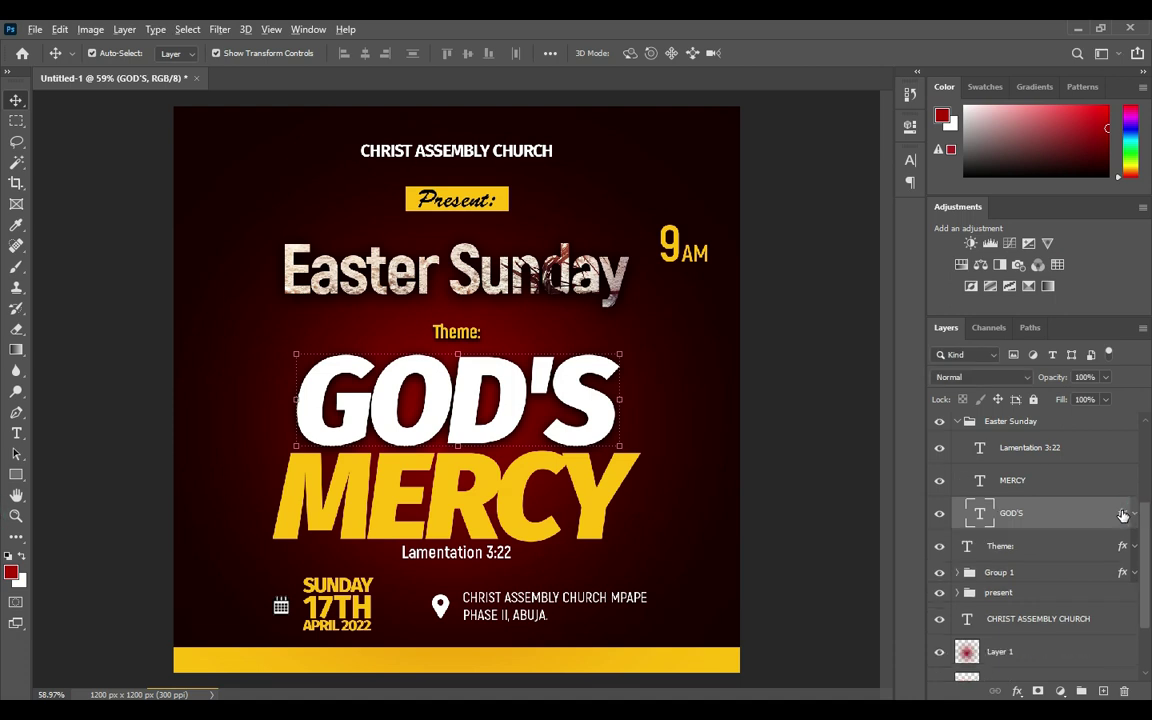
{"action": "left_click_drag", "start_coordinate": [1122, 514], "coordinate": [1010, 480]}
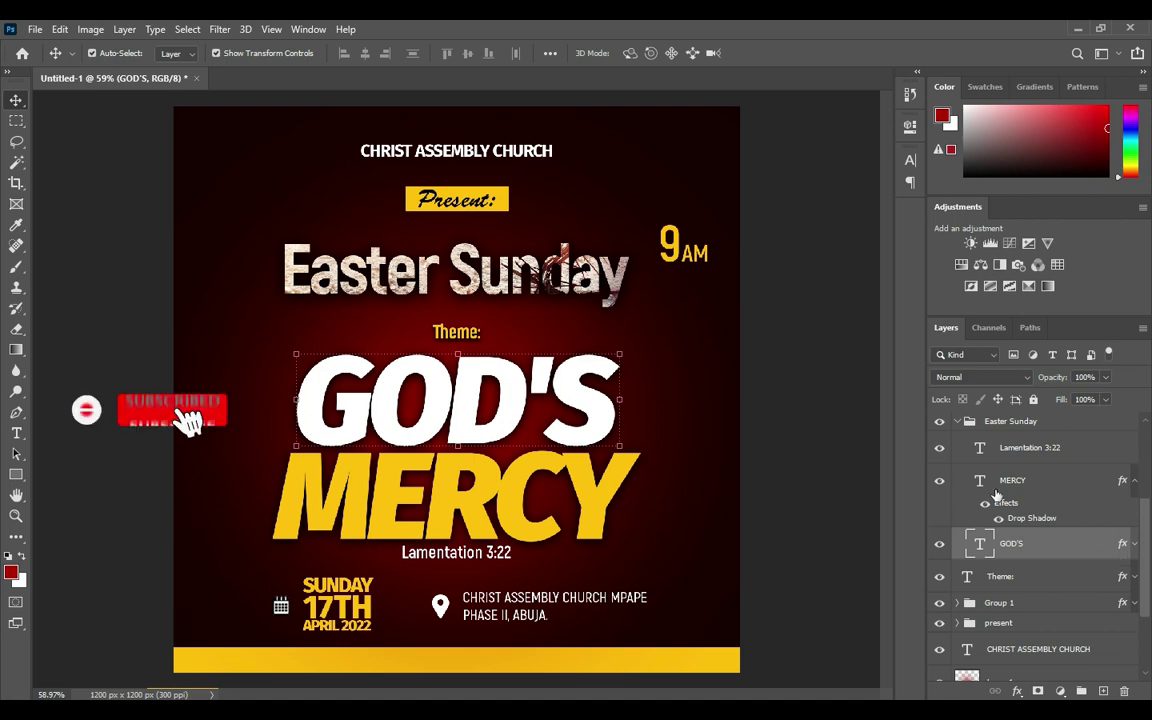
{"action": "left_click", "coordinate": [1133, 481]}
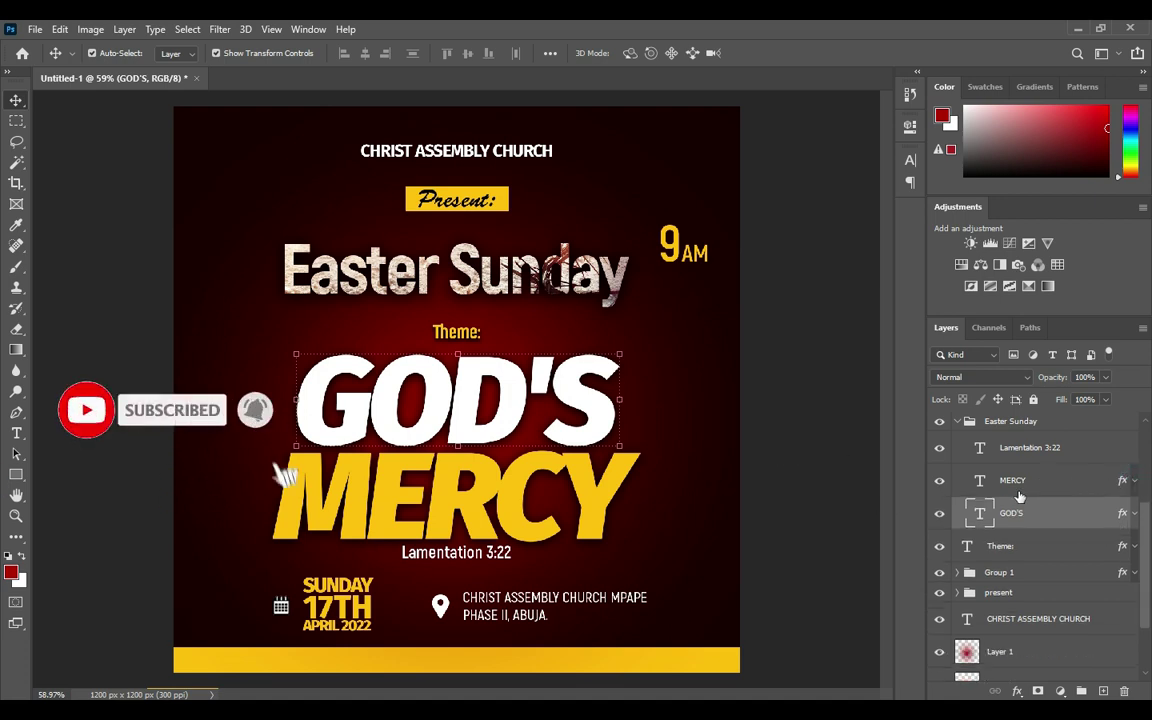
{"action": "left_click", "coordinate": [957, 421]}
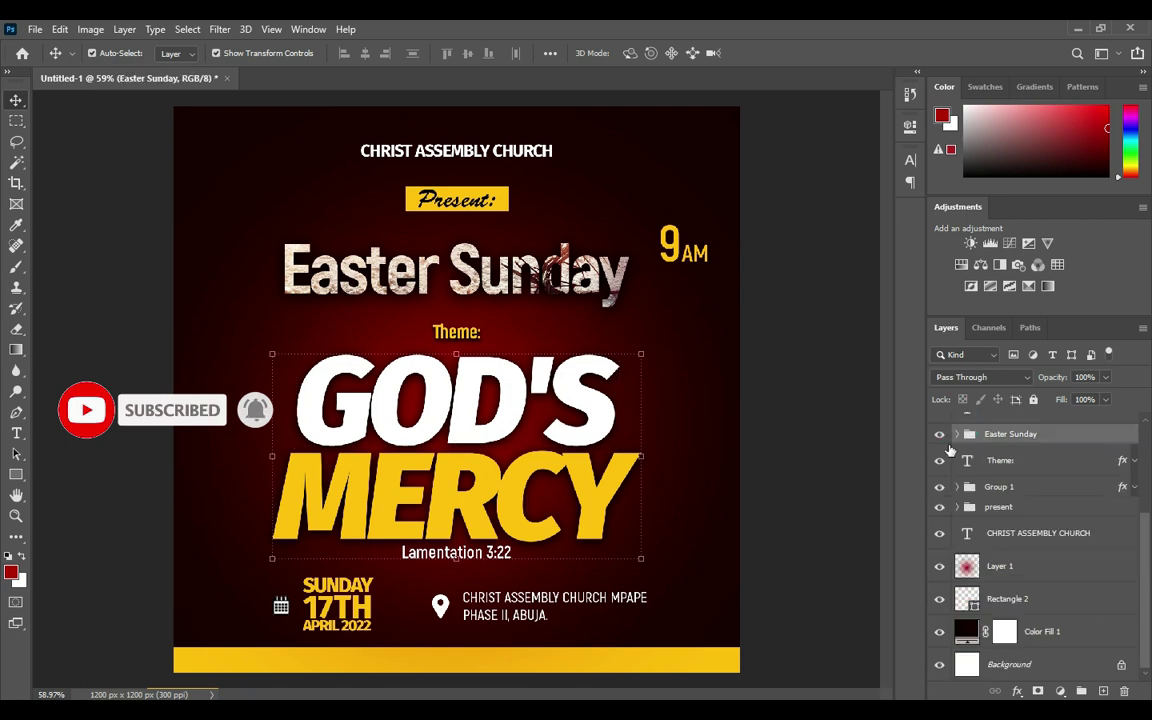
- Put the Theme: text layer into its own group named Theme:
{"action": "left_click", "coordinate": [817, 457]}
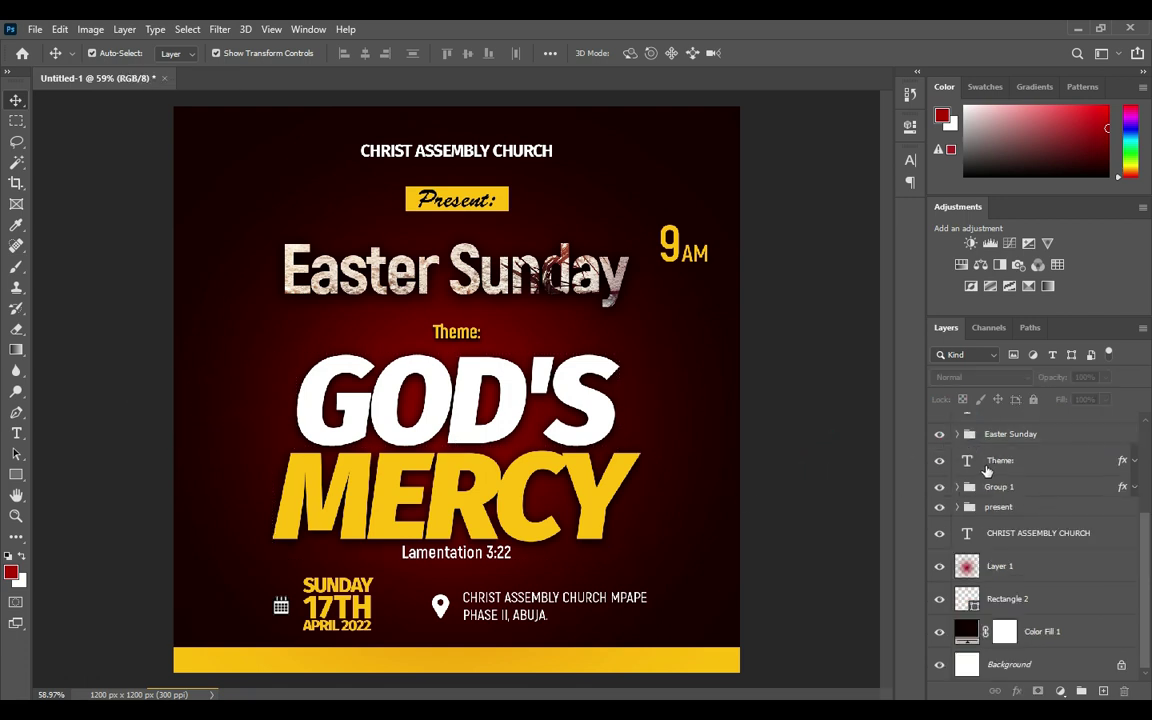
{"action": "left_click", "coordinate": [998, 461]}
{"action": "key", "text": "ctrl+g"}
{"action": "double_click", "coordinate": [999, 453]}
{"action": "type", "text": "Theme"}
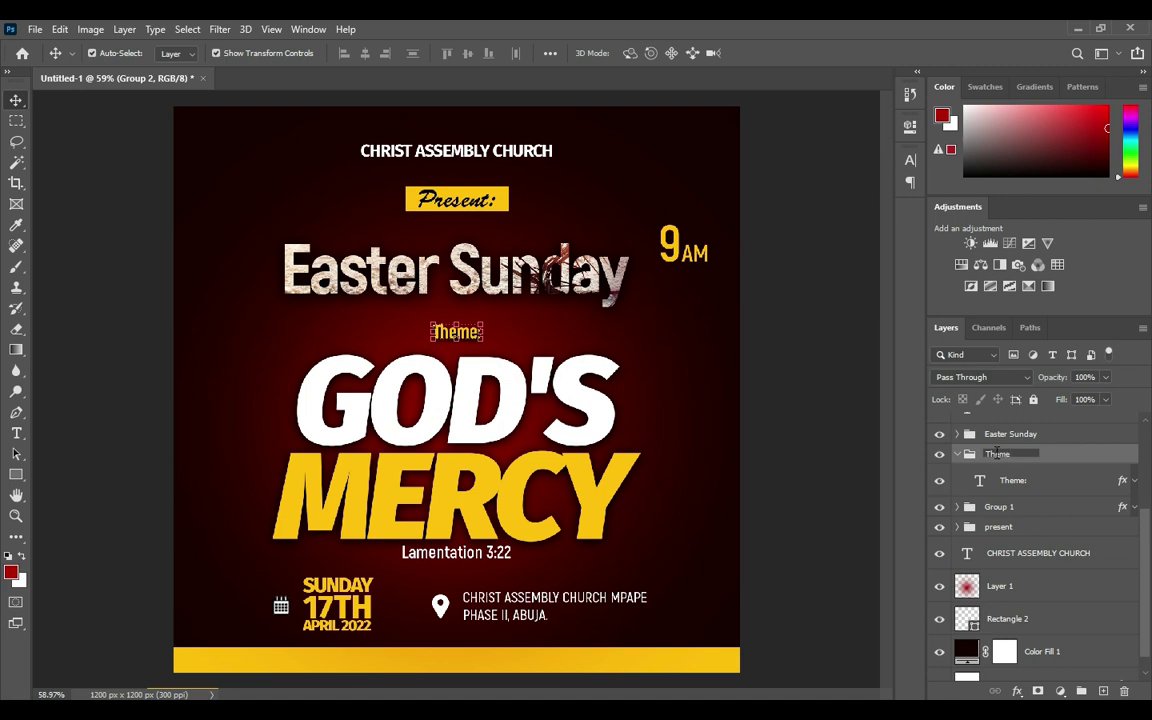
{"action": "type", "text": ":"}
{"action": "key", "text": "Return"}
{"action": "left_click", "coordinate": [957, 455]}
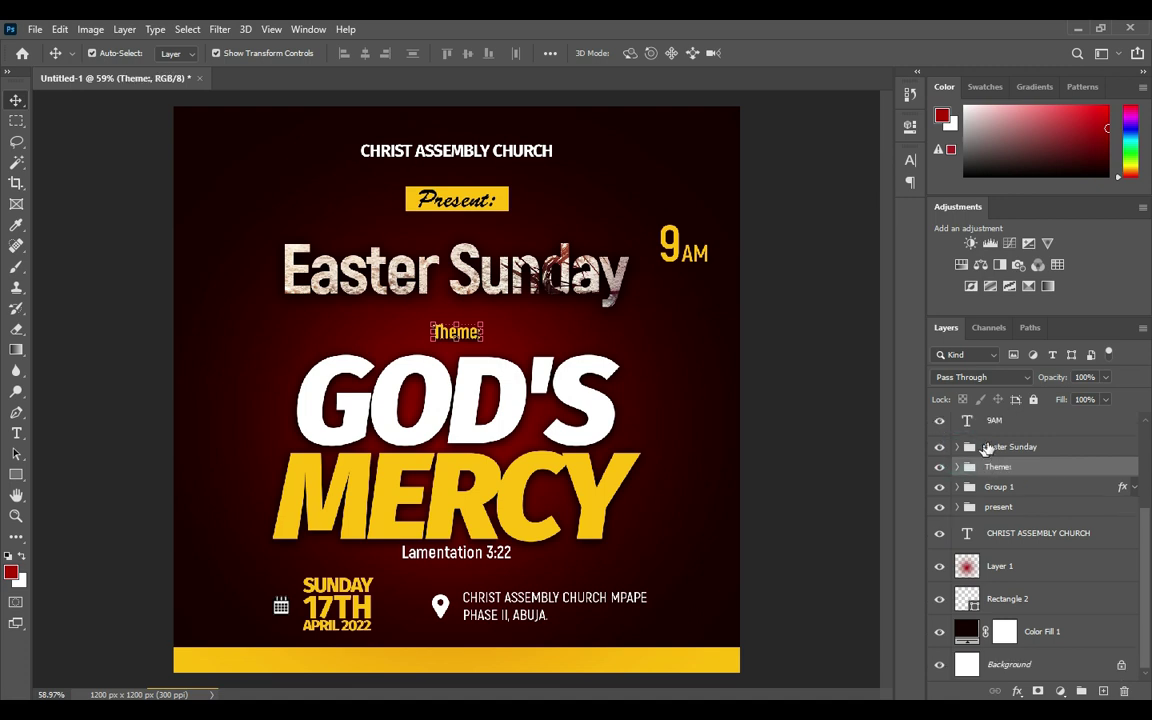
- Rename Group 1 to Easter Sunday and the GOD'S MERCY group to Text
{"action": "left_click", "coordinate": [1005, 519]}
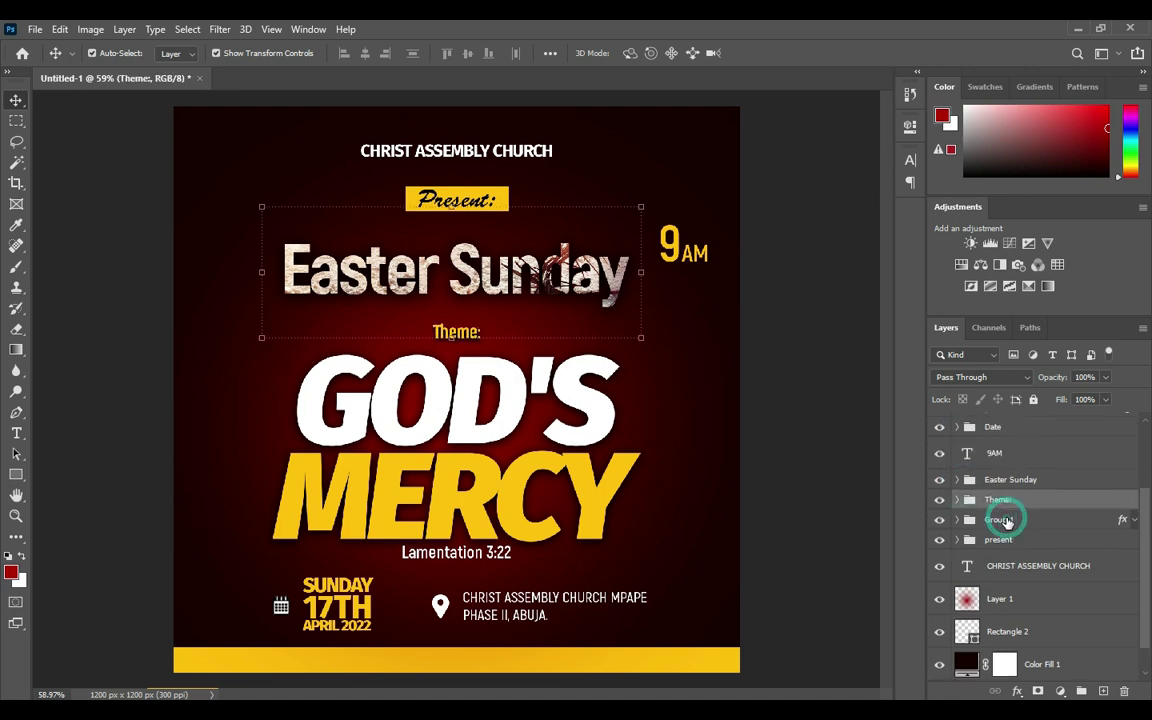
{"action": "double_click", "coordinate": [1000, 519]}
{"action": "type", "text": "Easter Sunday"}
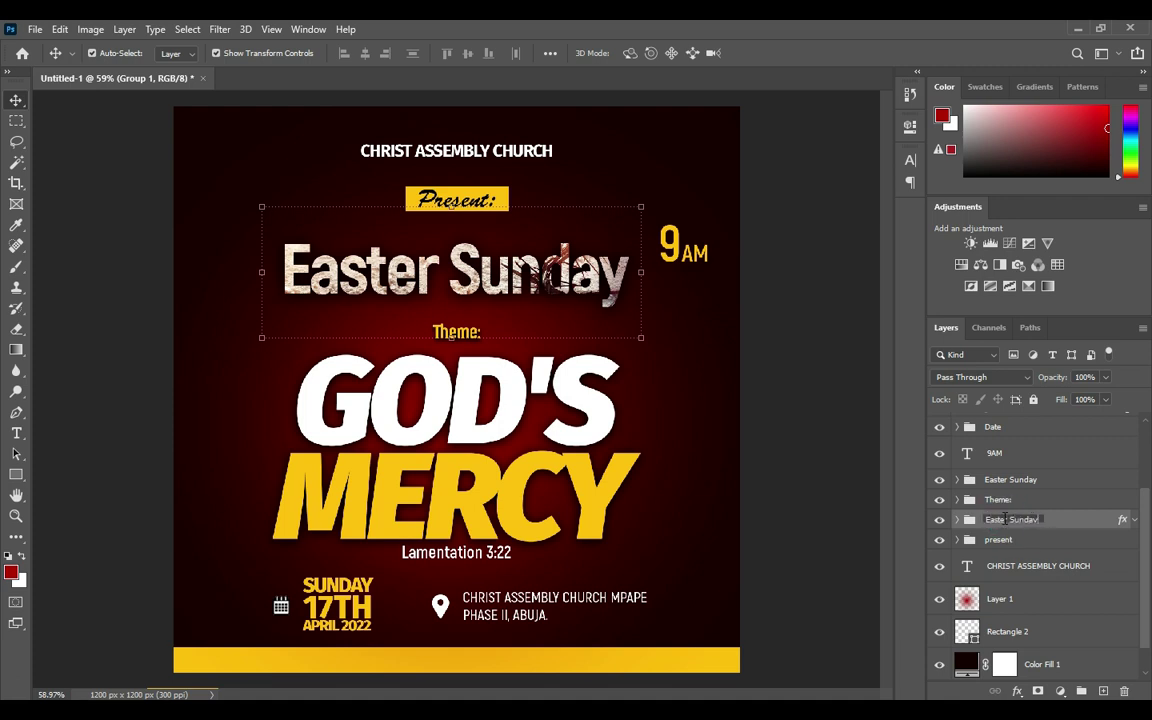
{"action": "key", "text": "Return"}
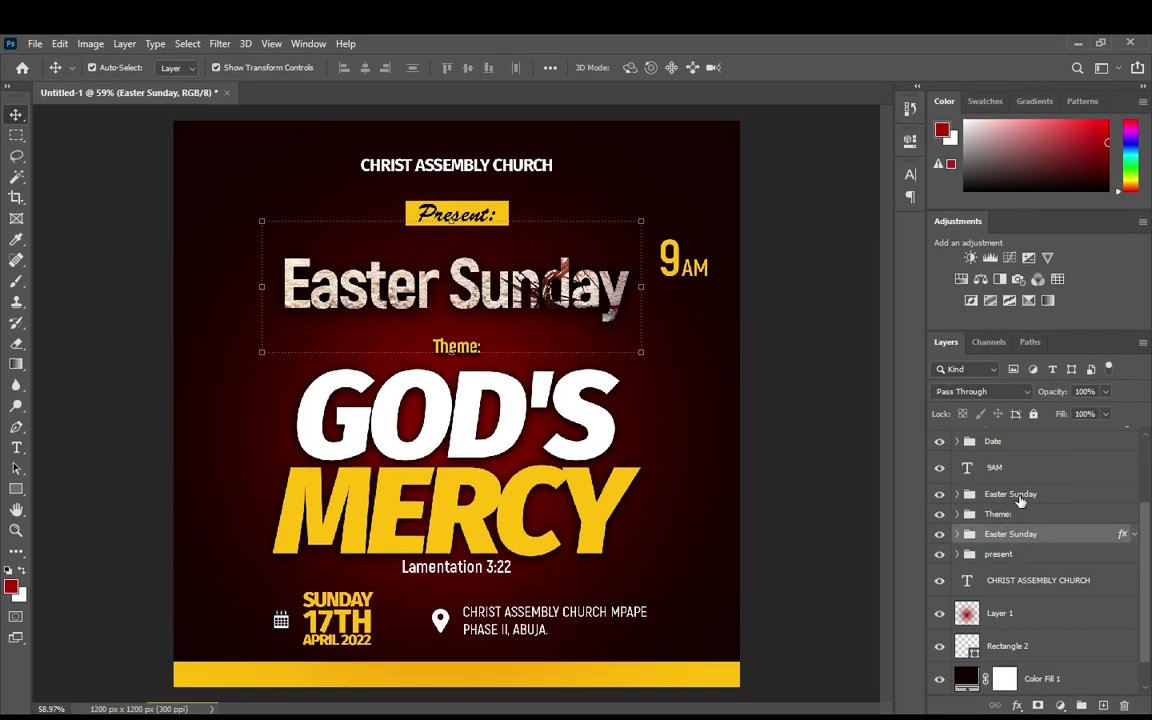
{"action": "left_click", "coordinate": [1020, 496]}
{"action": "double_click", "coordinate": [1012, 494]}
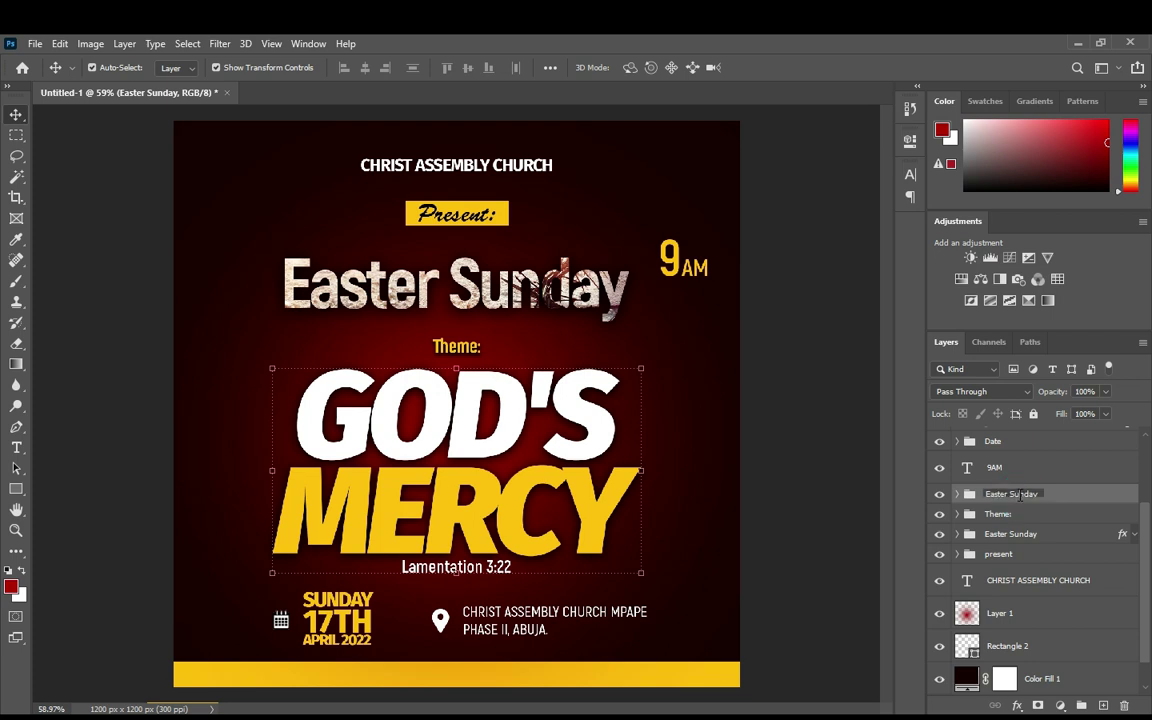
{"action": "type", "text": "Text"}
{"action": "key", "text": "Return"}
{"action": "left_click", "coordinate": [956, 494]}
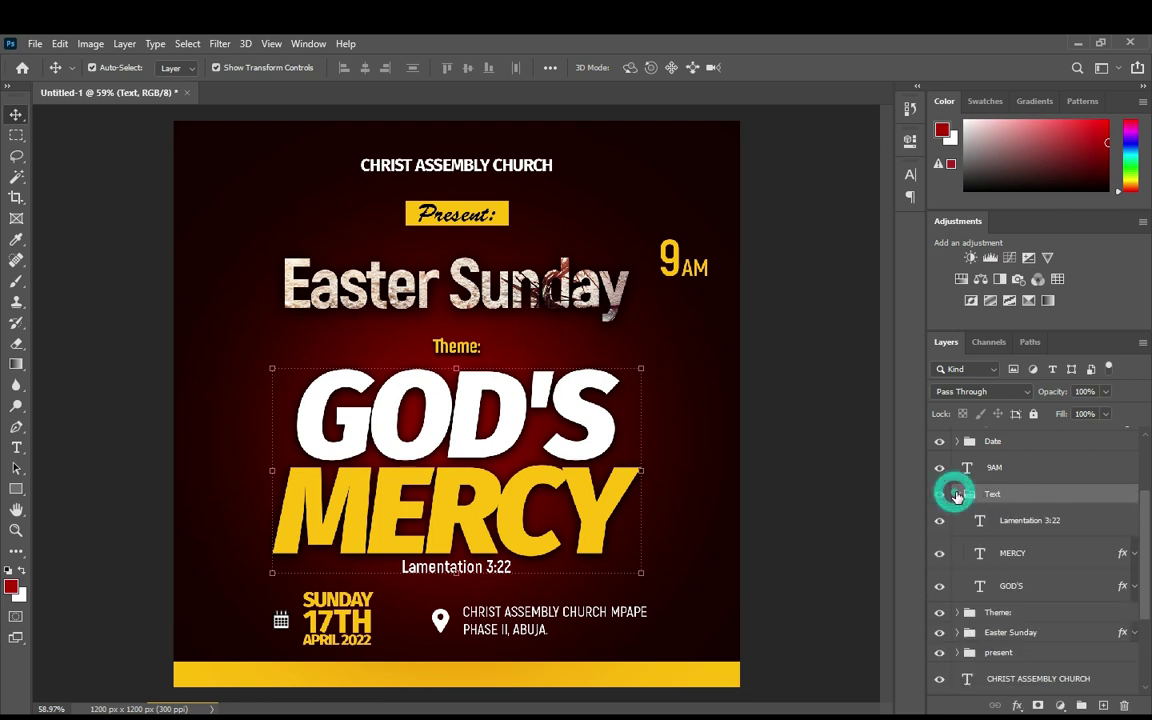
{"action": "left_click", "coordinate": [1026, 521]}
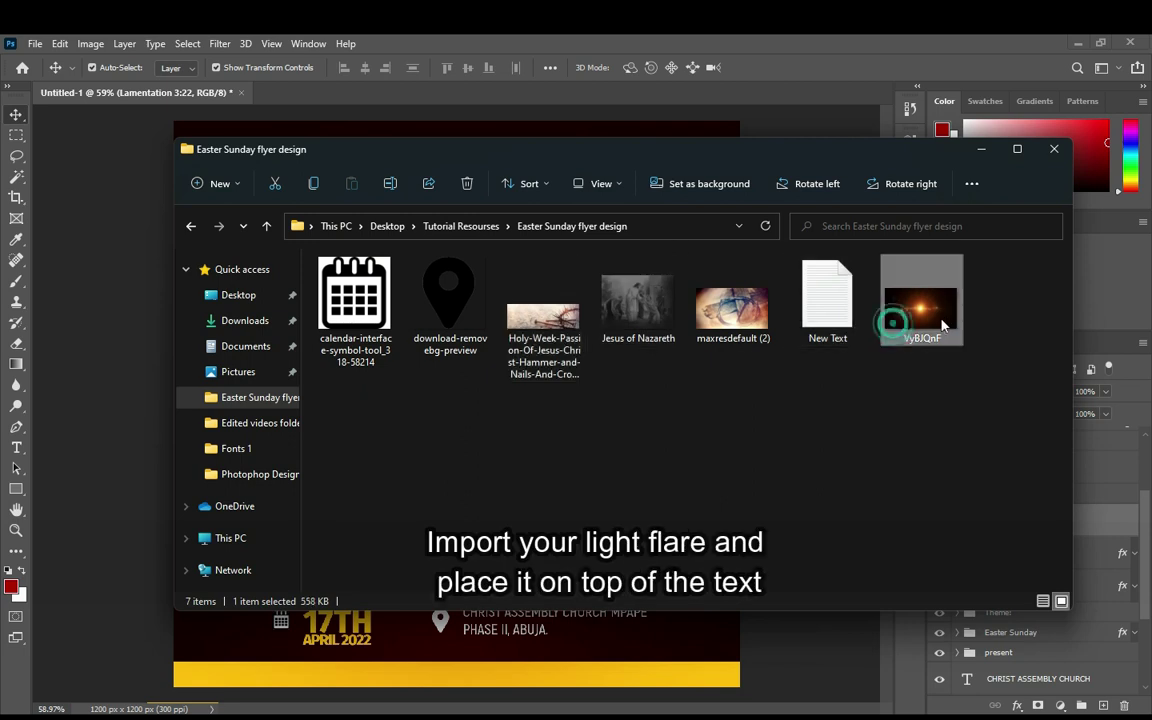
- Place the light flare image over GOD'S MERCY with Screen blend mode
{"action": "left_click_drag", "start_coordinate": [941, 320], "coordinate": [617, 627]}
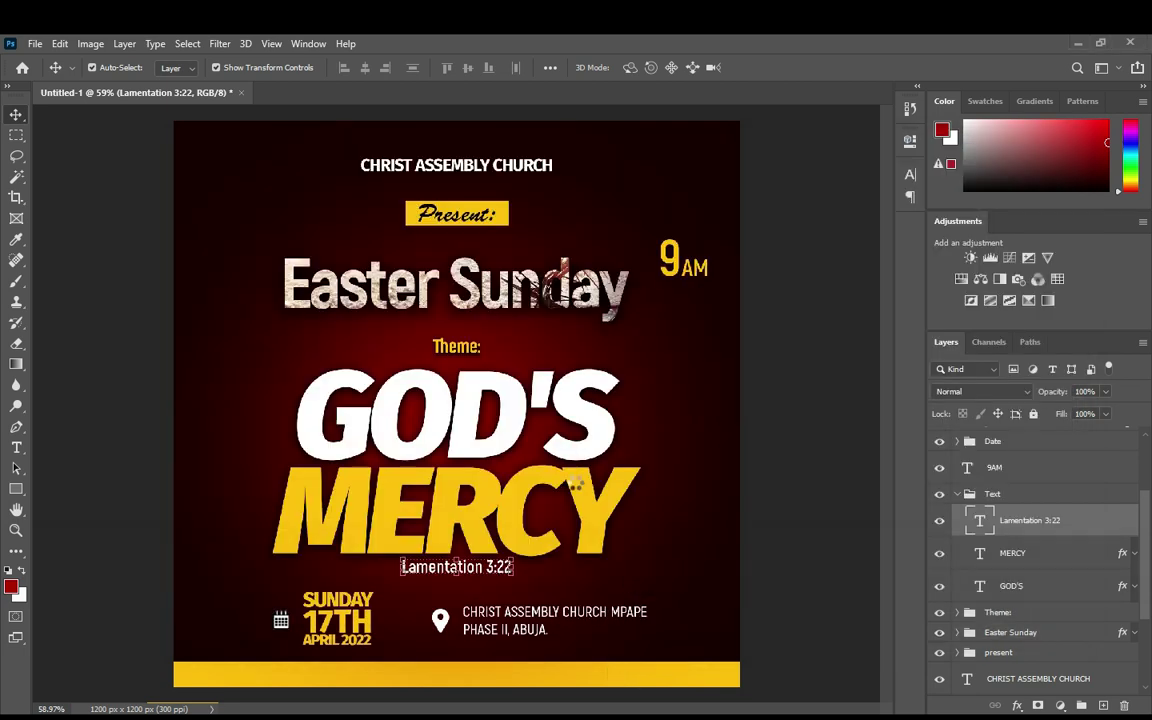
{"action": "left_click_drag", "start_coordinate": [461, 461], "coordinate": [480, 478]}
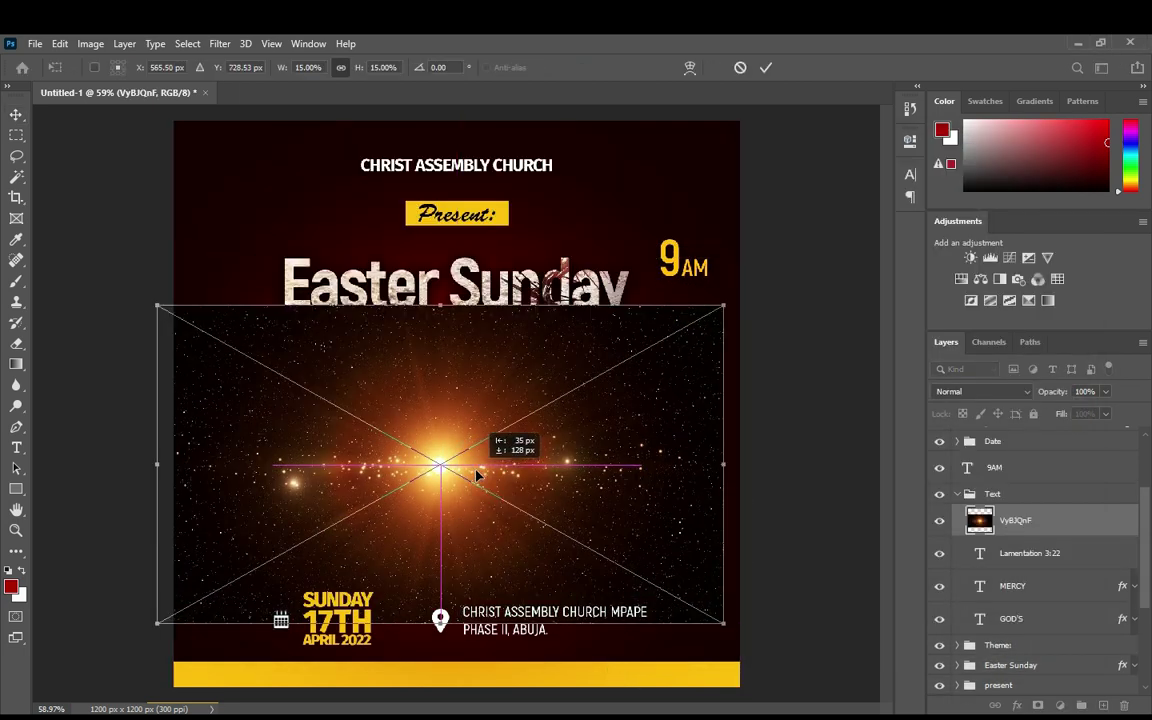
{"action": "left_click_drag", "start_coordinate": [480, 478], "coordinate": [489, 482]}
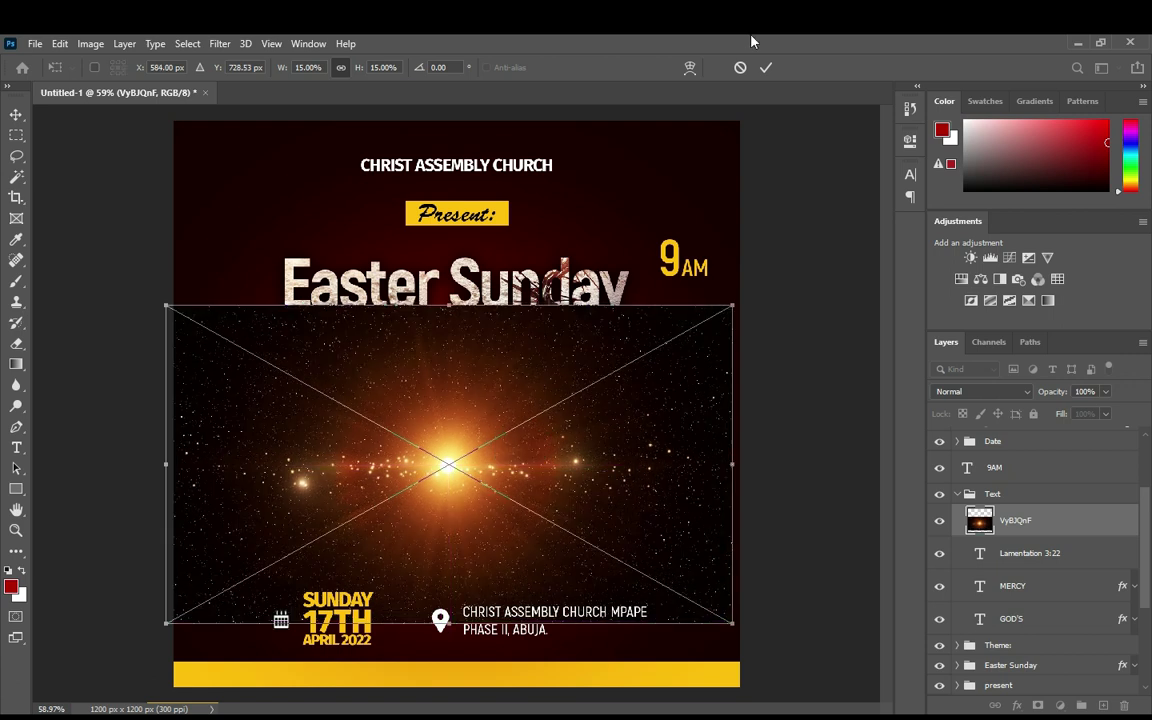
{"action": "left_click", "coordinate": [767, 68]}
{"action": "left_click", "coordinate": [972, 391]}
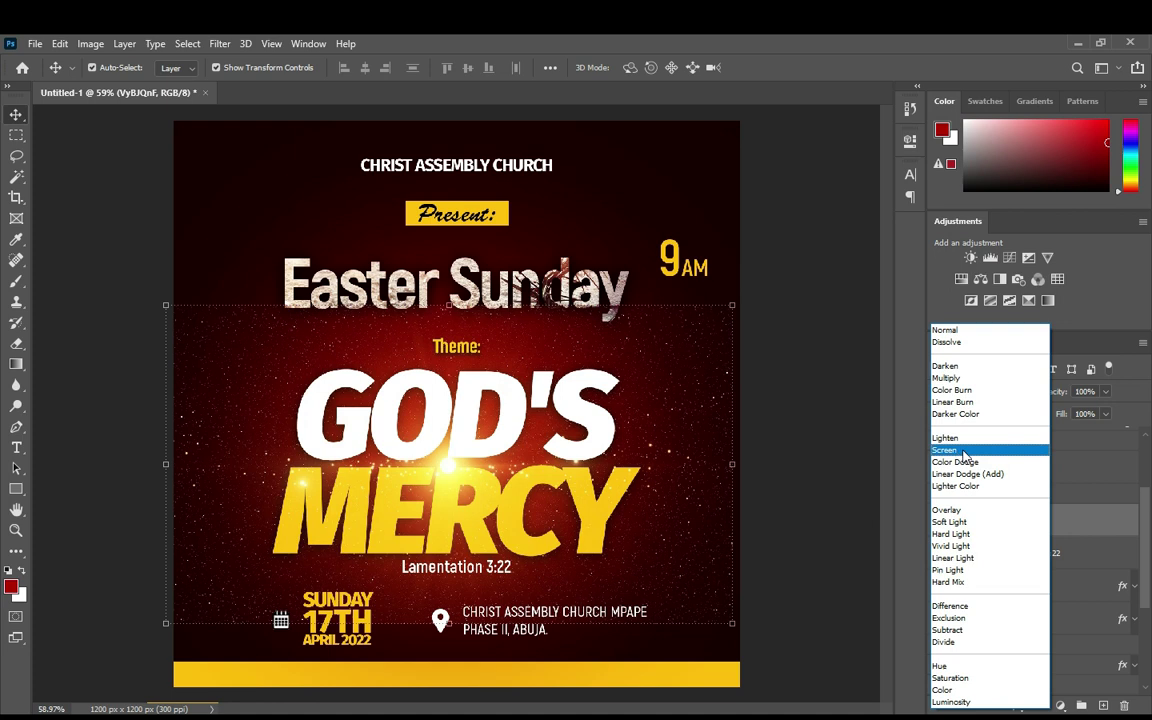
{"action": "left_click", "coordinate": [963, 451]}
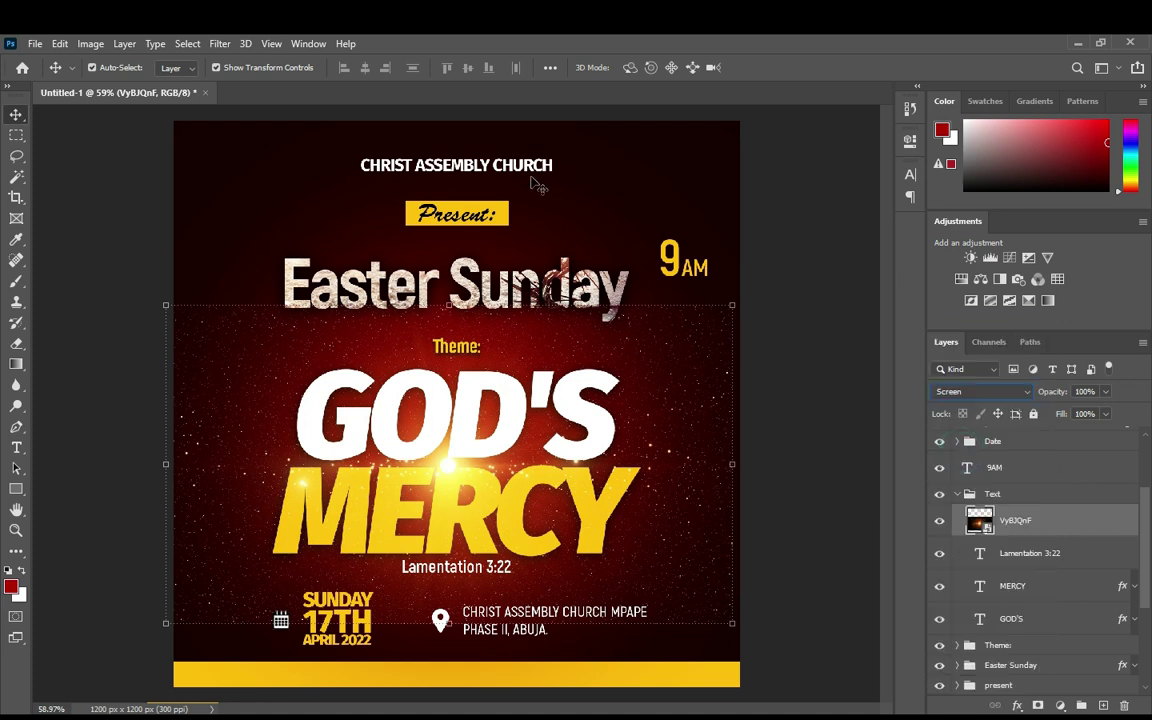
- Apply a 6-pixel Gaussian Blur to the flare and add a layer mask
{"action": "left_click", "coordinate": [220, 44]}
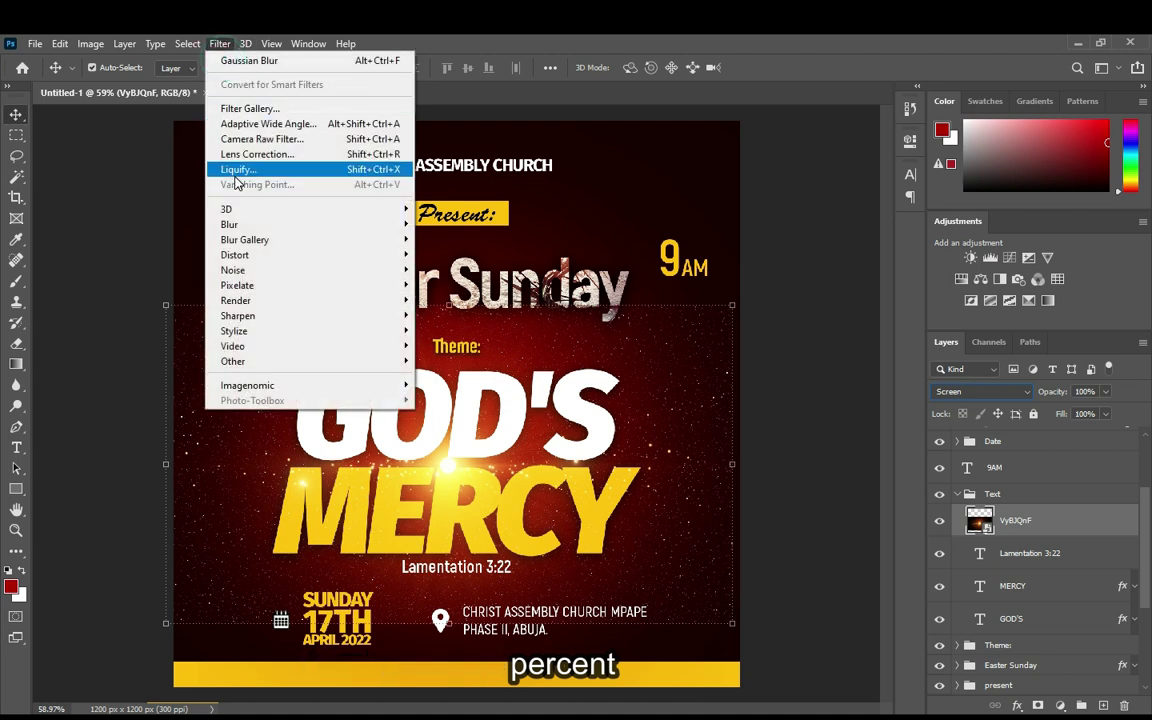
{"action": "mouse_move", "coordinate": [293, 224]}
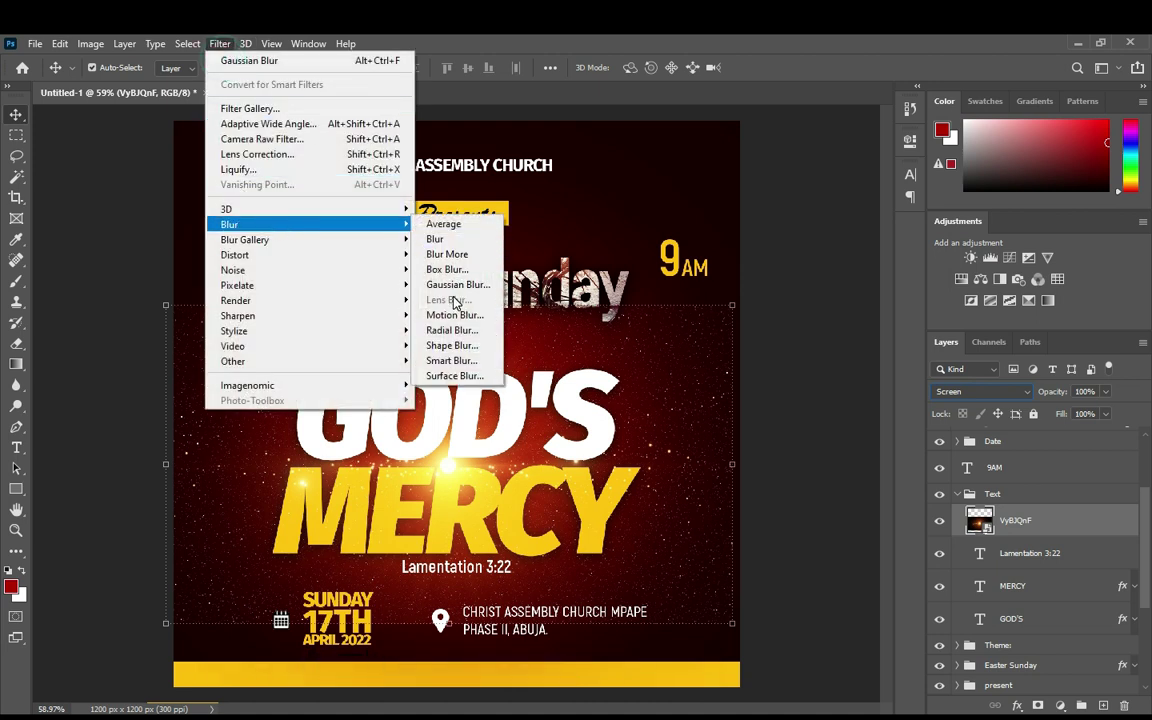
{"action": "left_click", "coordinate": [457, 285]}
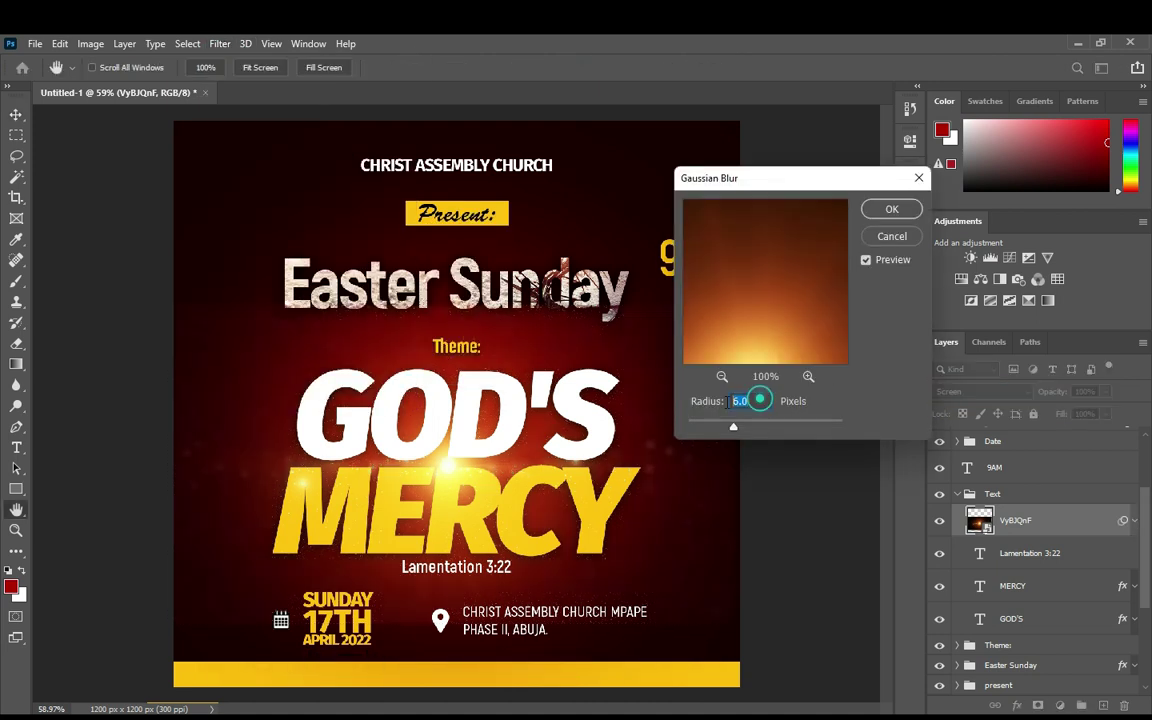
{"action": "left_click", "coordinate": [891, 209]}
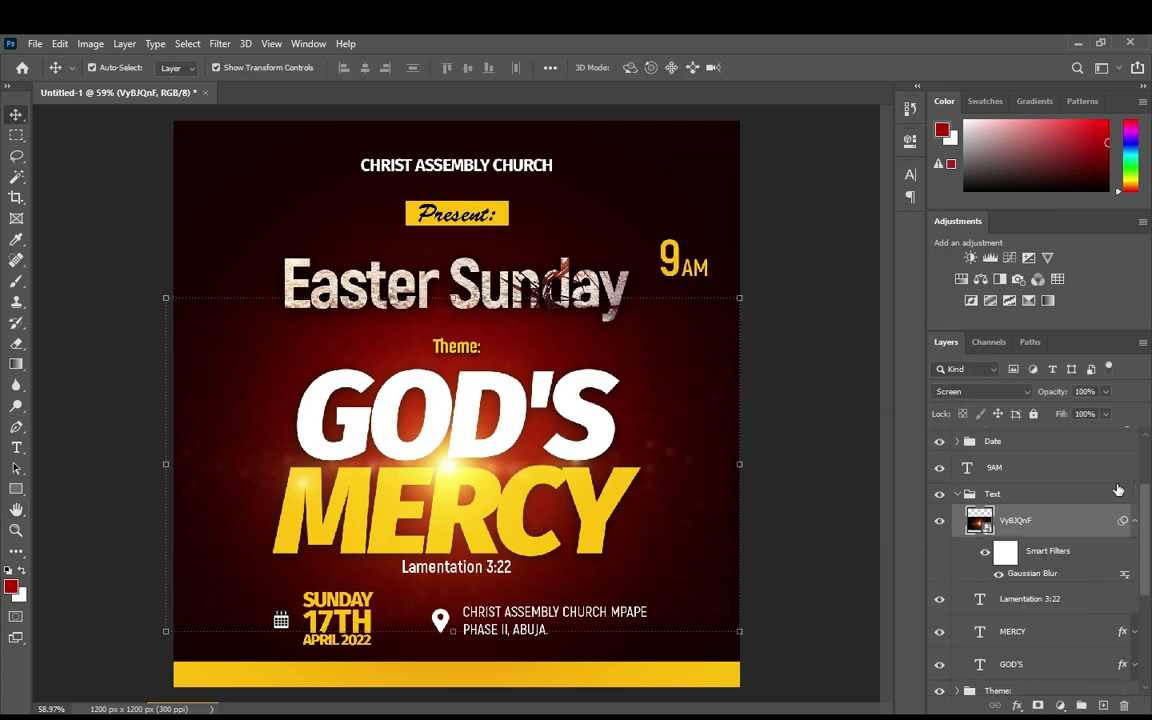
{"action": "left_click", "coordinate": [1133, 521]}
{"action": "left_click", "coordinate": [1037, 706]}
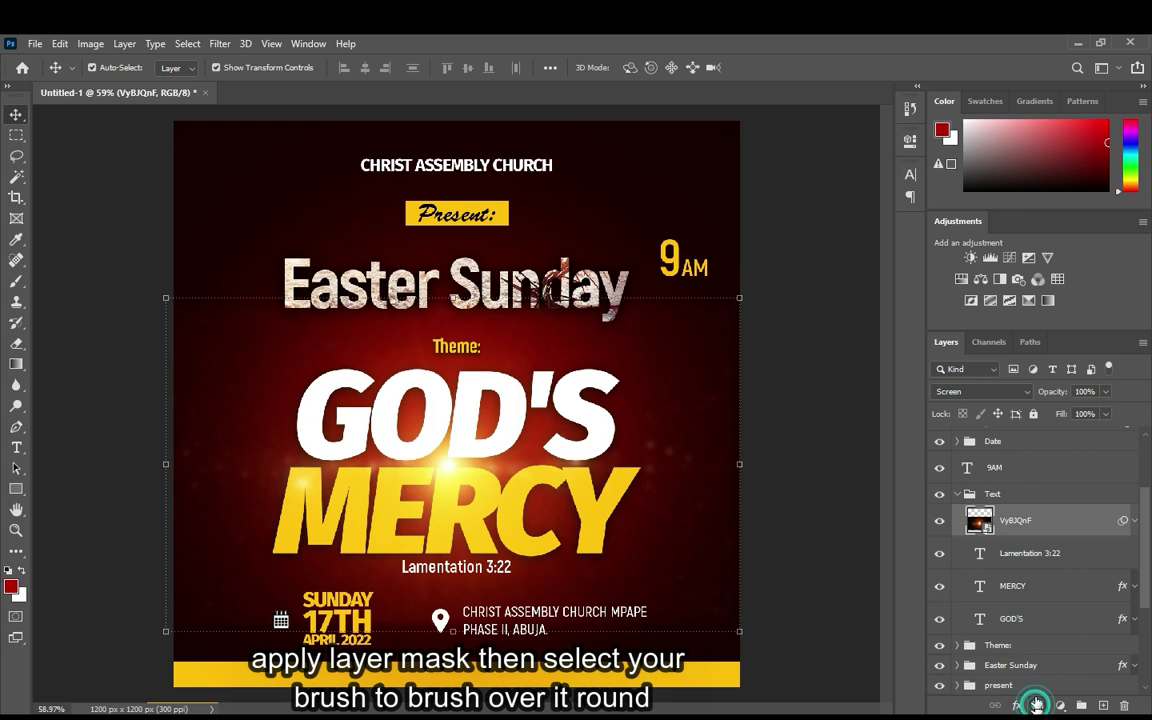
- Paint black around the edges of the VyBJQnF layer mask with a smaller brush
{"action": "left_click", "coordinate": [16, 280]}
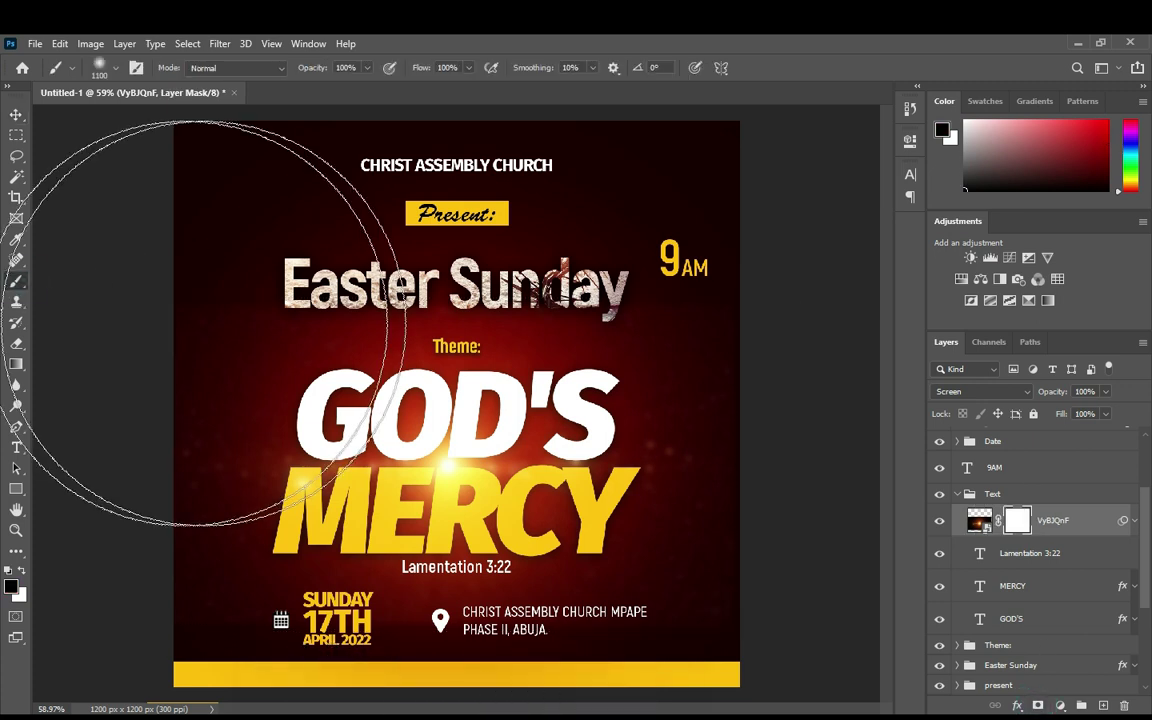
{"action": "key", "text": "bracketleft"}
{"action": "key", "text": "bracketleft"}
{"action": "key", "text": "bracketleft"}
{"action": "key", "text": "bracketleft"}
{"action": "key", "text": "bracketleft"}
{"action": "key", "text": "bracketleft"}
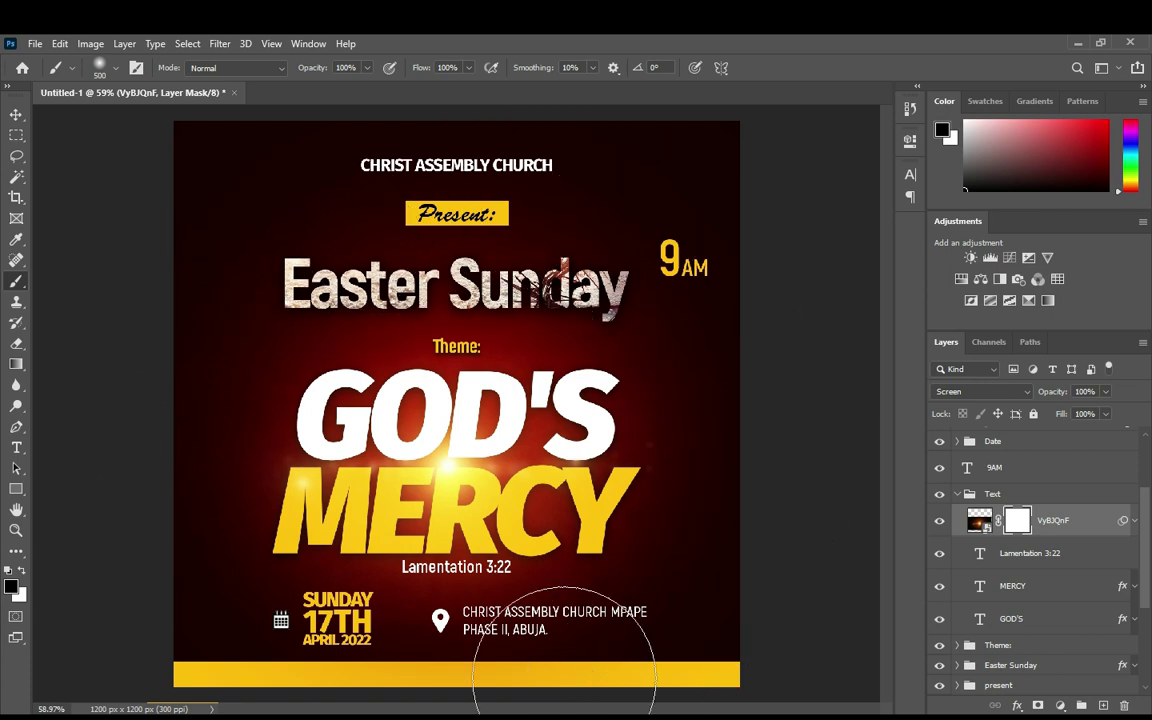
{"action": "left_click_drag", "start_coordinate": [180, 579], "coordinate": [437, 157]}
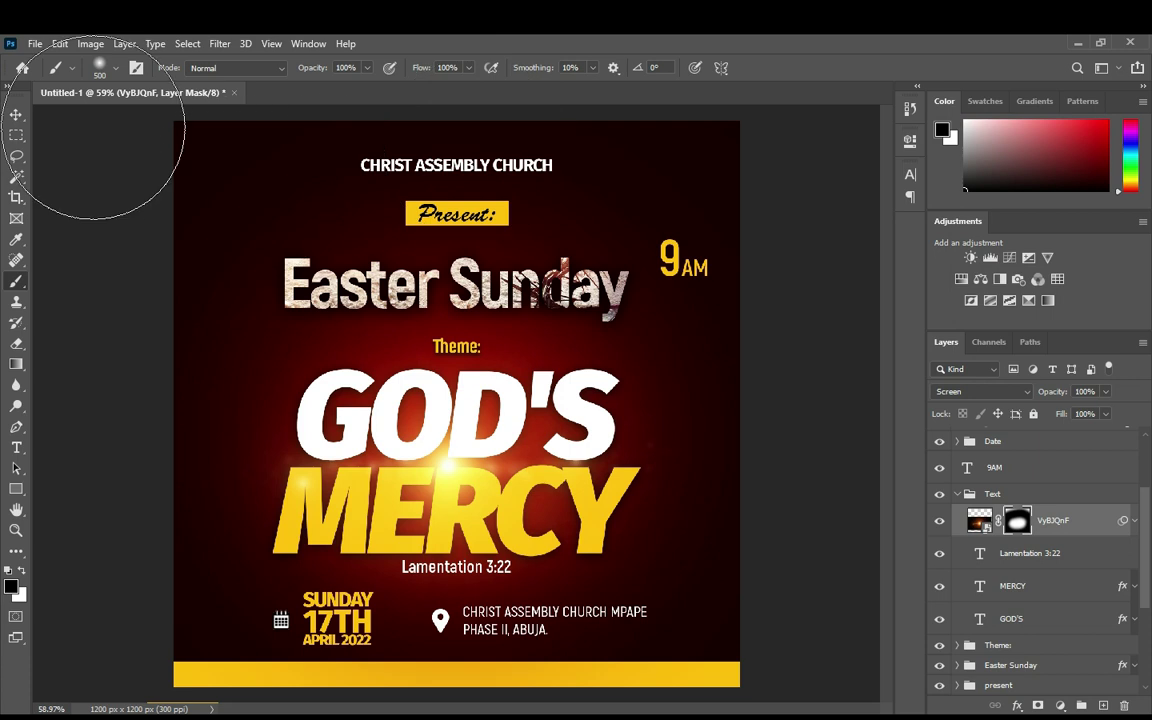
{"action": "key", "text": "v"}
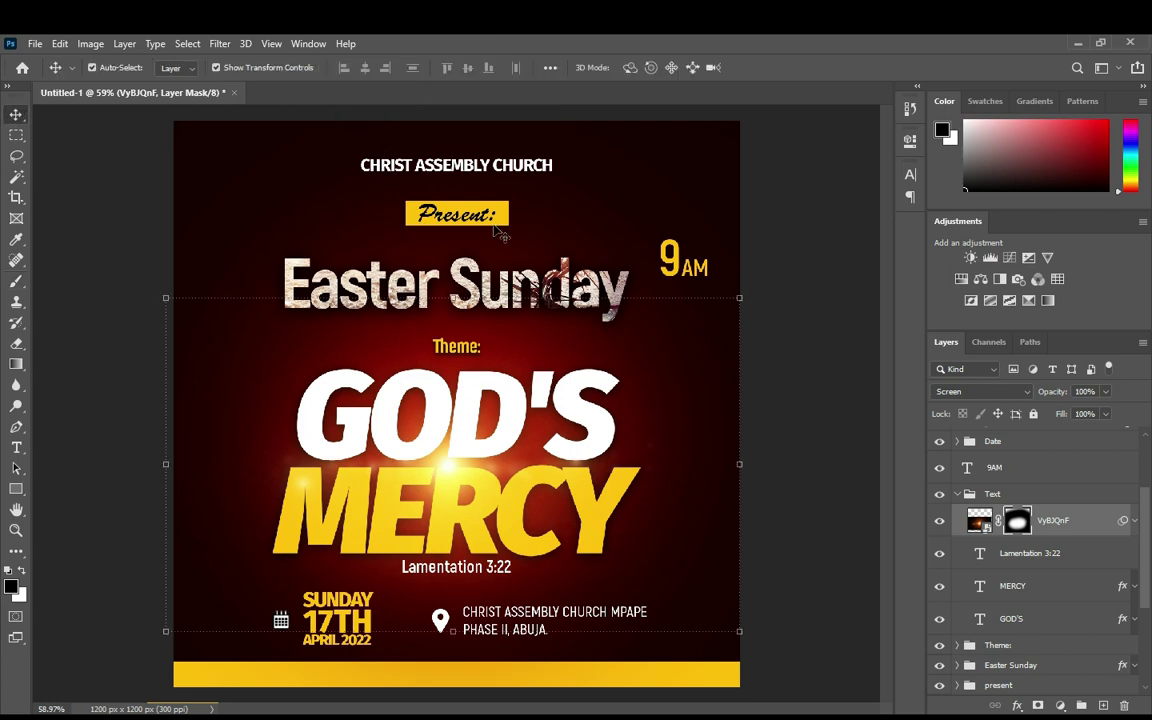
{"action": "left_click", "coordinate": [808, 325]}
- Collapse the Text layer group in the Layers panel
{"action": "scroll", "coordinate": [471, 462], "scroll_direction": "up", "scroll_amount": 2}
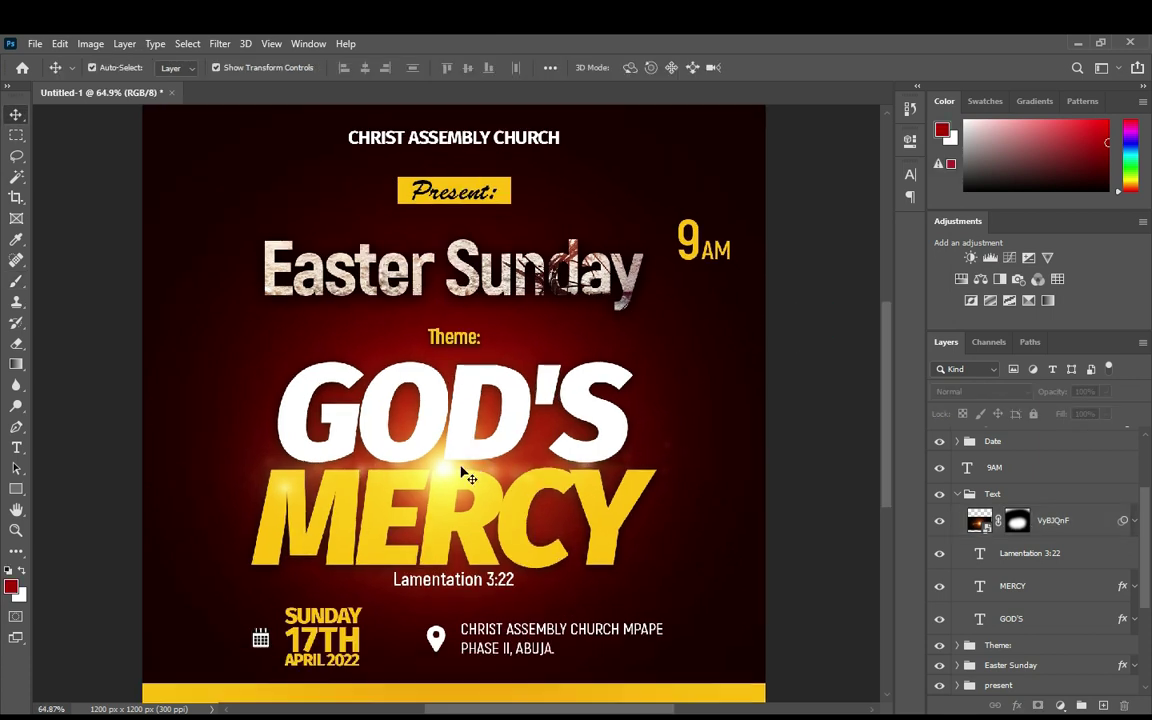
{"action": "scroll", "coordinate": [470, 450], "scroll_direction": "up", "scroll_amount": 1}
{"action": "scroll", "coordinate": [470, 450], "scroll_direction": "down", "scroll_amount": 2}
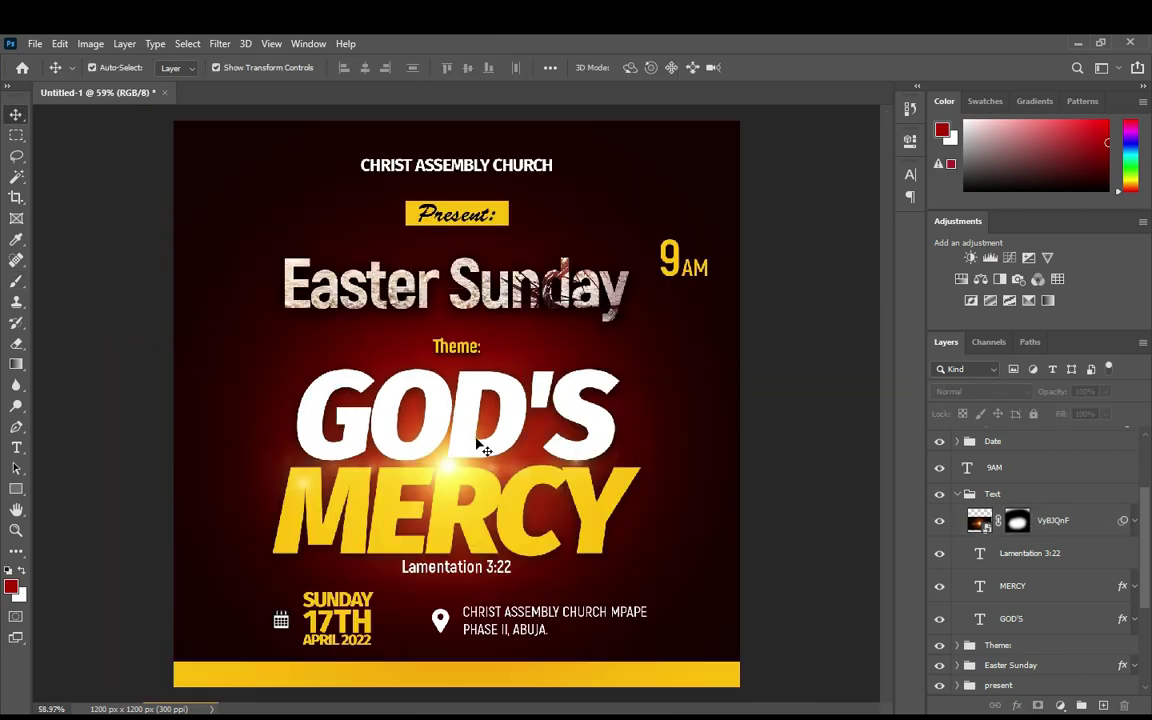
{"action": "left_click", "coordinate": [957, 494]}
- Select Layer 1 and place the crown-of-thorns photo at the flyer's top
{"action": "scroll", "coordinate": [830, 290], "scroll_direction": "down", "scroll_amount": 1}
{"action": "scroll", "coordinate": [862, 428], "scroll_direction": "down", "scroll_amount": 1}
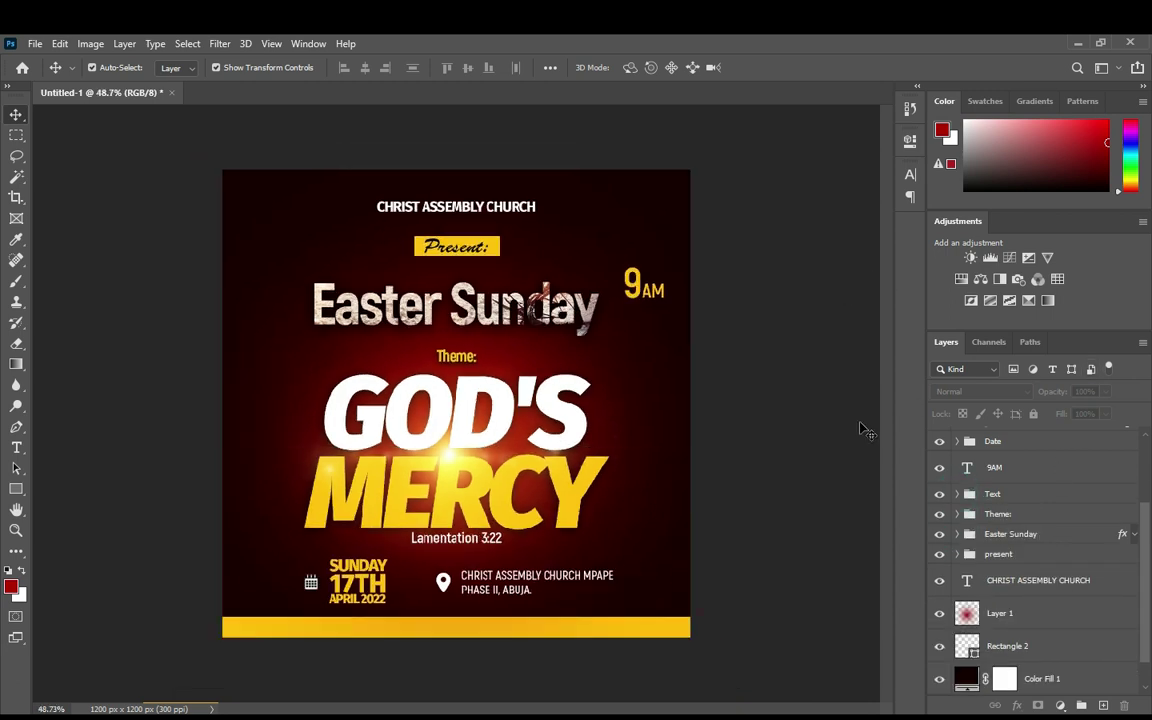
{"action": "left_click", "coordinate": [1035, 622]}
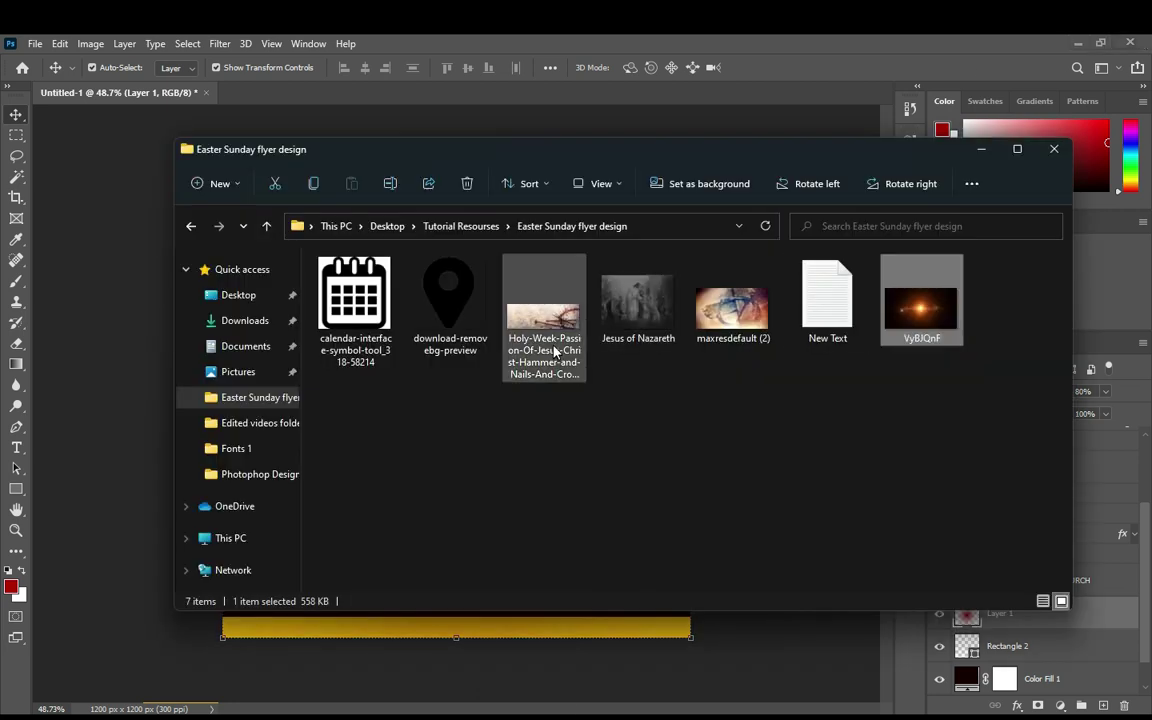
{"action": "left_click", "coordinate": [550, 335]}
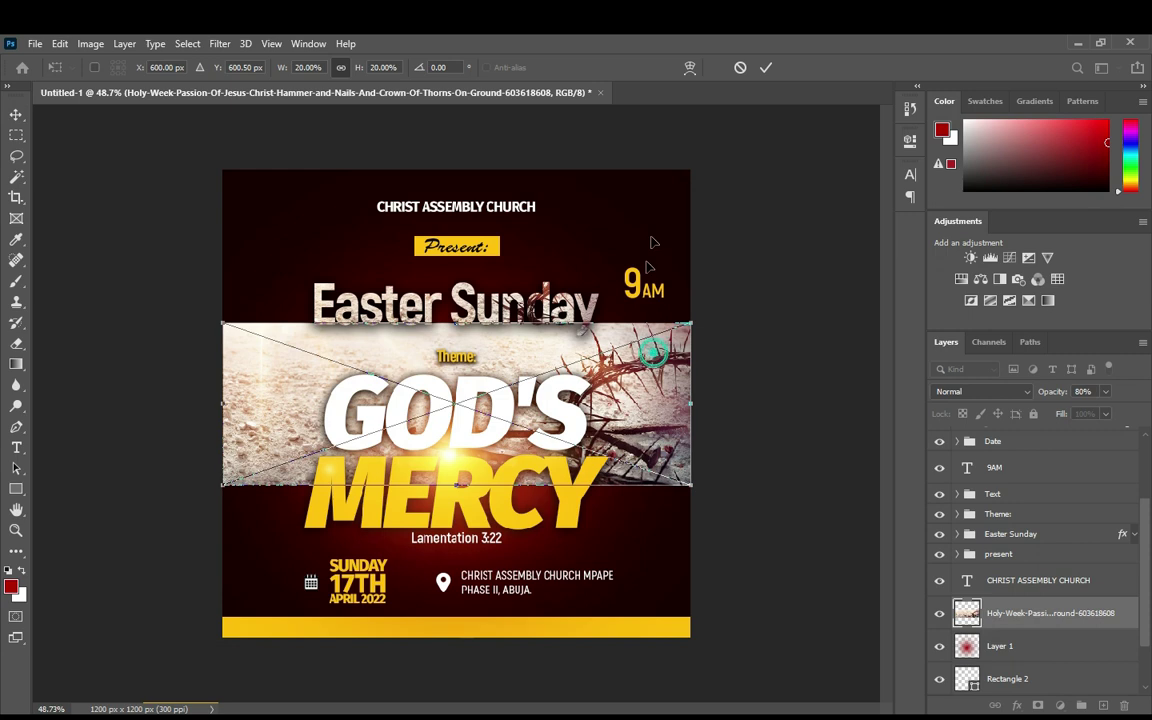
{"action": "left_click_drag", "start_coordinate": [470, 330], "coordinate": [470, 172]}
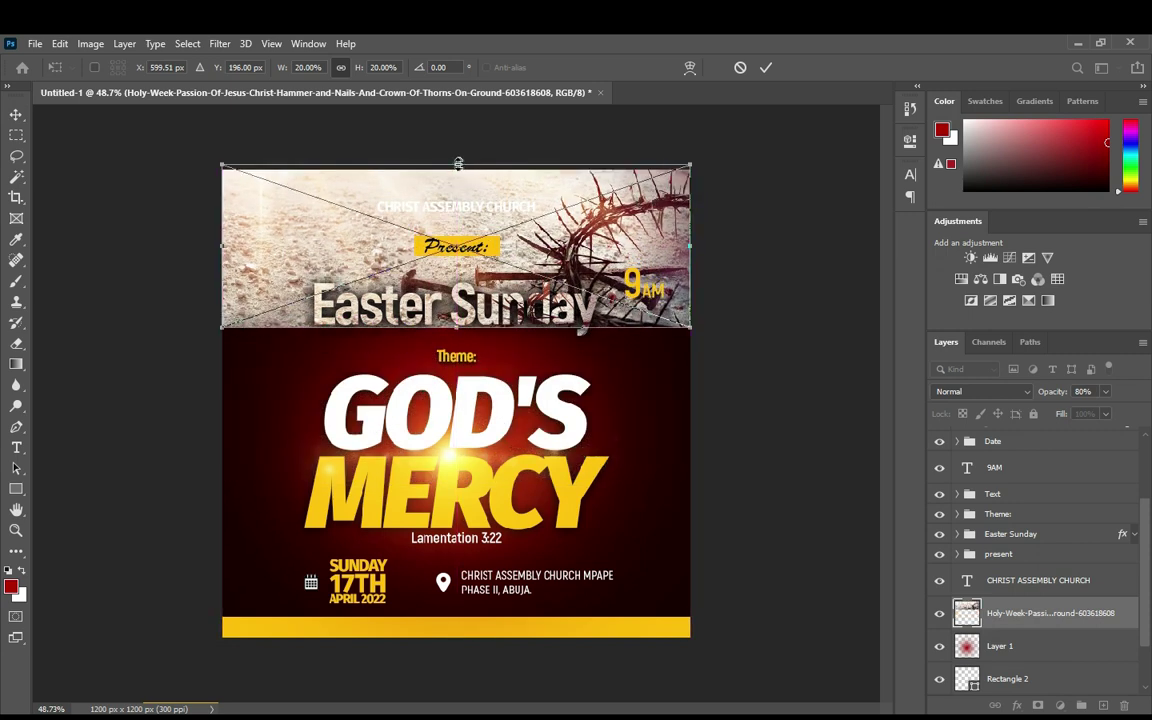
- Stretch the crown-of-thorns photo across the flyer top, rasterize it, and desaturate it to grayscale
{"action": "left_click_drag", "start_coordinate": [458, 163], "coordinate": [457, 157]}
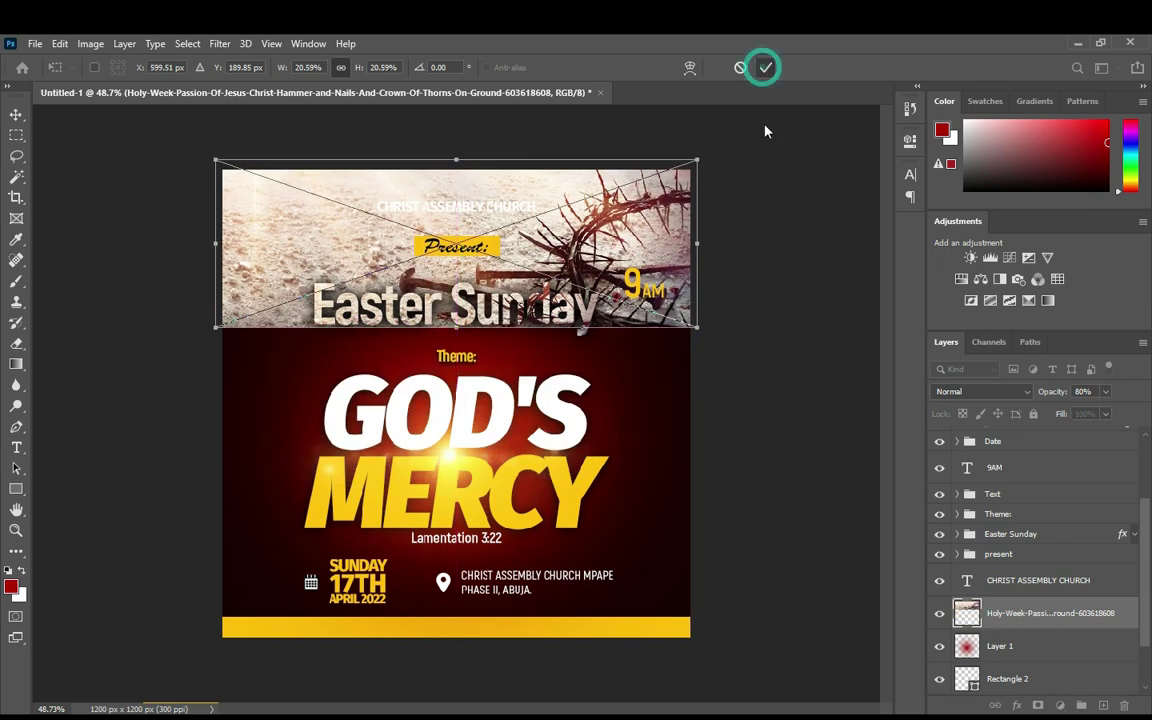
{"action": "right_click", "coordinate": [1042, 614]}
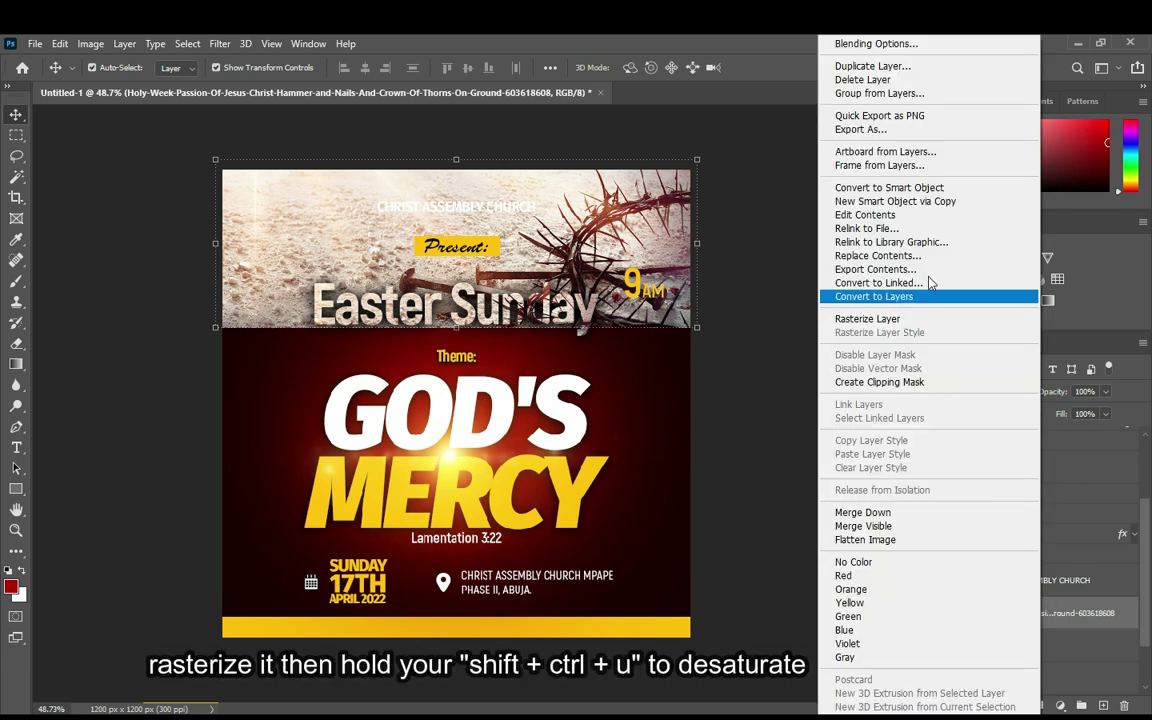
{"action": "left_click", "coordinate": [879, 320]}
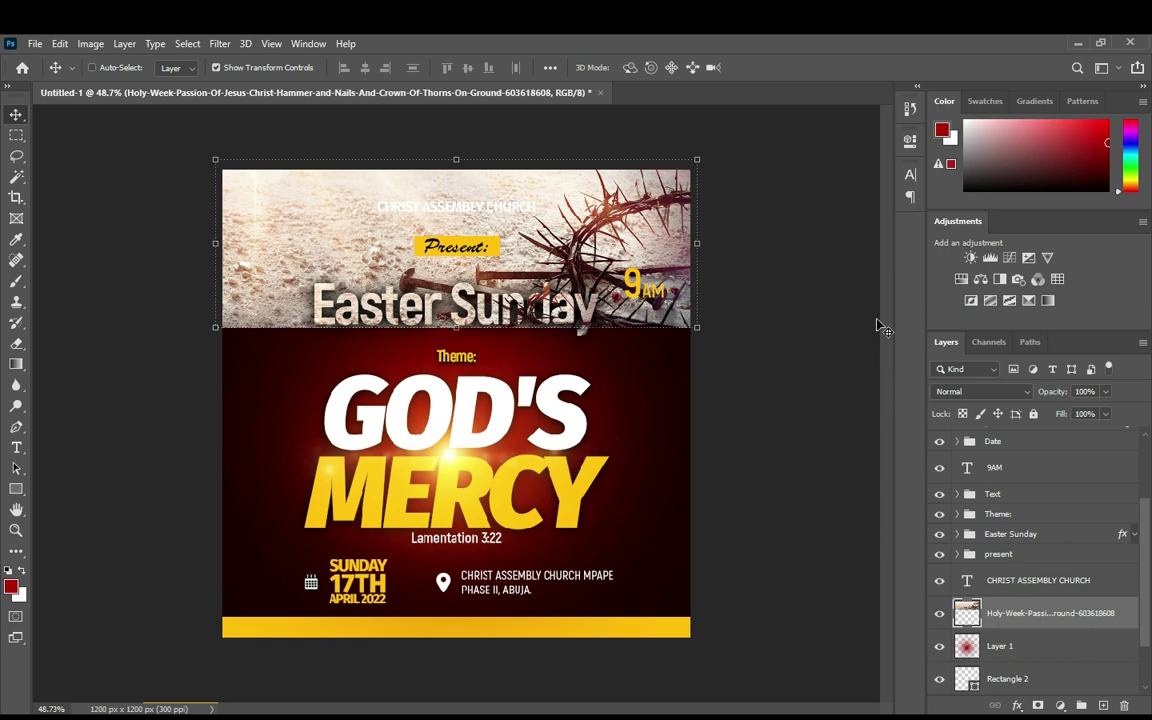
{"action": "key", "text": "ctrl+shift+u"}
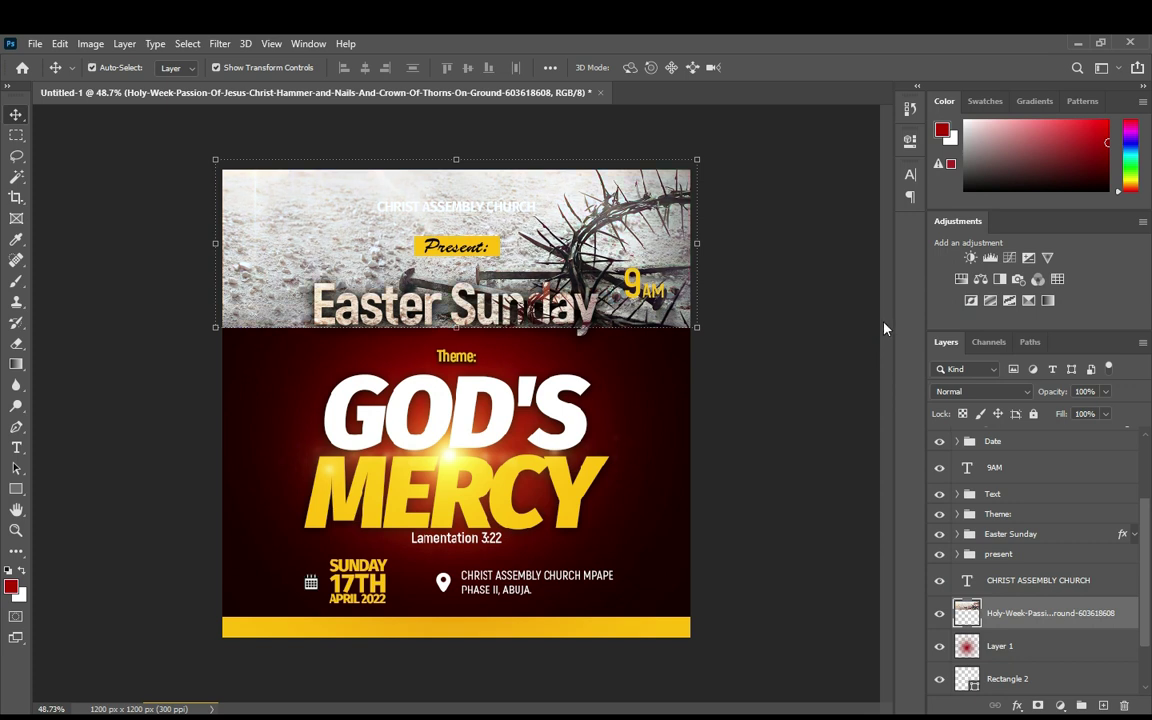
- Blend the crown-of-thorns photo with Overlay and mask out the thorns near 9AM with a black brush
{"action": "left_click", "coordinate": [979, 392]}
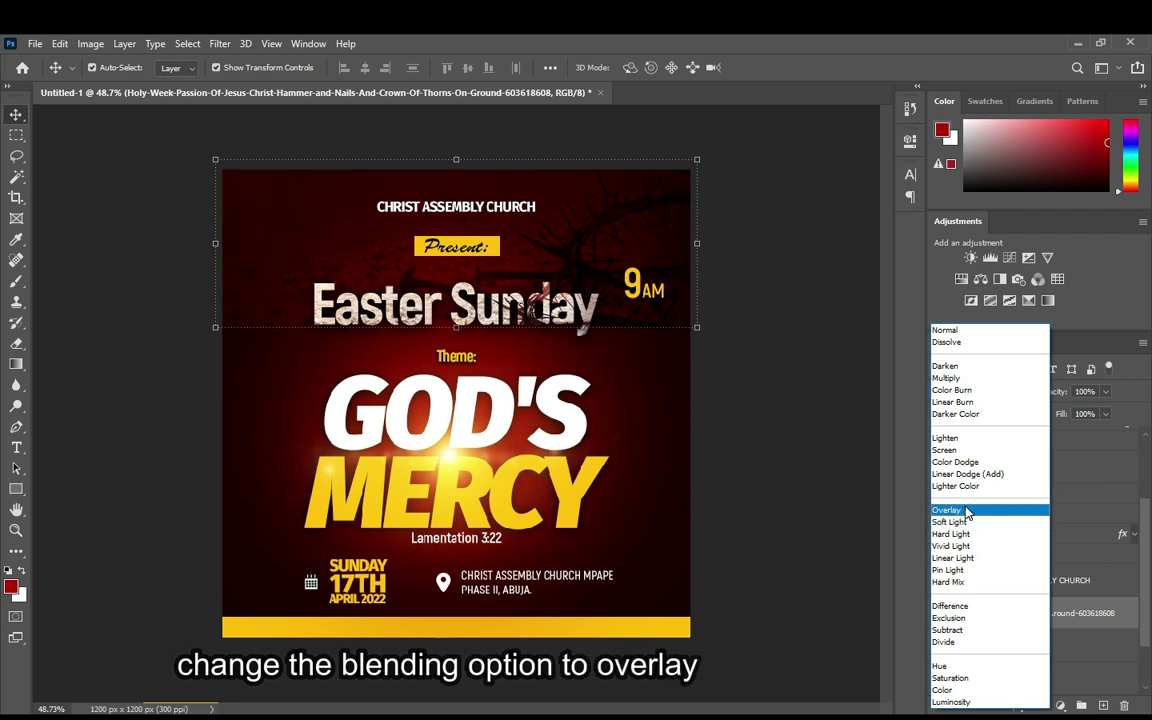
{"action": "left_click", "coordinate": [967, 512]}
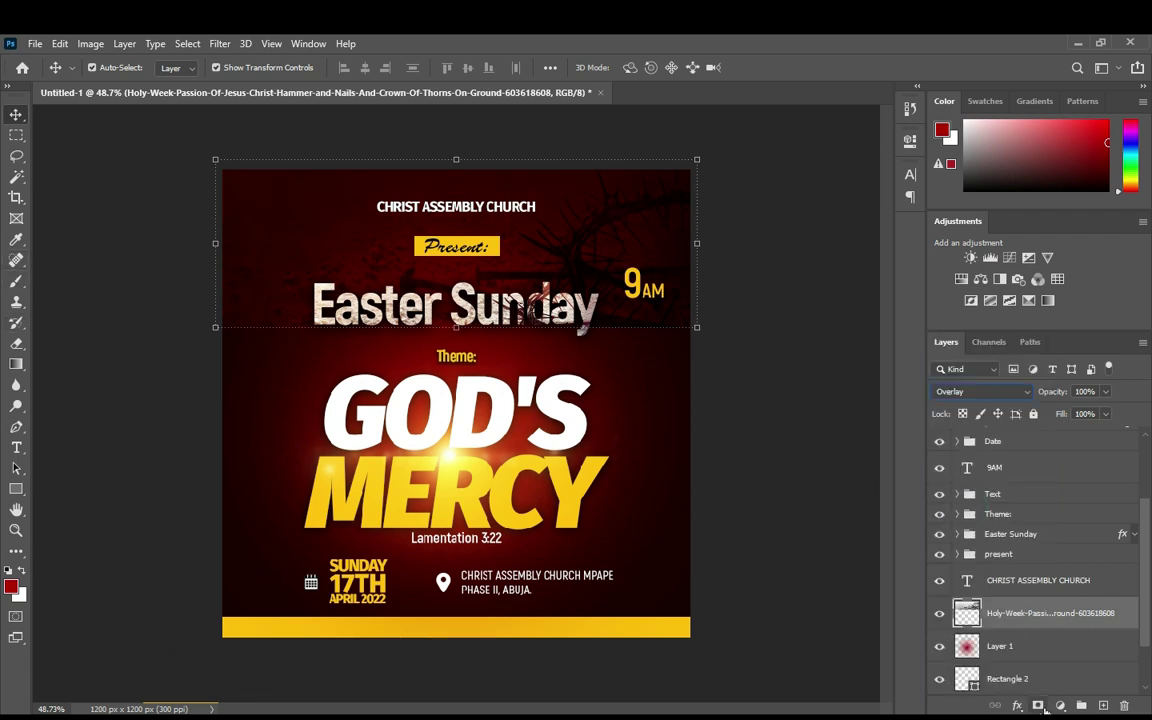
{"action": "left_click", "coordinate": [1038, 705]}
{"action": "left_click", "coordinate": [16, 280]}
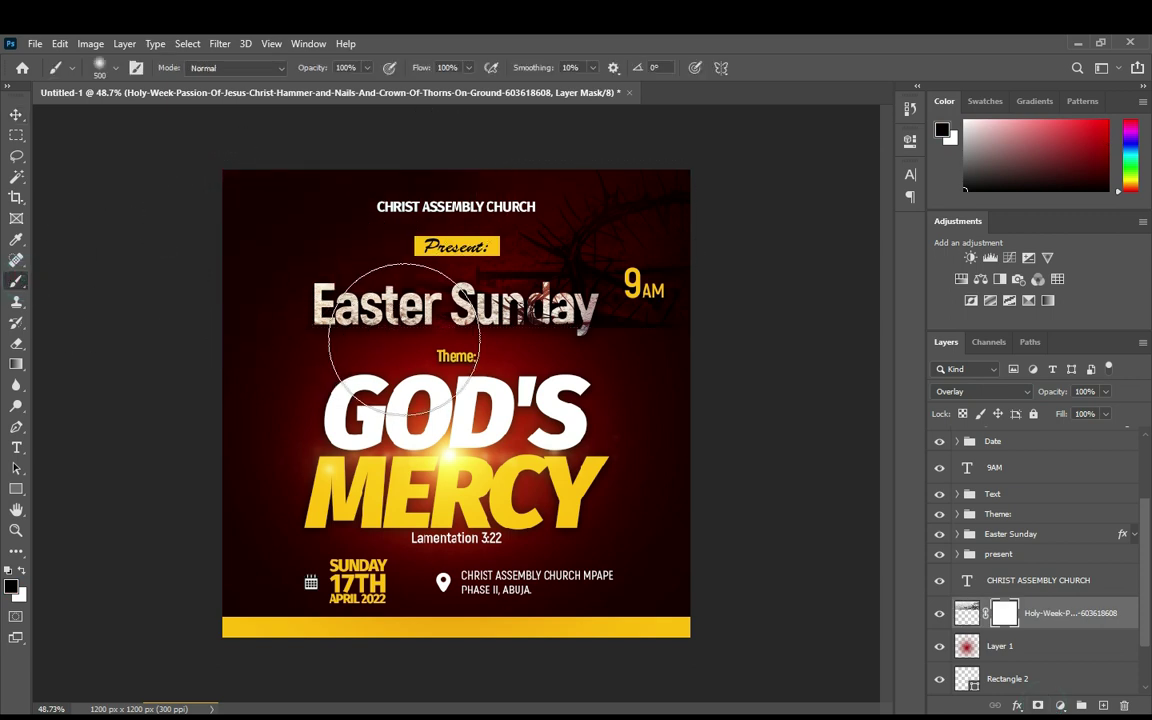
{"action": "left_click_drag", "start_coordinate": [436, 359], "coordinate": [683, 383]}
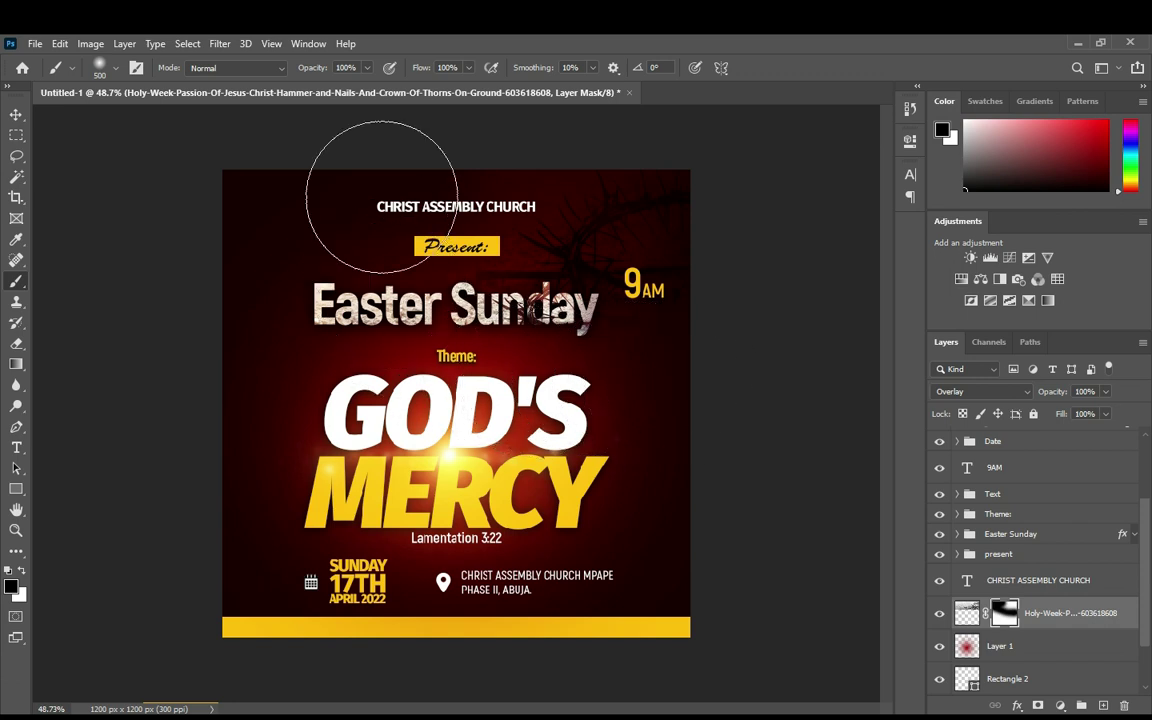
- Reselect the crown-of-thorns layer with the Move tool and return to the flyer-images folder
{"action": "left_click", "coordinate": [16, 114]}
{"action": "left_click", "coordinate": [733, 350]}
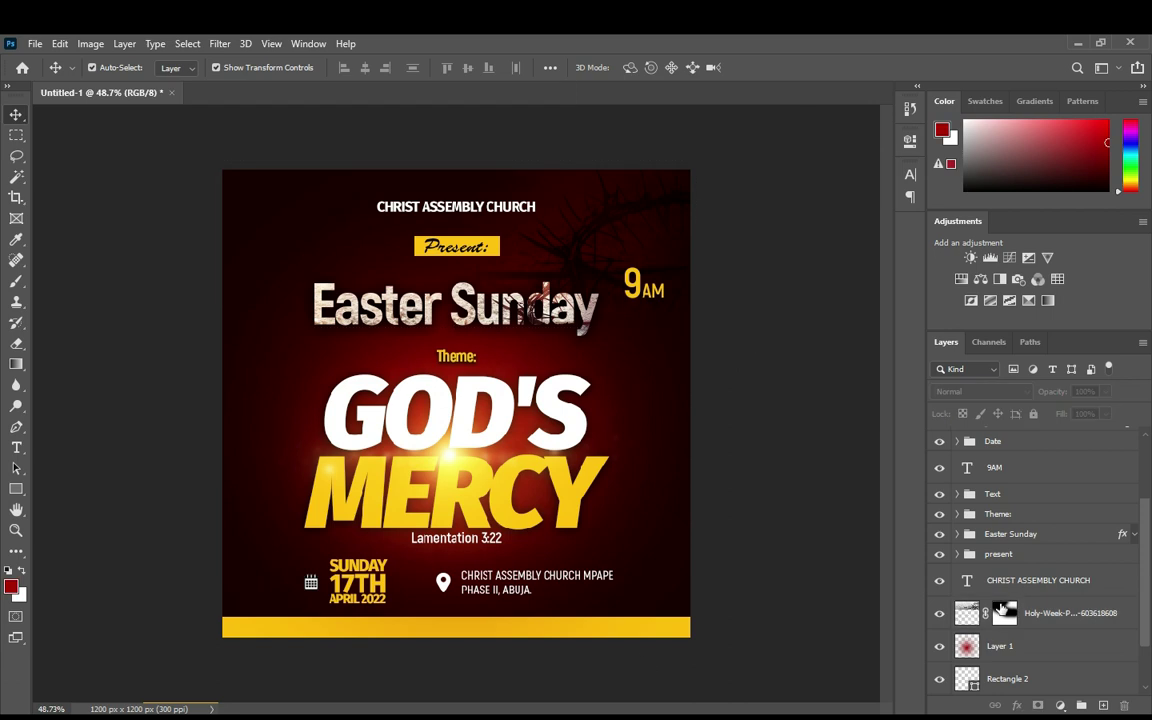
{"action": "left_click", "coordinate": [1053, 614]}
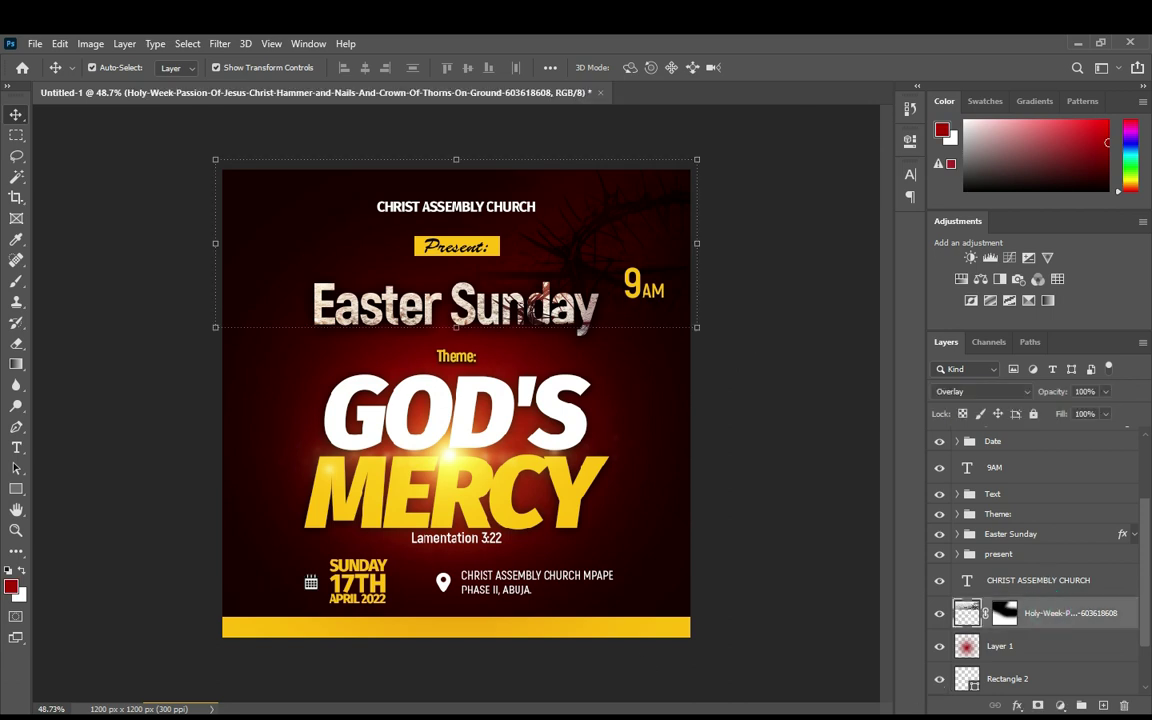
{"action": "key", "text": "alt+Tab"}
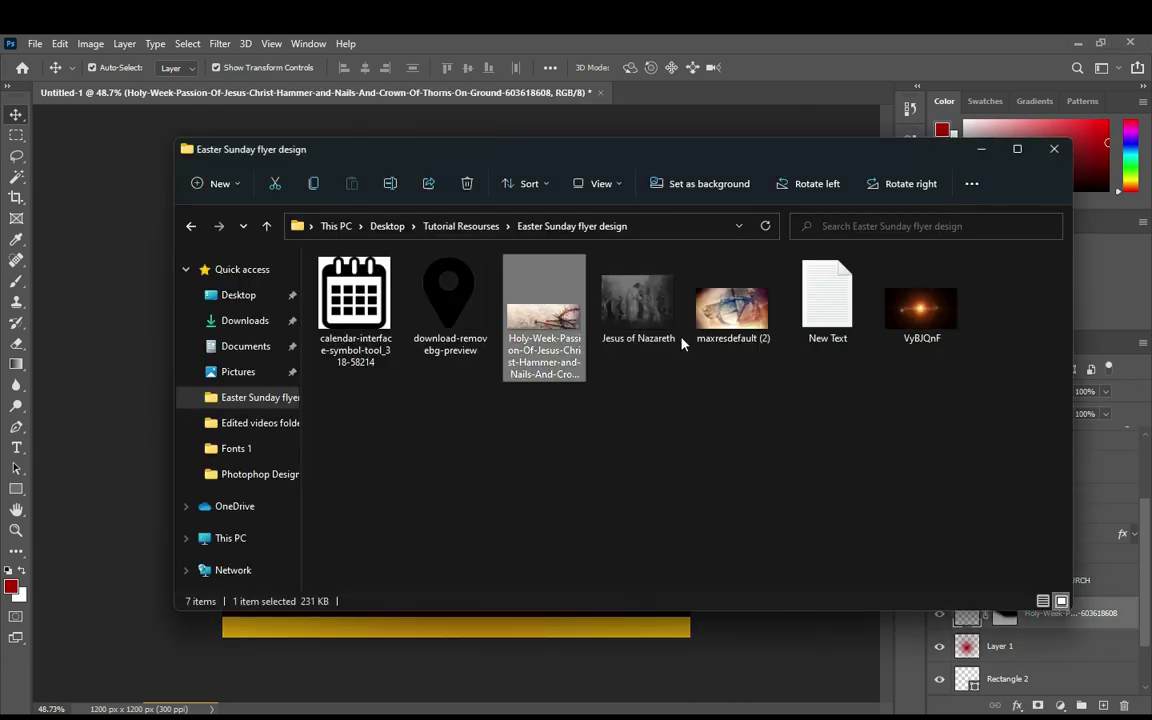
- Place the Jesus of Nazareth image on the flyer, shrunk into the upper-left area
{"action": "left_click", "coordinate": [638, 300]}
{"action": "left_click_drag", "start_coordinate": [549, 665], "coordinate": [495, 595]}
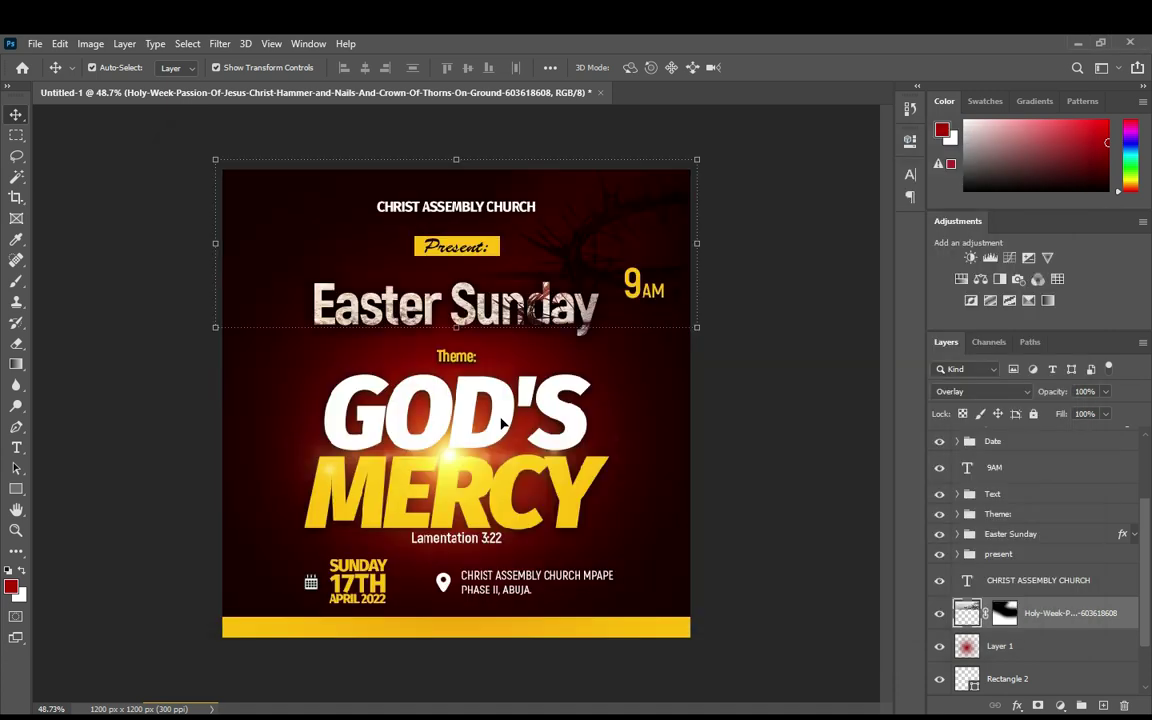
{"action": "left_click_drag", "start_coordinate": [633, 344], "coordinate": [641, 337]}
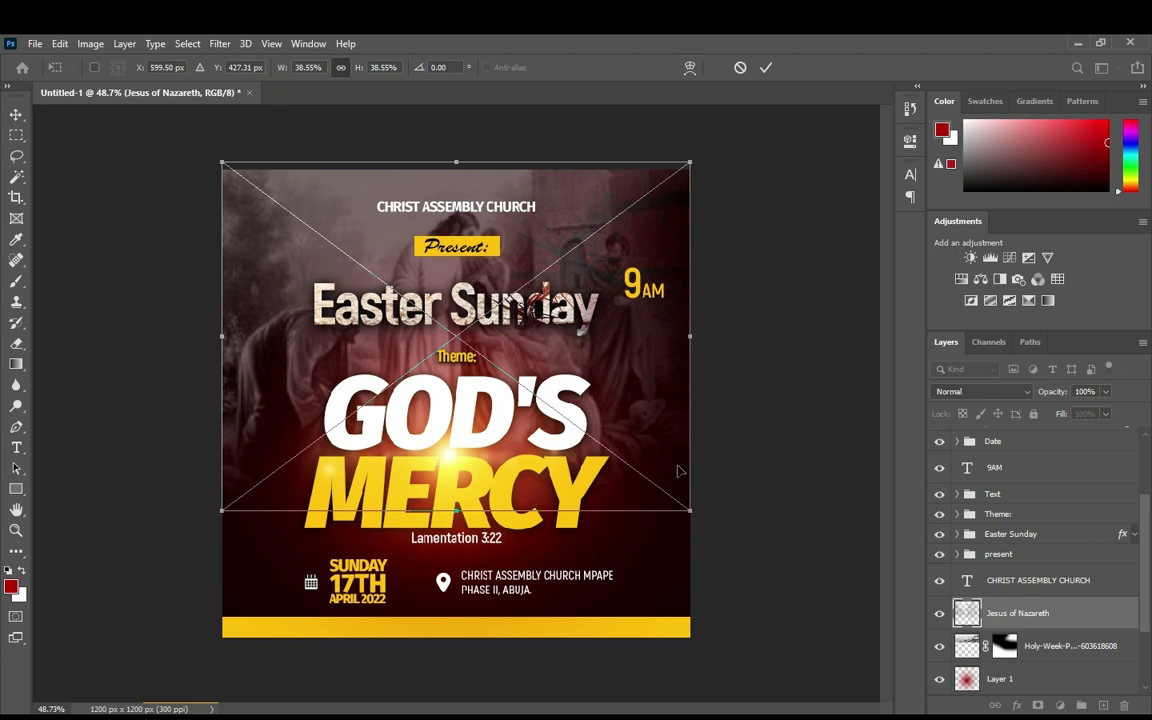
{"action": "left_click_drag", "start_coordinate": [686, 510], "coordinate": [459, 432]}
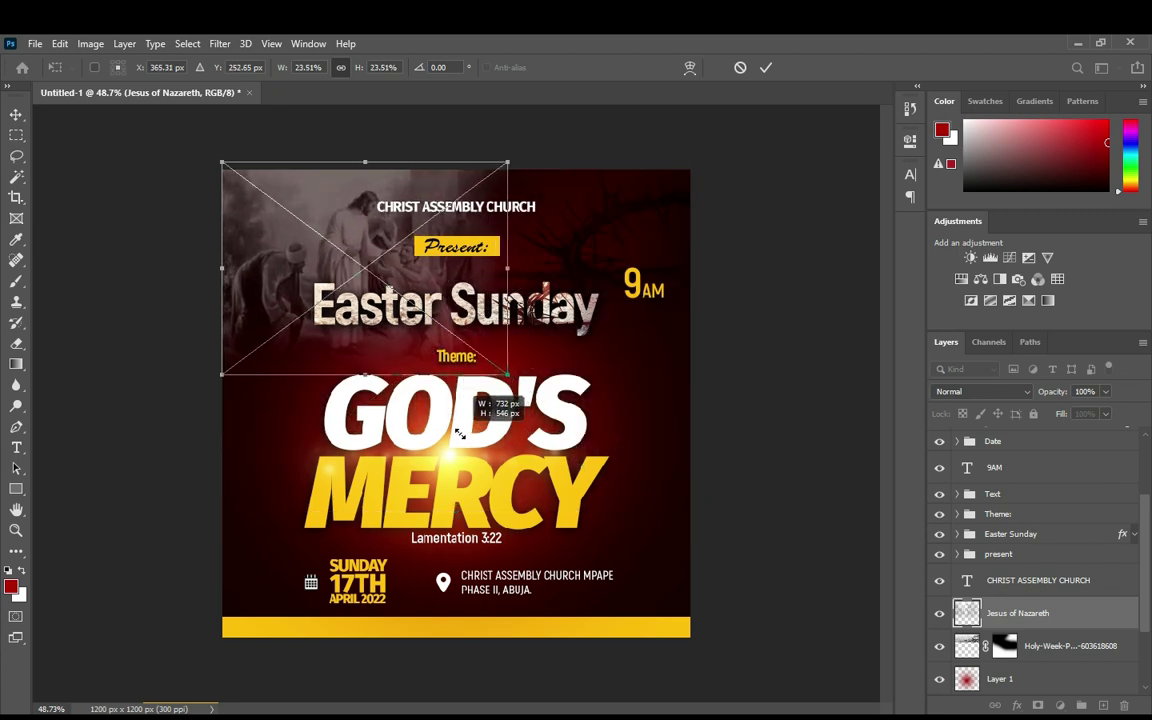
{"action": "left_click", "coordinate": [765, 67]}
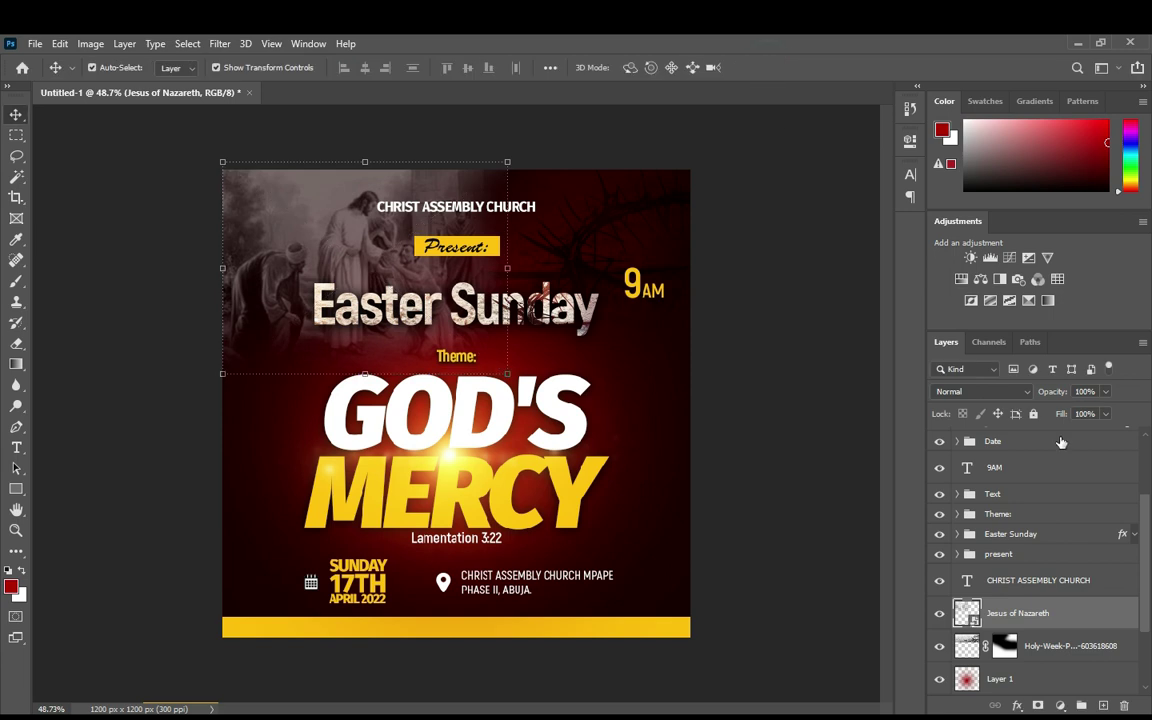
- Set the Jesus of Nazareth image's blend mode to Overlay
{"action": "left_click", "coordinate": [983, 392]}
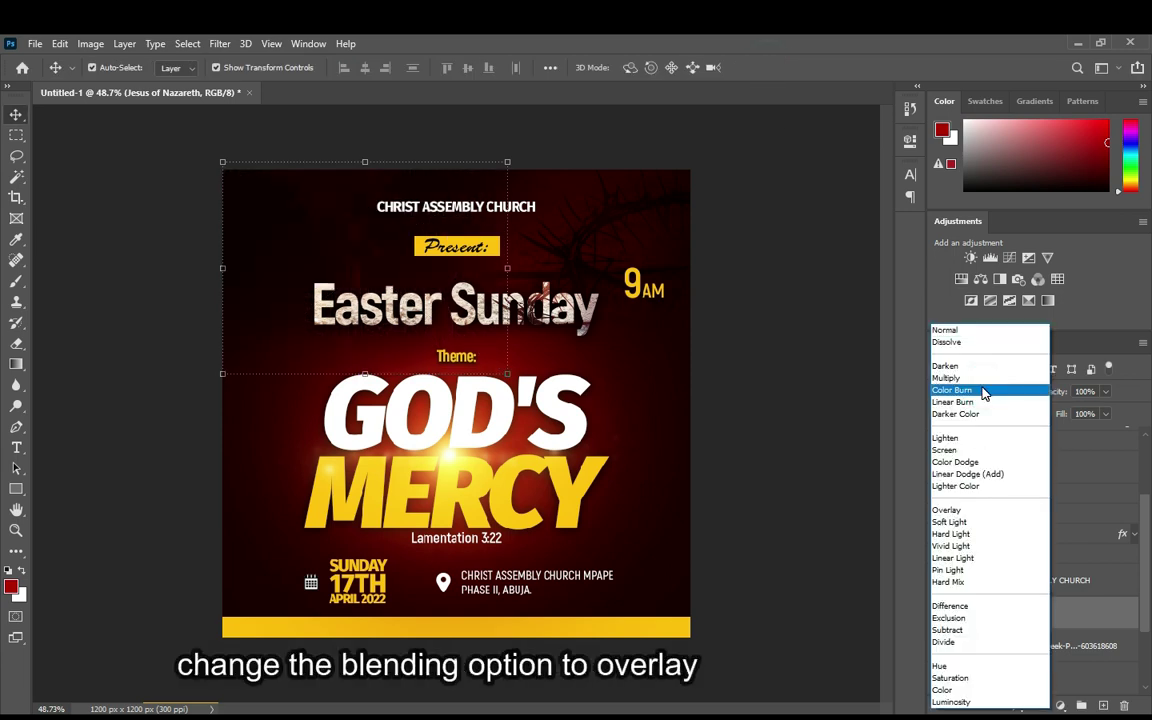
{"action": "left_click", "coordinate": [955, 511]}
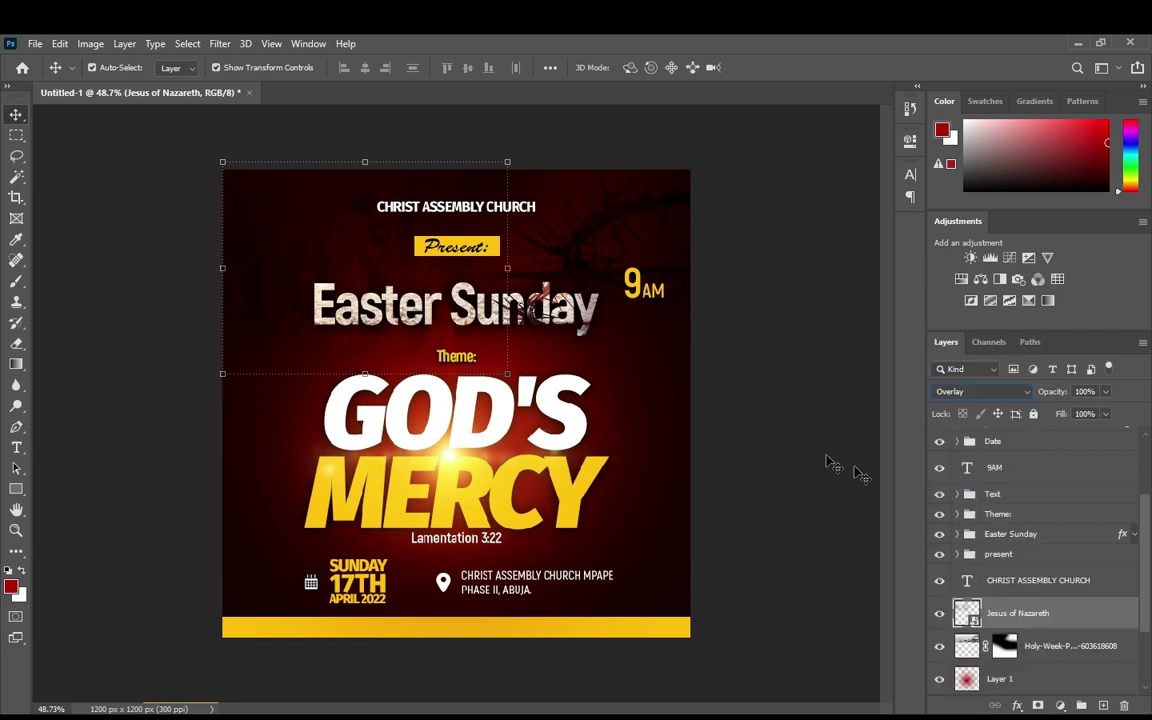
{"action": "left_click", "coordinate": [783, 418]}
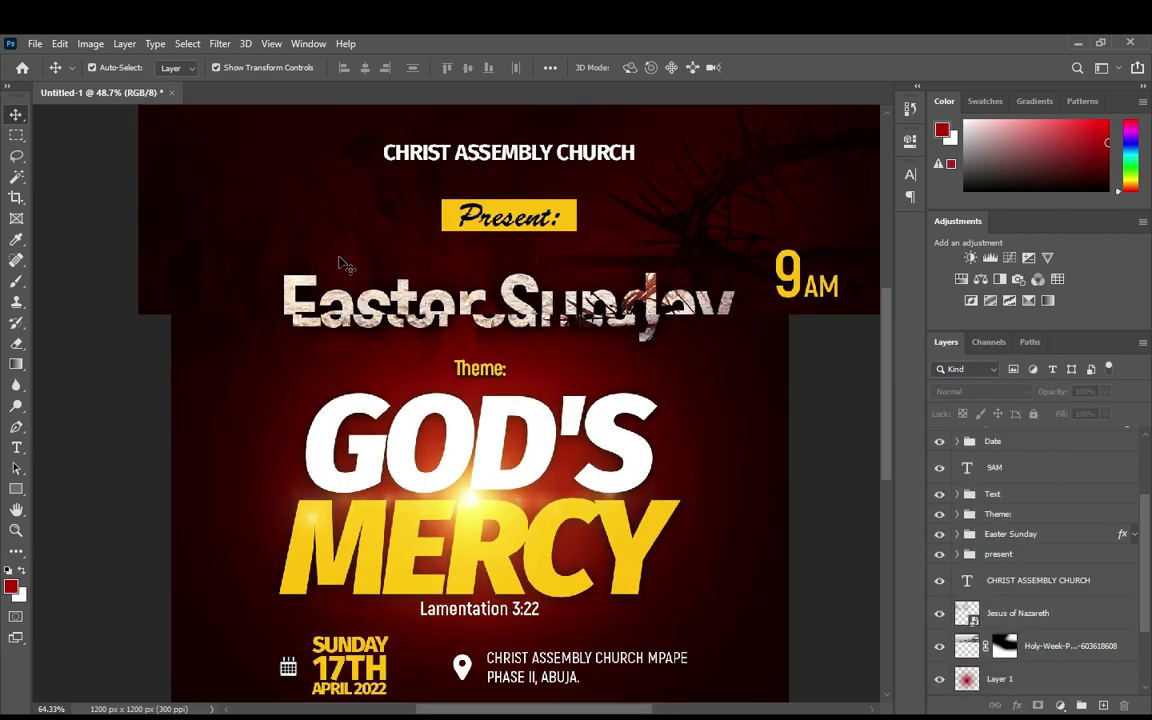
{"action": "scroll", "coordinate": [318, 258], "scroll_direction": "up", "scroll_amount": 3}
{"action": "scroll", "coordinate": [348, 250], "scroll_direction": "down", "scroll_amount": 2}
{"action": "scroll", "coordinate": [340, 258], "scroll_direction": "down", "scroll_amount": 1}
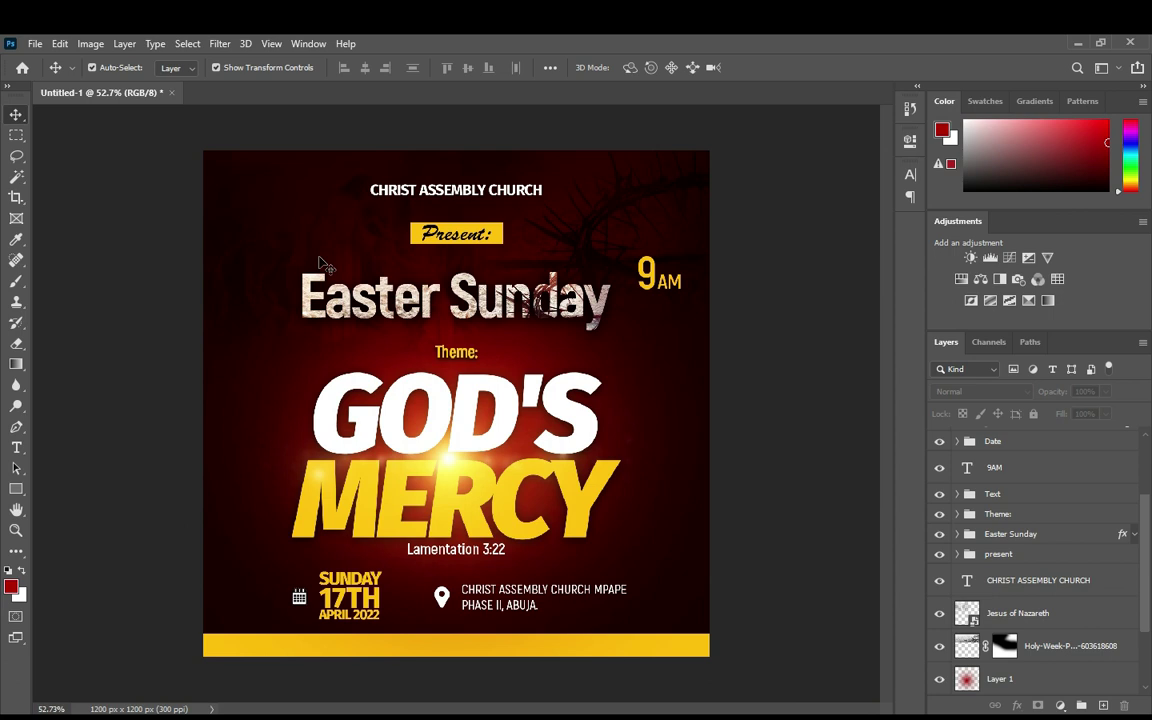
{"action": "scroll", "coordinate": [381, 268], "scroll_direction": "down", "scroll_amount": 1}
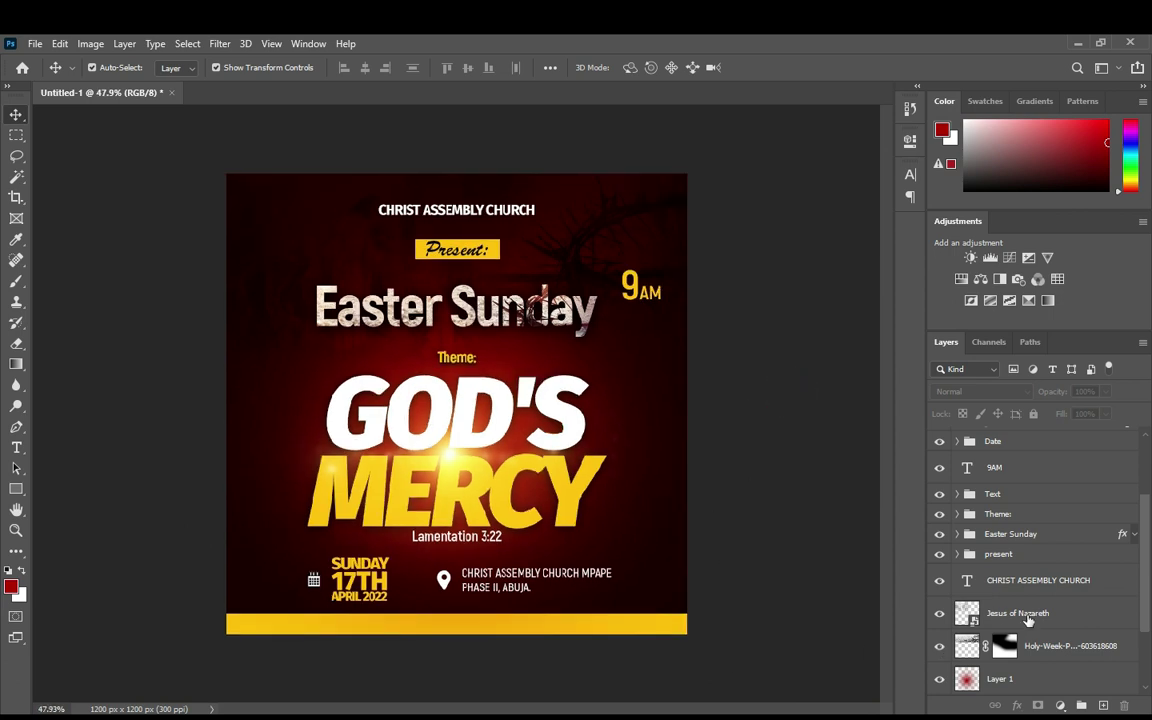
- Select the Jesus of Nazareth layer and switch back to the flyer-images folder
{"action": "left_click", "coordinate": [1048, 613]}
{"action": "scroll", "coordinate": [668, 703], "scroll_direction": "up", "scroll_amount": 1}
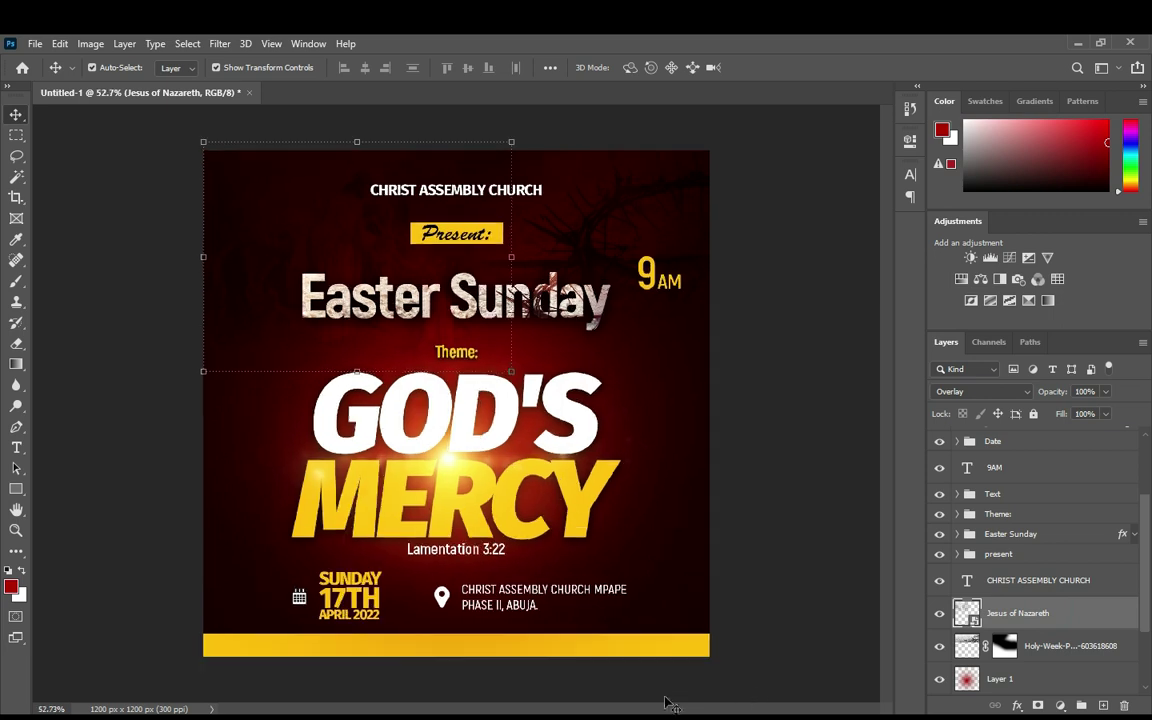
{"action": "scroll", "coordinate": [378, 582], "scroll_direction": "up", "scroll_amount": 1}
{"action": "key", "text": "alt+Tab"}
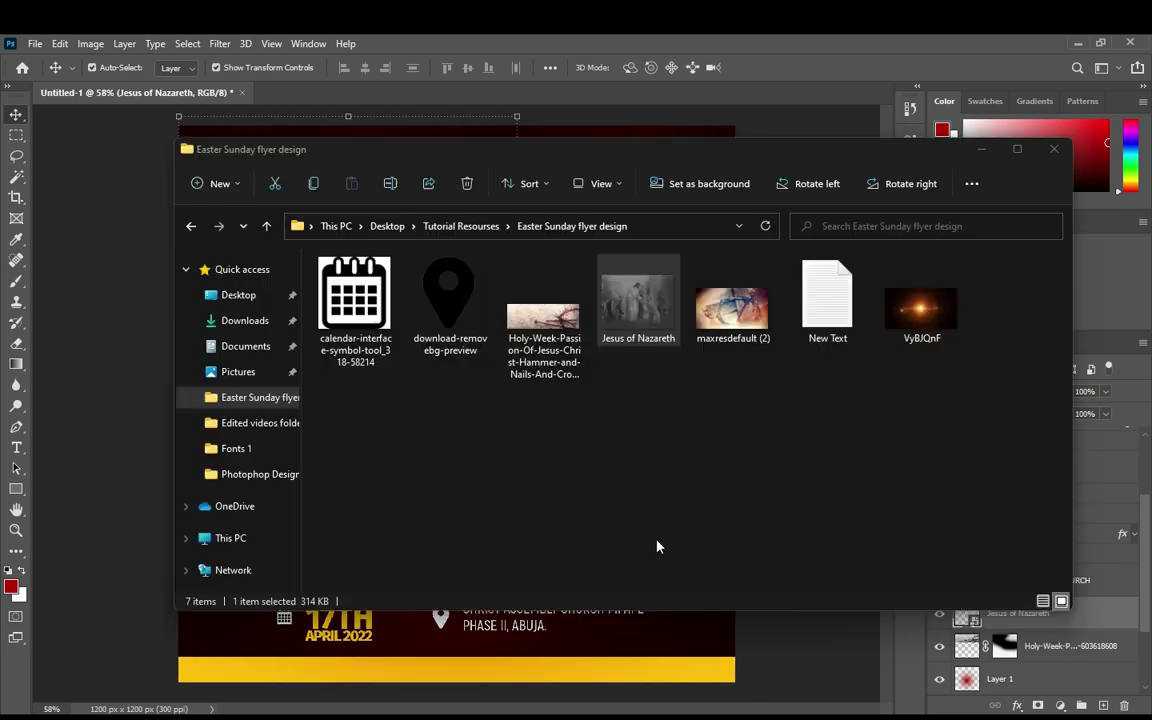
- Place maxresdefault (2) on the flyer, slightly enlarged and lowered behind GOD'S MERCY
{"action": "left_click_drag", "start_coordinate": [732, 300], "coordinate": [646, 640]}
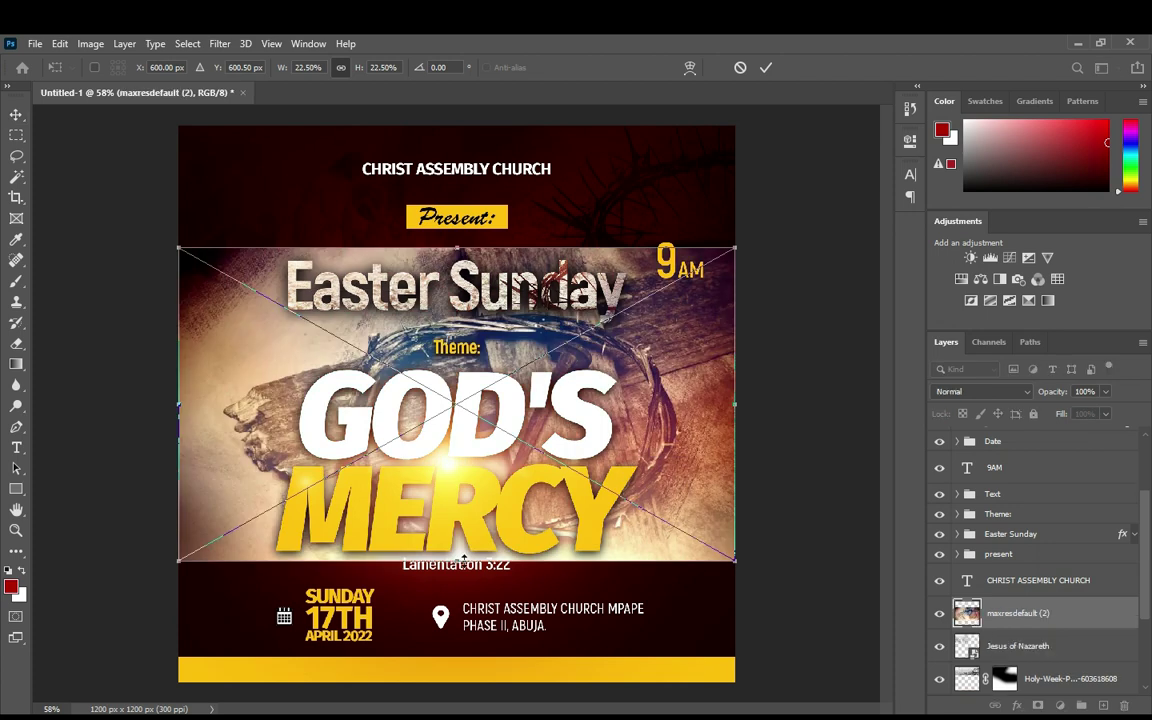
{"action": "left_click_drag", "start_coordinate": [456, 561], "coordinate": [457, 581]}
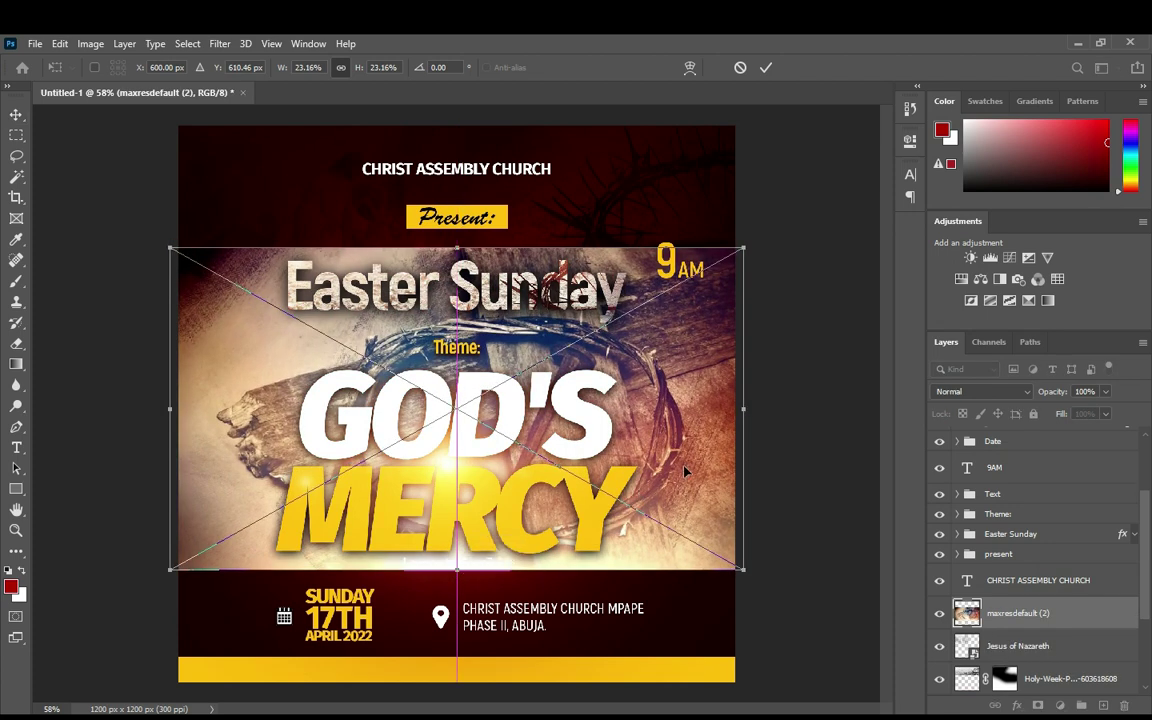
{"action": "left_click_drag", "start_coordinate": [684, 457], "coordinate": [689, 509]}
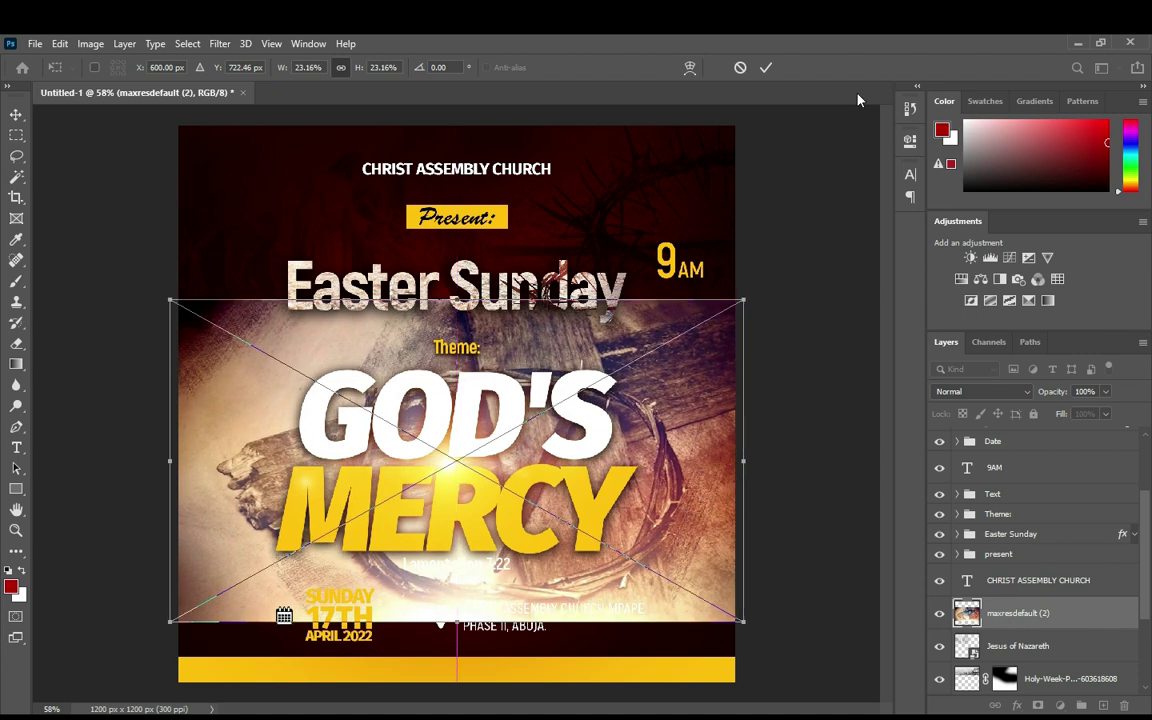
{"action": "left_click", "coordinate": [767, 68]}
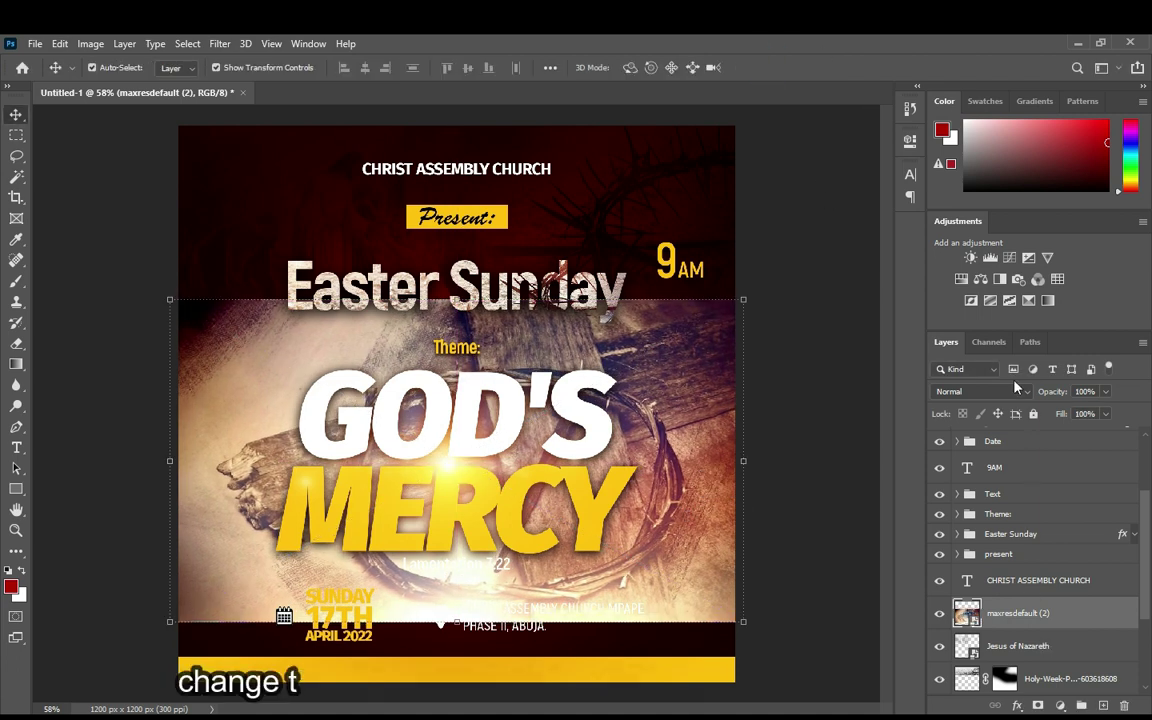
- Set maxresdefault (2) to Multiply and brush its layer mask to fade it faintly
{"action": "left_click", "coordinate": [980, 391]}
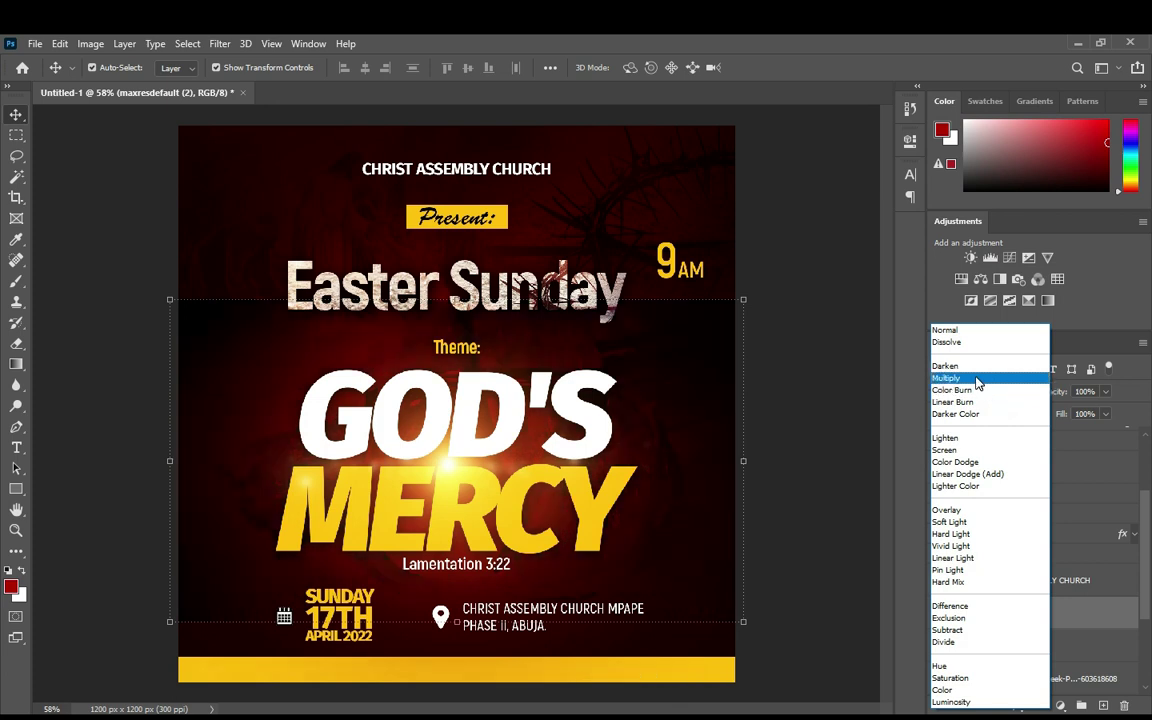
{"action": "left_click", "coordinate": [977, 378]}
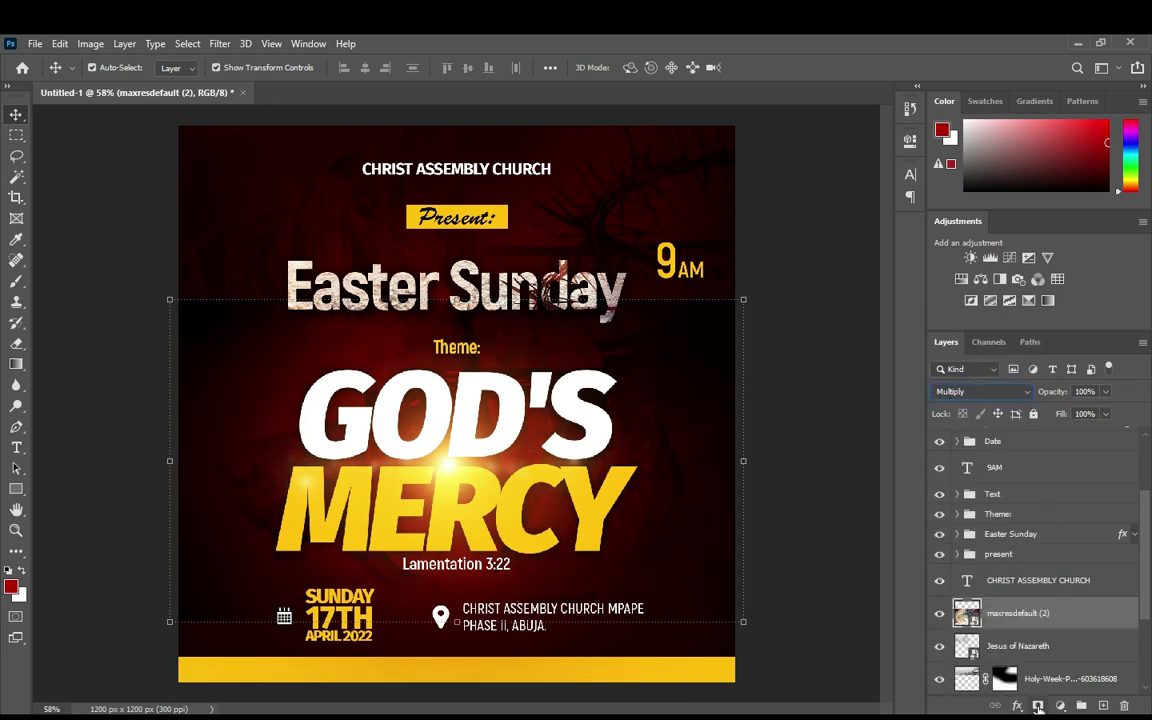
{"action": "left_click", "coordinate": [1038, 706]}
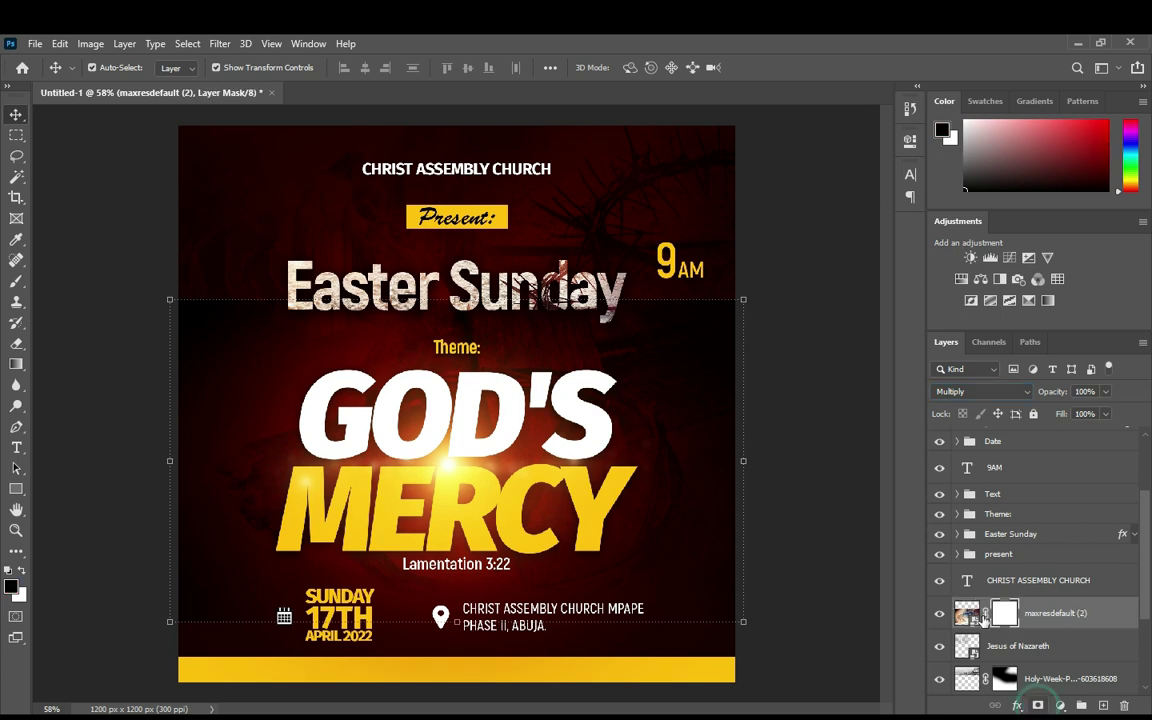
{"action": "left_click", "coordinate": [16, 280]}
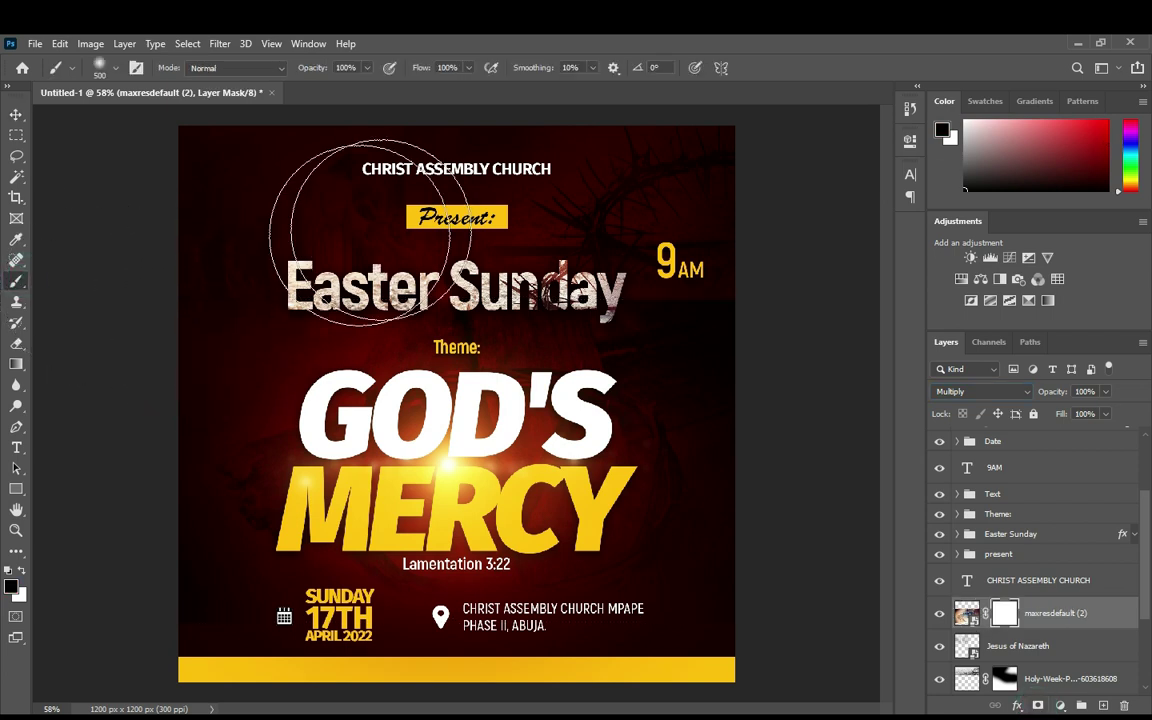
{"action": "left_click_drag", "start_coordinate": [714, 311], "coordinate": [681, 257]}
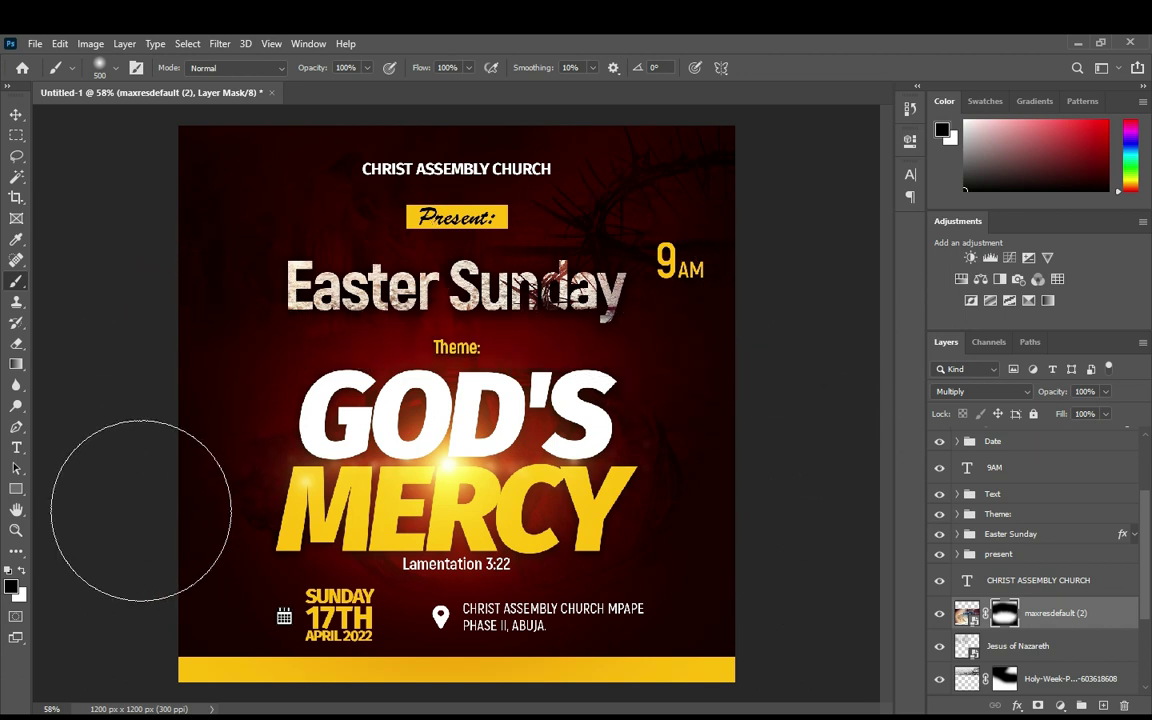
{"action": "scroll", "coordinate": [480, 310], "scroll_direction": "down", "scroll_amount": 2}
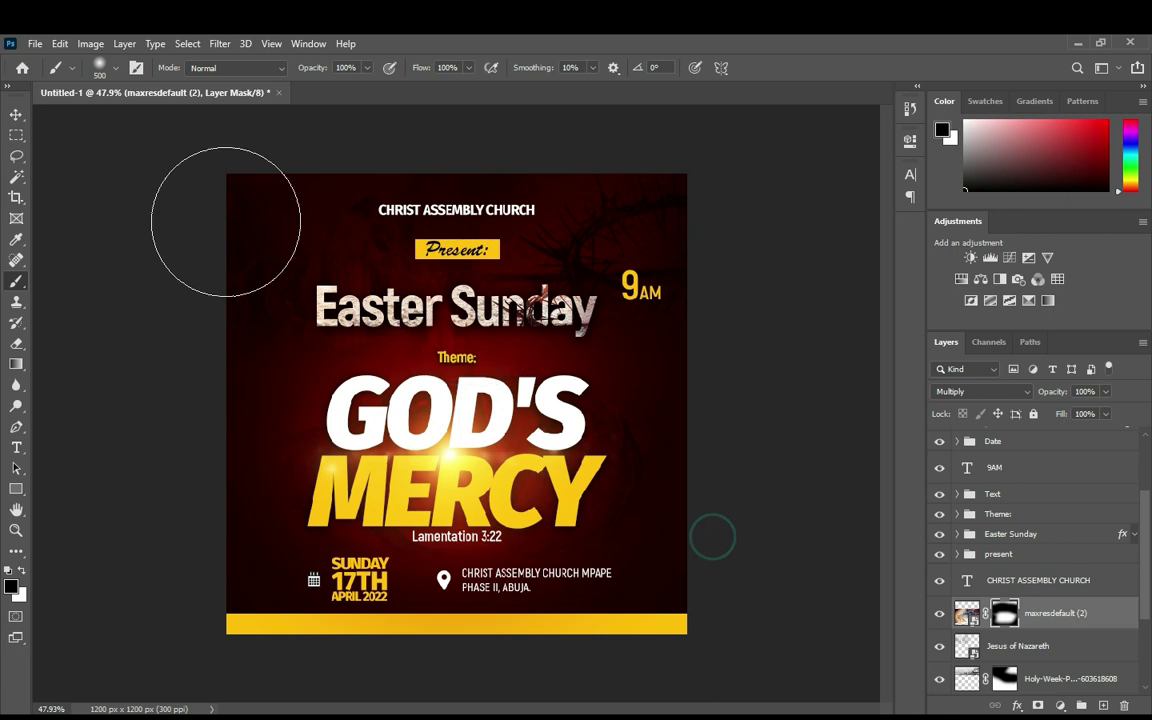
{"action": "left_click", "coordinate": [16, 114]}
{"action": "left_click", "coordinate": [90, 255]}
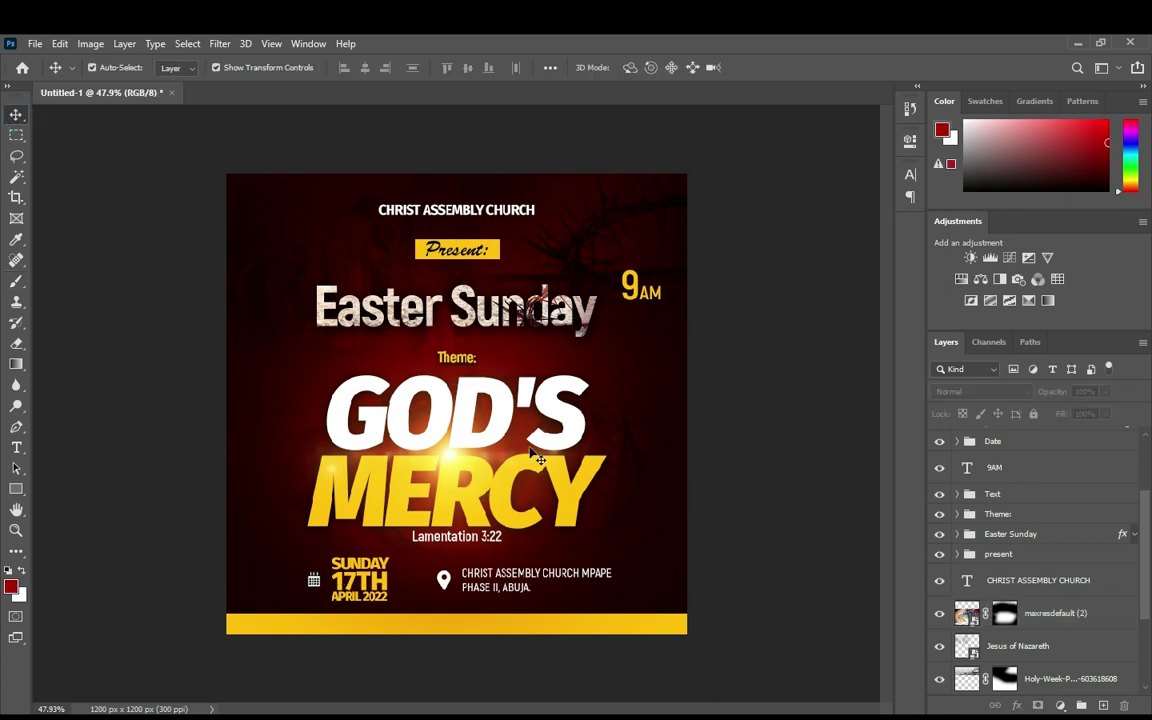
- Group the layers from maxresdefault (2) down to Color Fill 1 as 'Background'
{"action": "scroll", "coordinate": [537, 457], "scroll_direction": "up", "scroll_amount": 2}
{"action": "scroll", "coordinate": [578, 395], "scroll_direction": "down", "scroll_amount": 1}
{"action": "scroll", "coordinate": [571, 411], "scroll_direction": "down", "scroll_amount": 1}
{"action": "scroll", "coordinate": [571, 411], "scroll_direction": "up", "scroll_amount": 1}
{"action": "left_click", "coordinate": [1025, 579]}
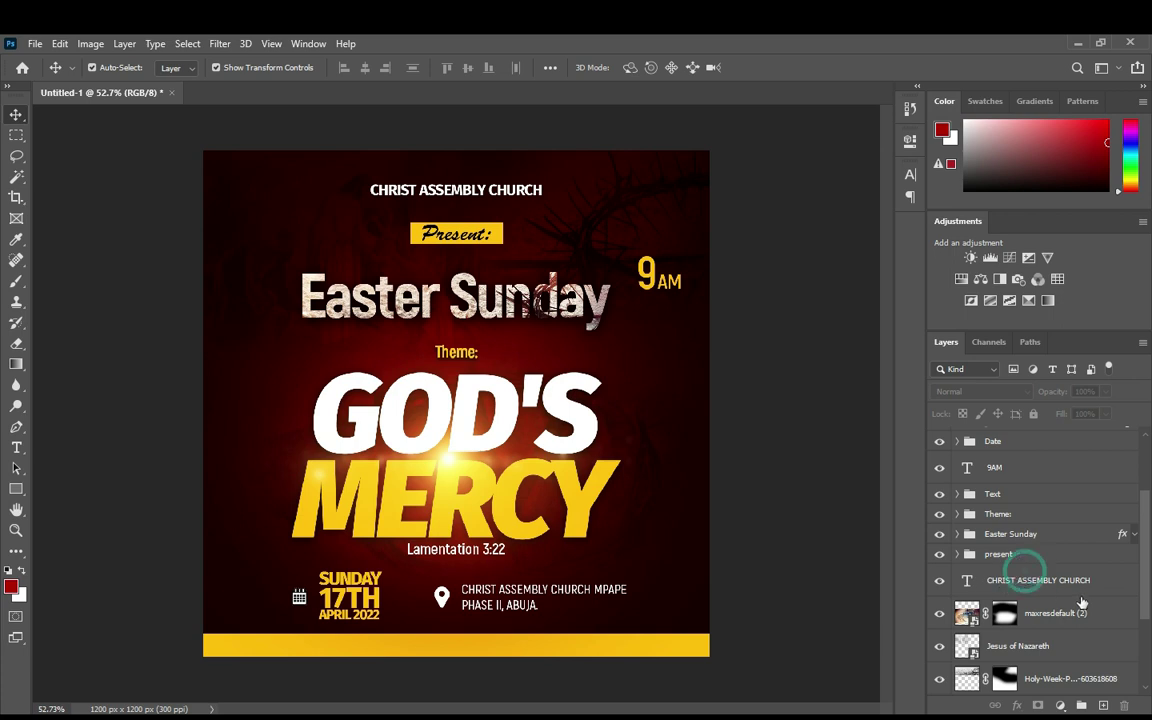
{"action": "left_click", "coordinate": [1066, 613]}
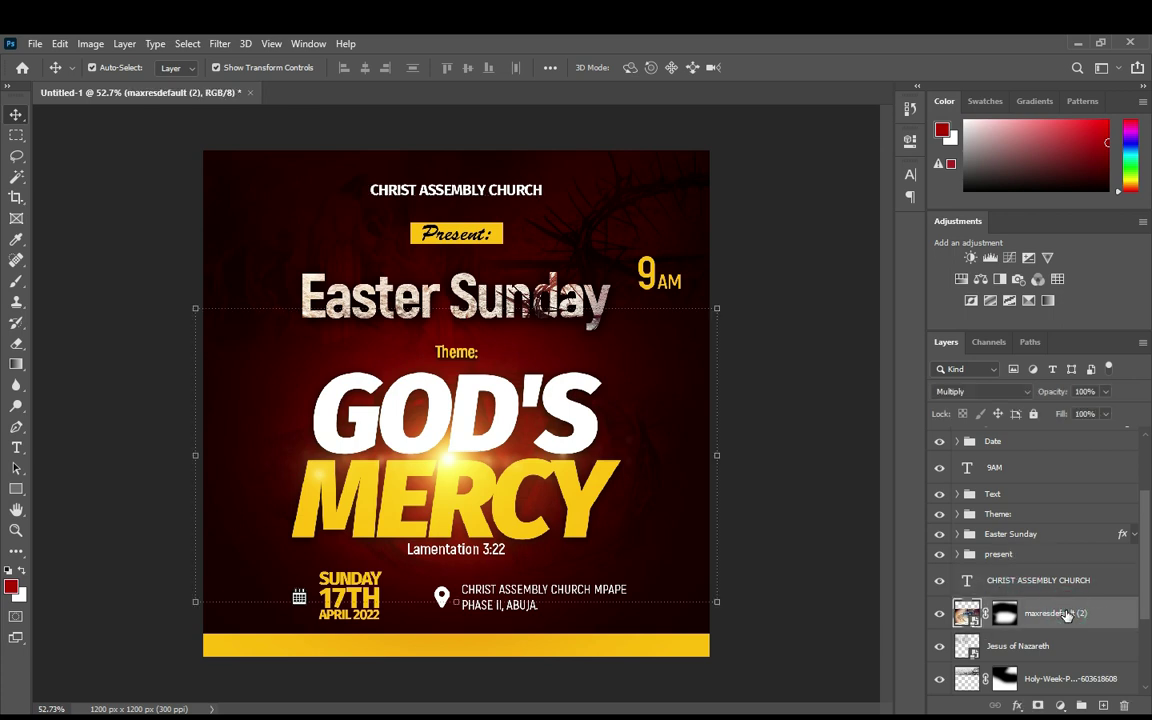
{"action": "scroll", "coordinate": [1067, 615], "scroll_direction": "down", "scroll_amount": 3}
{"action": "scroll", "coordinate": [1065, 617], "scroll_direction": "down", "scroll_amount": 1}
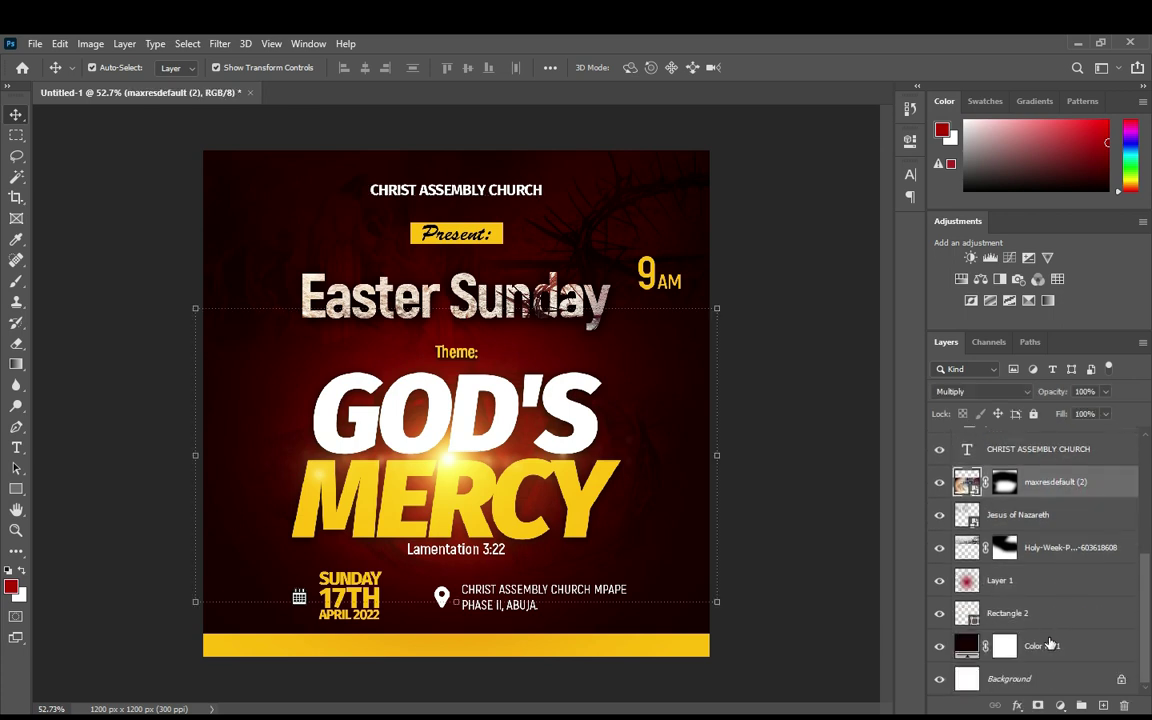
{"action": "left_click", "coordinate": [1052, 648], "text": "shift"}
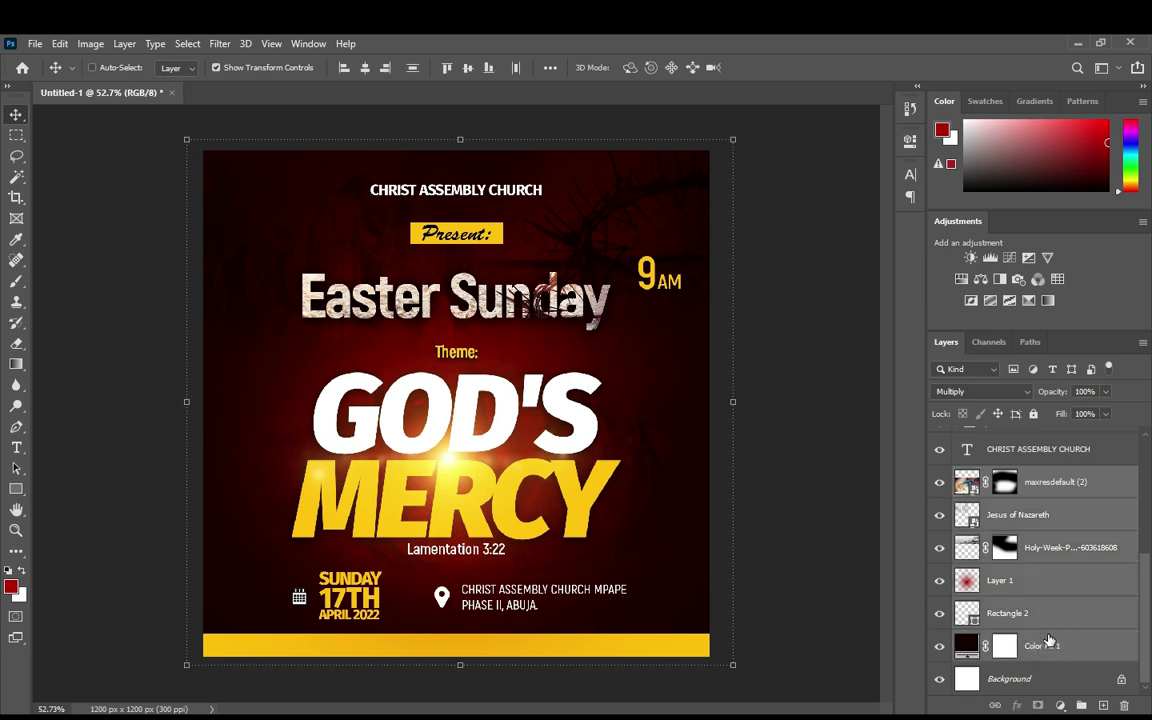
{"action": "key", "text": "ctrl+g"}
{"action": "double_click", "coordinate": [1002, 652]}
{"action": "type", "text": "Background"}
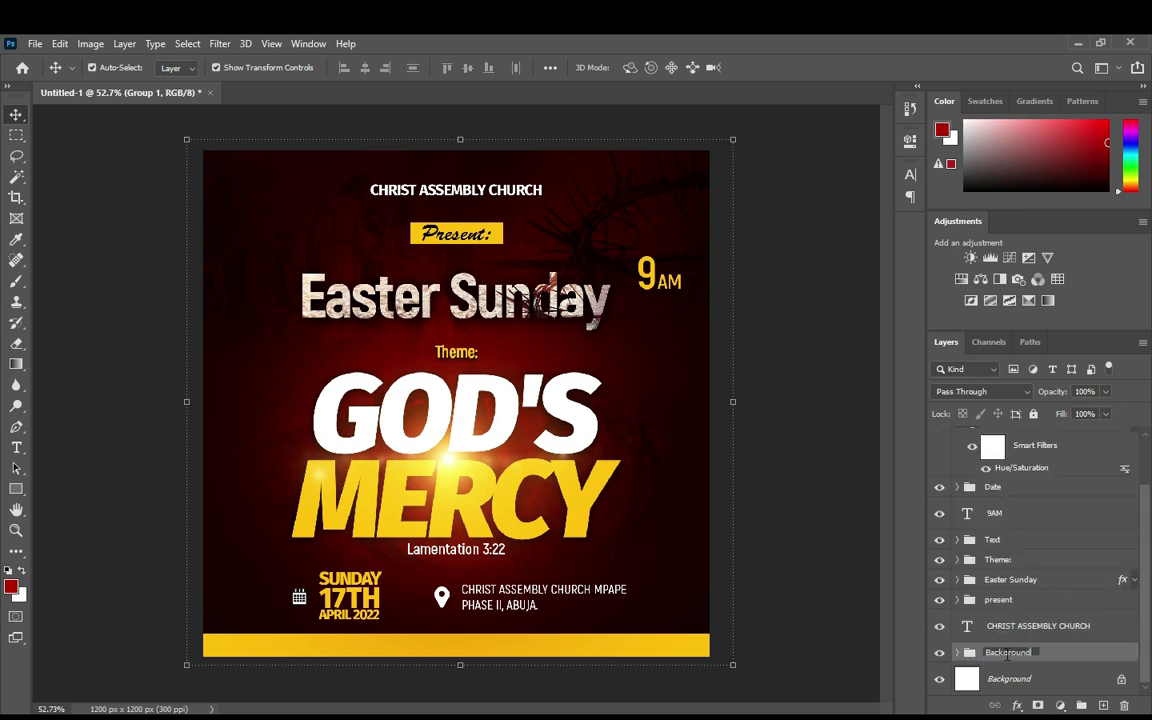
{"action": "key", "text": "Return"}
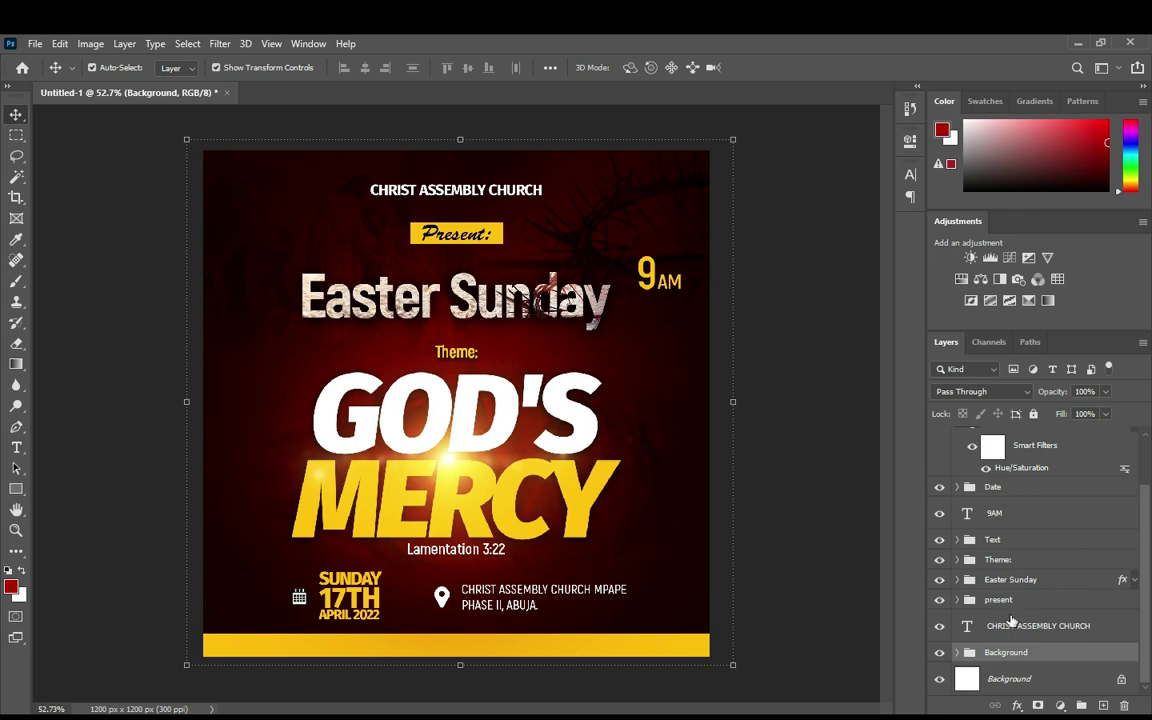
- Group the CHRIST ASSEMBLY CHURCH text layer as 'Church'
{"action": "left_click", "coordinate": [1030, 625]}
{"action": "key", "text": "ctrl+g"}
{"action": "double_click", "coordinate": [999, 633]}
{"action": "type", "text": "Church"}
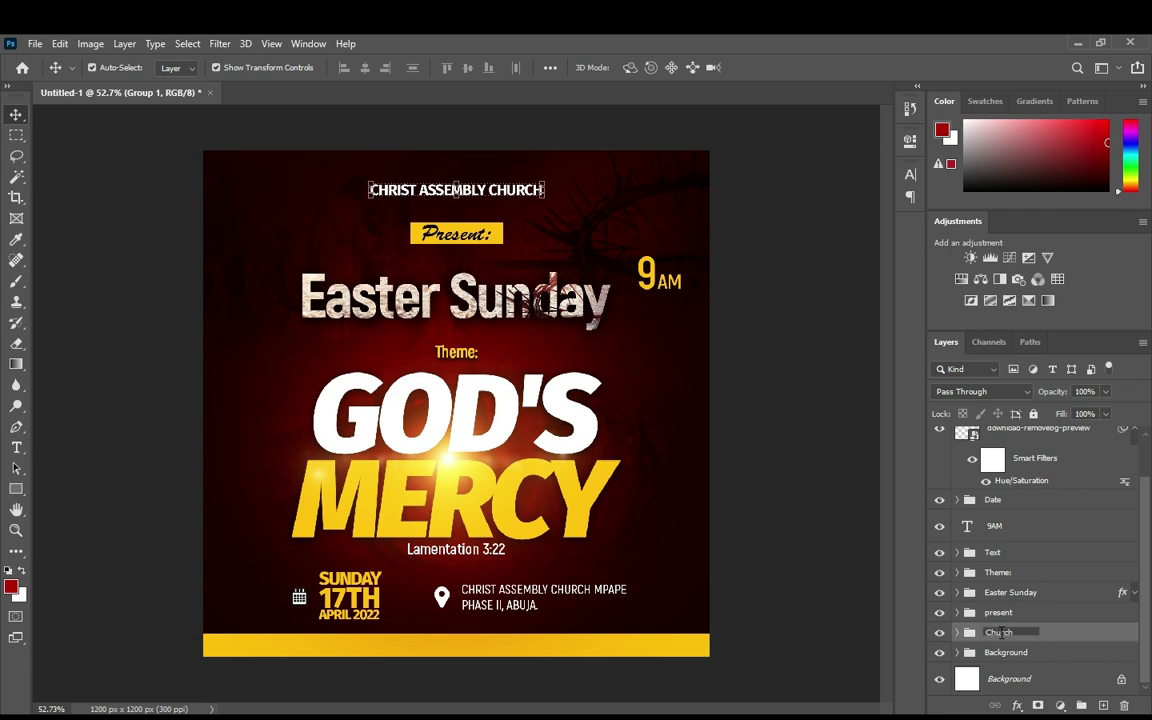
{"action": "key", "text": "Return"}
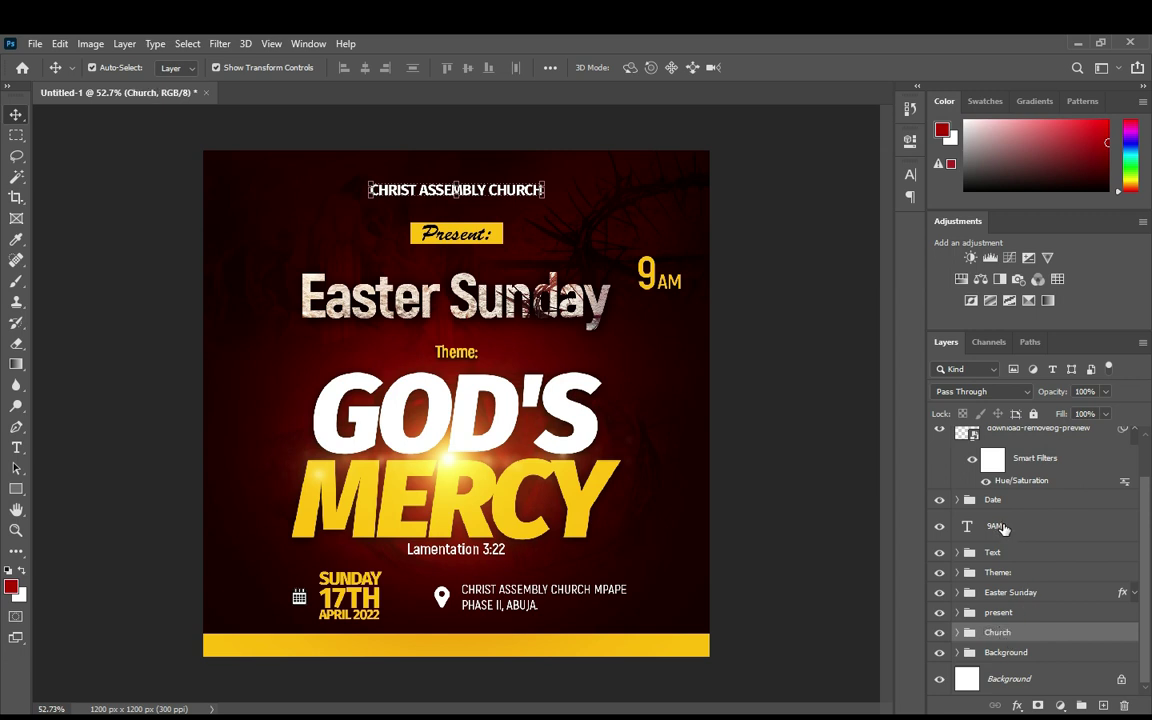
- Group the 9AM text layer as 'time' and deselect all layers
{"action": "left_click", "coordinate": [1016, 526]}
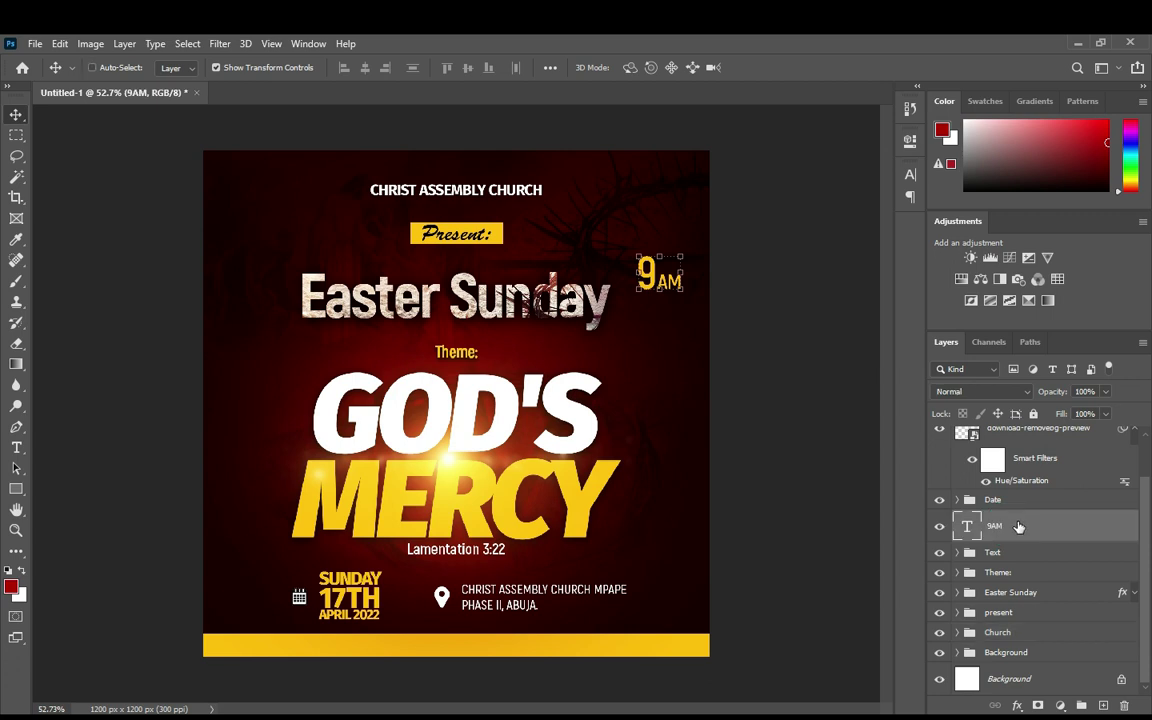
{"action": "key", "text": "ctrl+g"}
{"action": "left_click", "coordinate": [957, 521]}
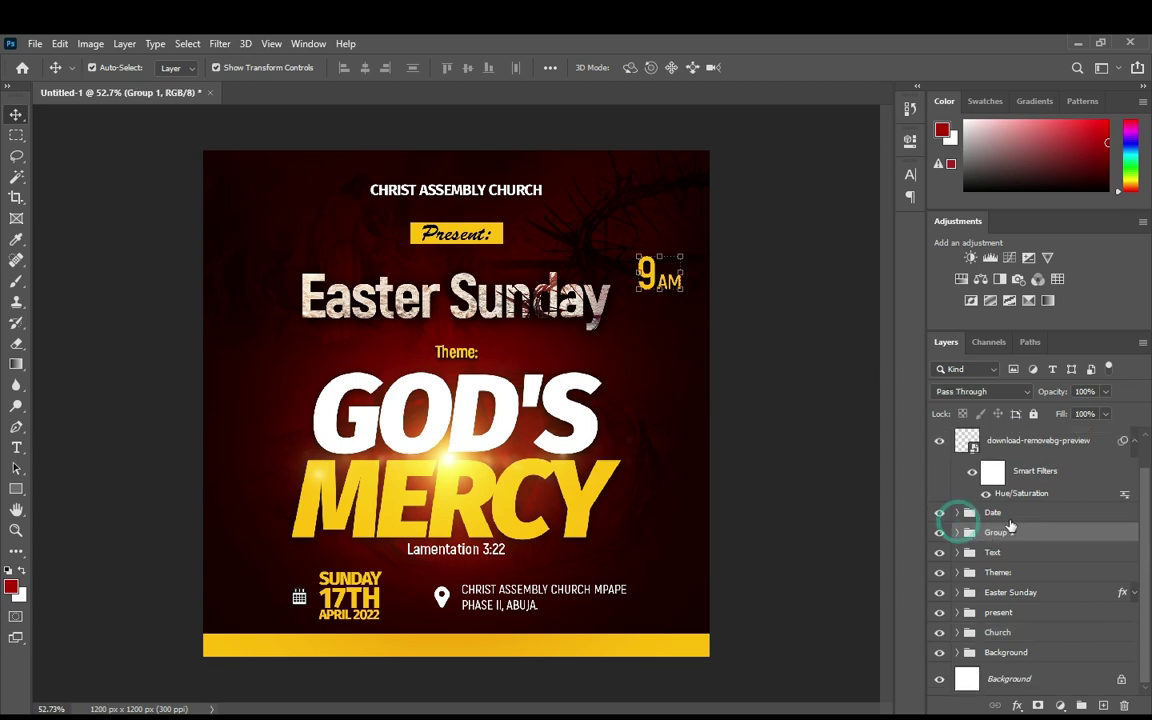
{"action": "double_click", "coordinate": [1005, 533]}
{"action": "type", "text": "time"}
{"action": "key", "text": "Return"}
{"action": "left_click", "coordinate": [823, 424]}
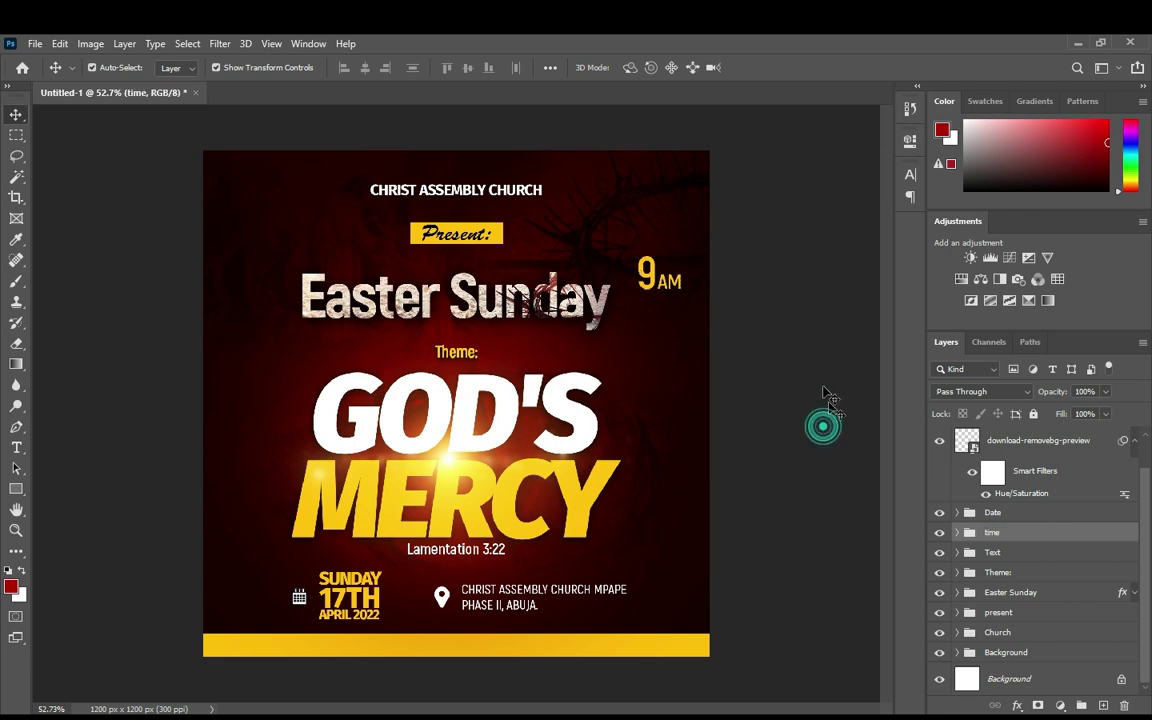
{"action": "scroll", "coordinate": [329, 178], "scroll_direction": "up", "scroll_amount": 1}
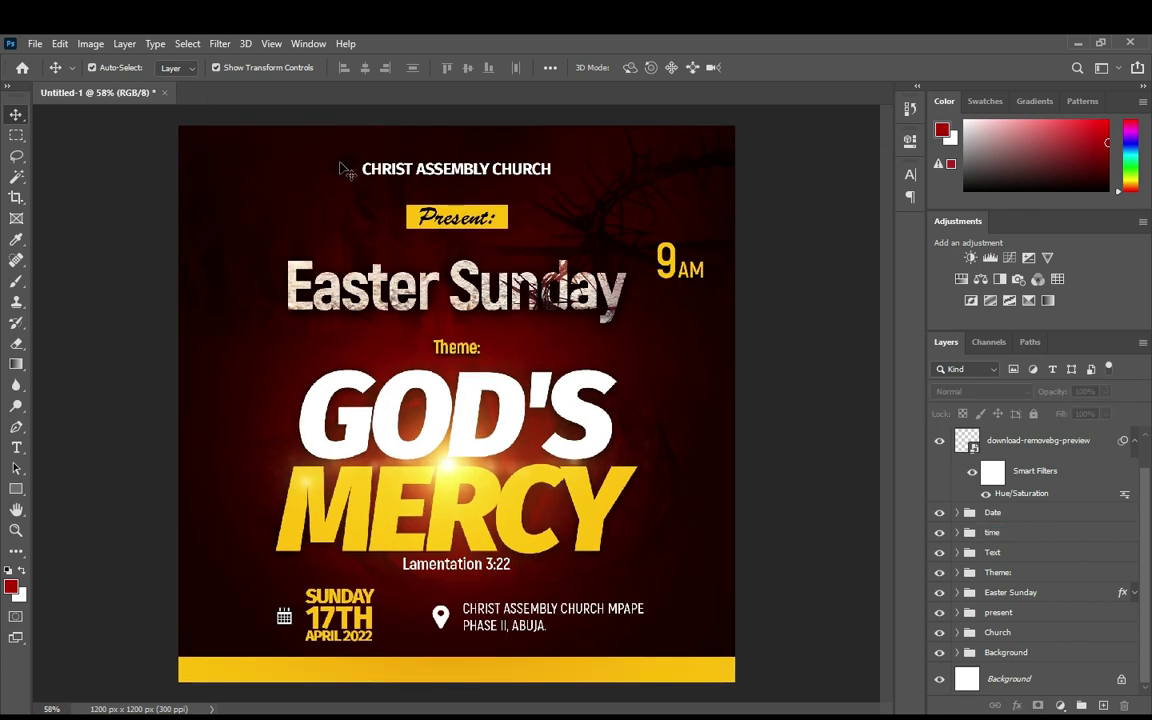
{"action": "scroll", "coordinate": [540, 495], "scroll_direction": "down", "scroll_amount": 2}
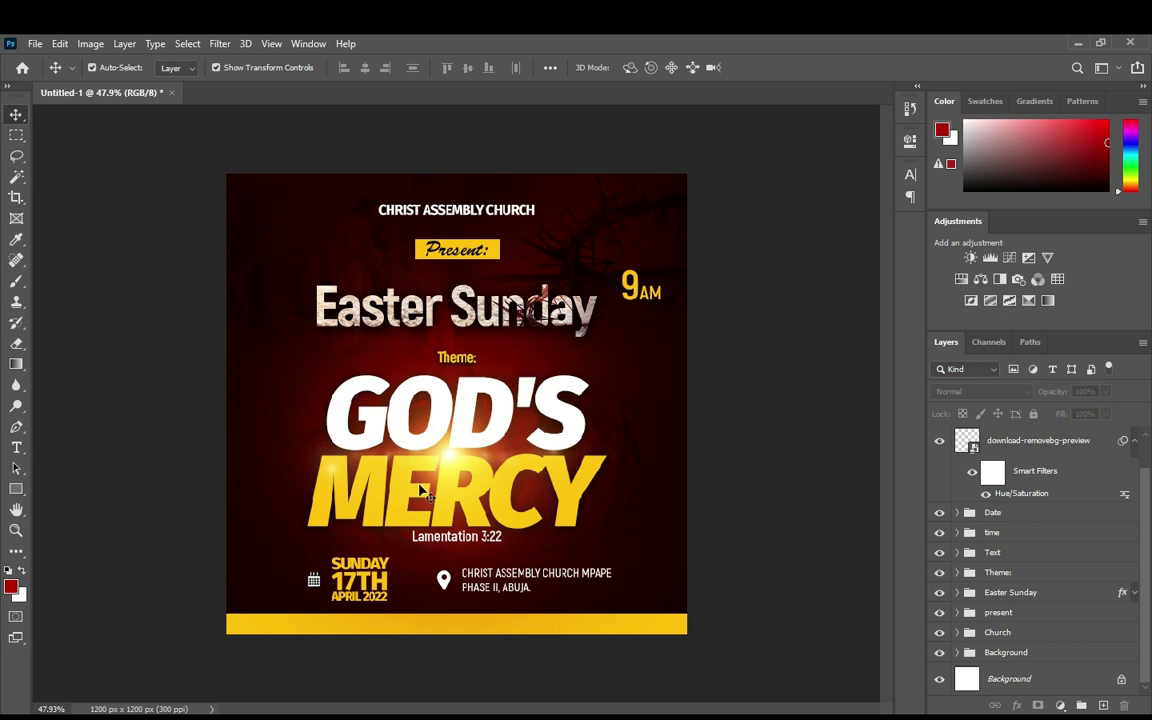
{"action": "scroll", "coordinate": [420, 490], "scroll_direction": "up", "scroll_amount": 1}
{"action": "scroll", "coordinate": [416, 483], "scroll_direction": "up", "scroll_amount": 1}
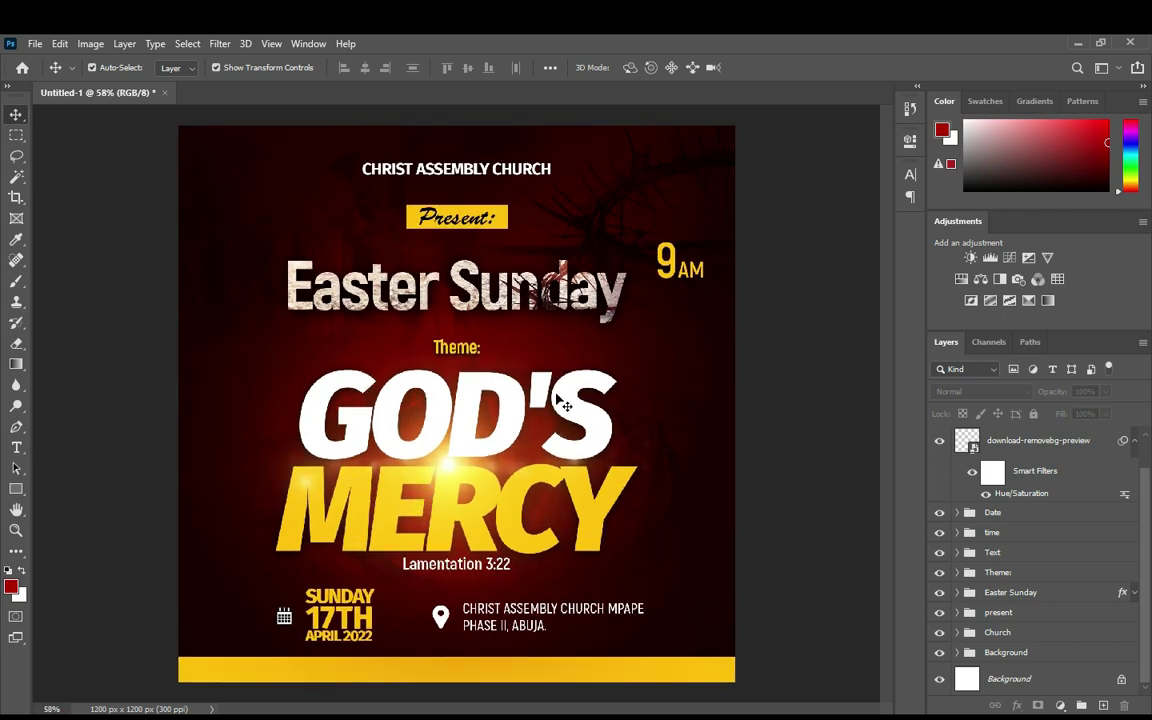